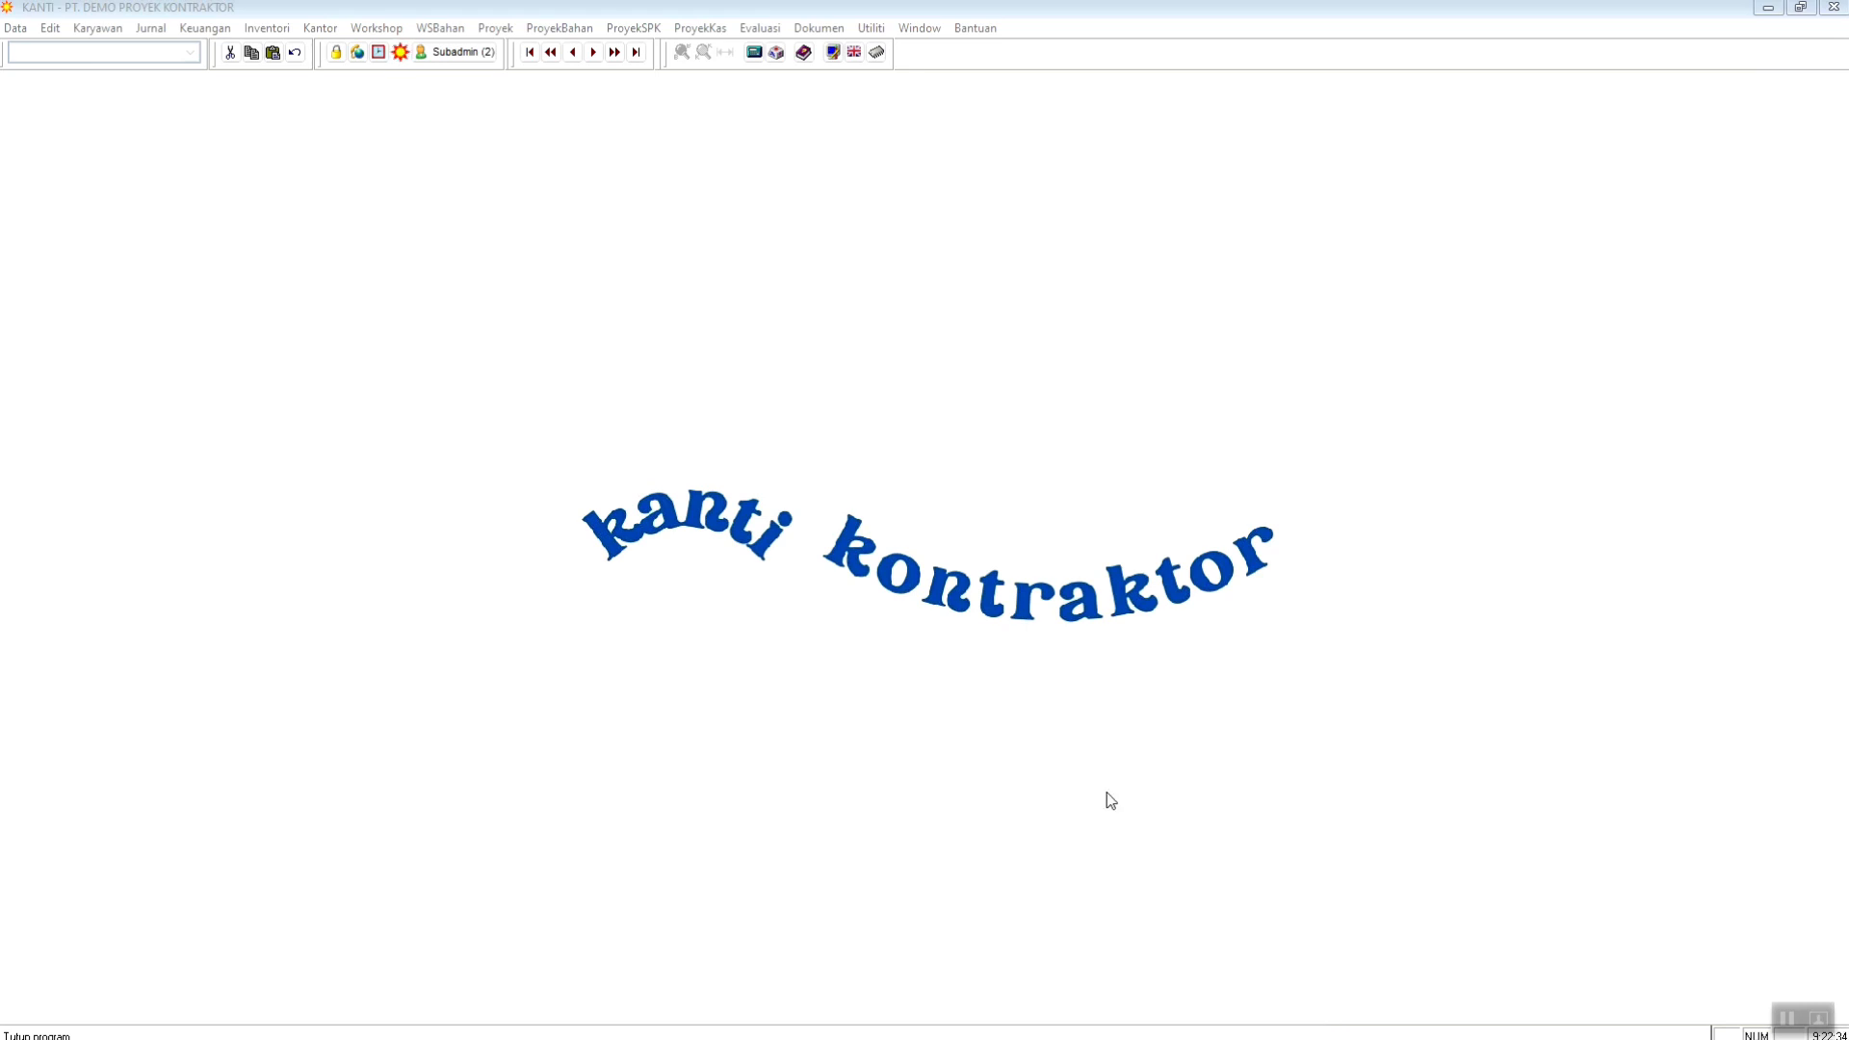
# - Open the Aliran Data PO Proyek flow diagram to review the project material purchasing stages, and close it
pyautogui.click(281, 29)
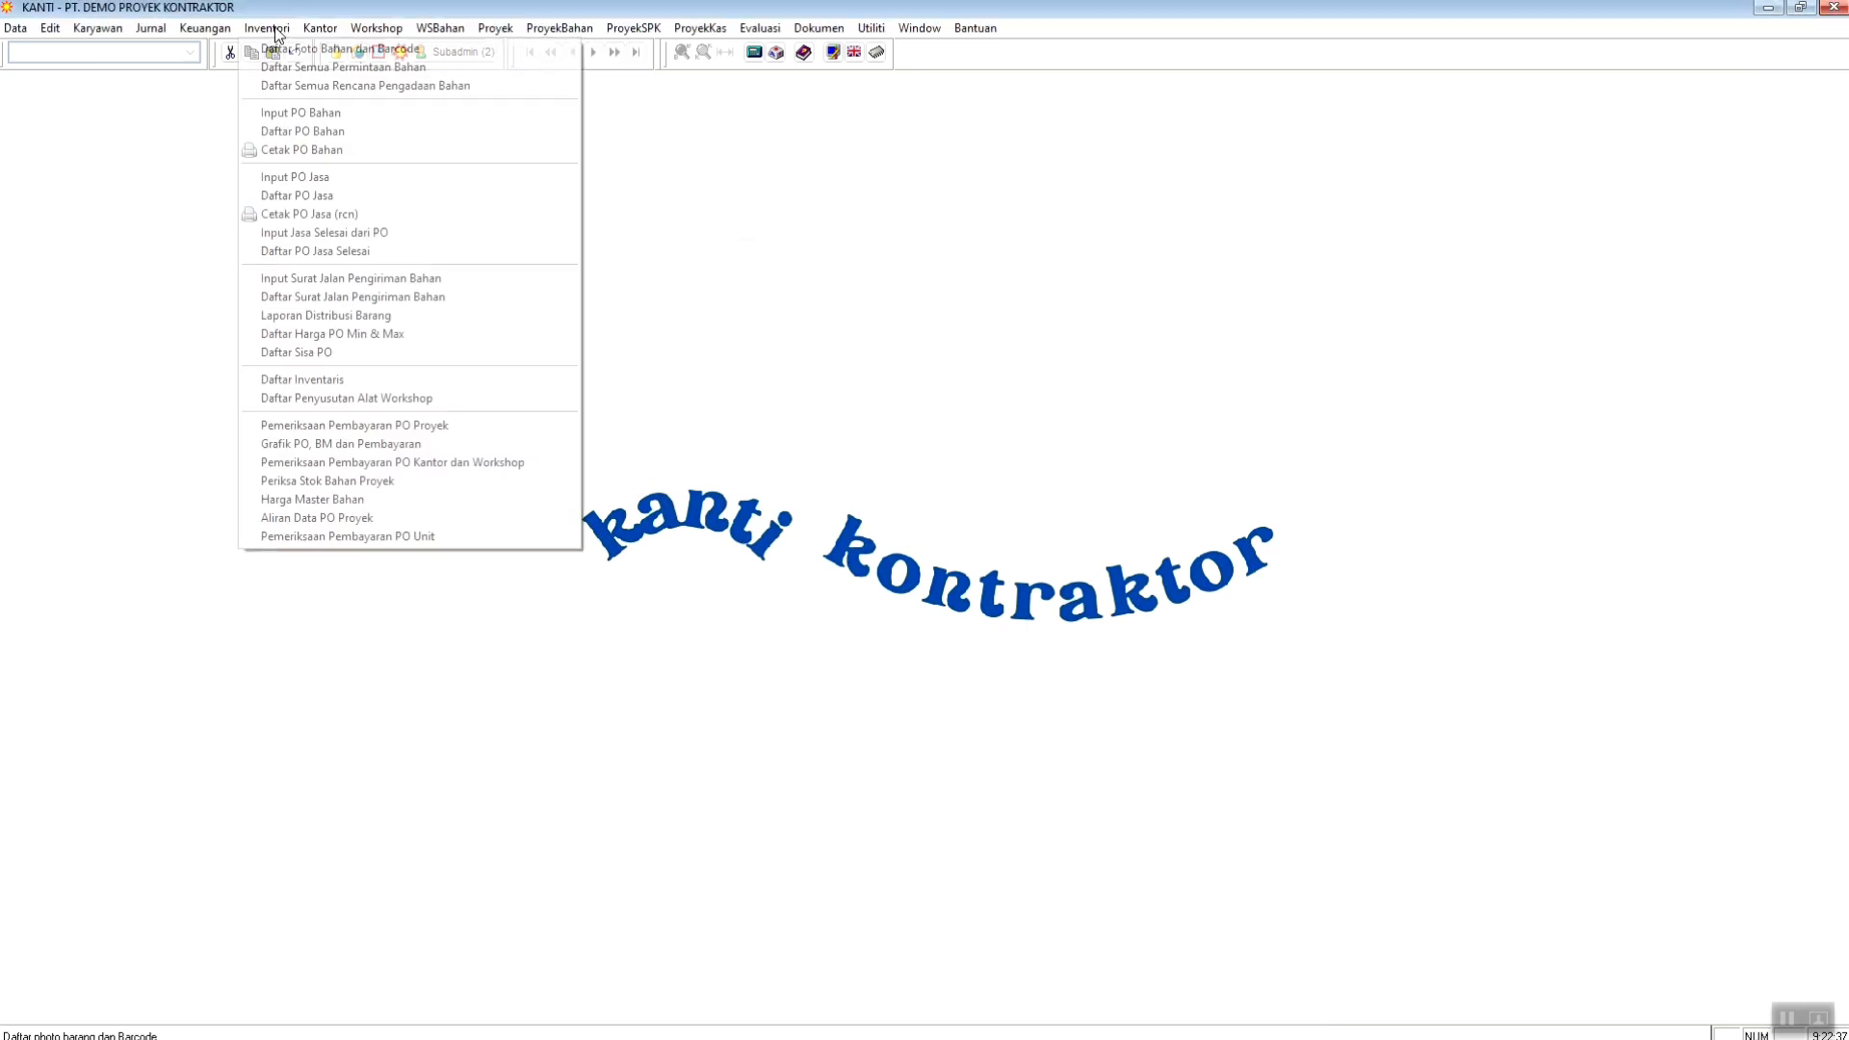
pyautogui.click(314, 518)
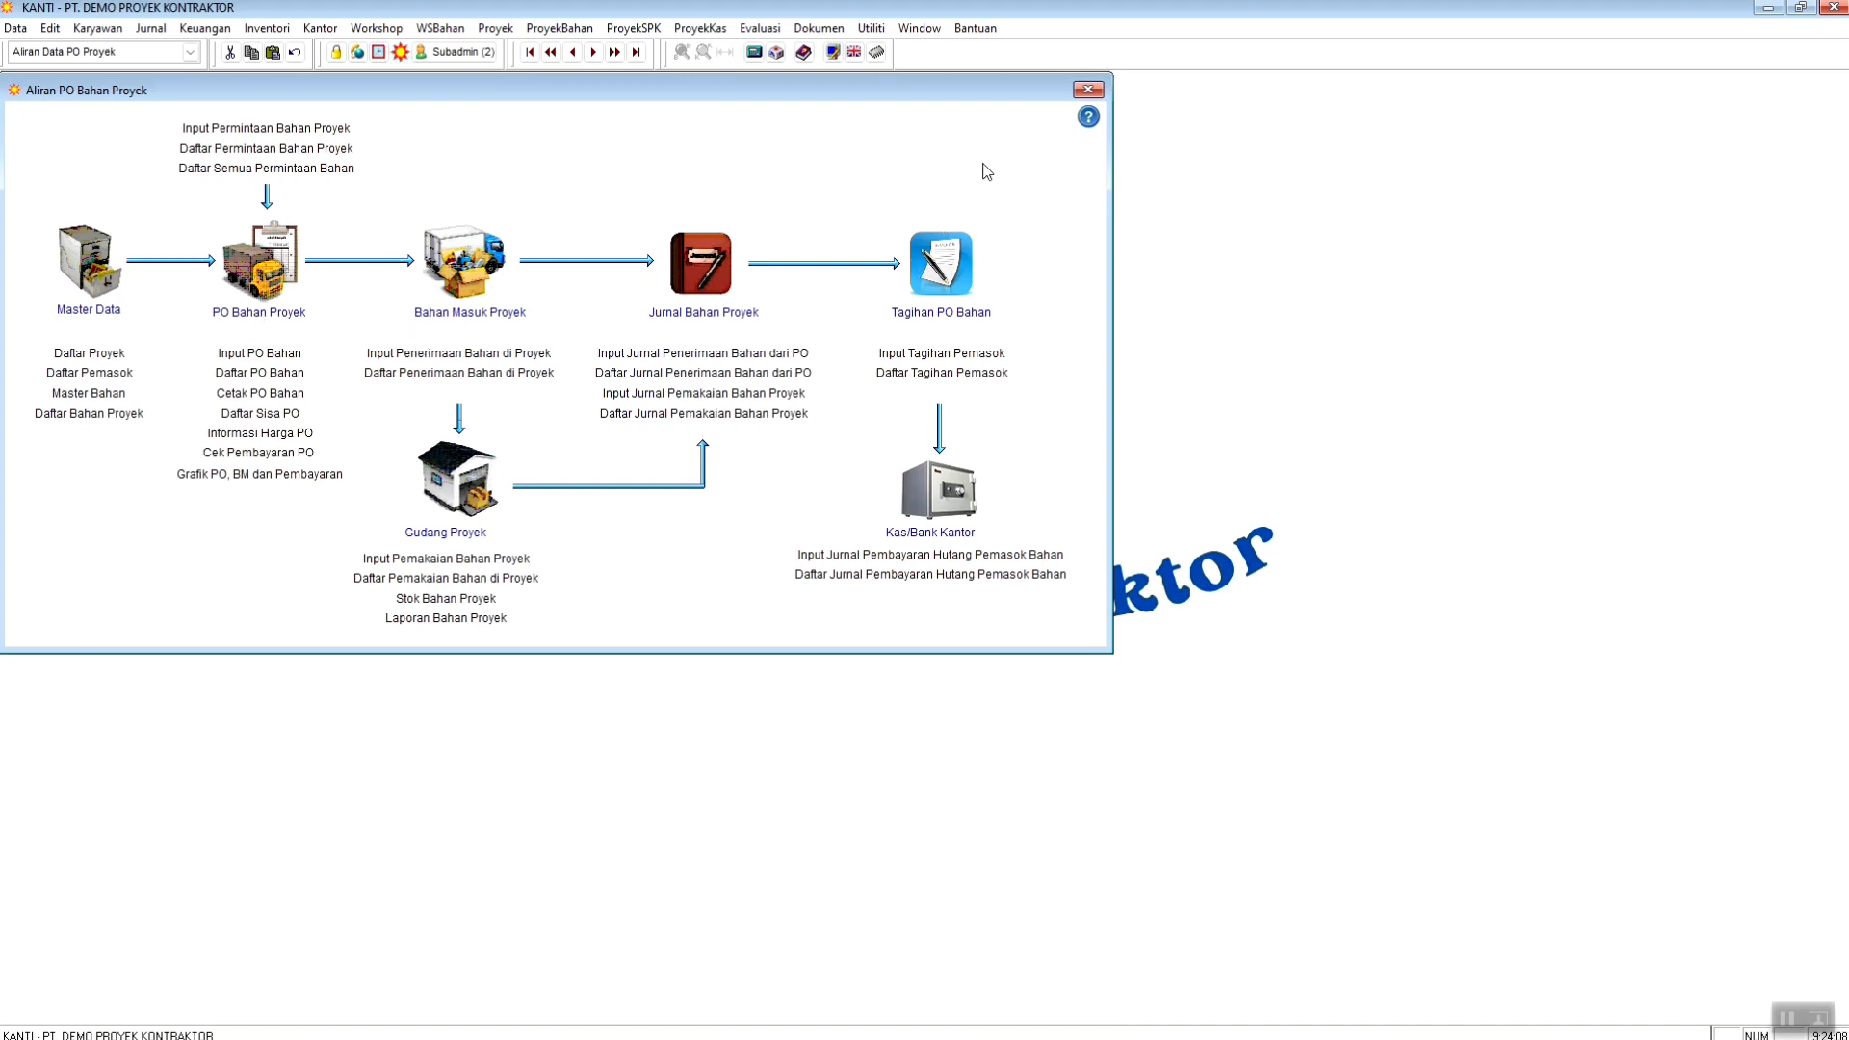
pyautogui.click(1089, 90)
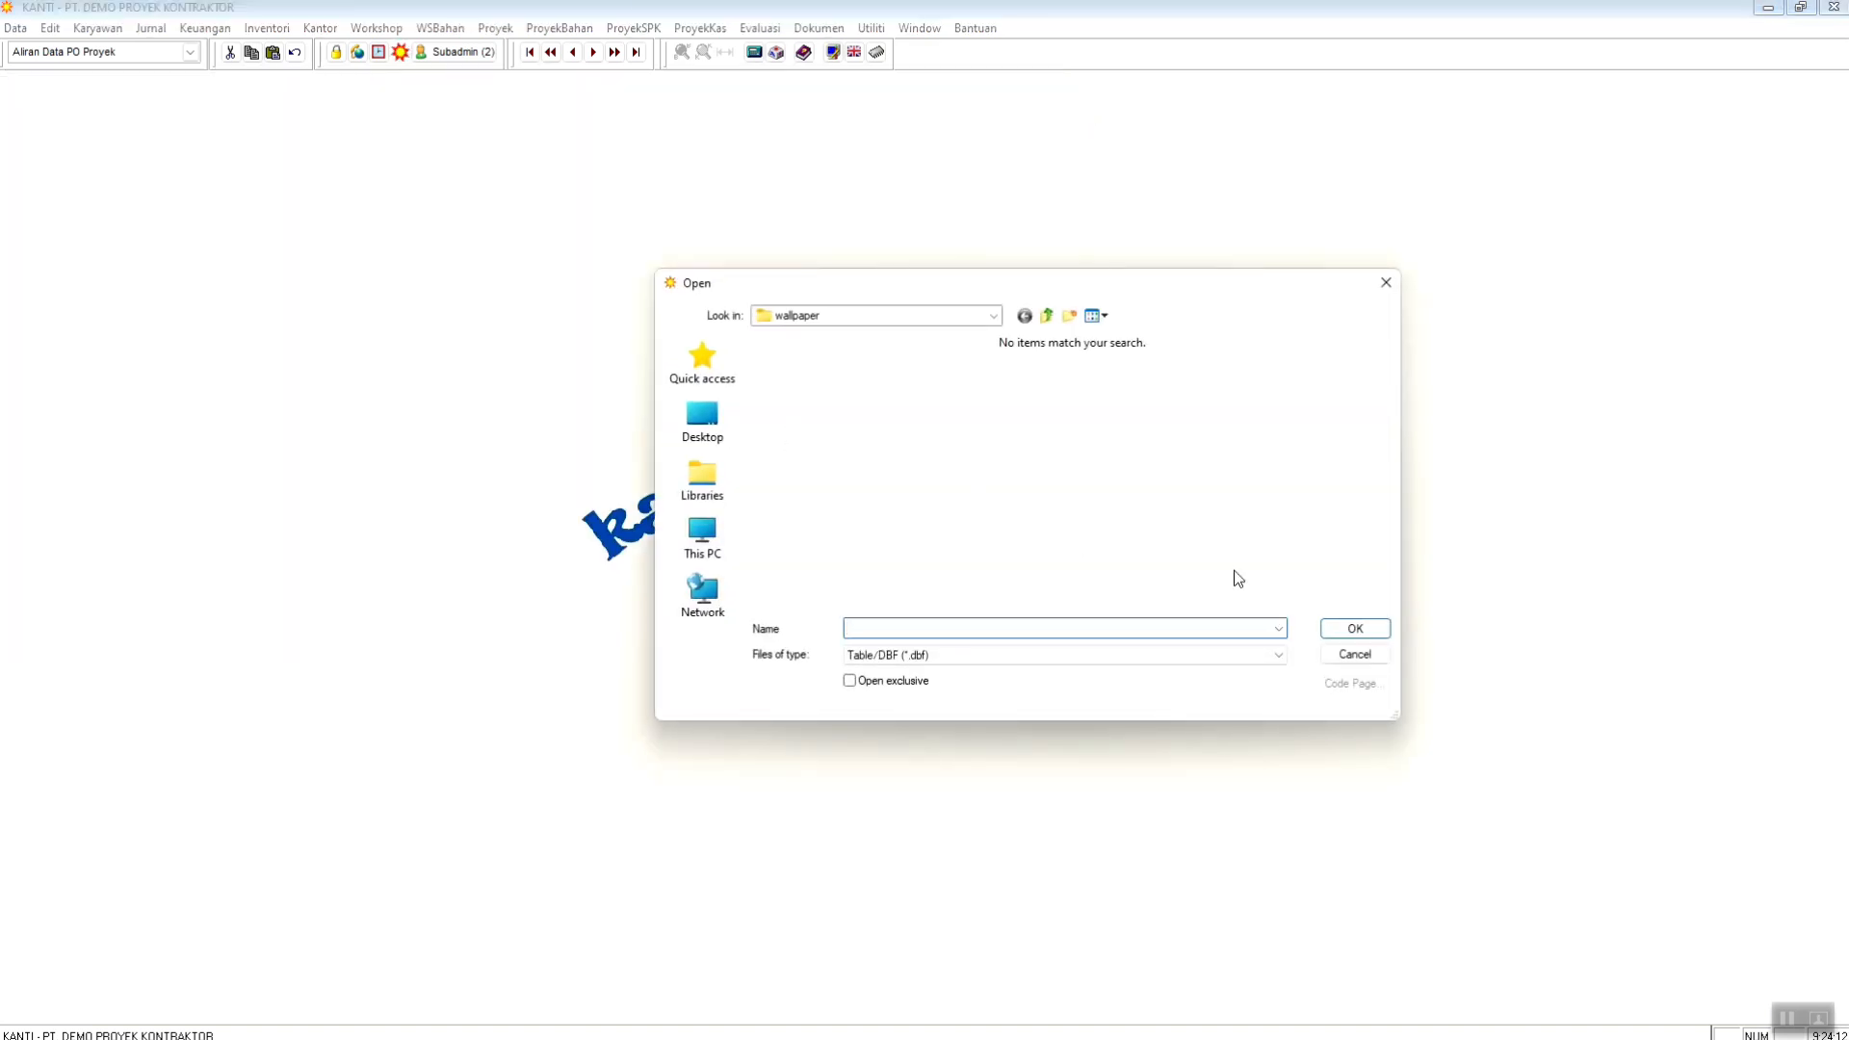
pyautogui.click(1354, 654)
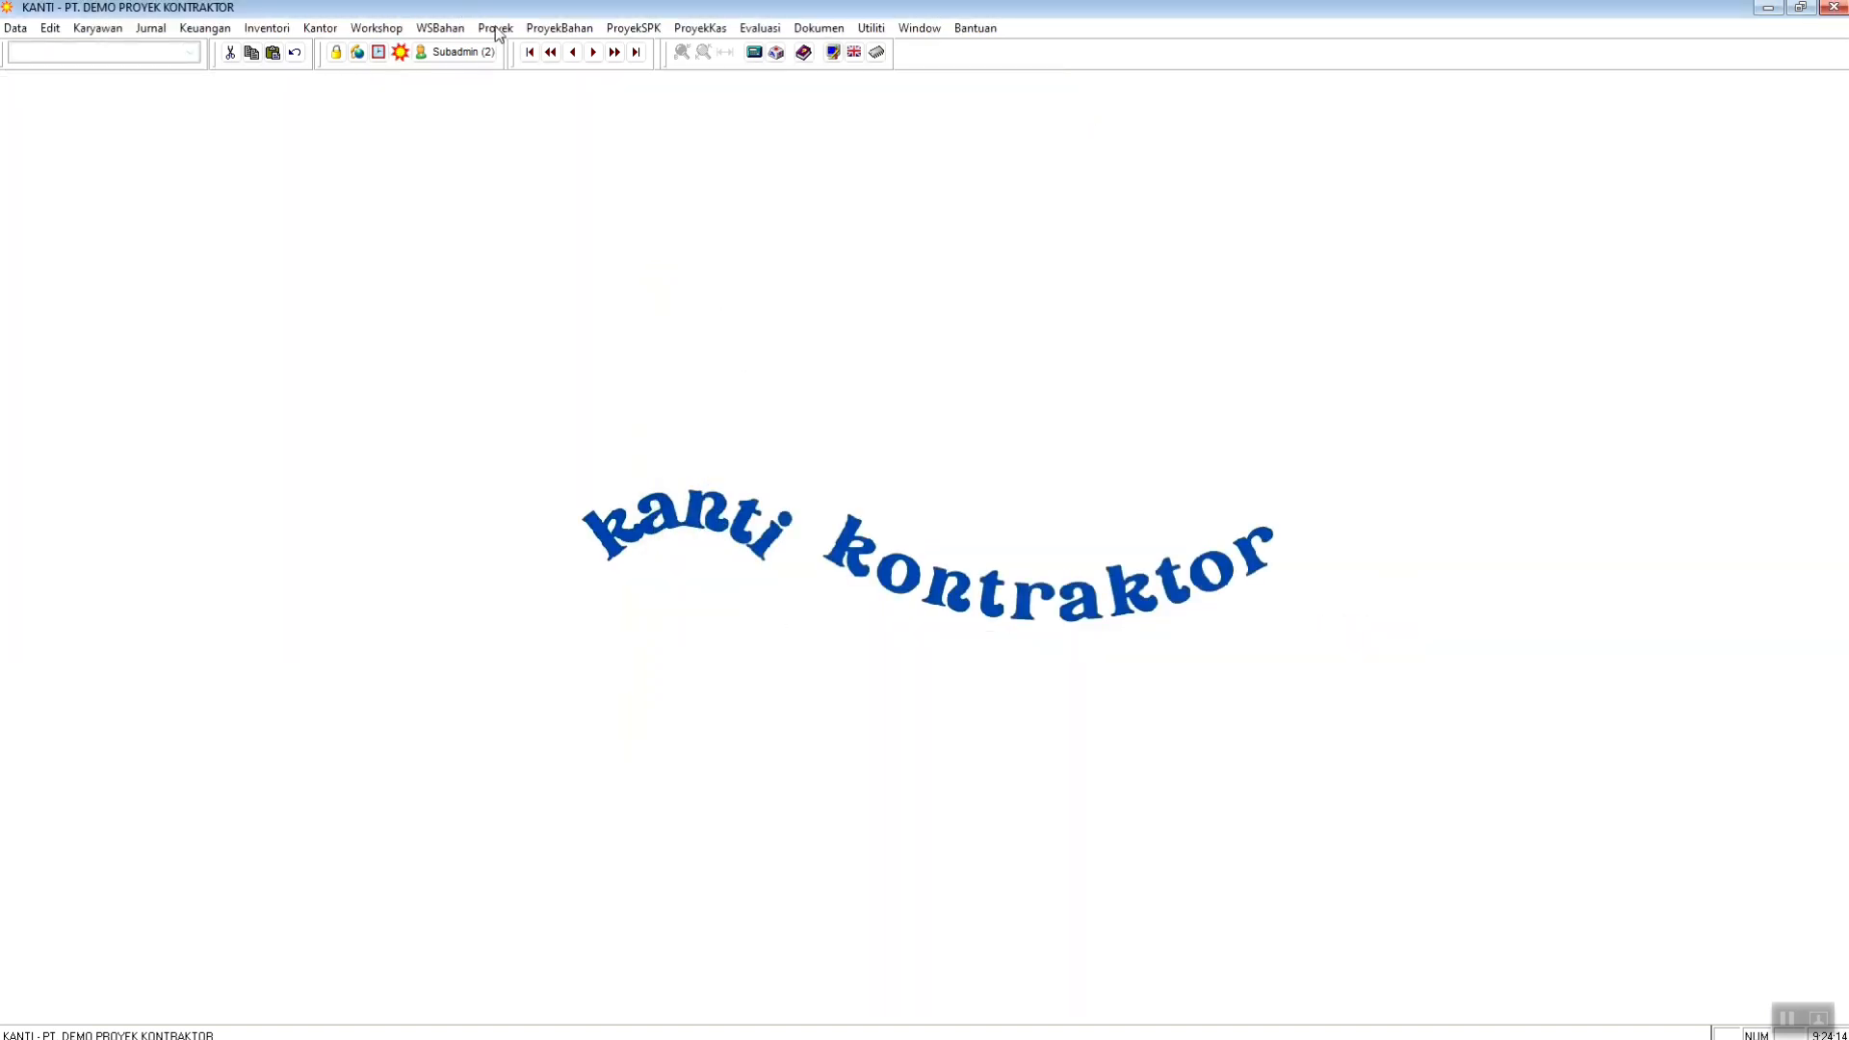
# - Open the project material request entry form and set the request date to 01-06-2023
pyautogui.click(558, 32)
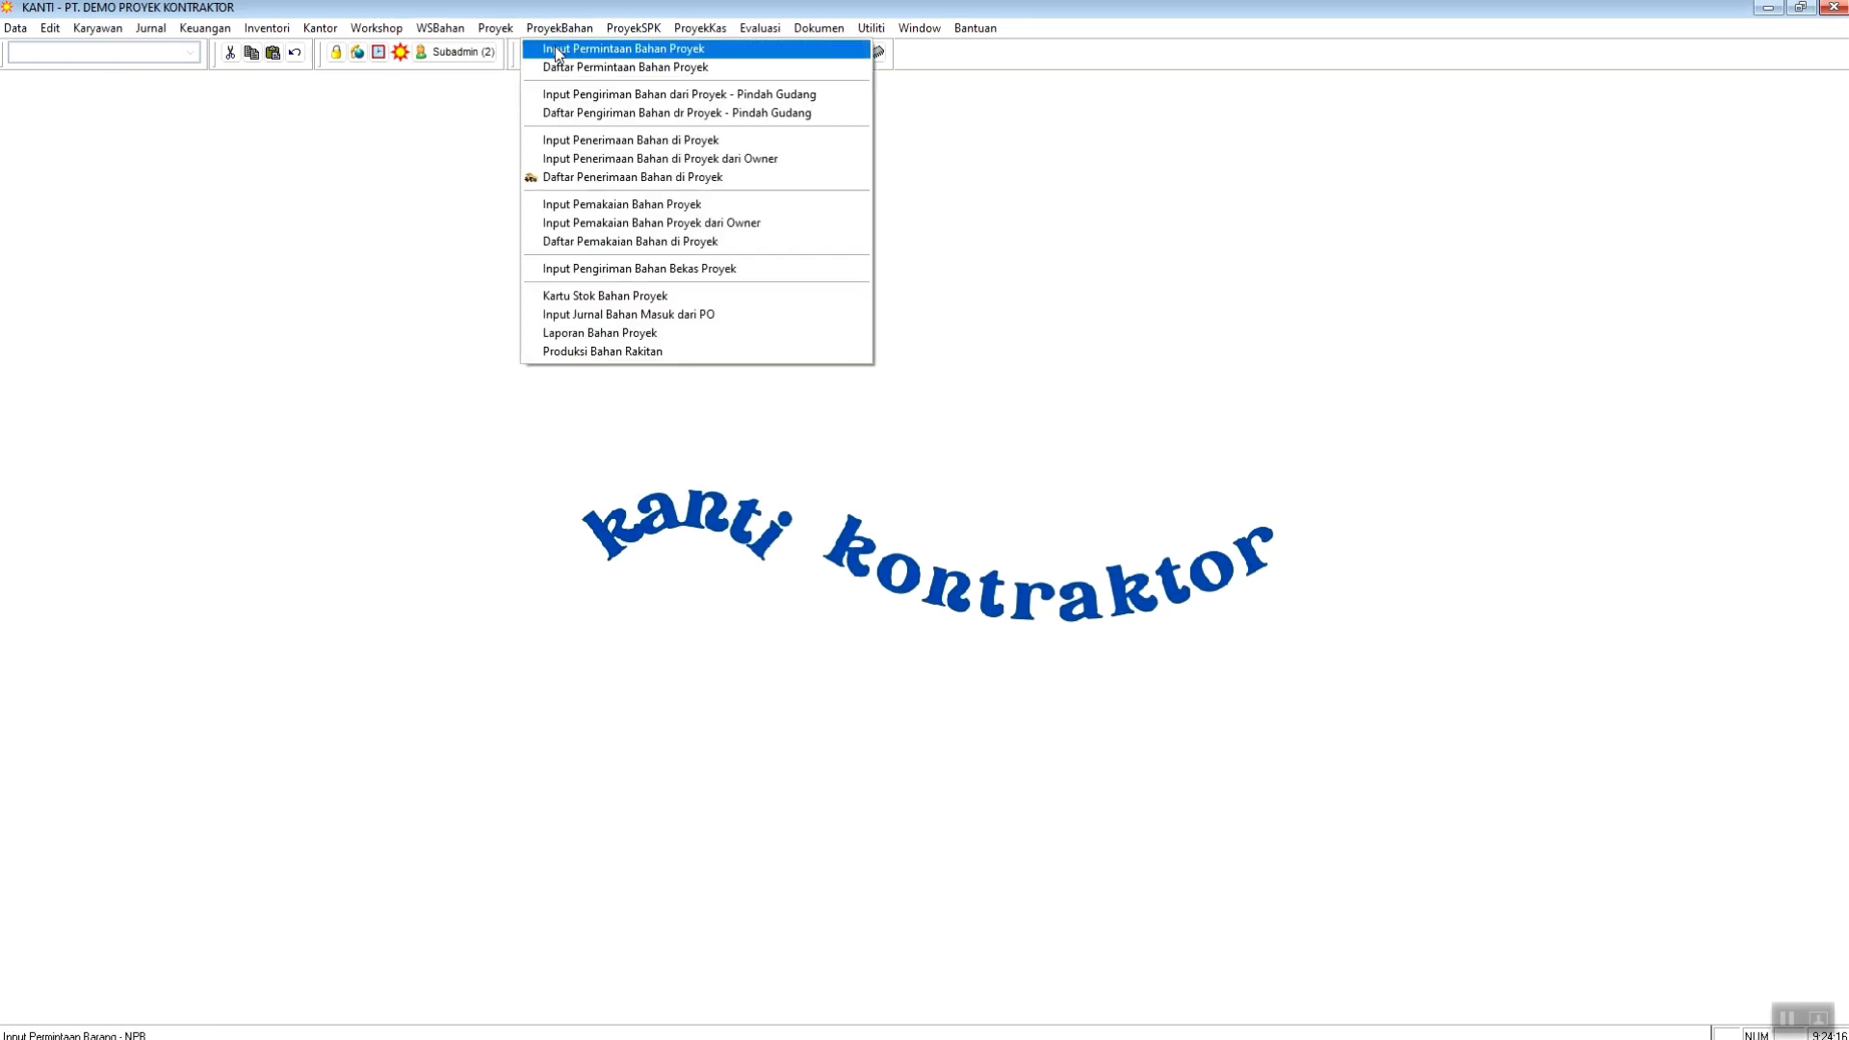
pyautogui.click(567, 52)
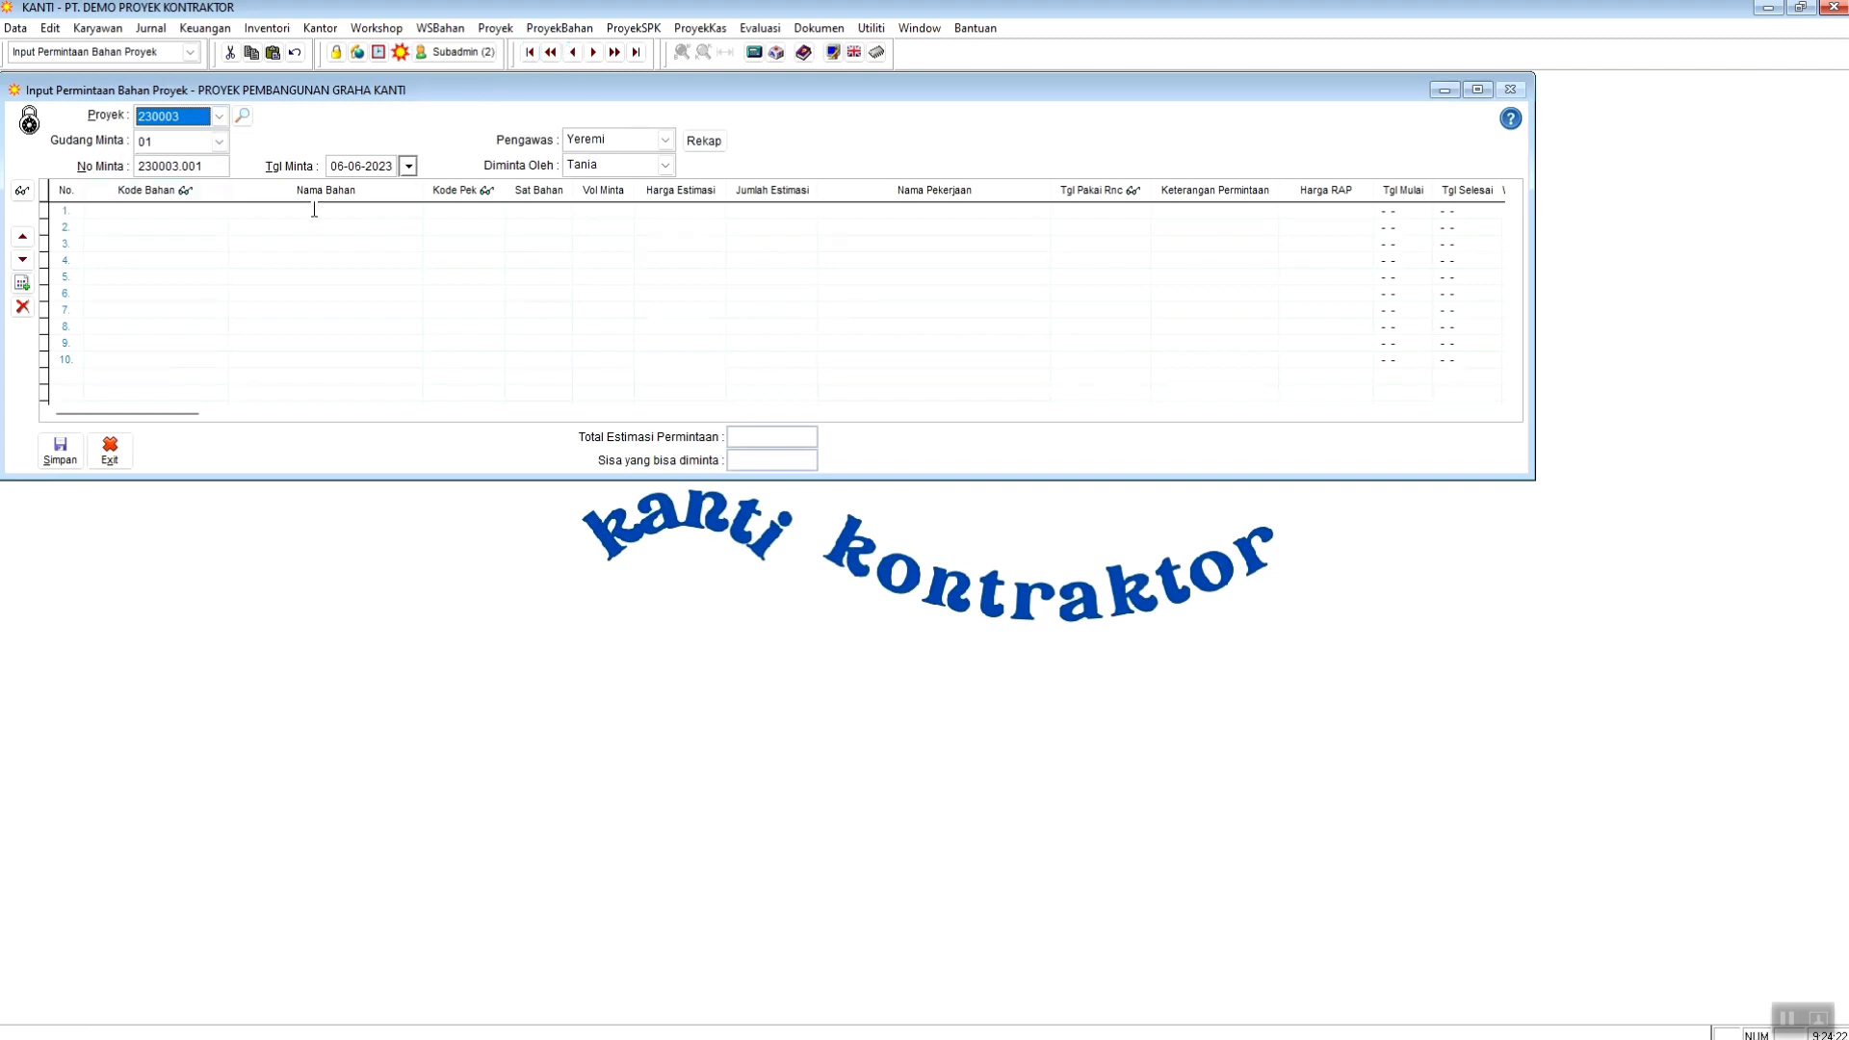
pyautogui.click(408, 166)
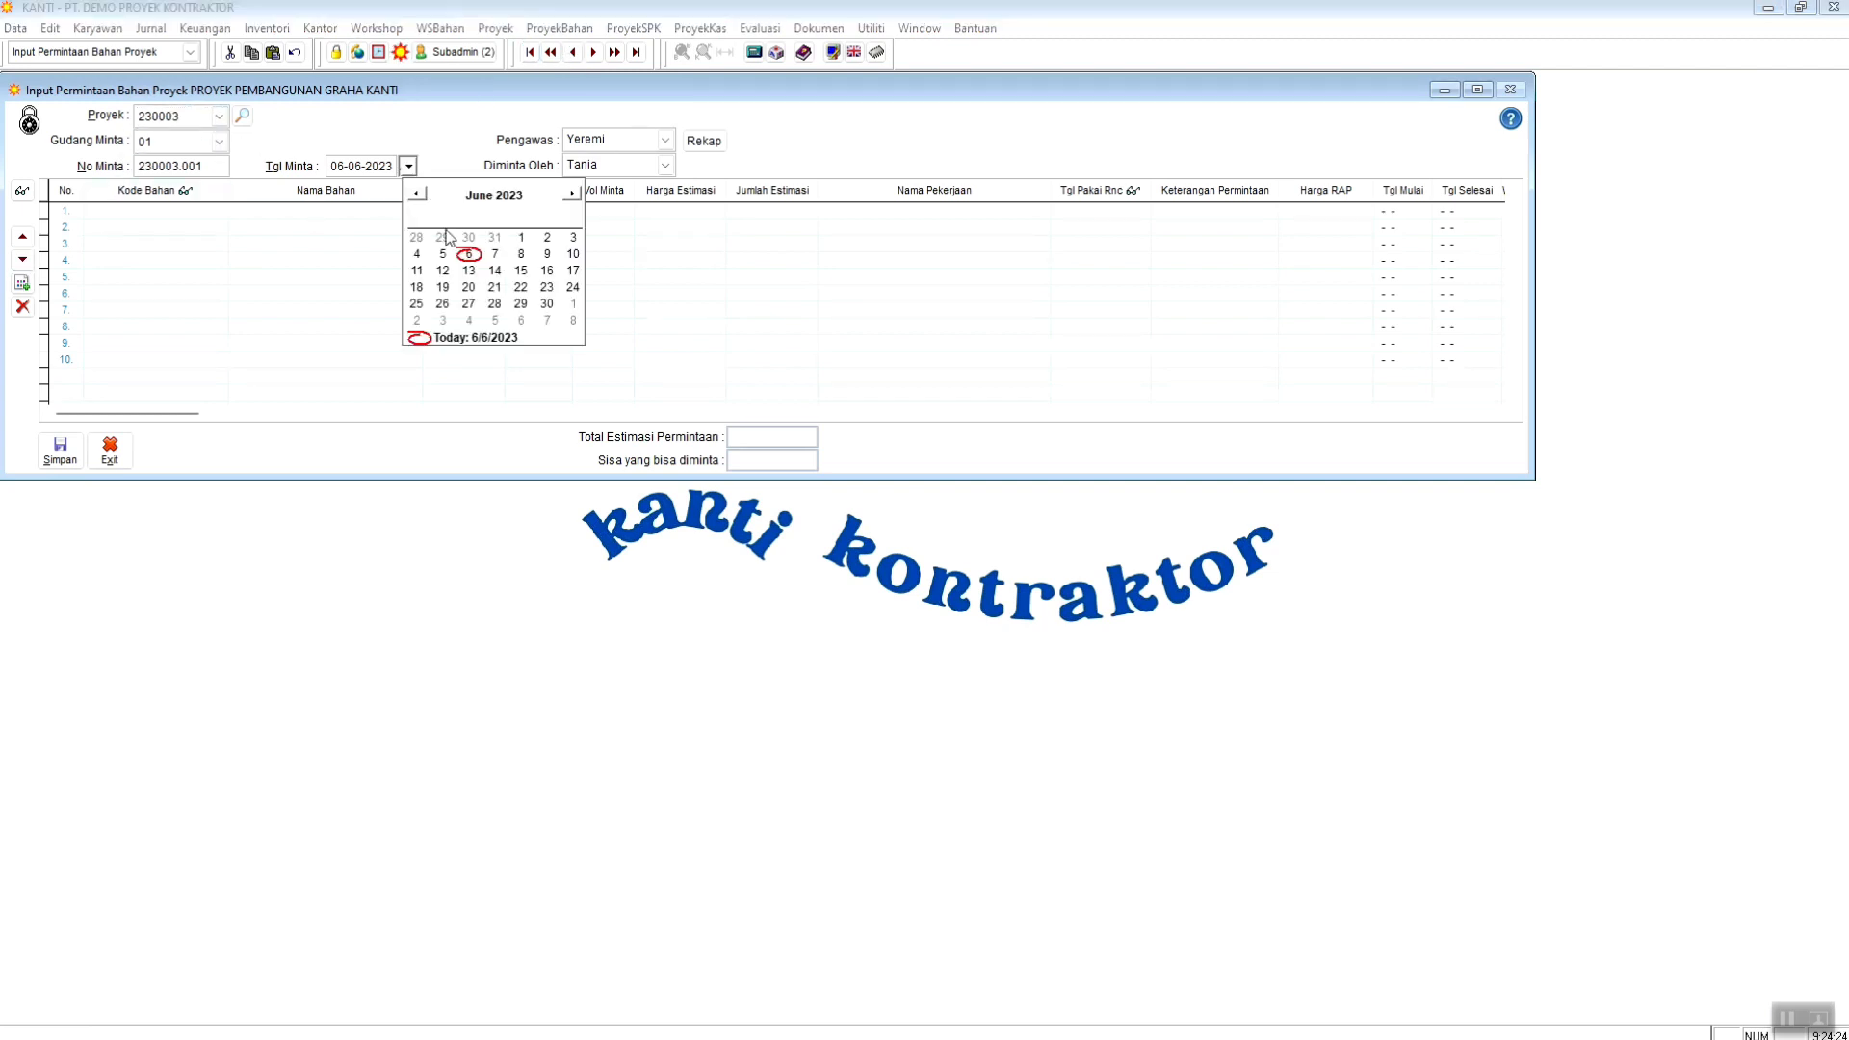
pyautogui.click(521, 236)
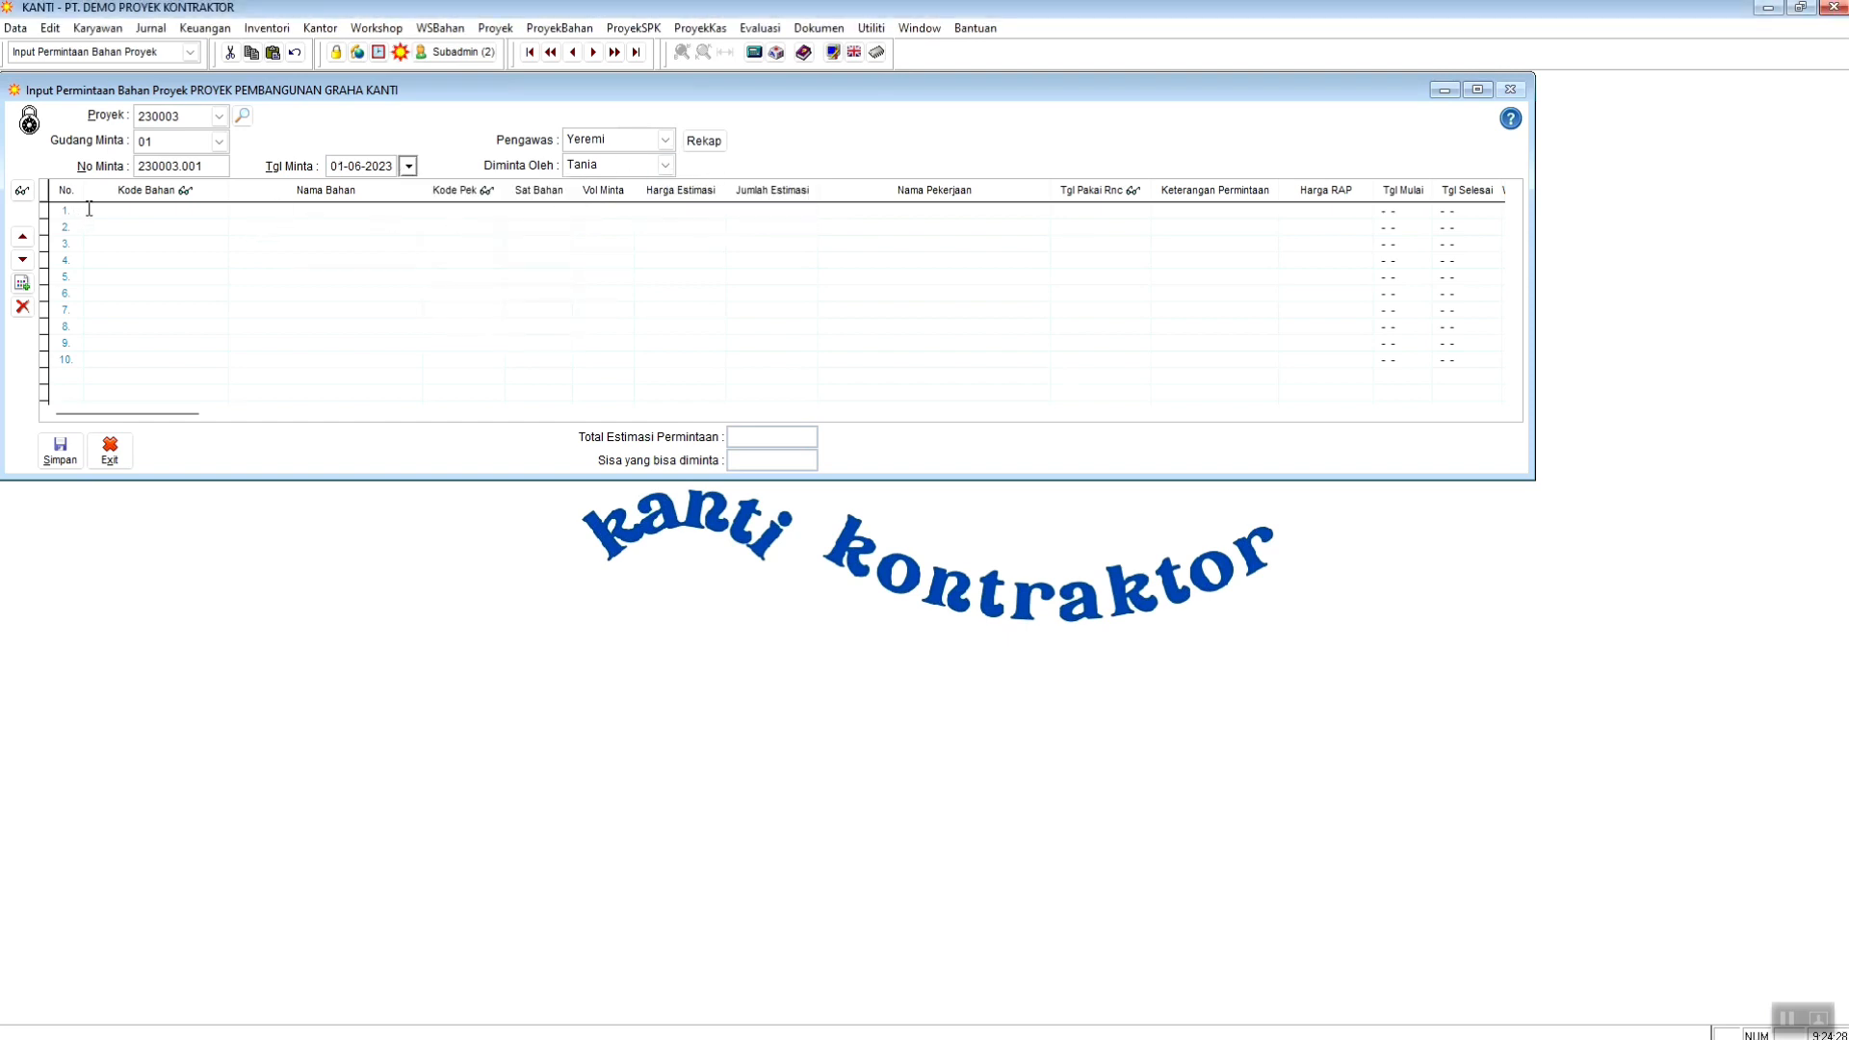
# - Search the materials for "beton ready", add Beton Readymix K-300 to the request and assign it to Pekerjaan Kolom Beton Bertulang Lantai 1
pyautogui.click(21, 192)
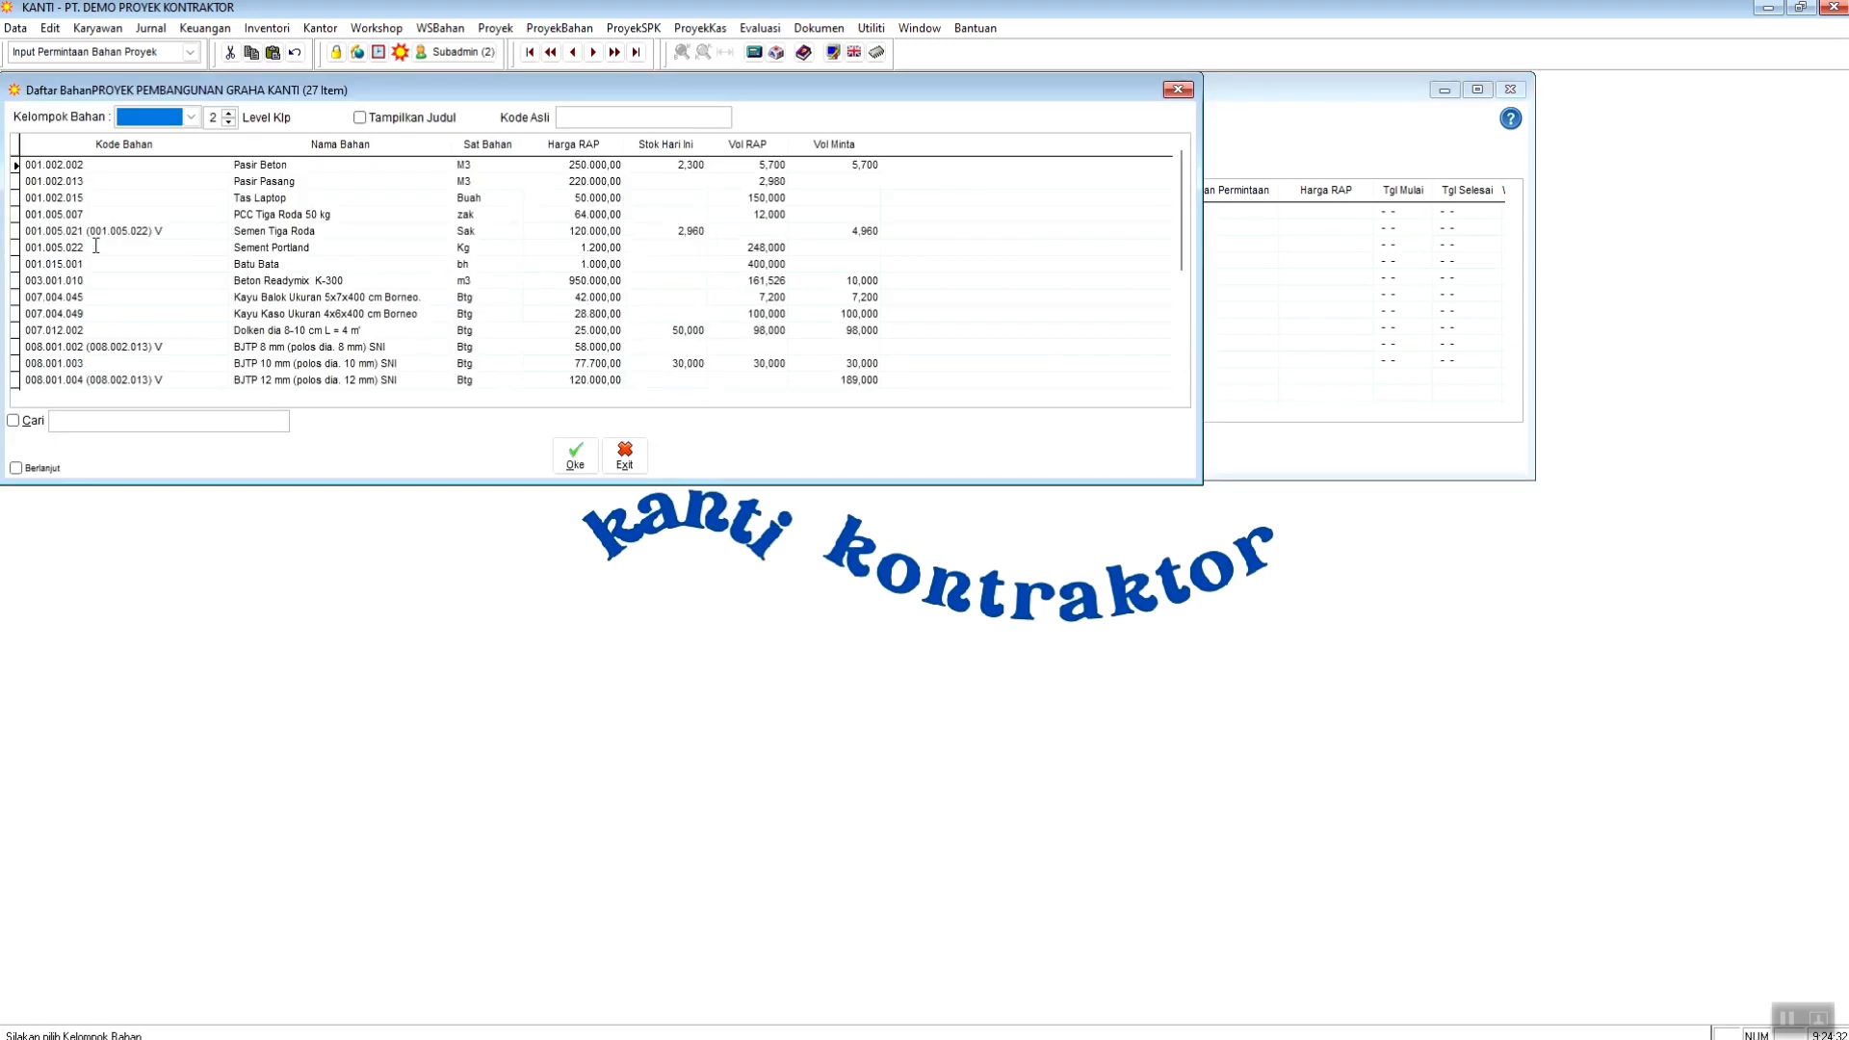
pyautogui.click(163, 421)
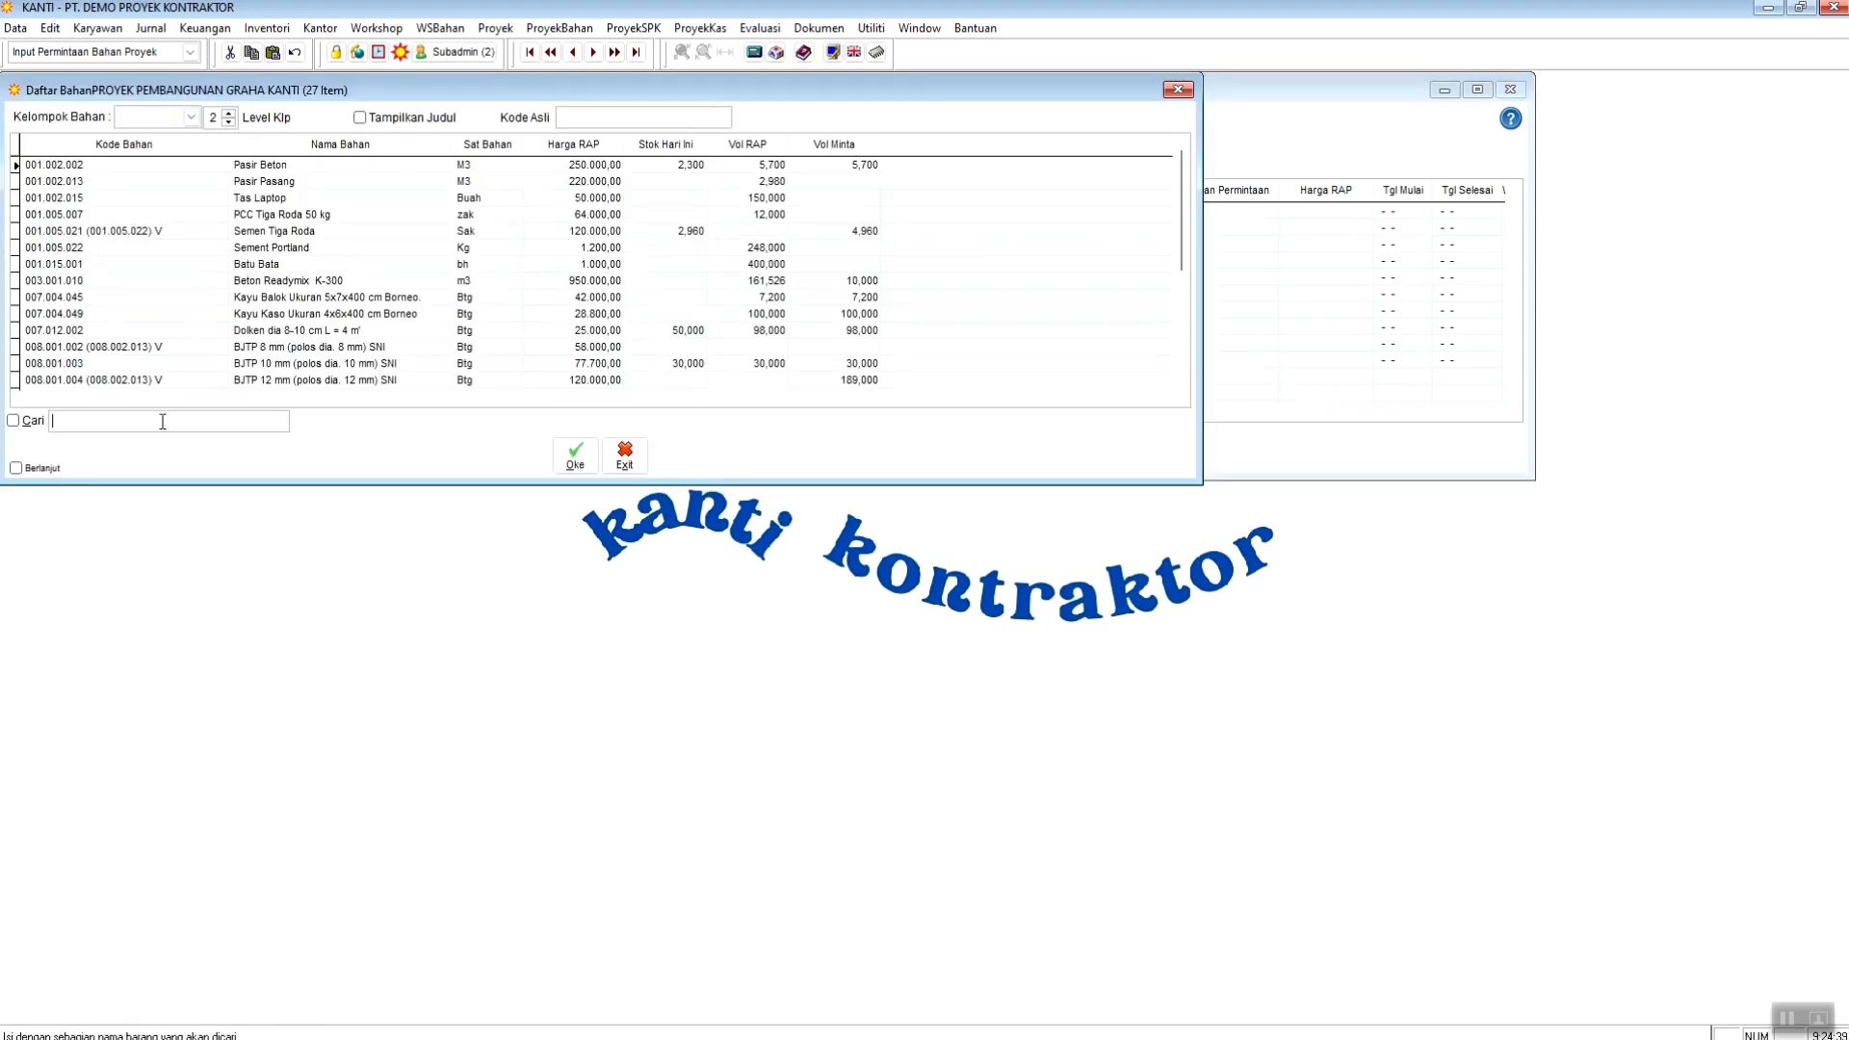
pyautogui.write('beton ready')
pyautogui.press('Return')
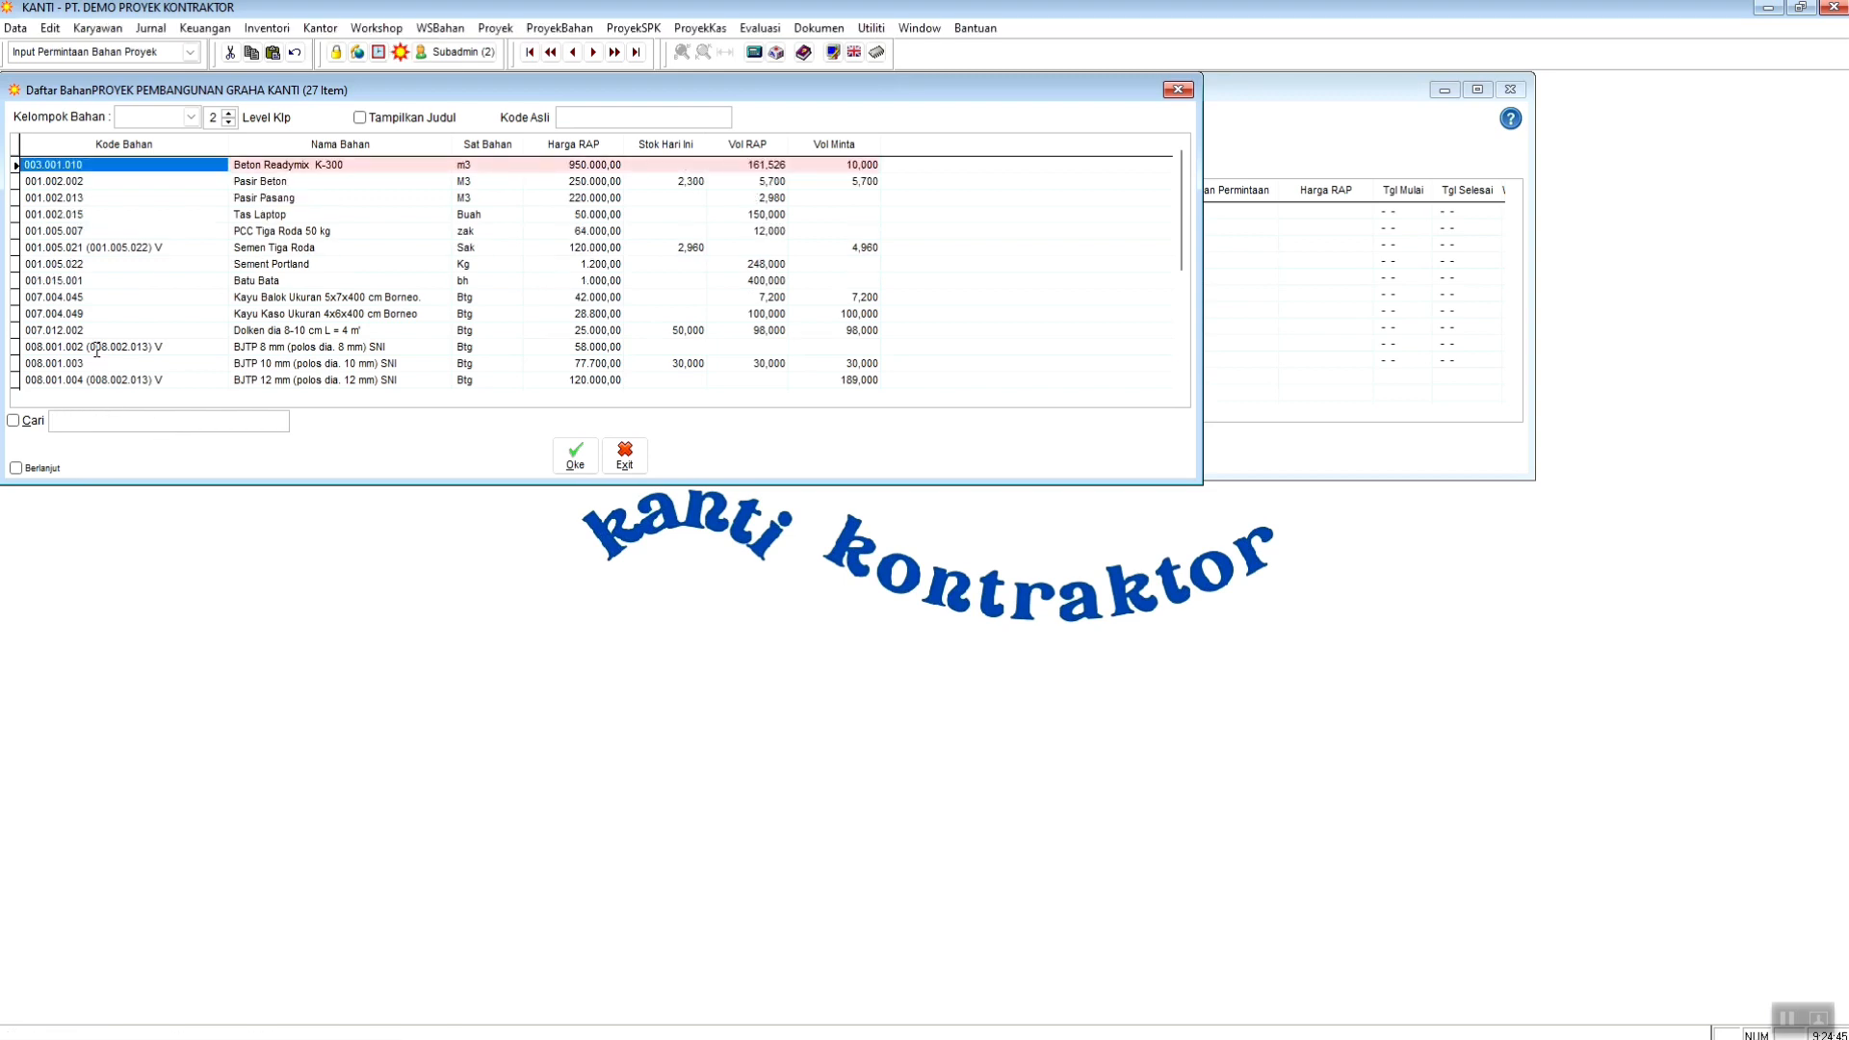
pyautogui.doubleClick(247, 164)
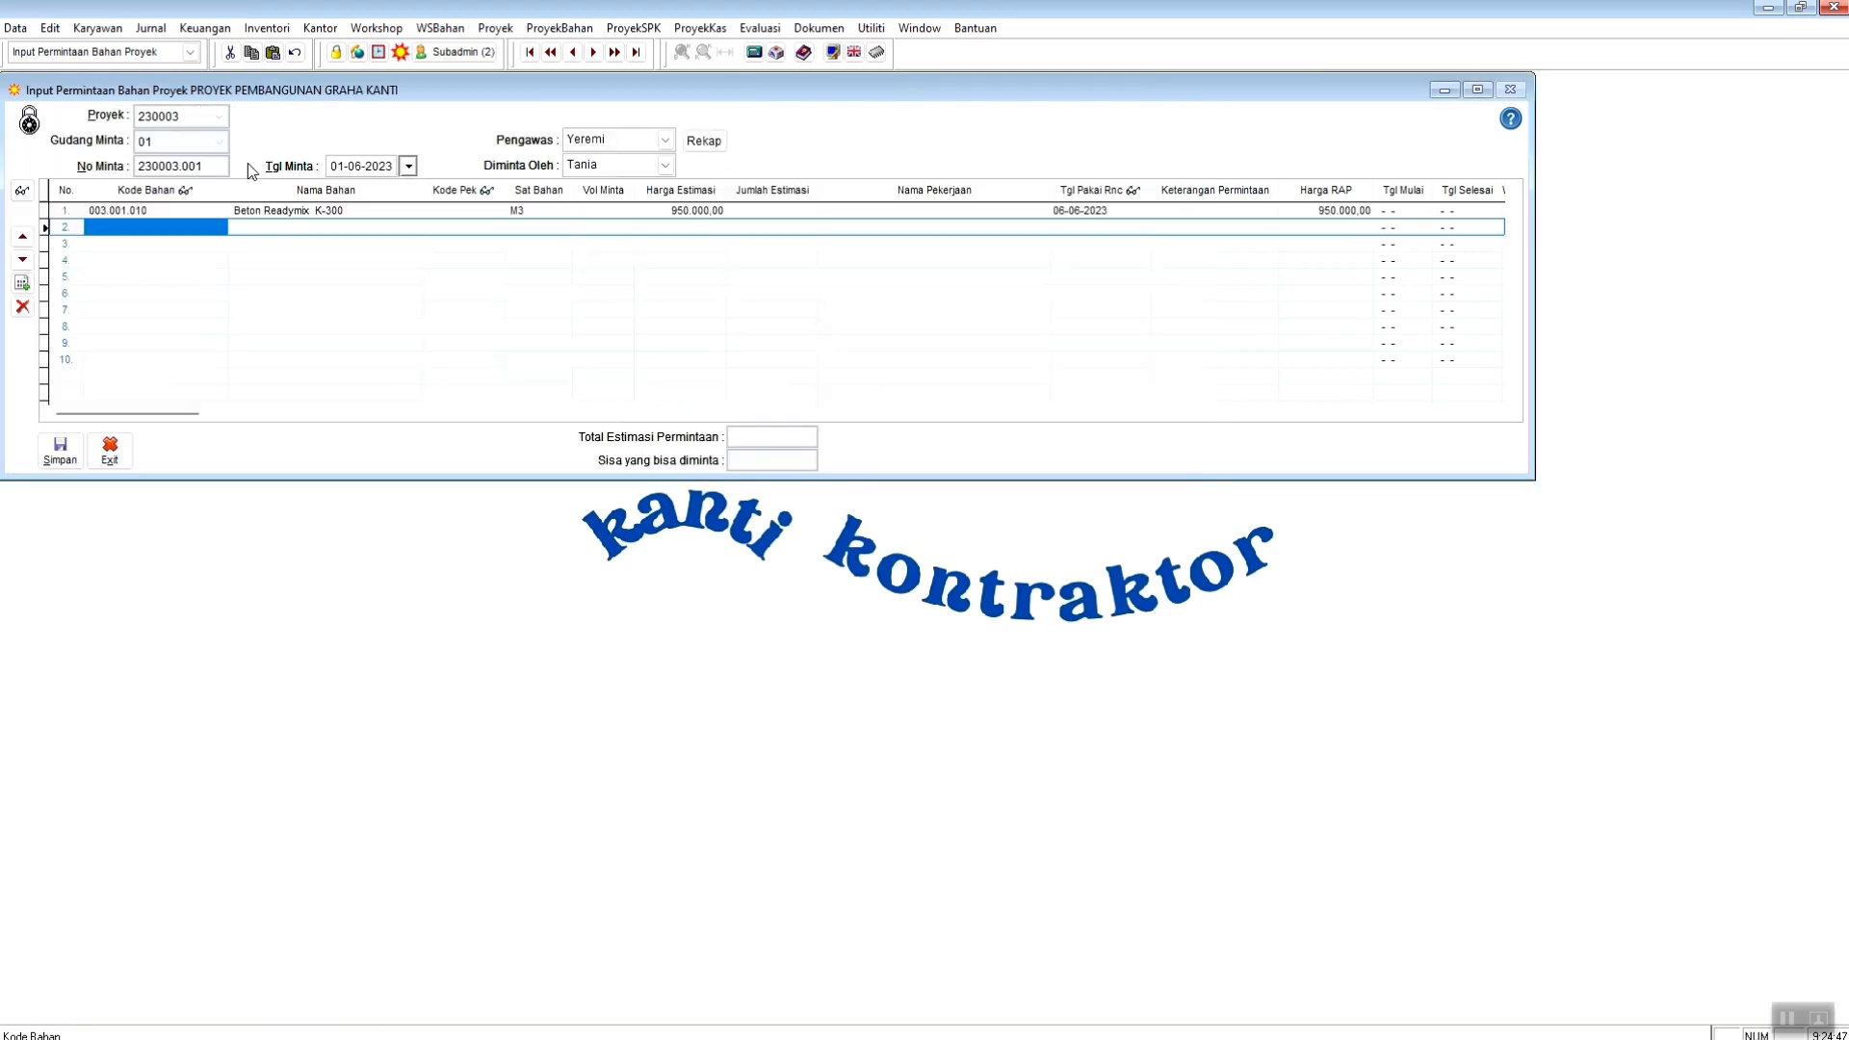
pyautogui.doubleClick(464, 210)
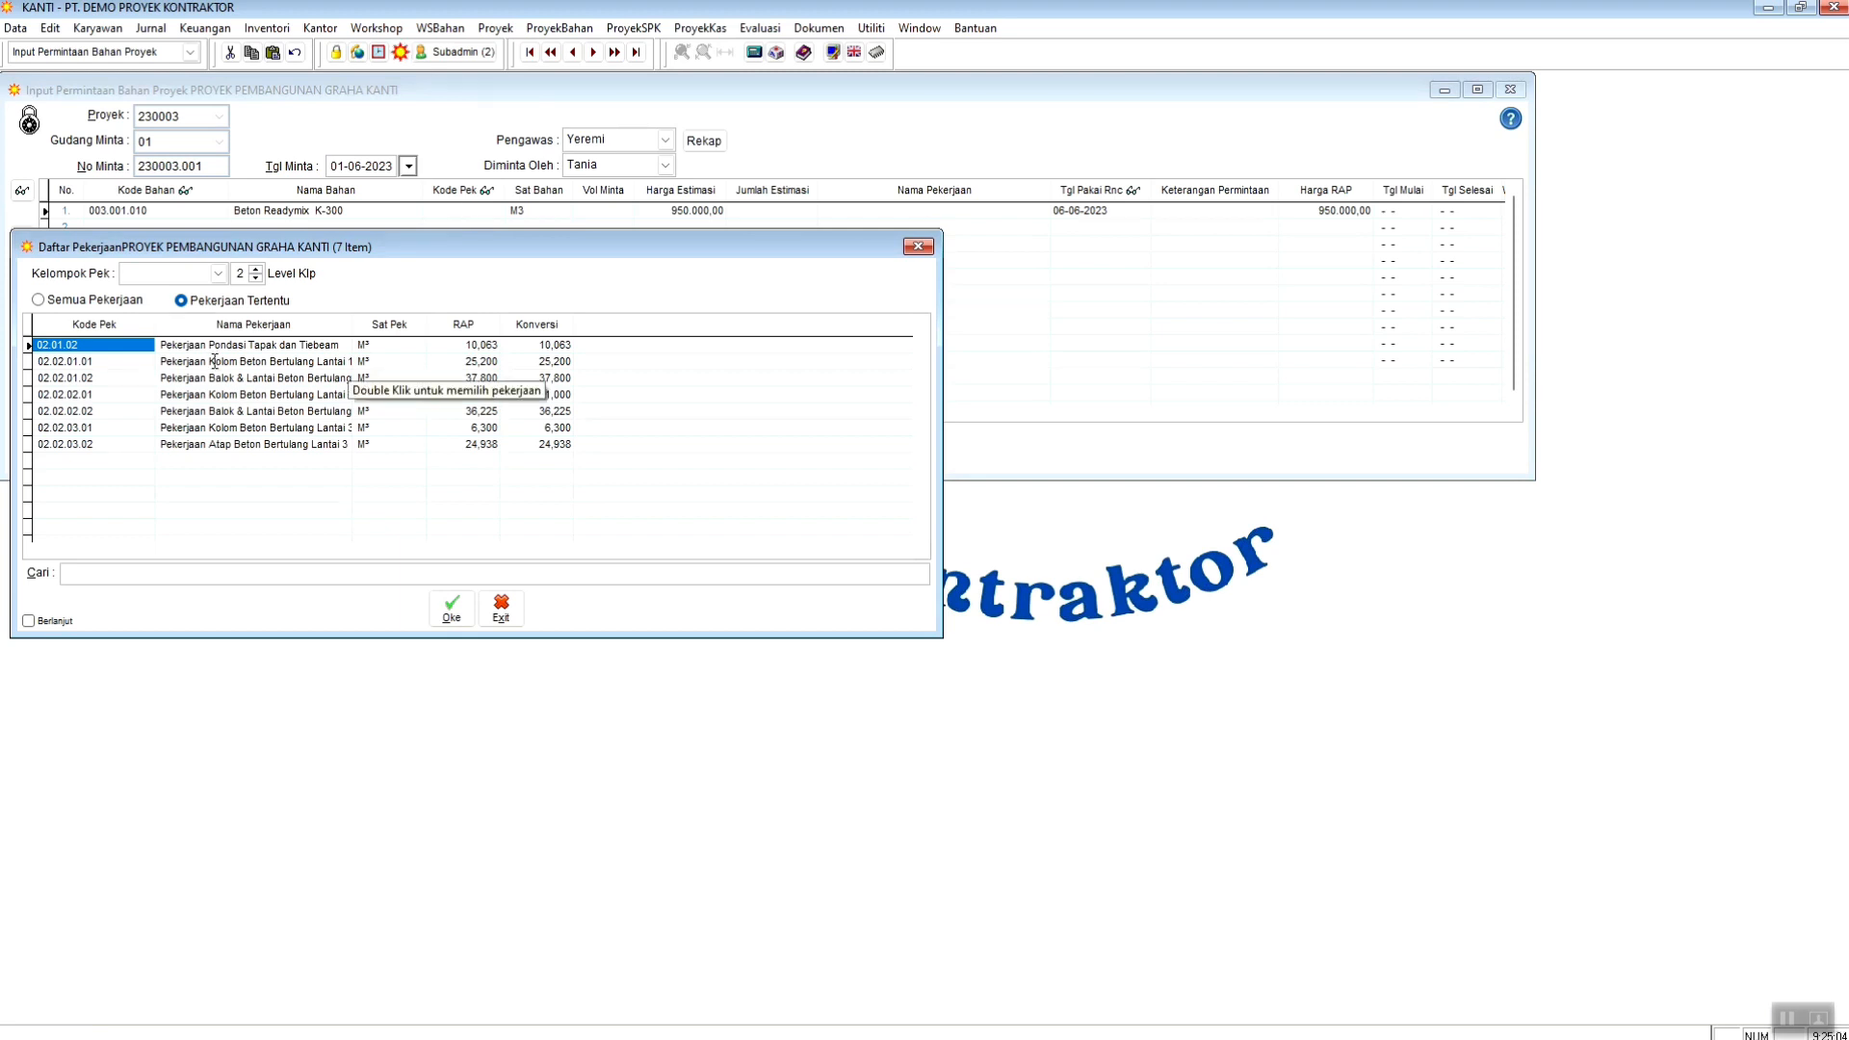
pyautogui.doubleClick(318, 363)
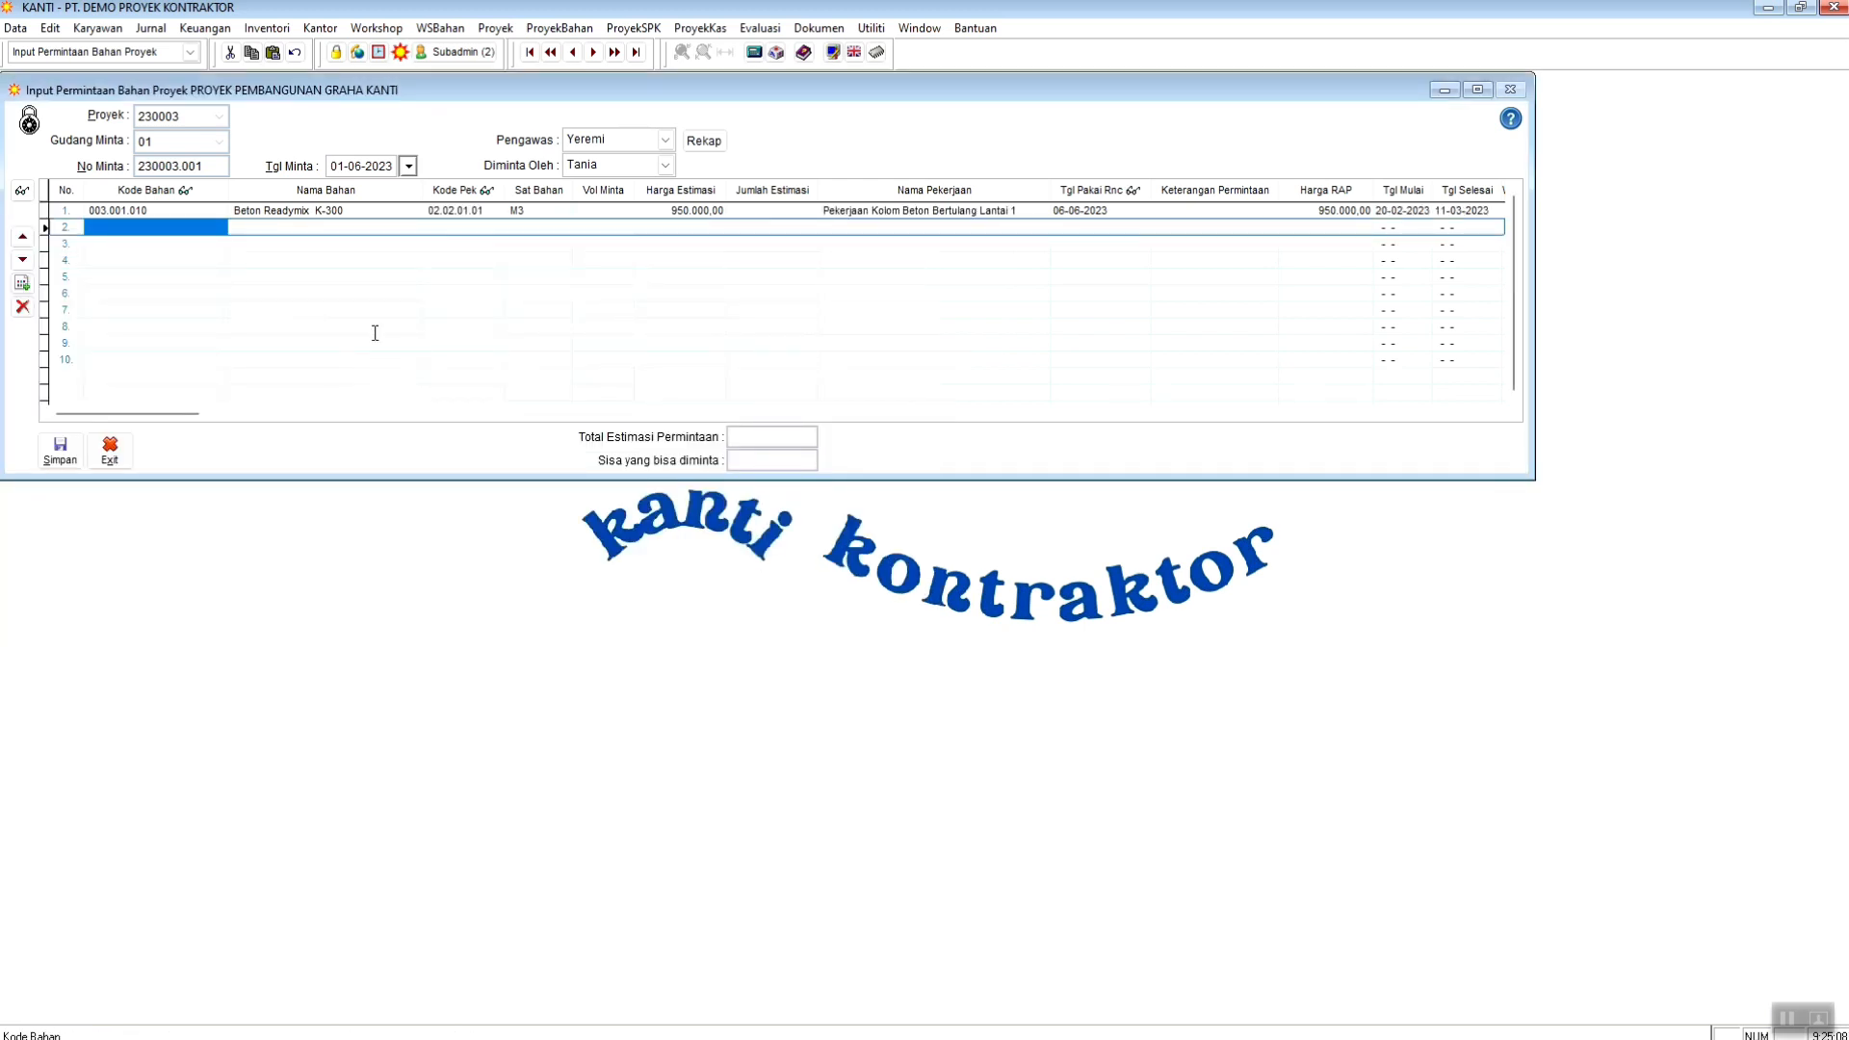
# - Enter 26 M3 as the Beton Readymix requested volume, accept the permitted maximum, and set the planned use date to 15-06-2023
pyautogui.click(597, 210)
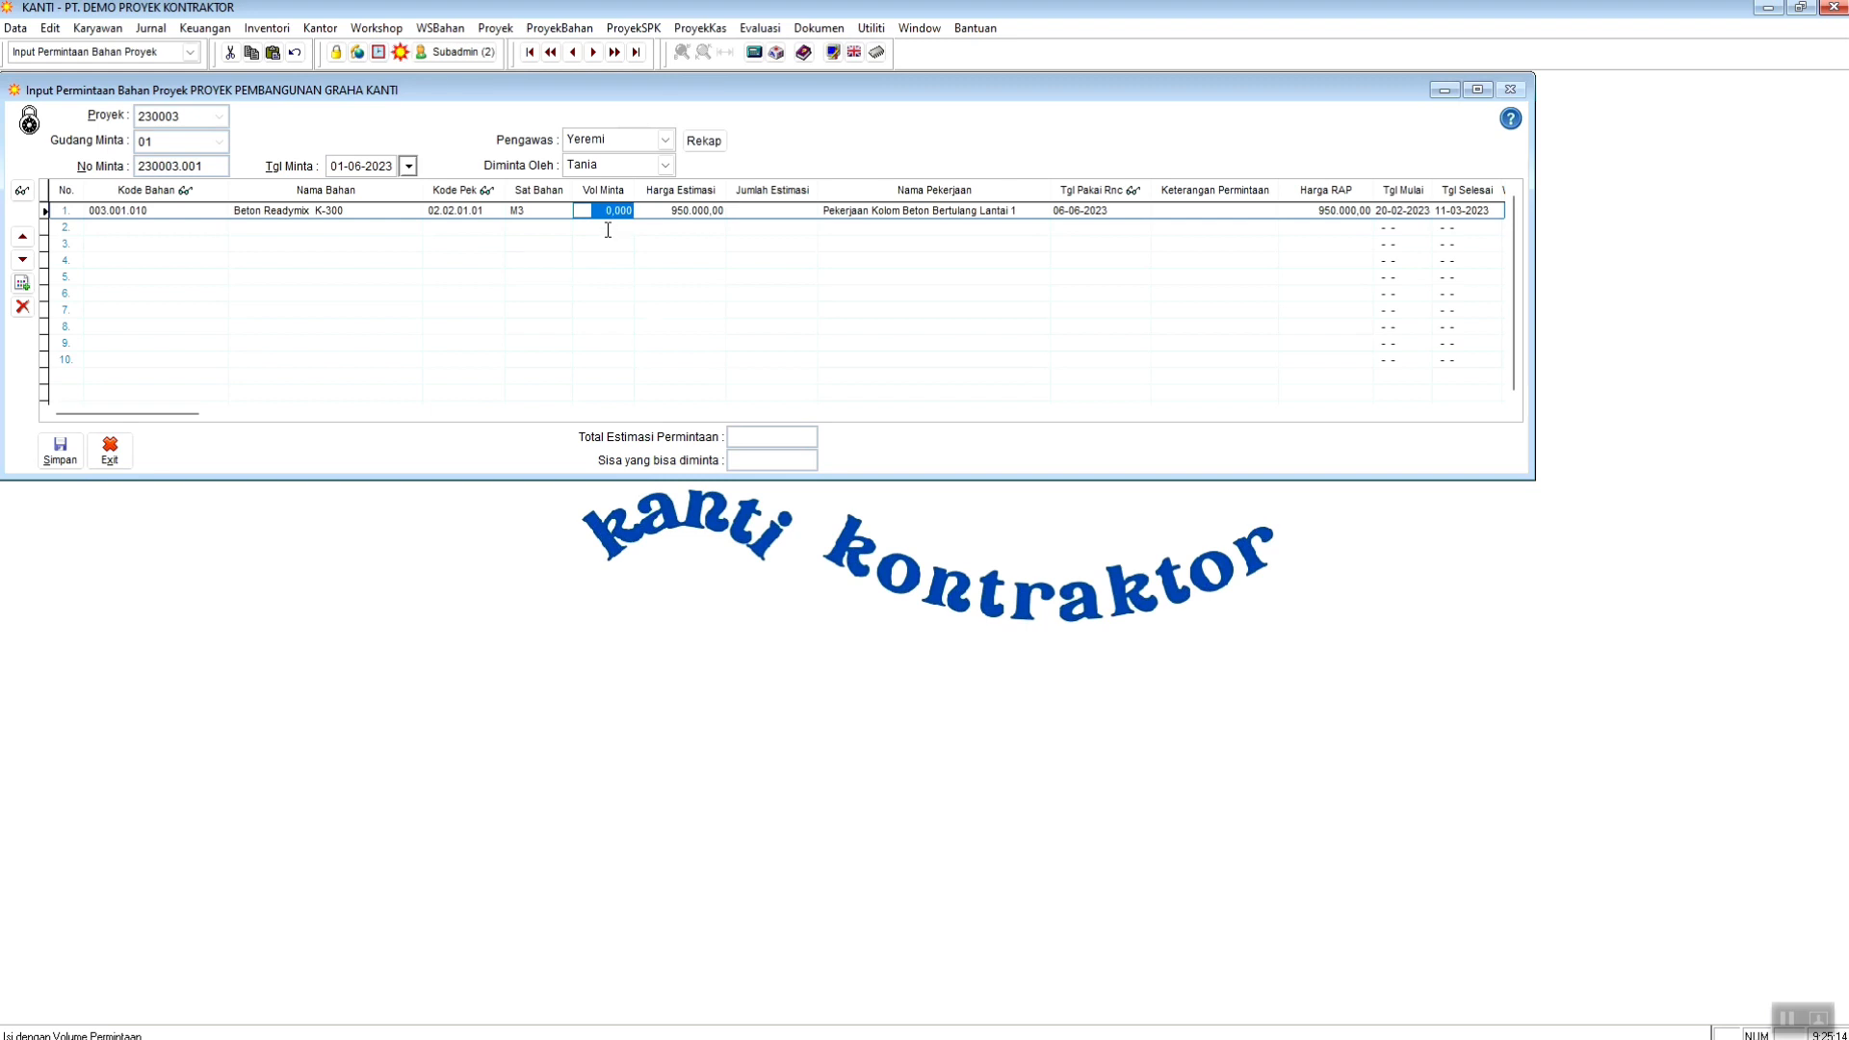
pyautogui.write('26,')
pyautogui.press('Return')
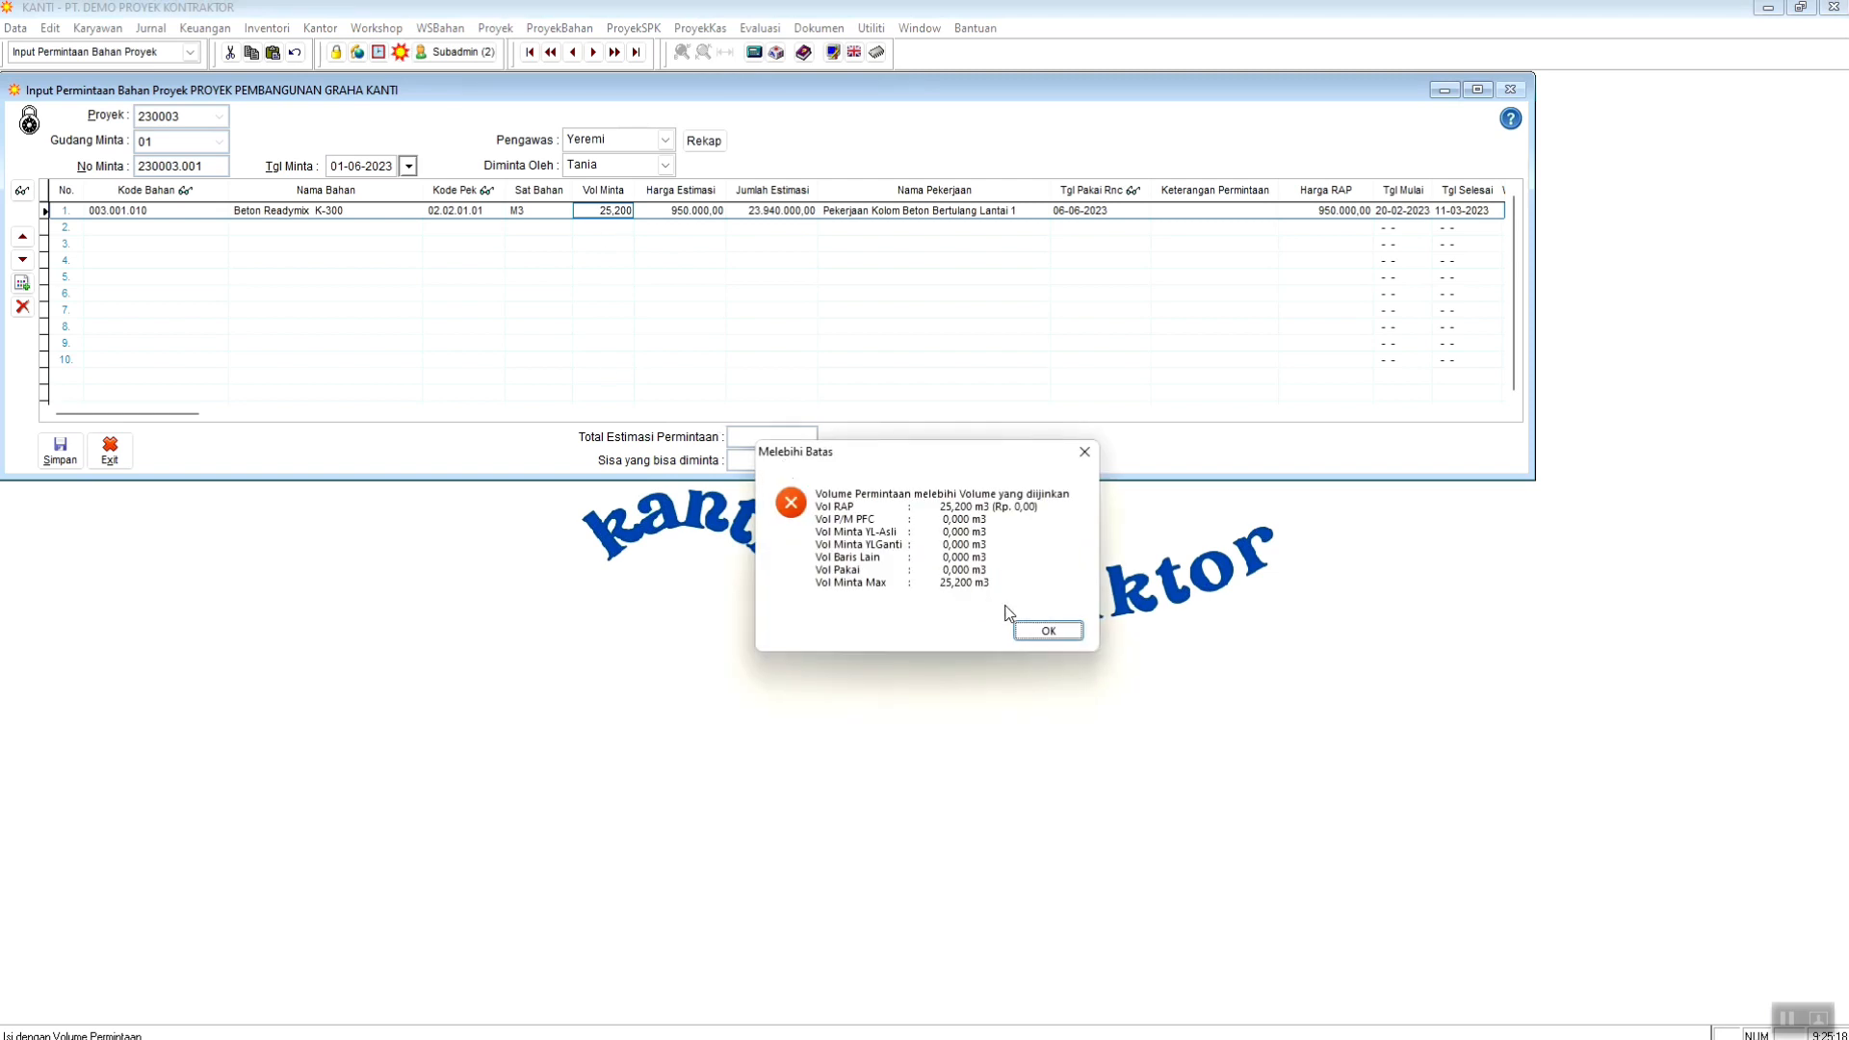
pyautogui.click(1049, 631)
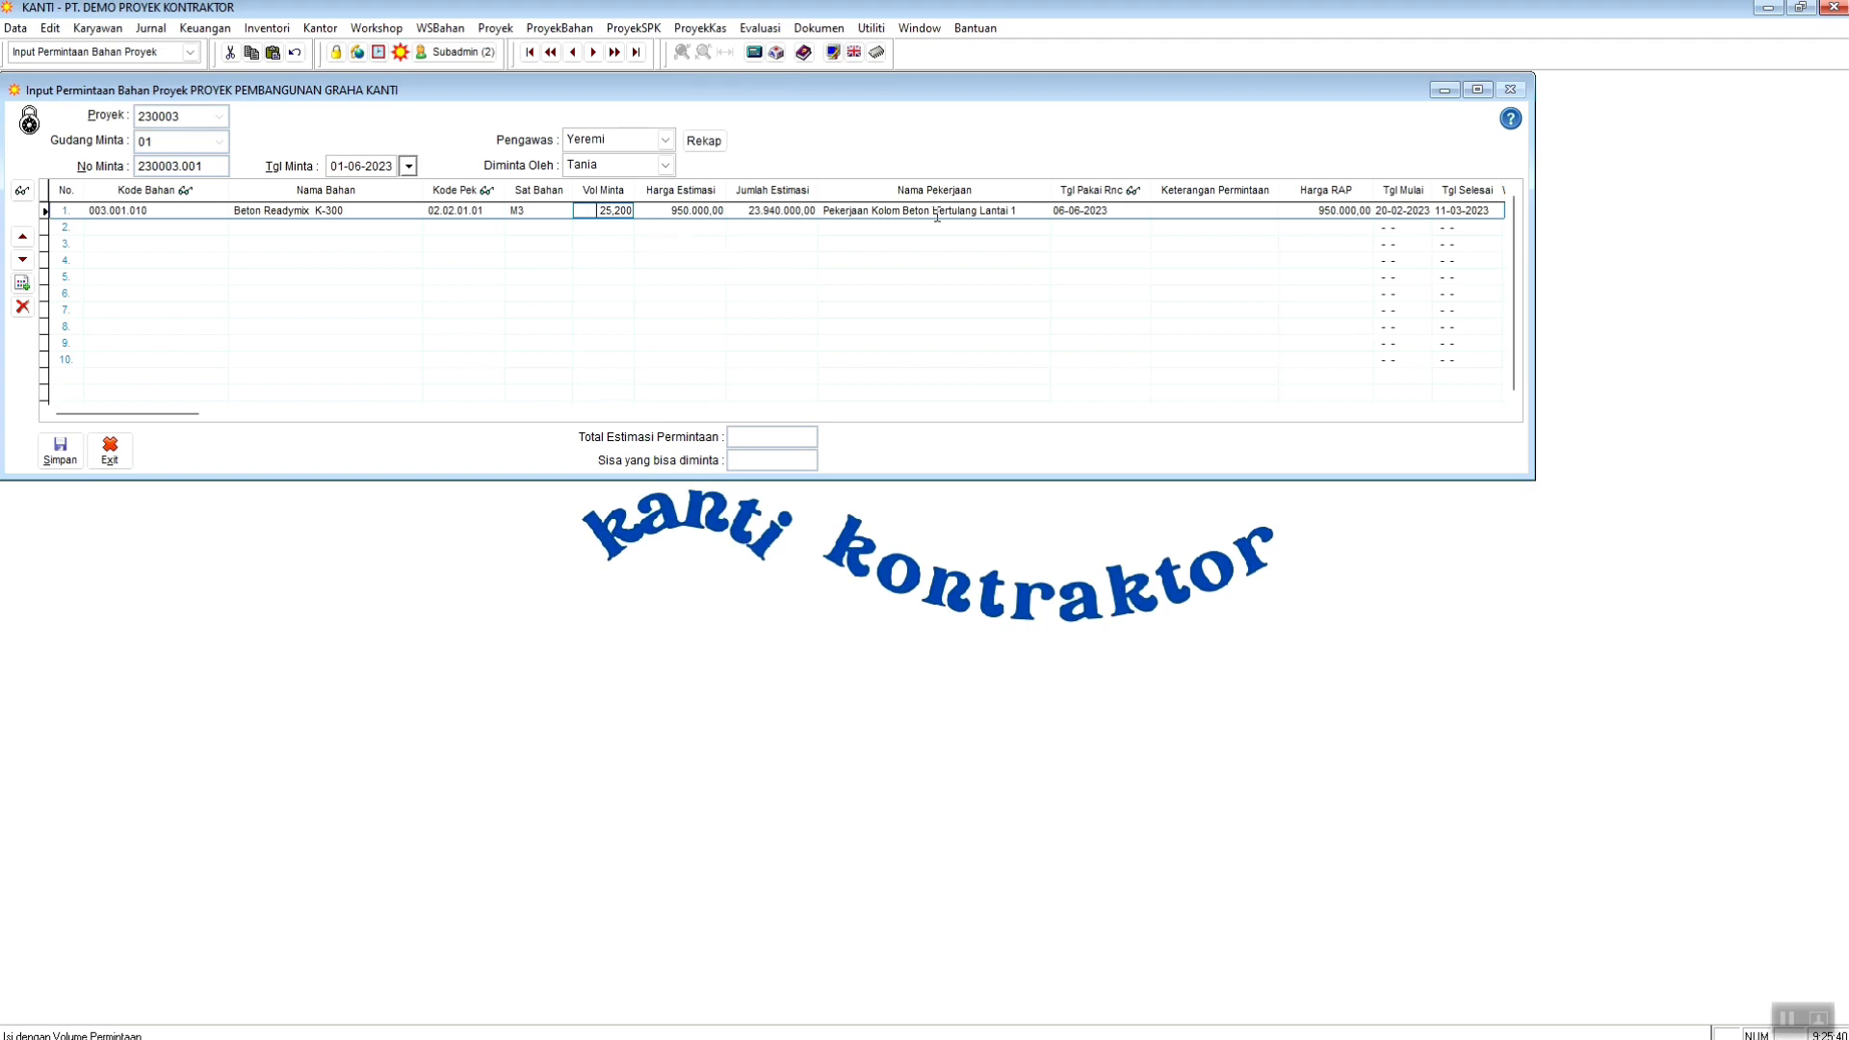
pyautogui.click(1056, 210)
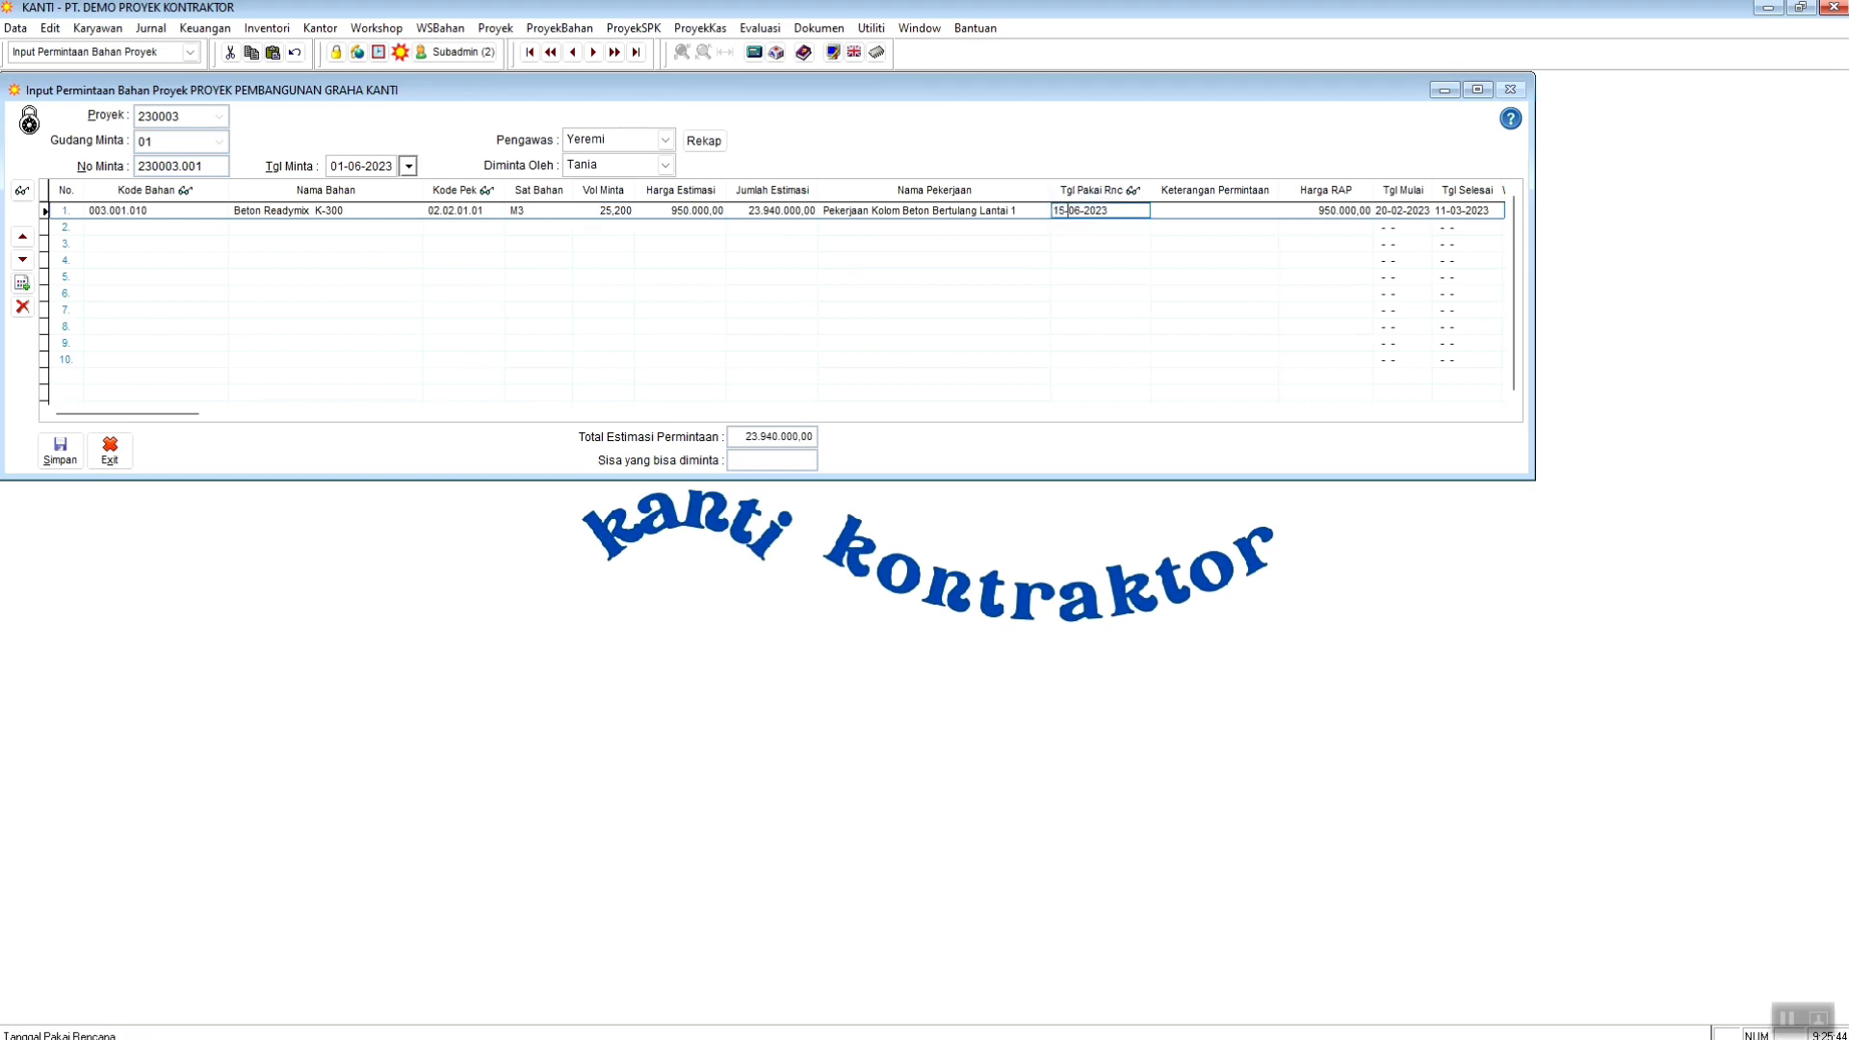
pyautogui.press('Return')
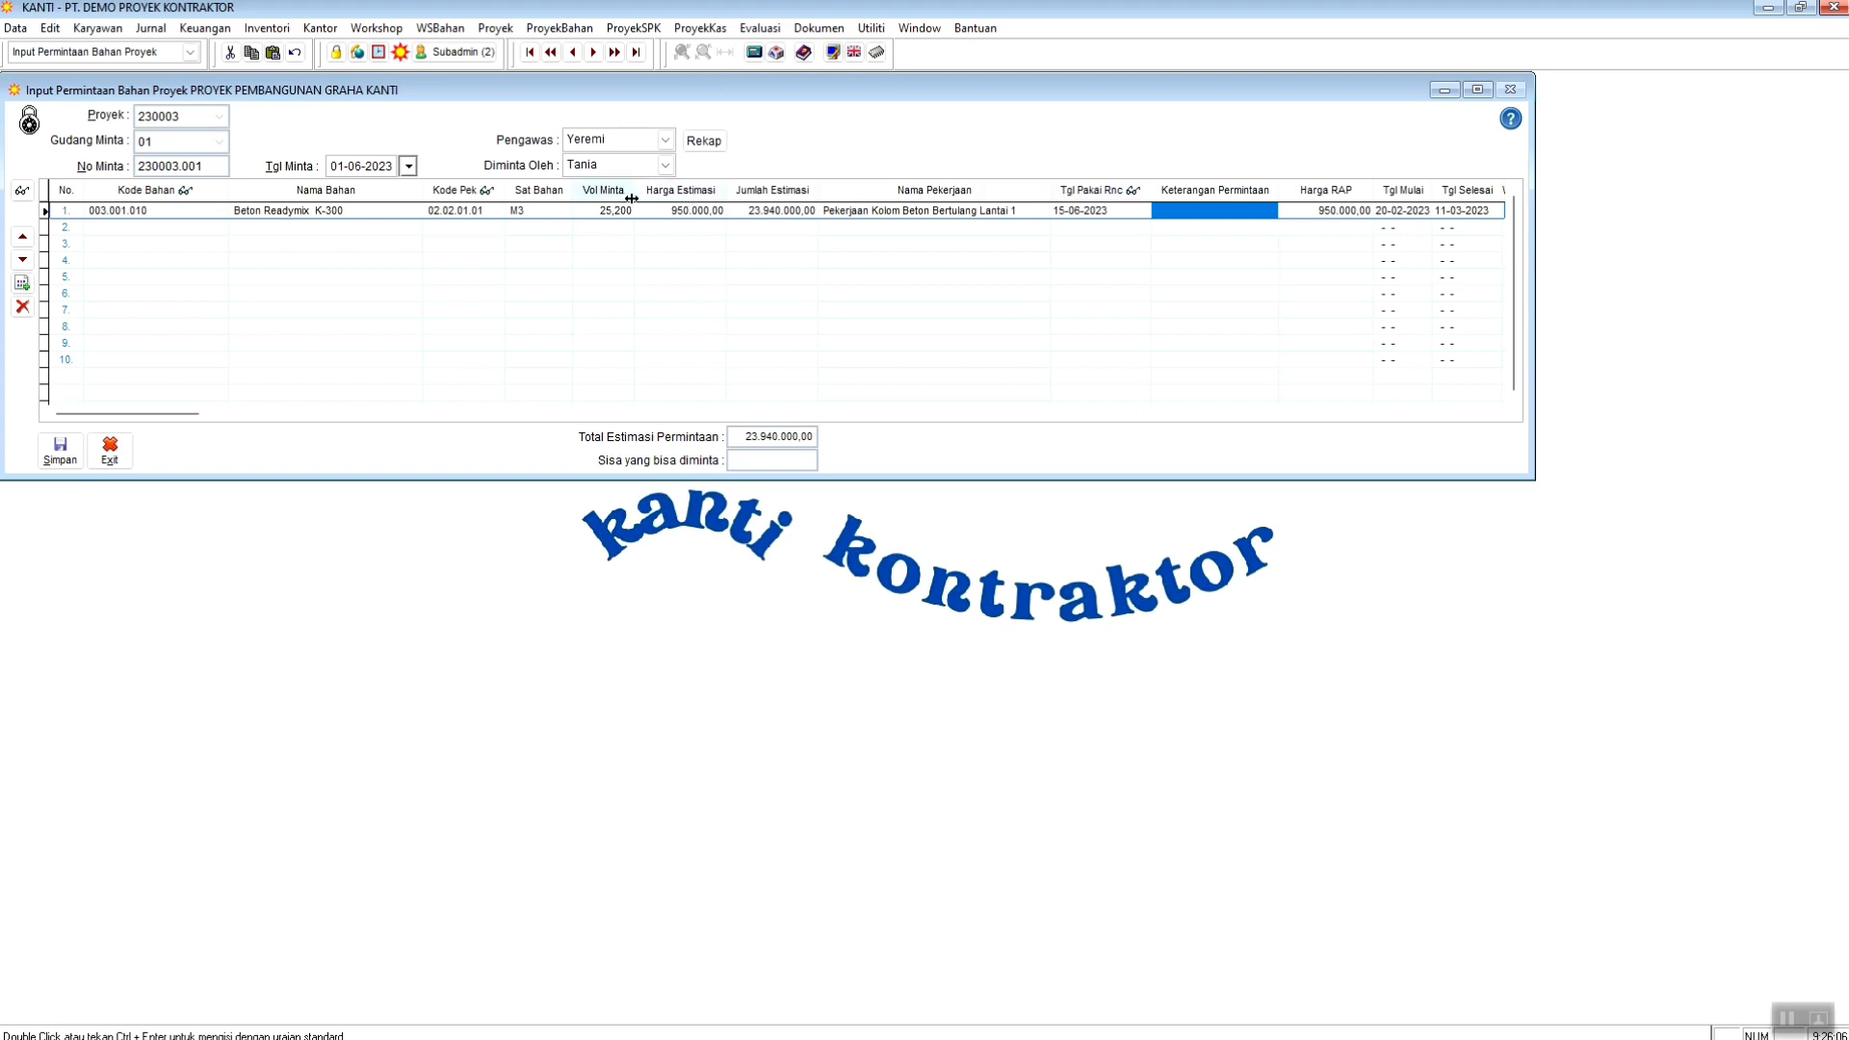
# - Widen the request note column, enter "Mohon dibantu karena akan dipakai di tanggal 16 Juni", and save the request
pyautogui.moveTo(1279, 191); pyautogui.dragTo(1398, 191)
pyautogui.click(1288, 216)
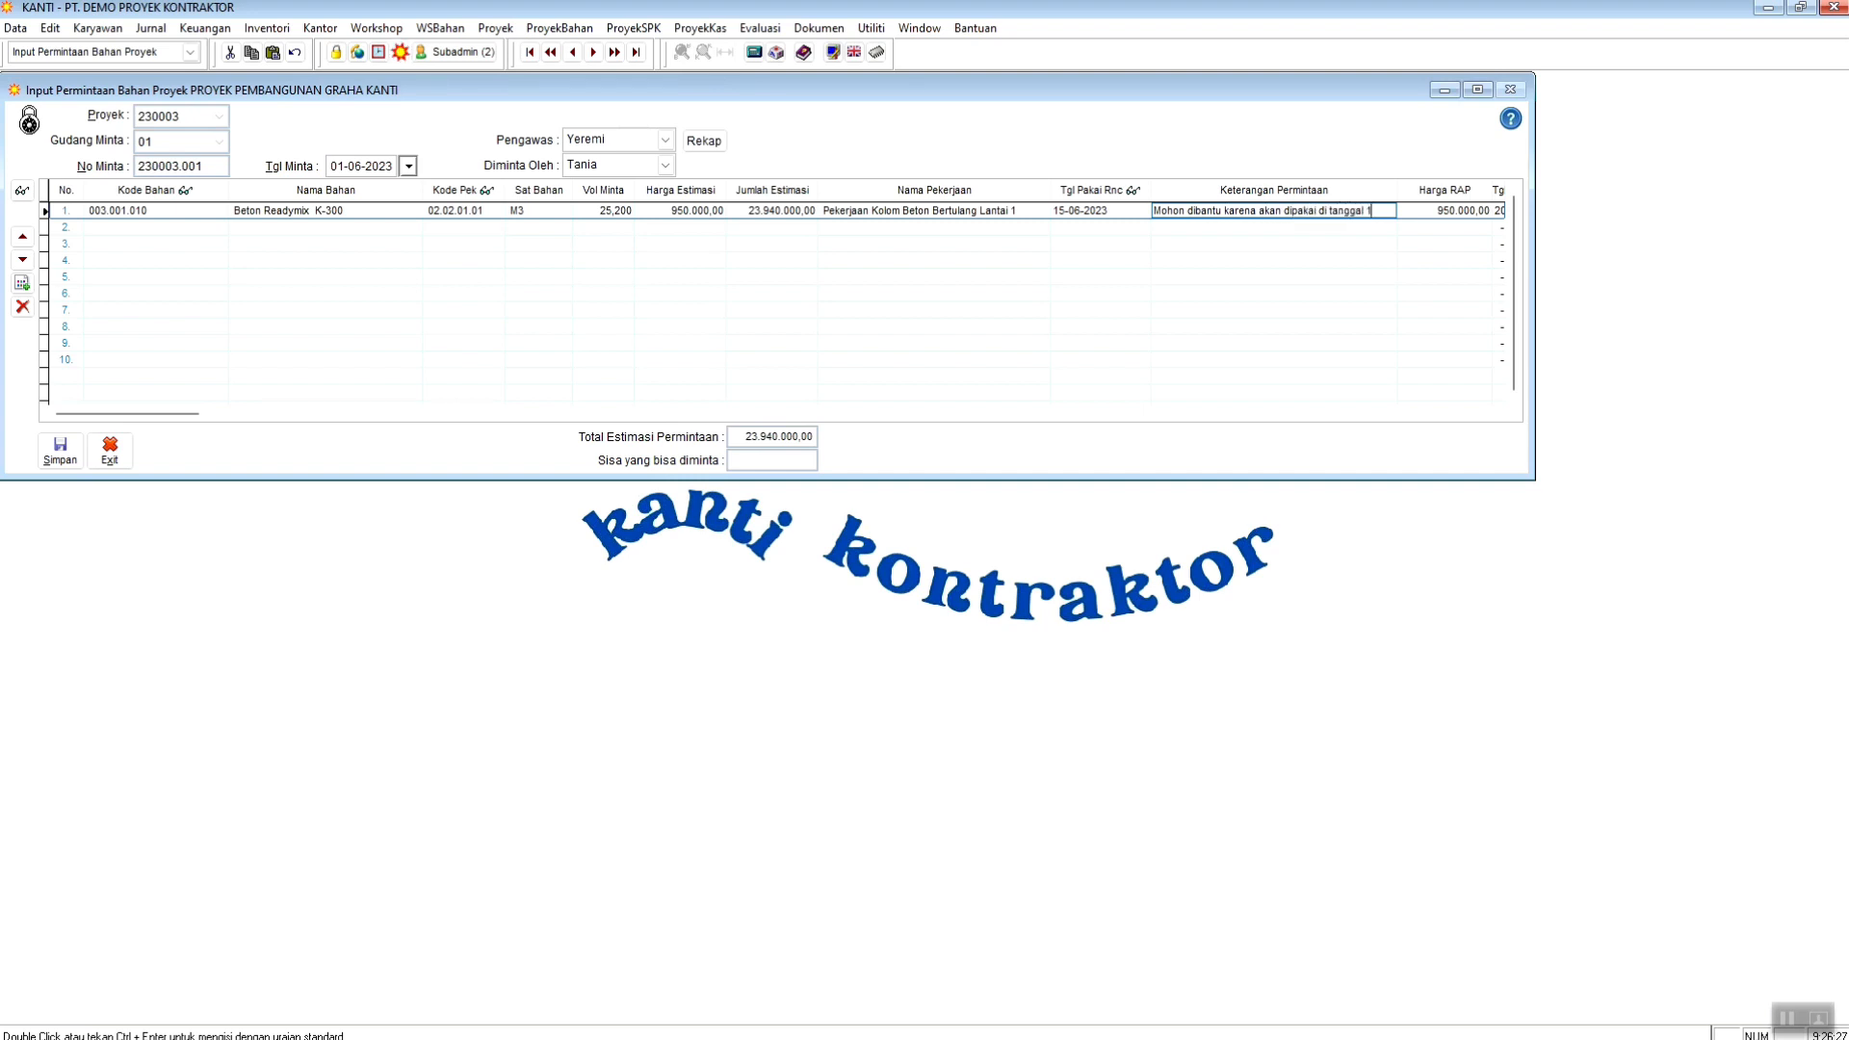
pyautogui.write('n')
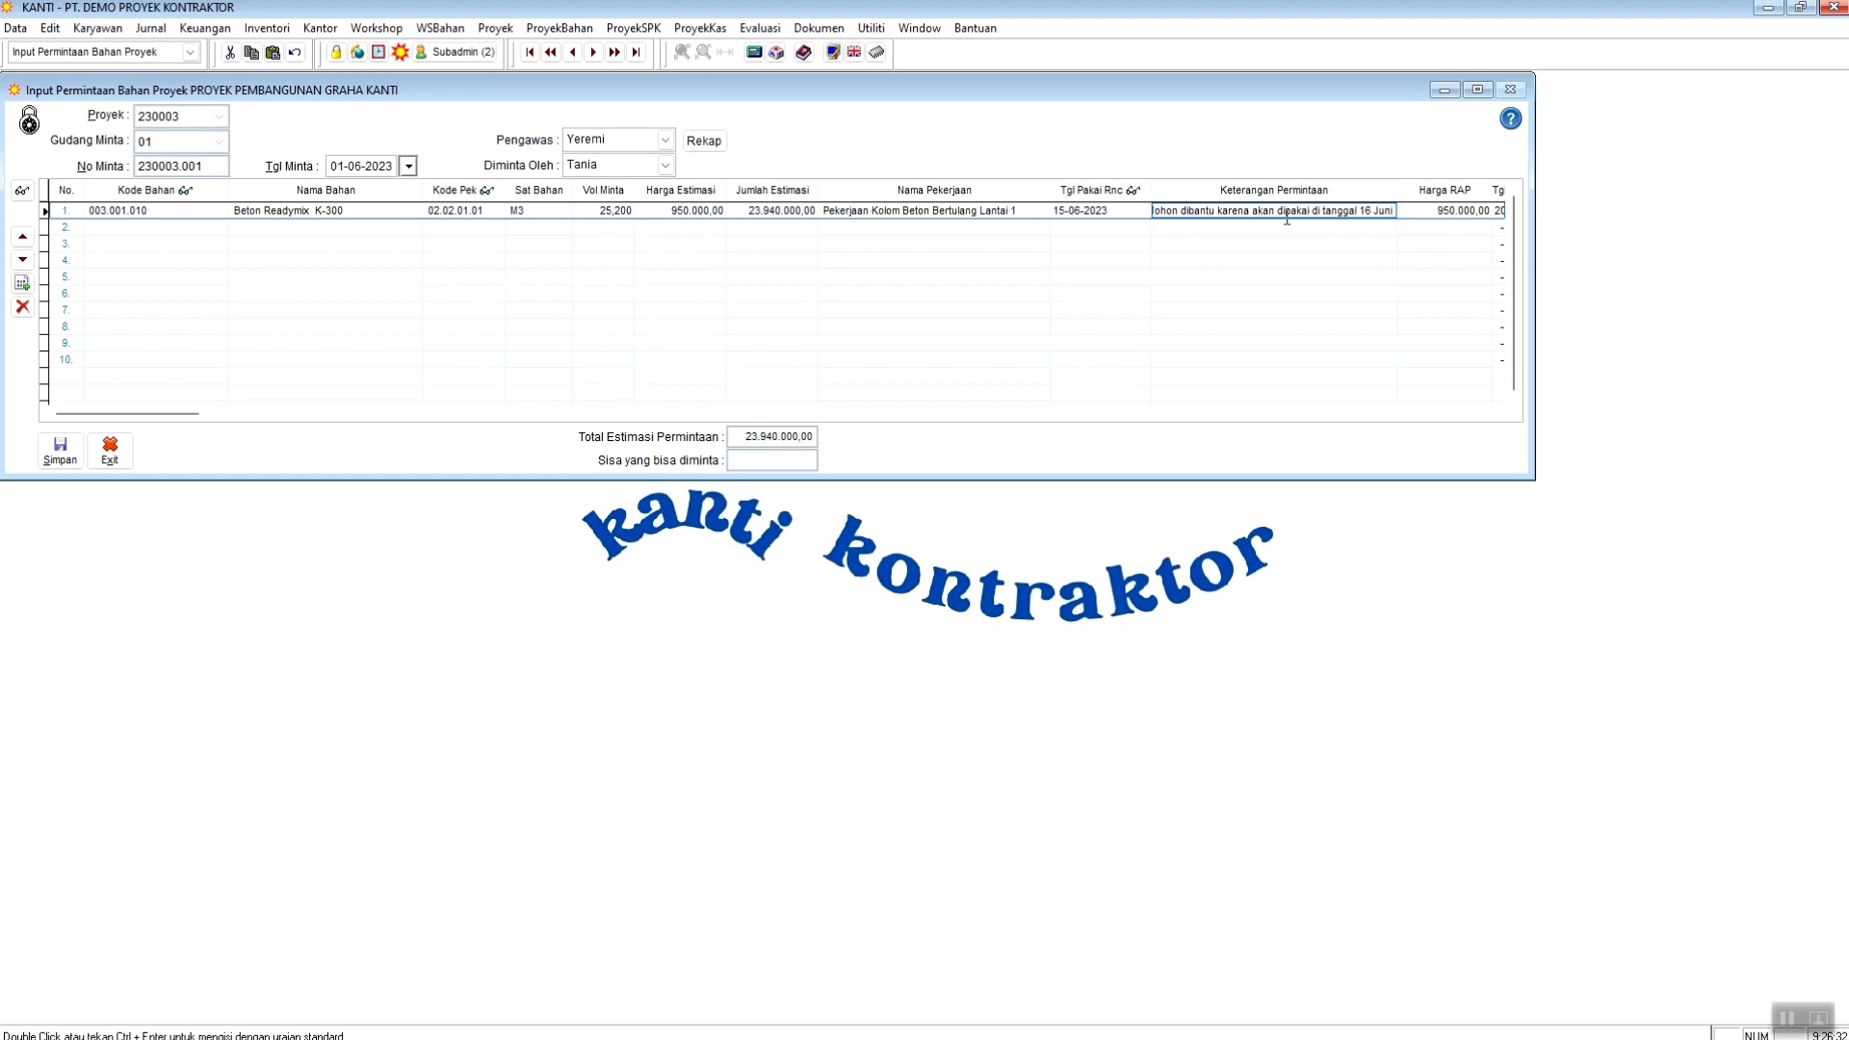
pyautogui.write('i')
pyautogui.click(64, 454)
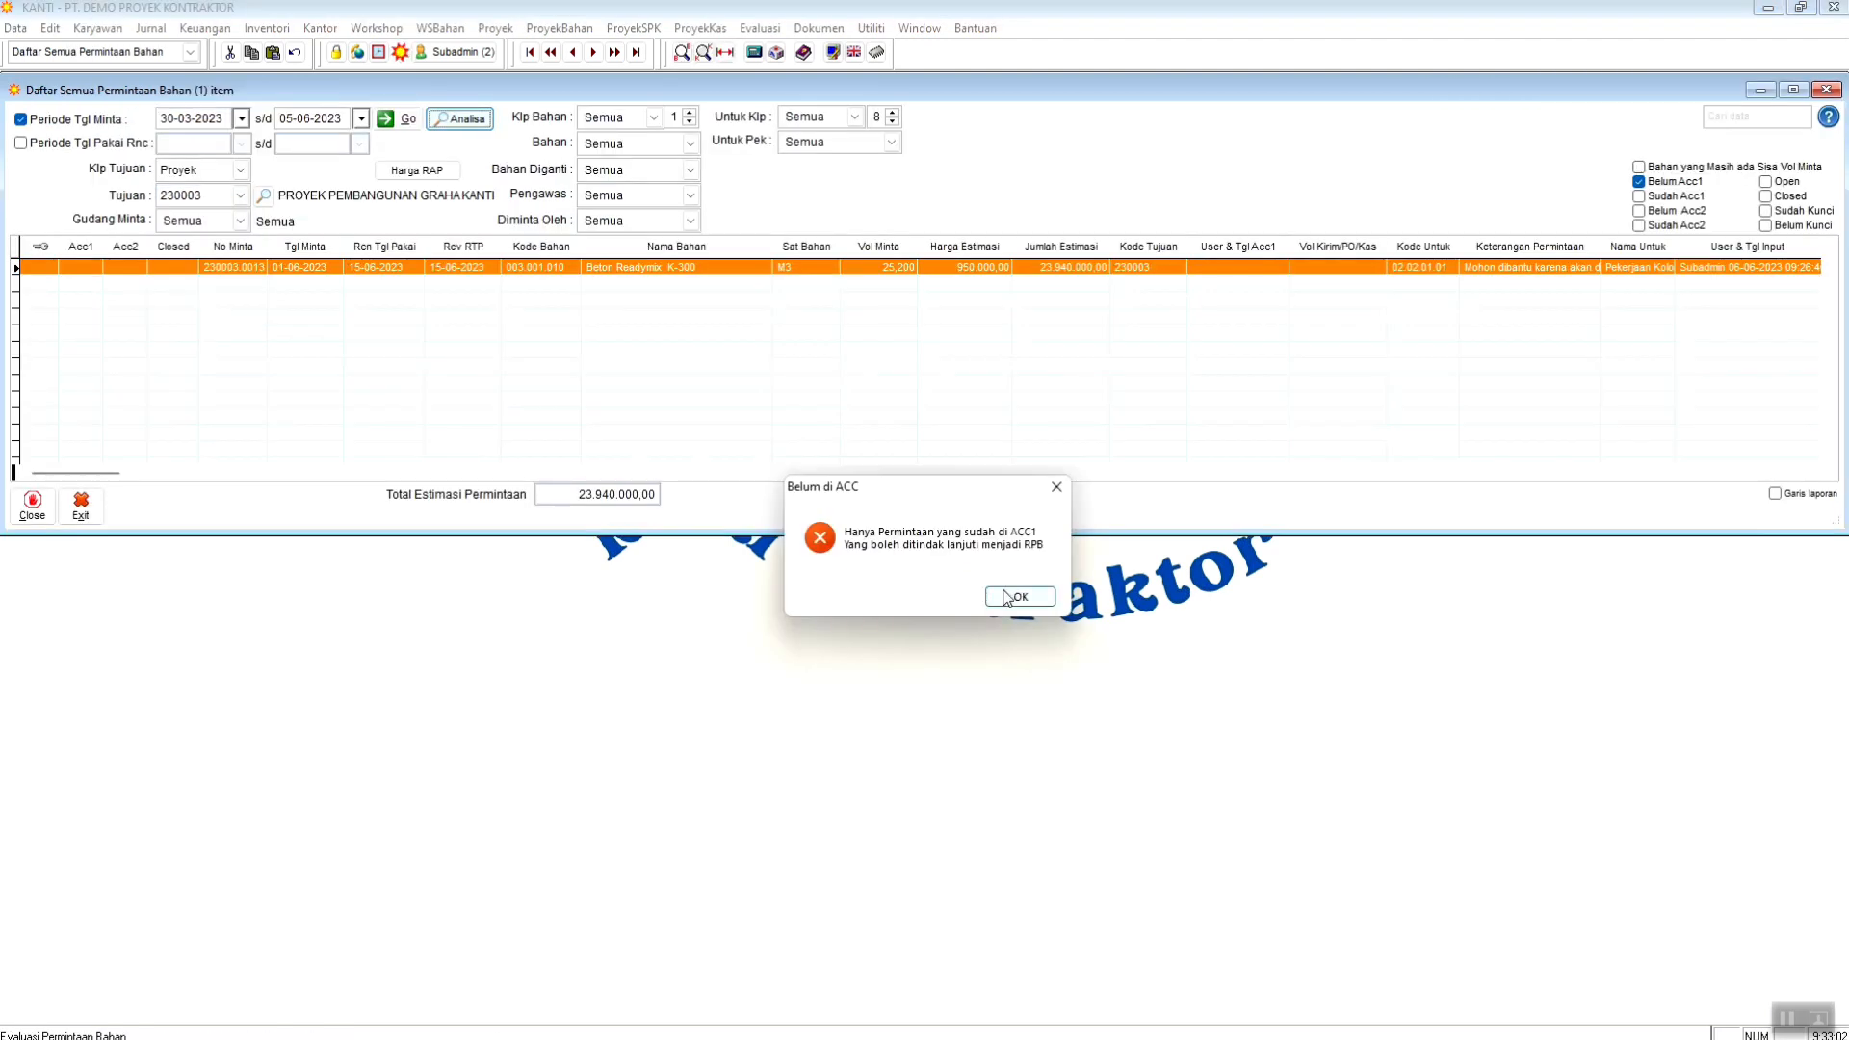
# - Dismiss the approval message over the list of all material requests
pyautogui.click(1010, 621)
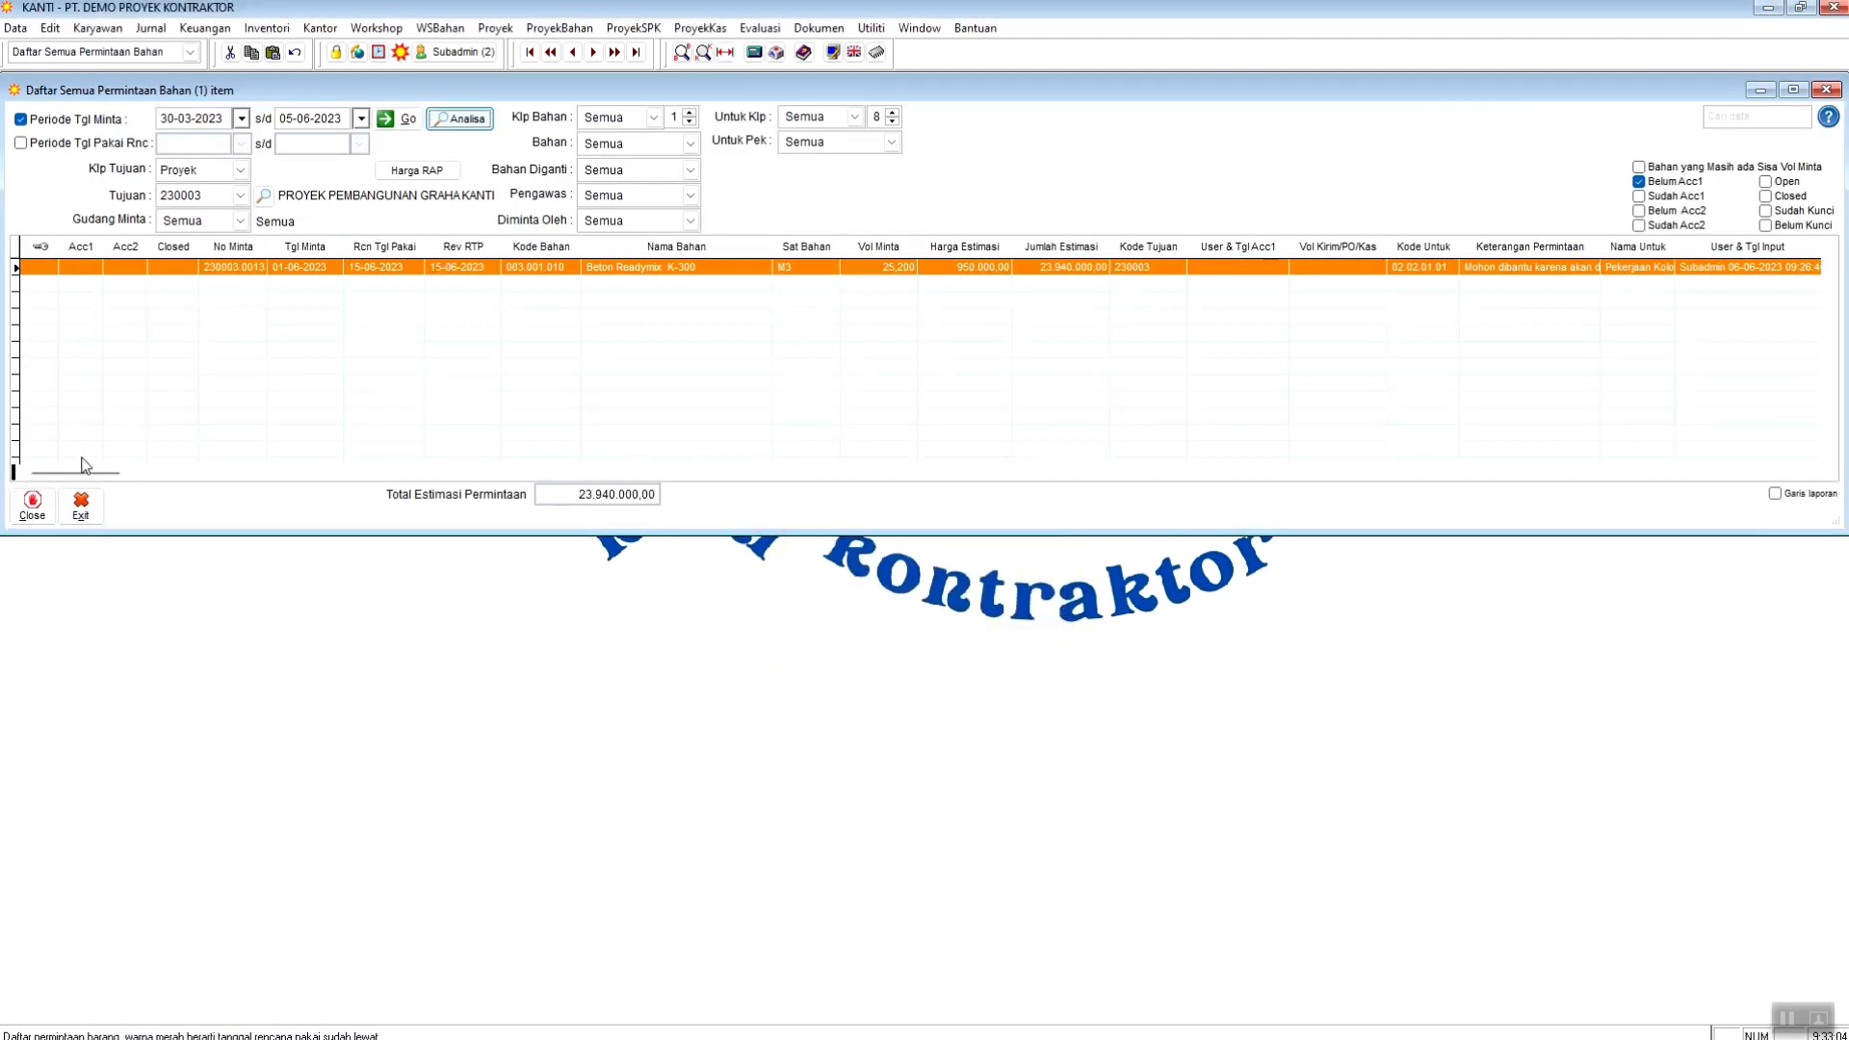
pyautogui.click(288, 30)
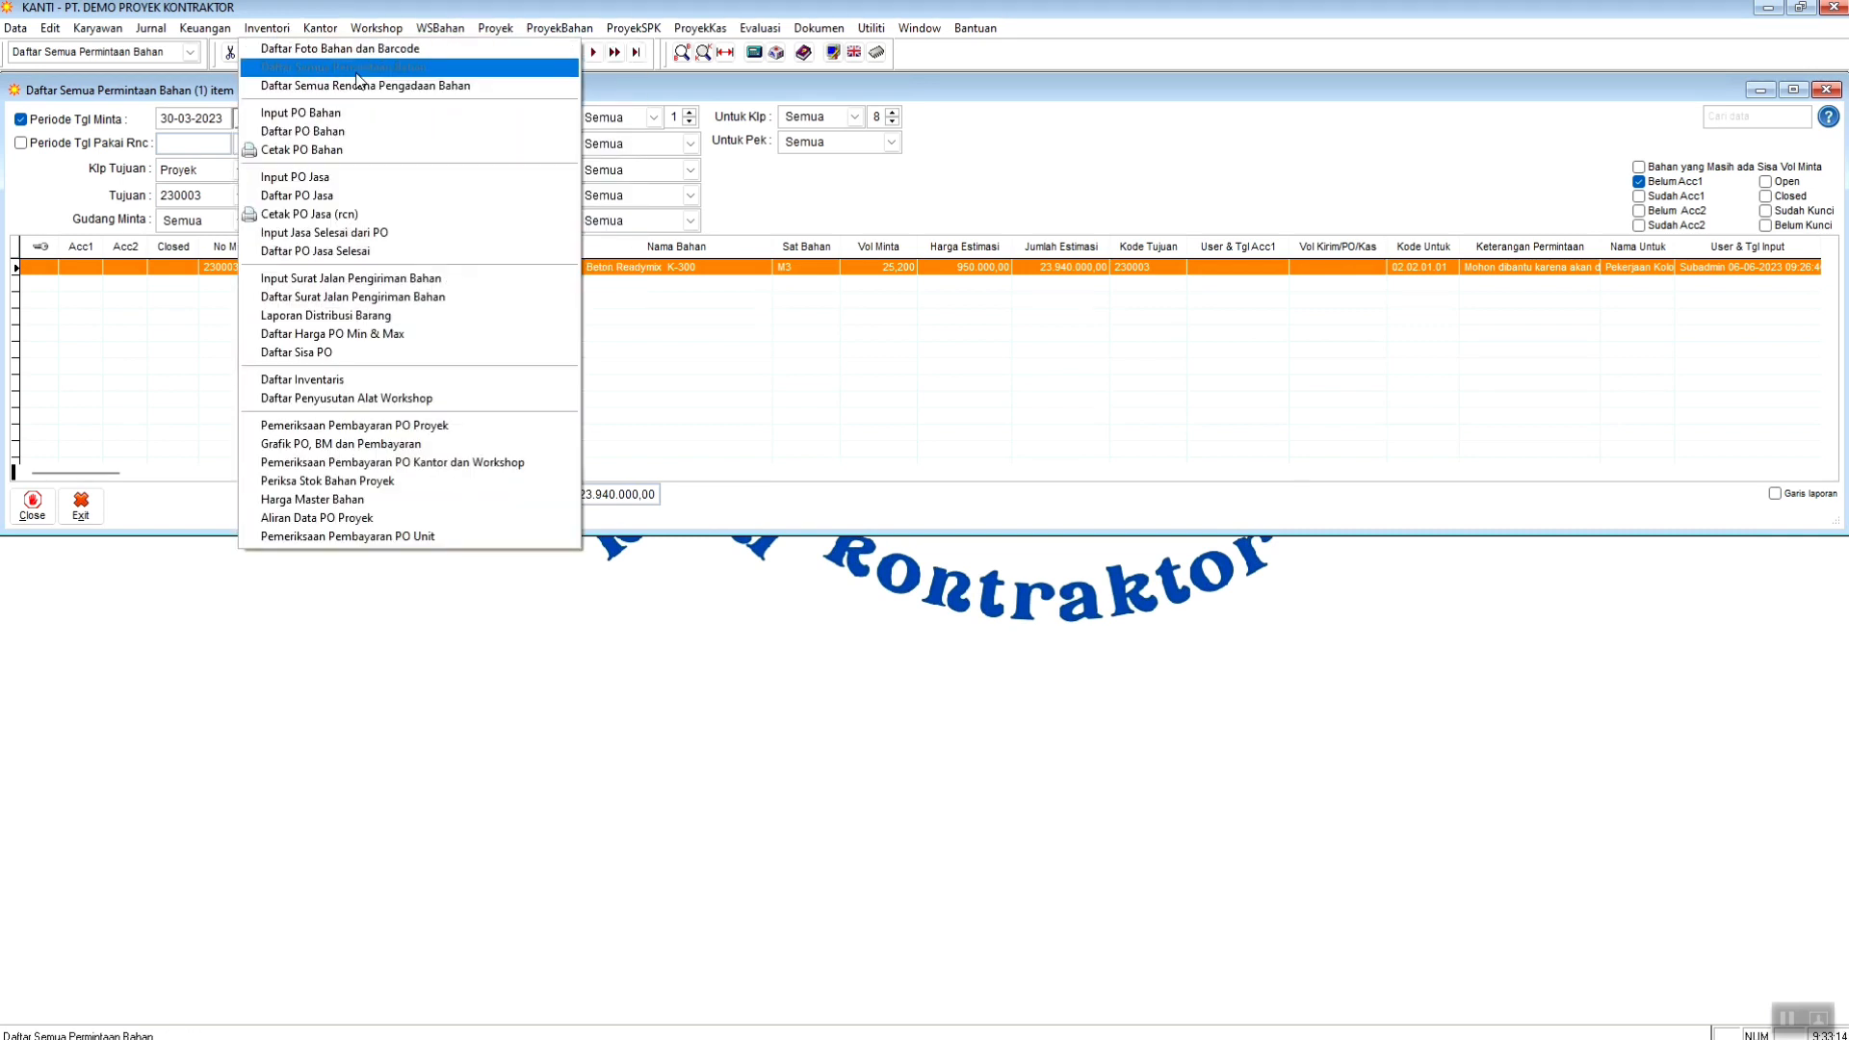
pyautogui.click(1067, 187)
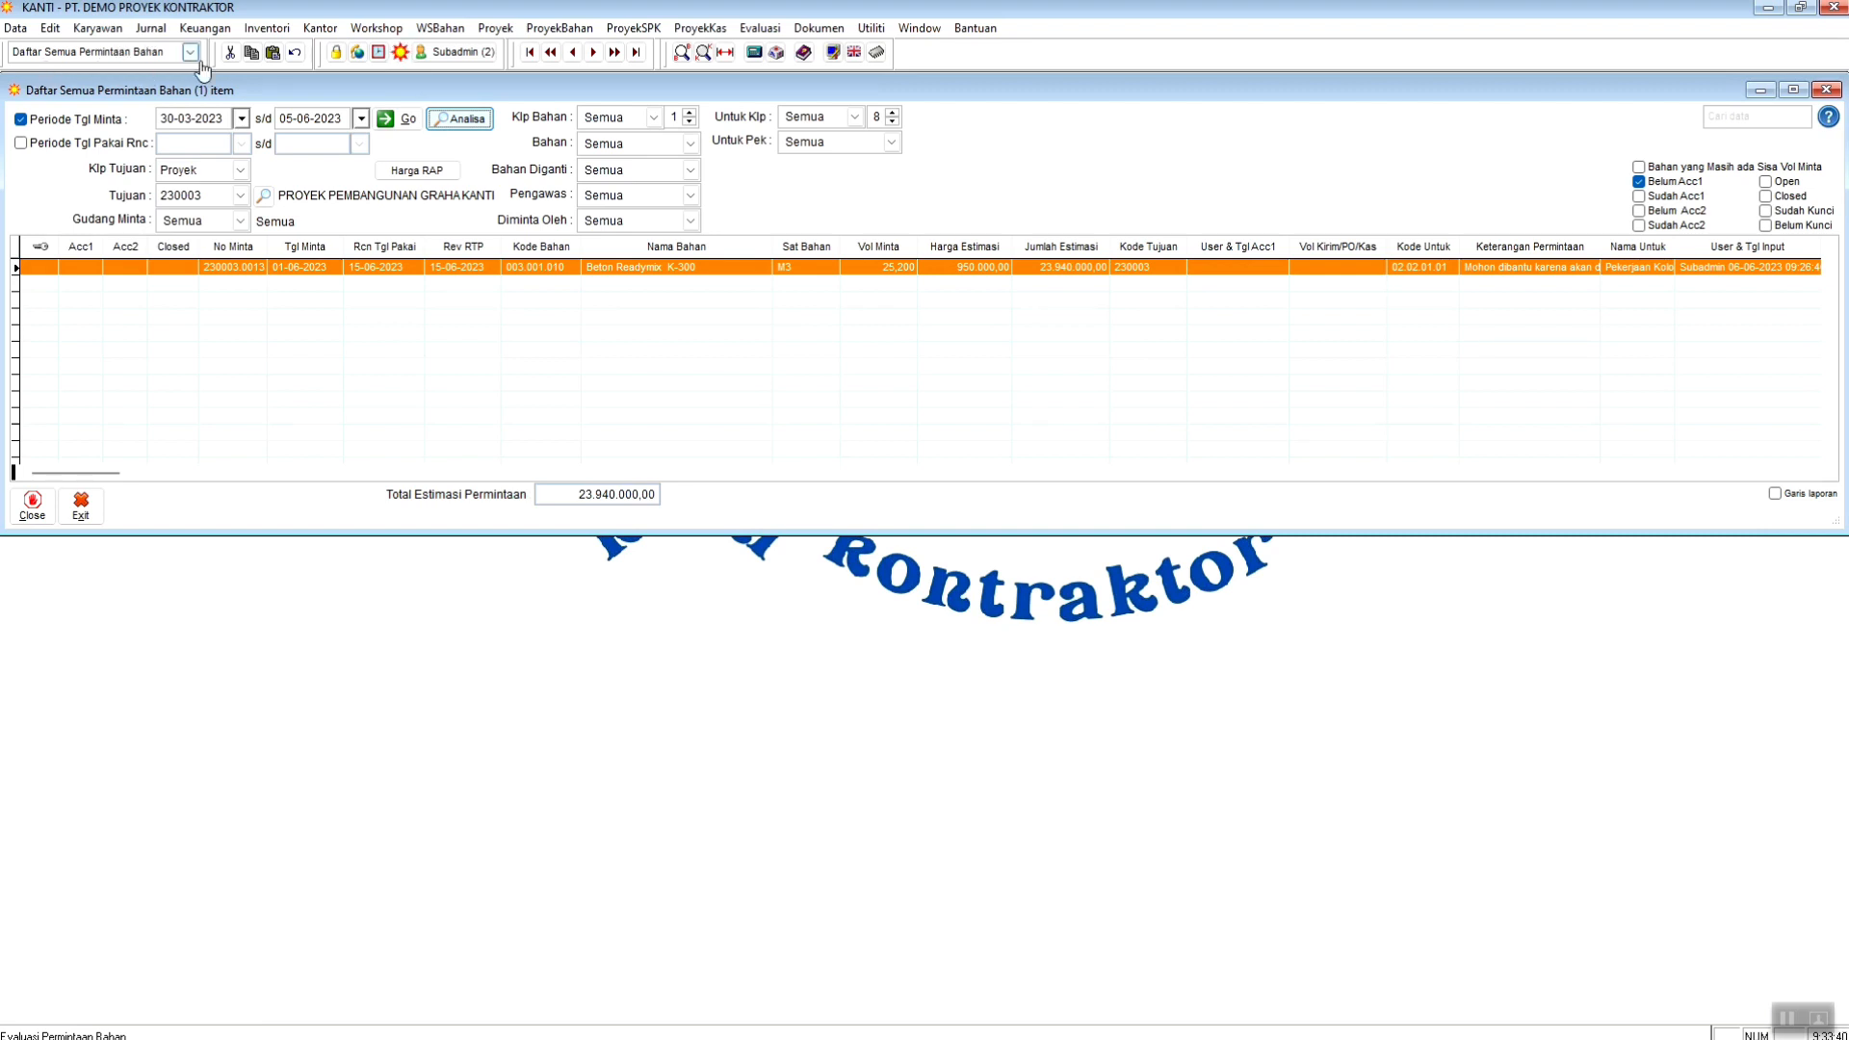
pyautogui.click(183, 115)
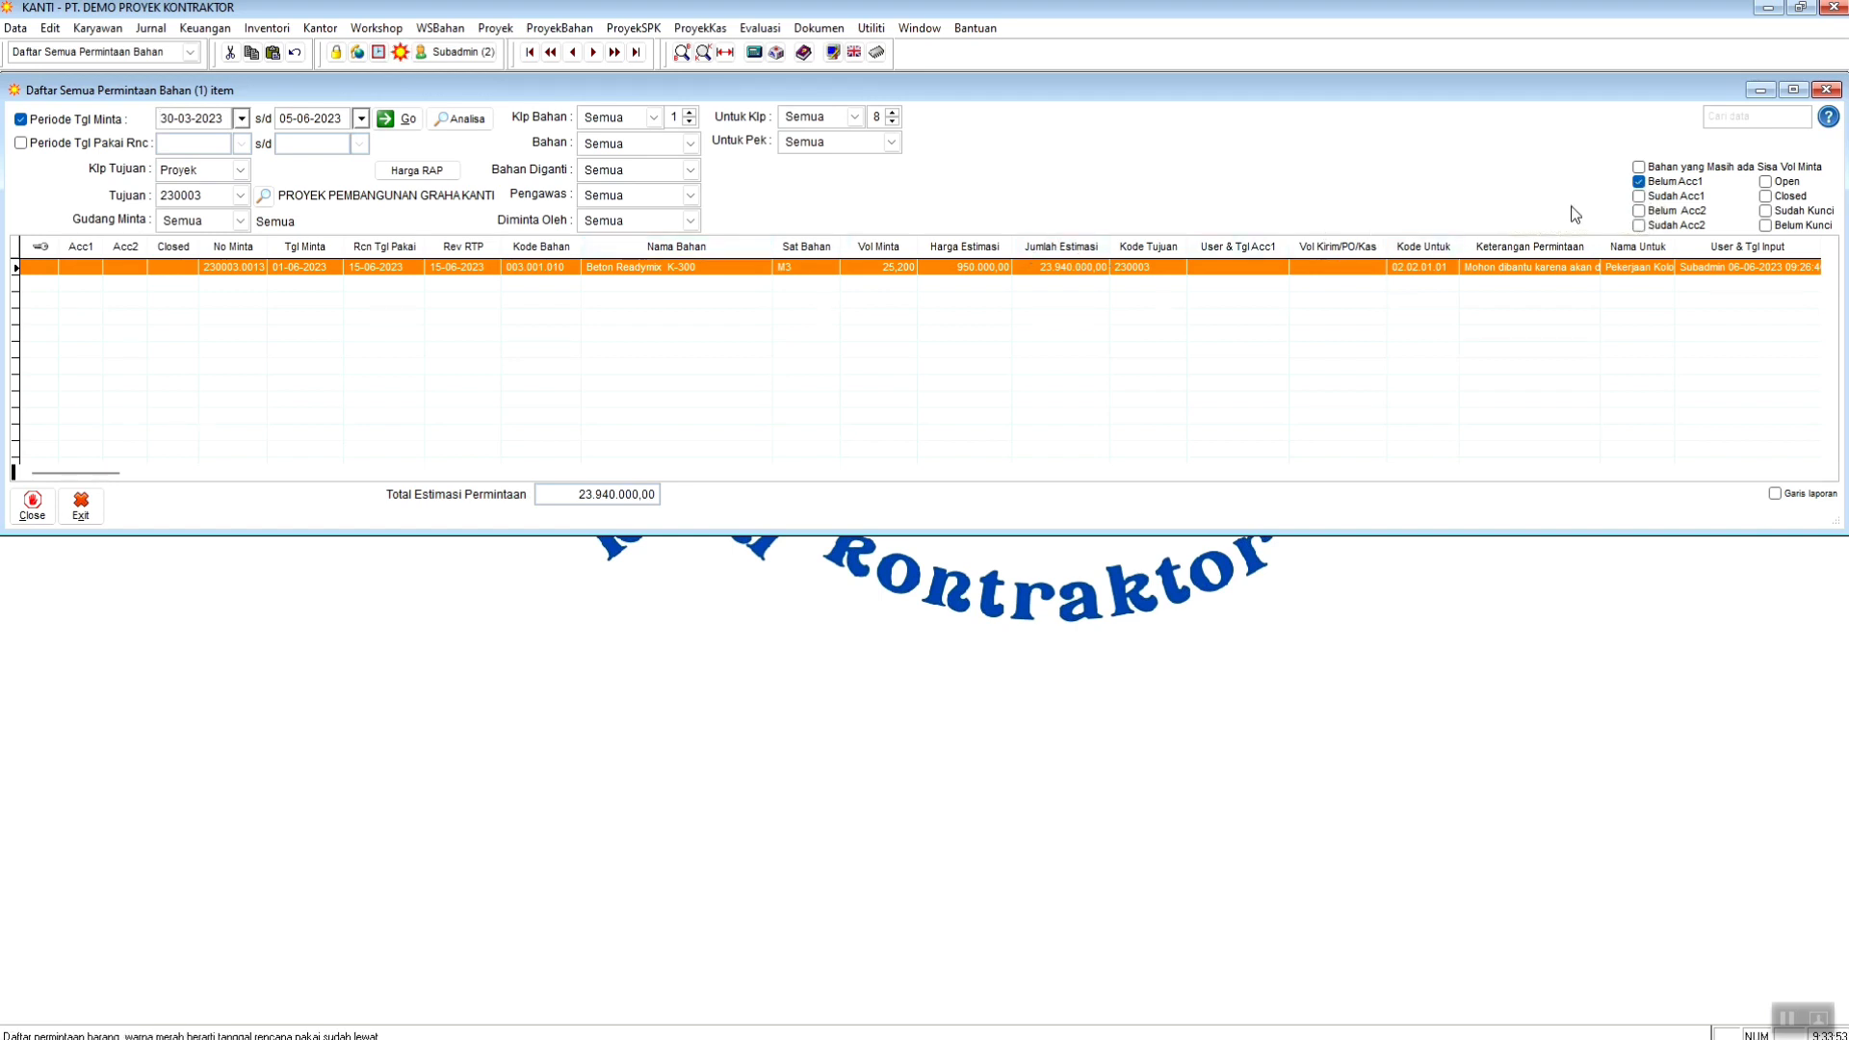
# - View the requests filtered by Sudah Acc1 and return the filter to Belum Acc1
pyautogui.click(1637, 181)
pyautogui.click(1638, 196)
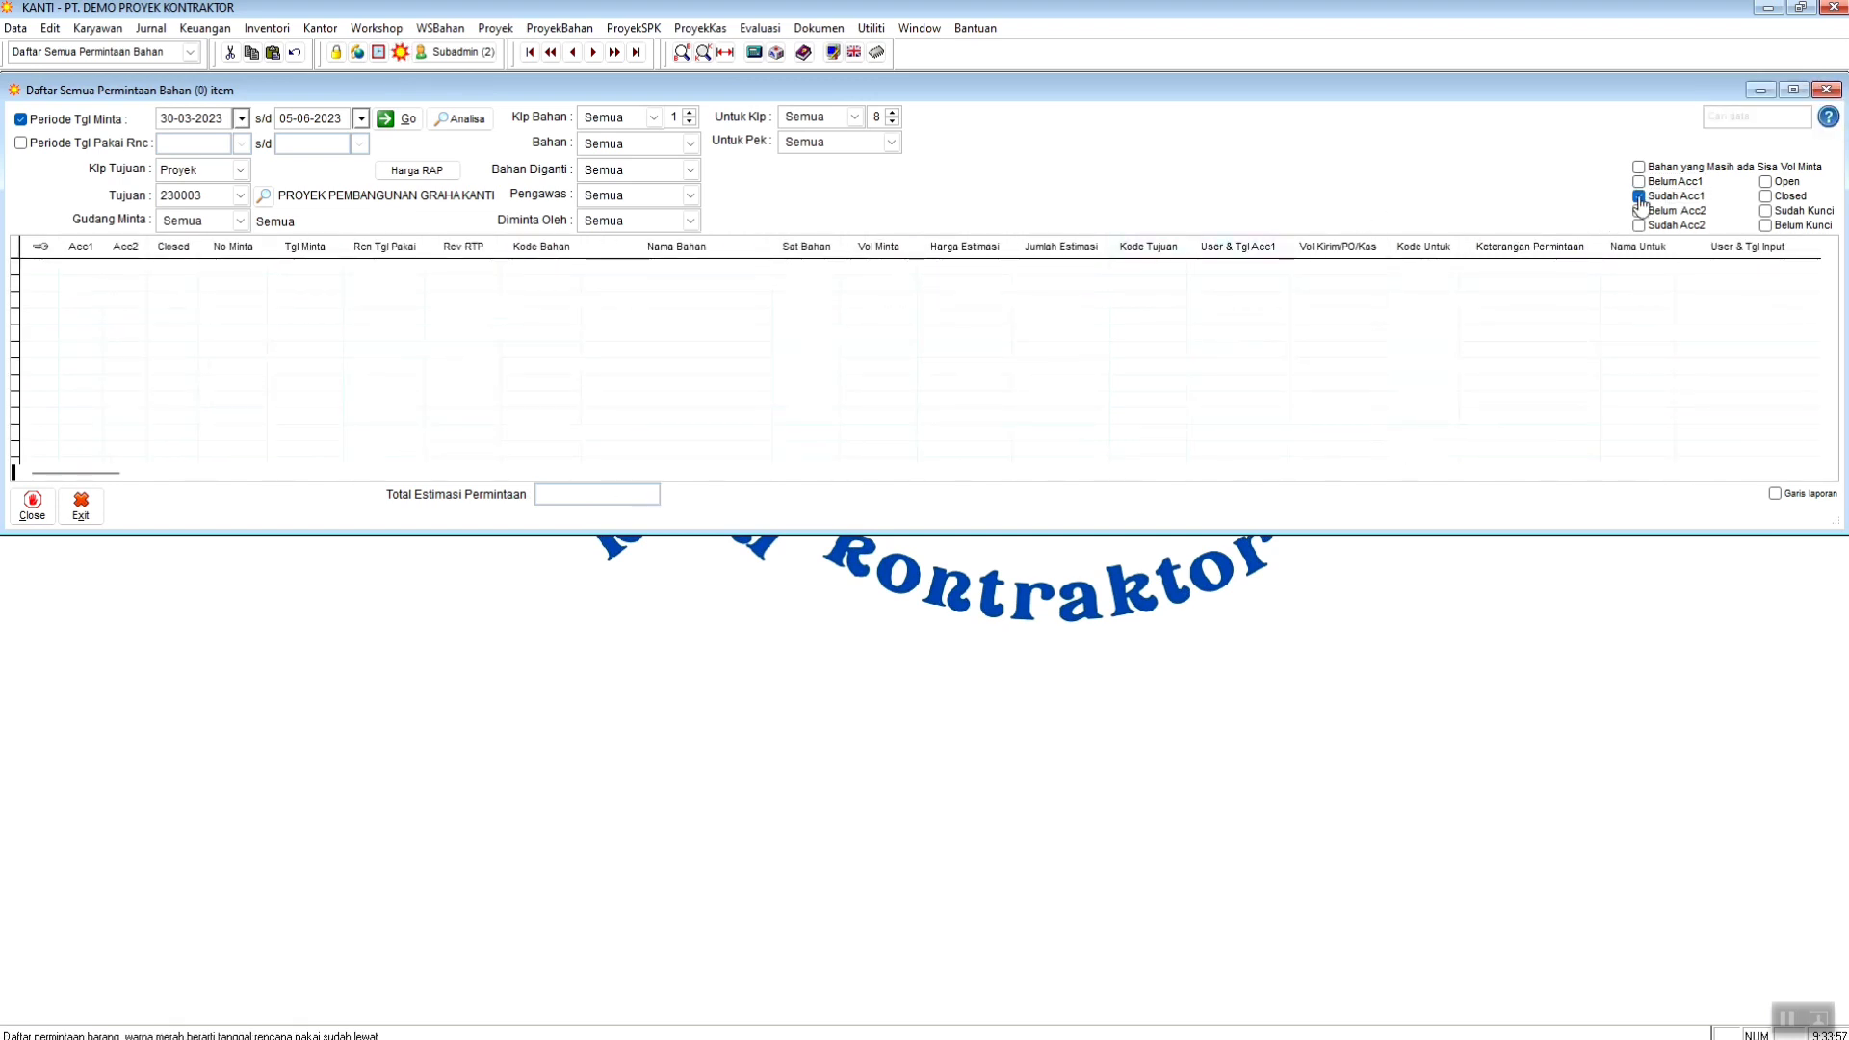
pyautogui.click(1638, 181)
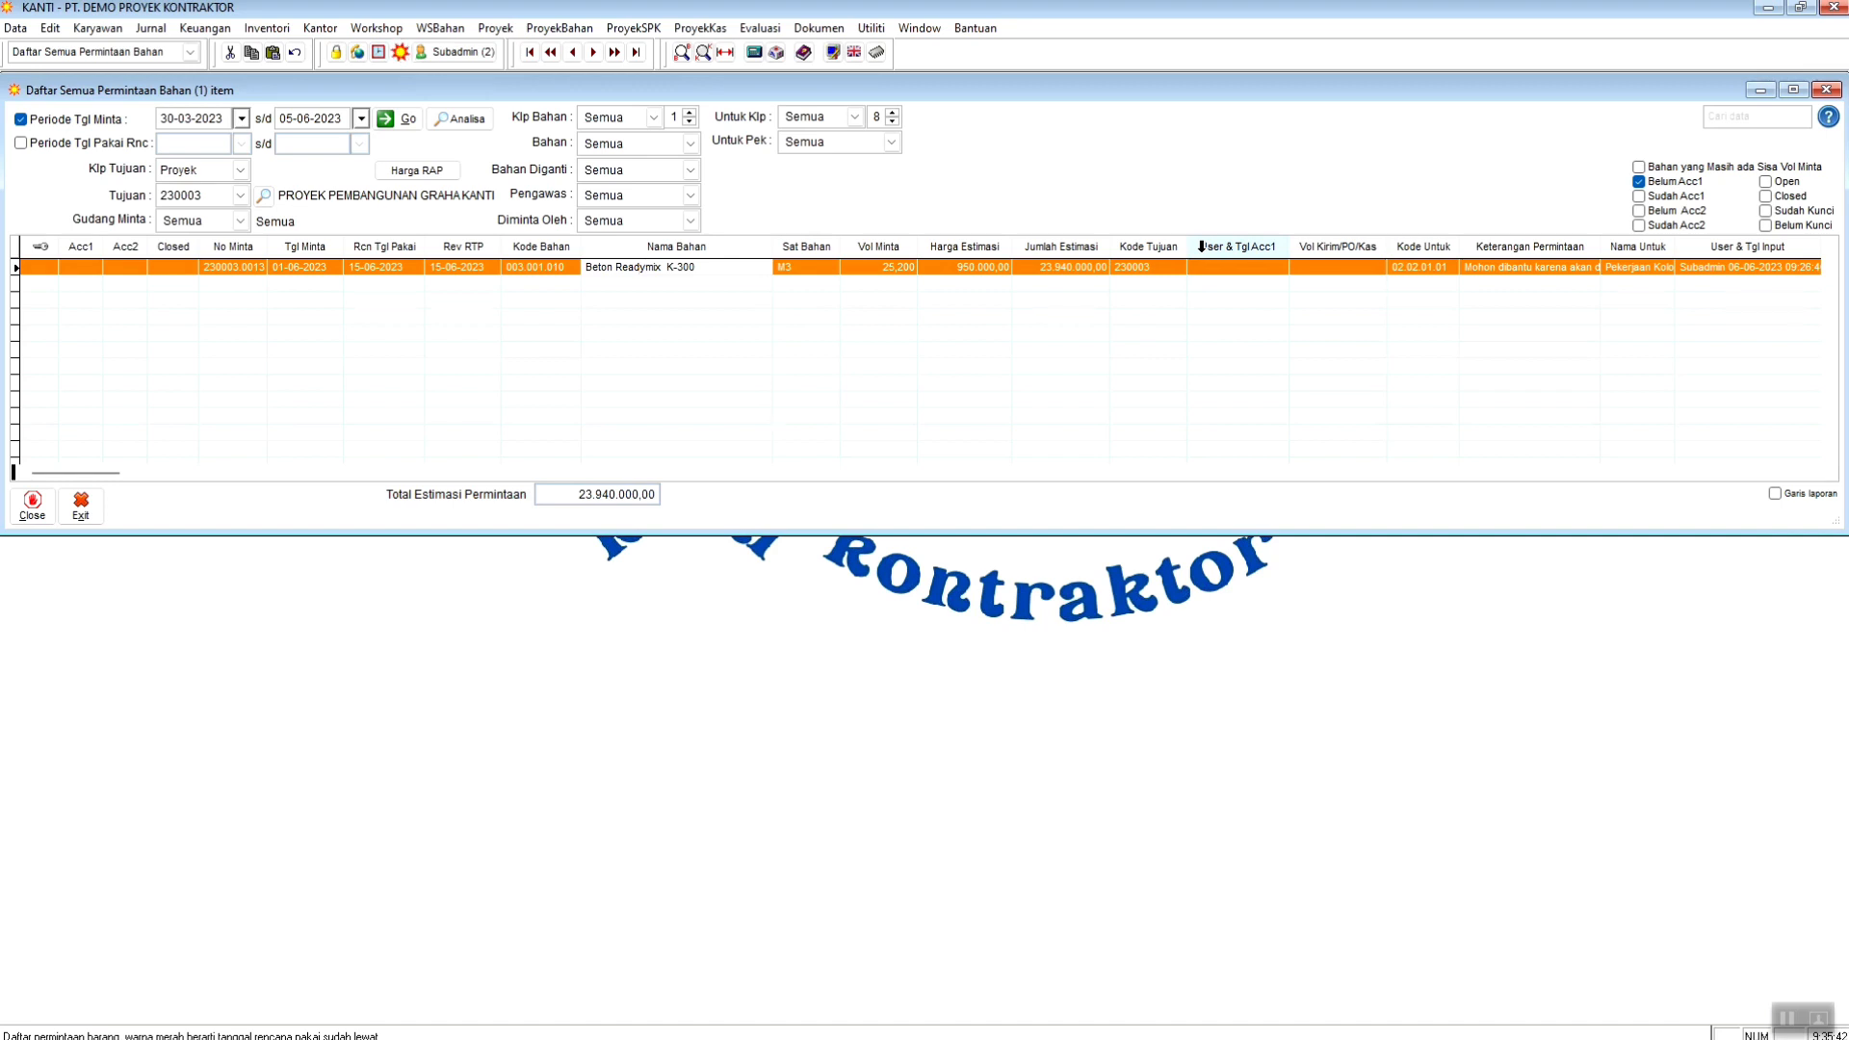
# - Try to analyse the Beton Readymix K-300 request that lacks first approval
pyautogui.click(471, 122)
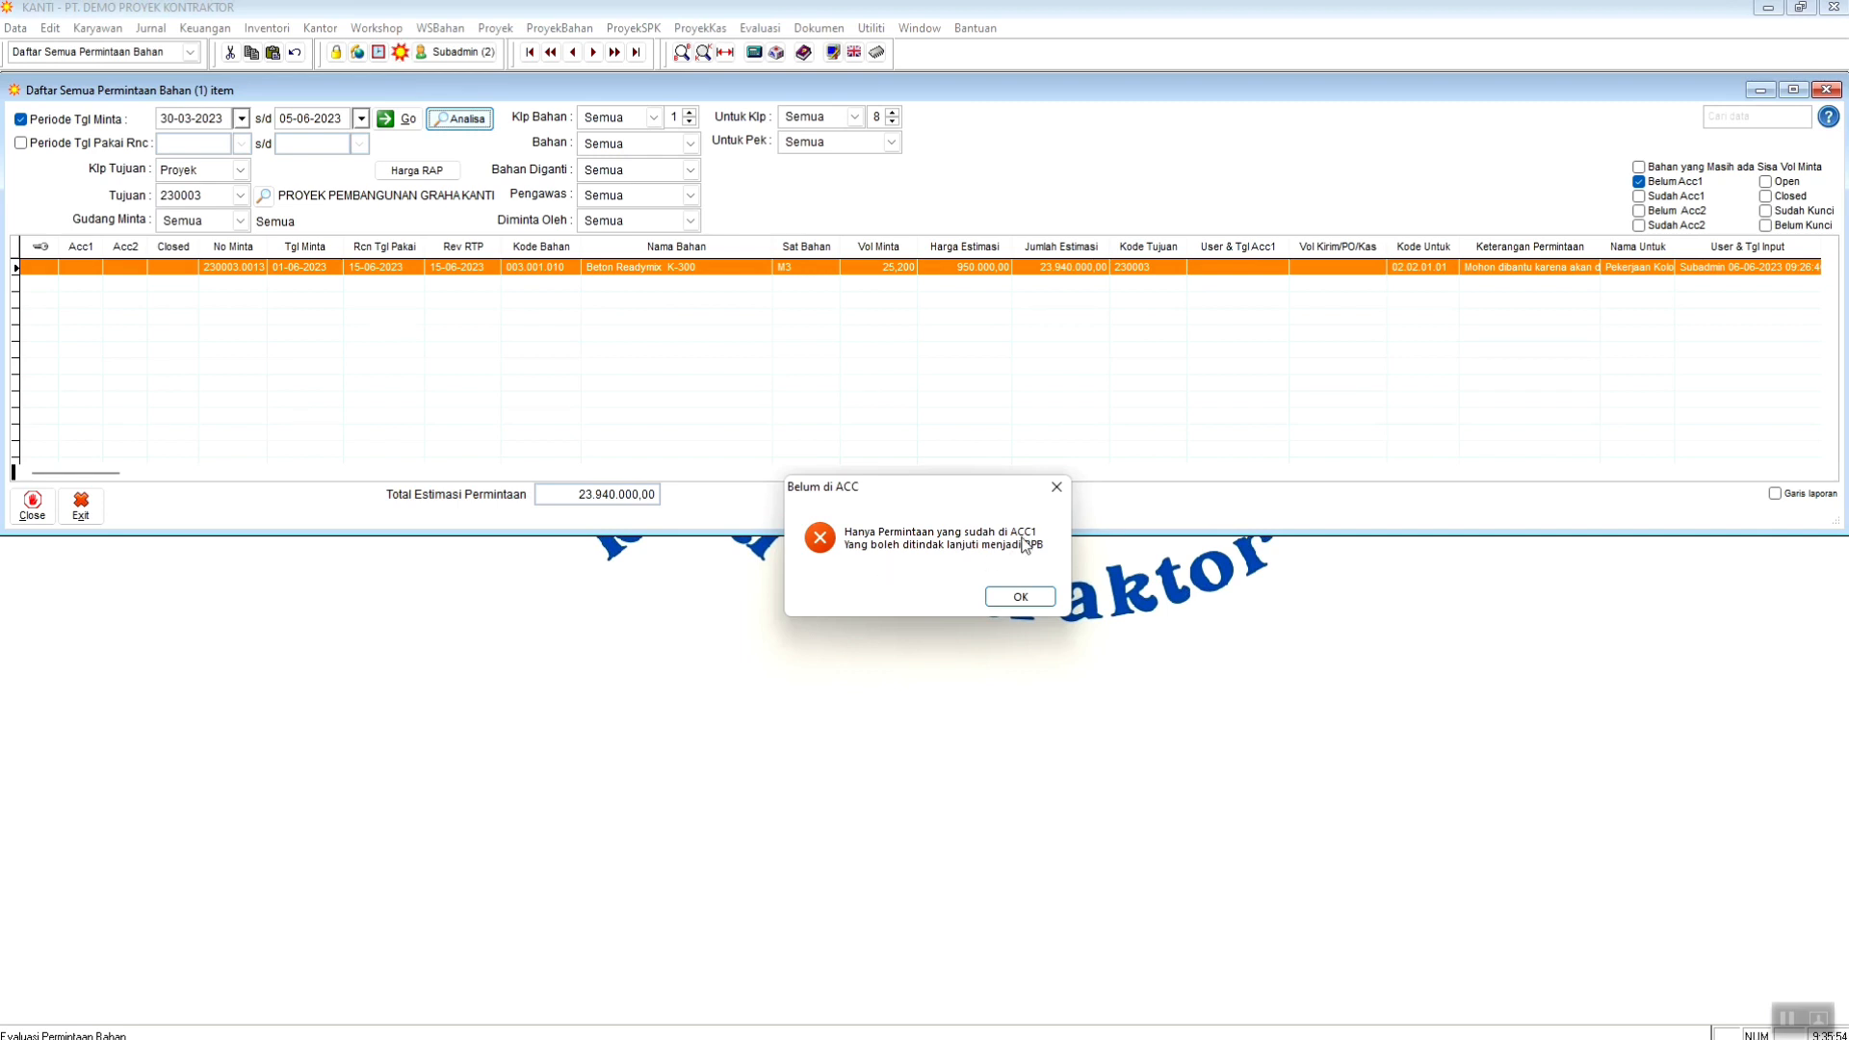
pyautogui.click(1021, 599)
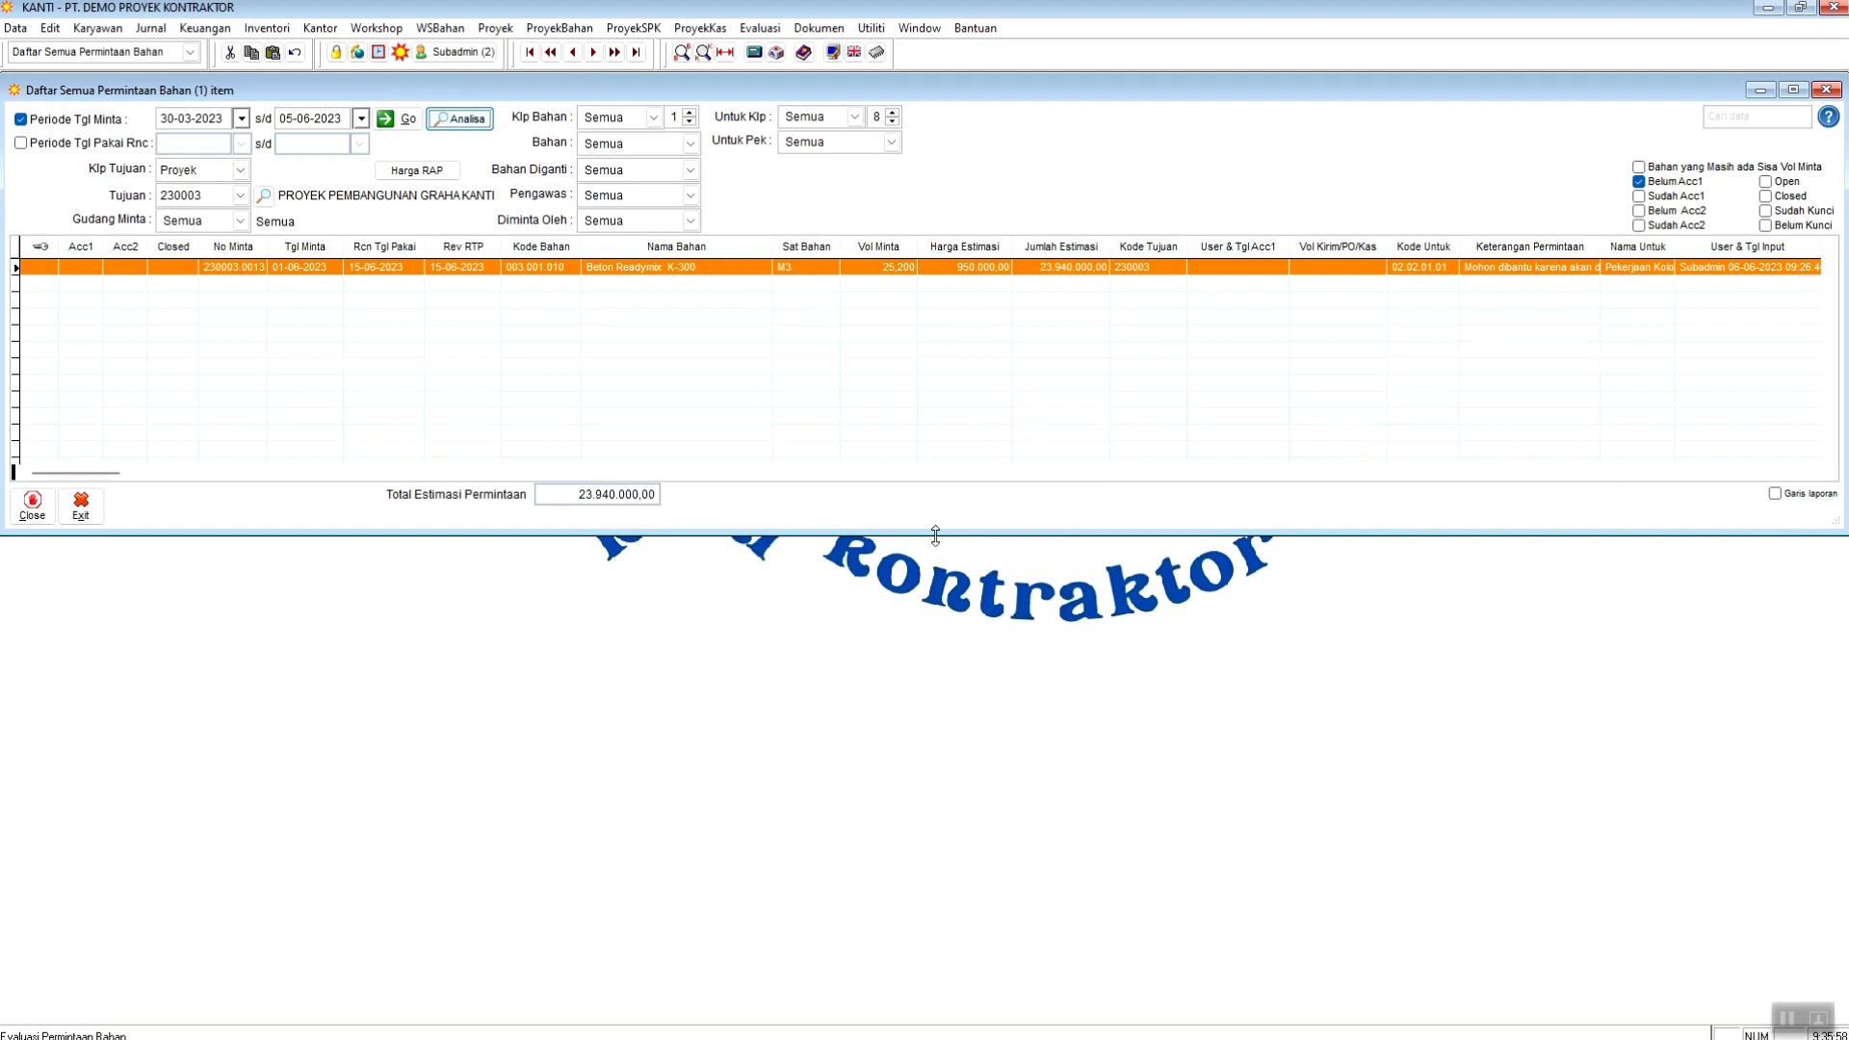
pyautogui.moveTo(931, 535); pyautogui.dragTo(923, 383)
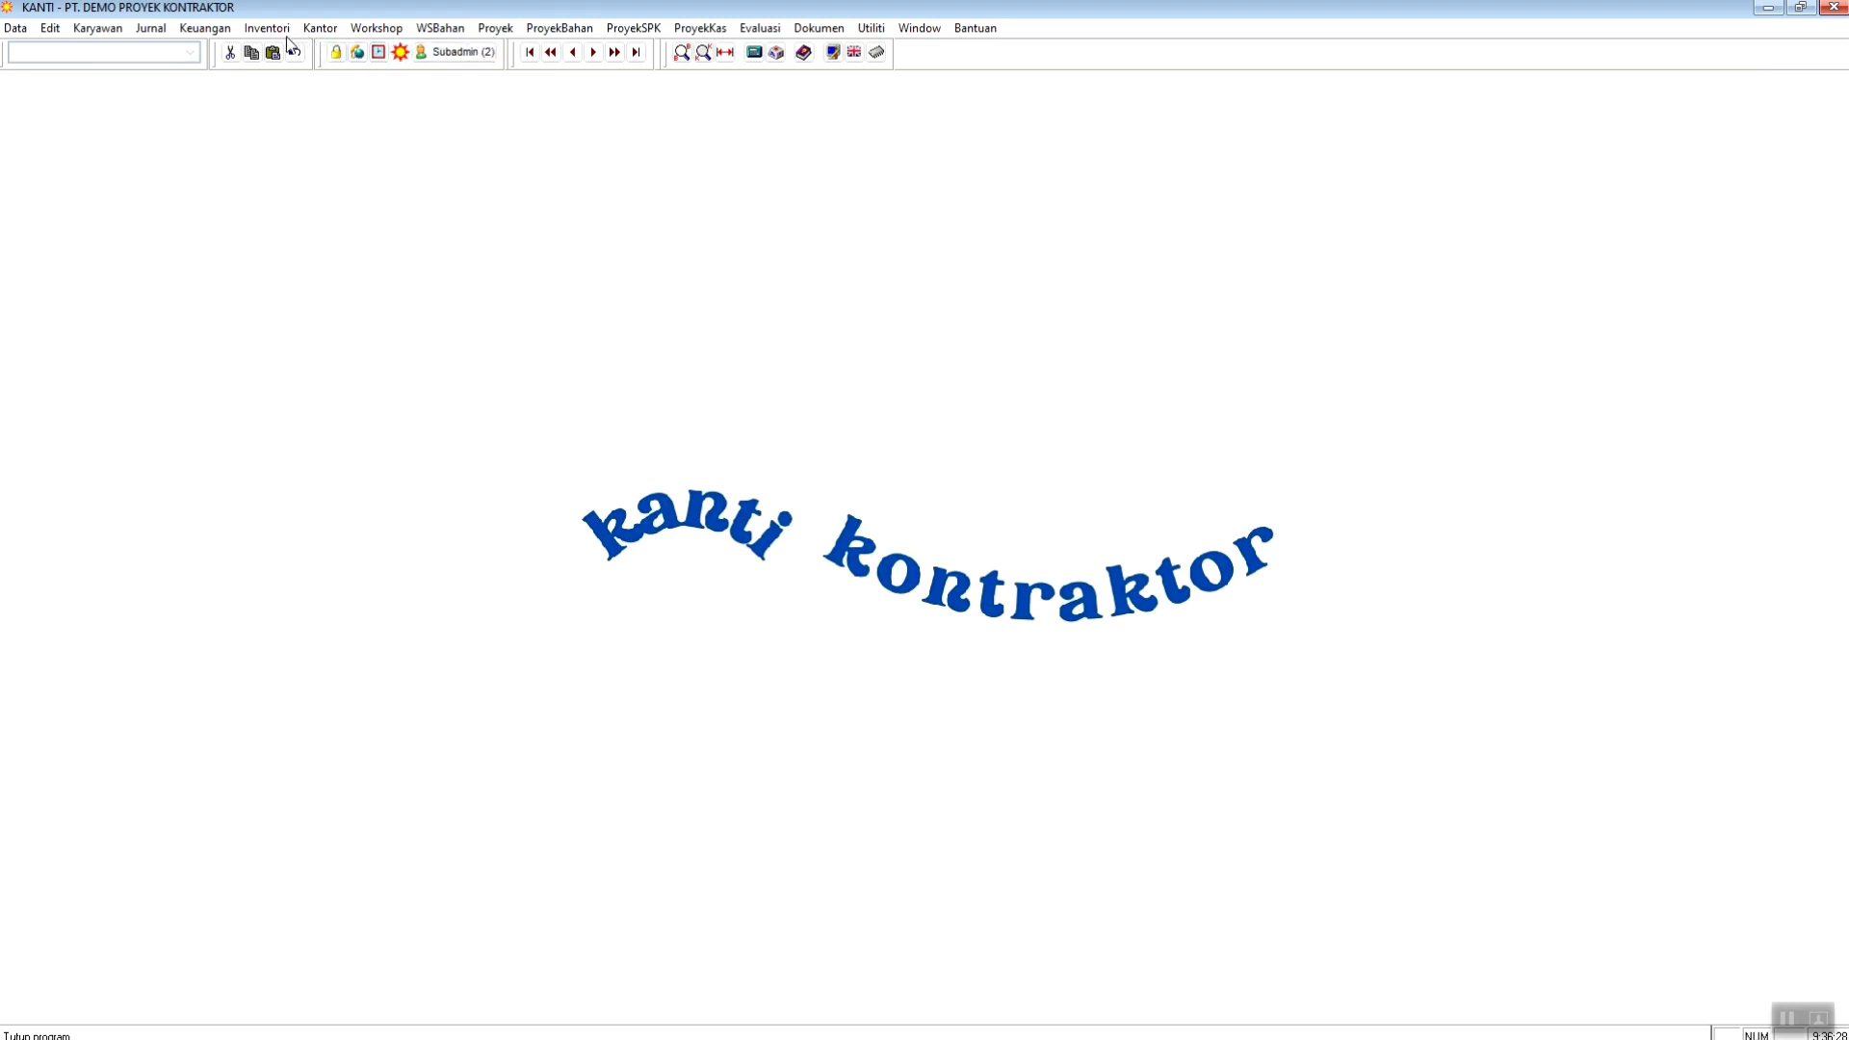
# - Open the project material request list and reload it with the request period starting 01-06-2023
pyautogui.click(562, 28)
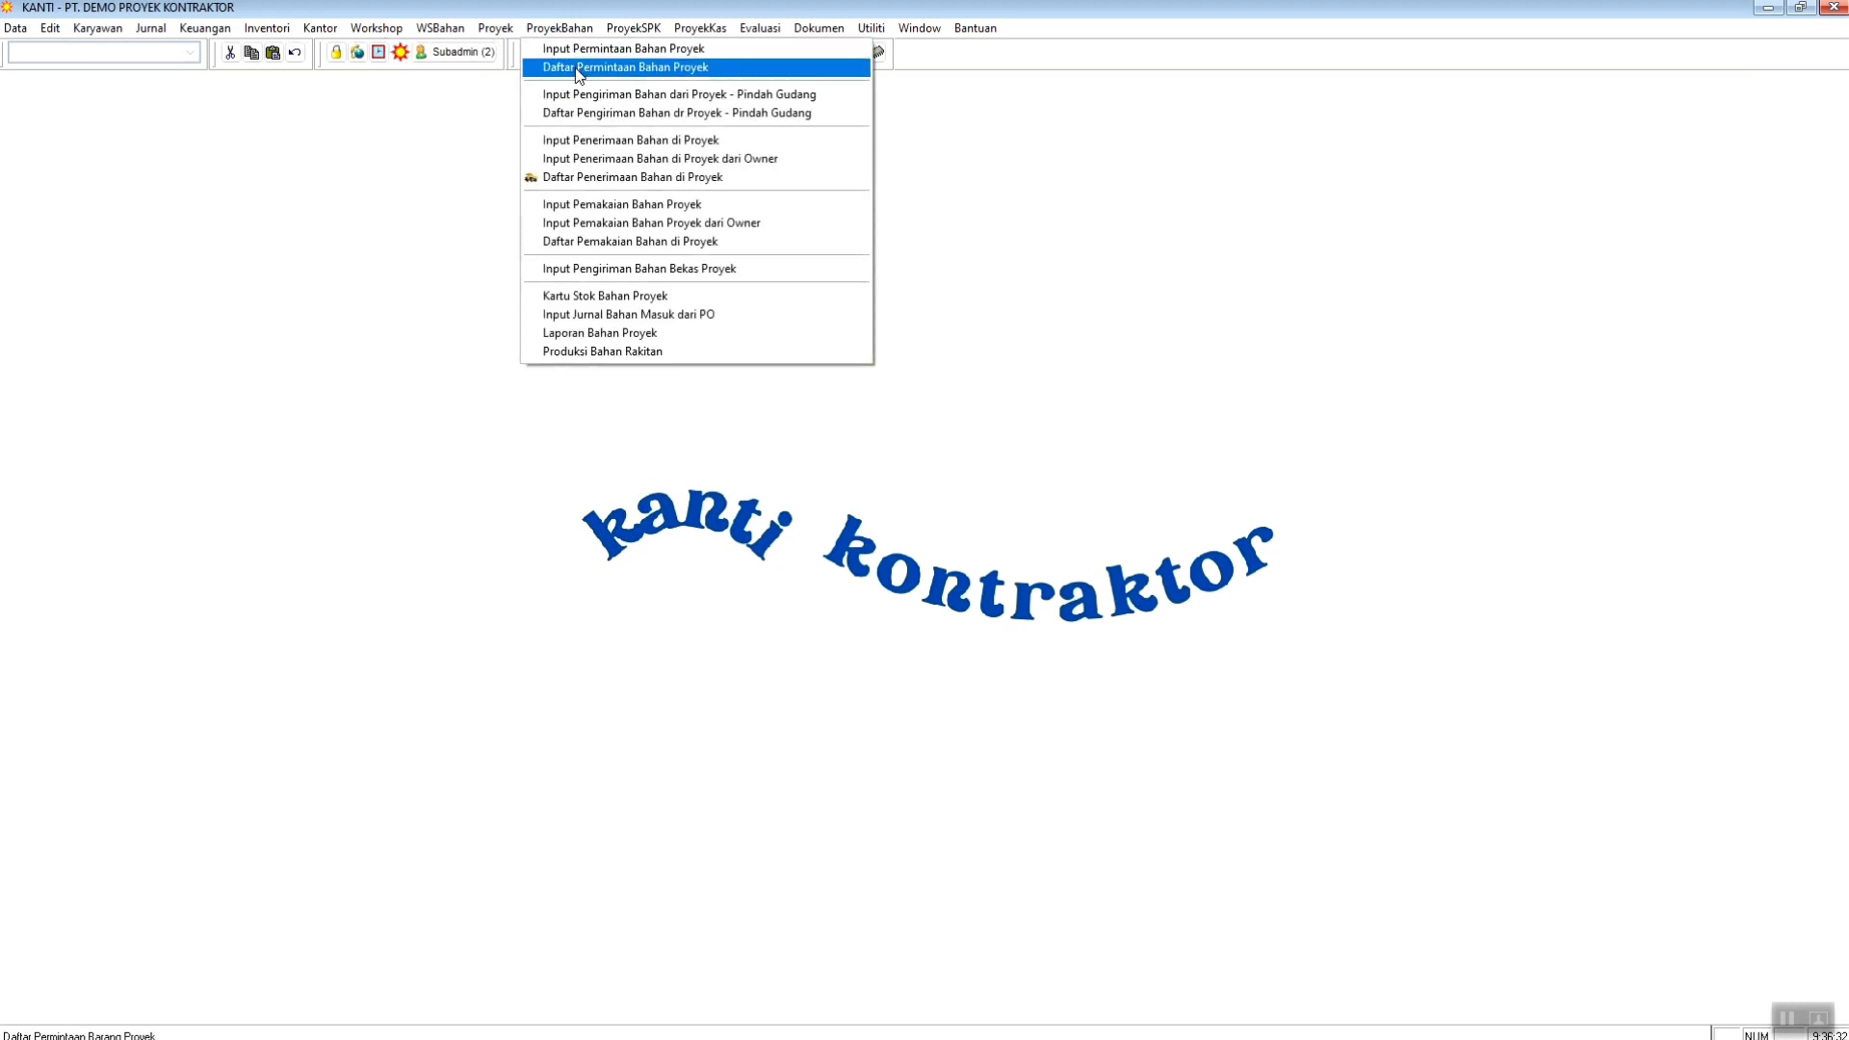
pyautogui.click(680, 67)
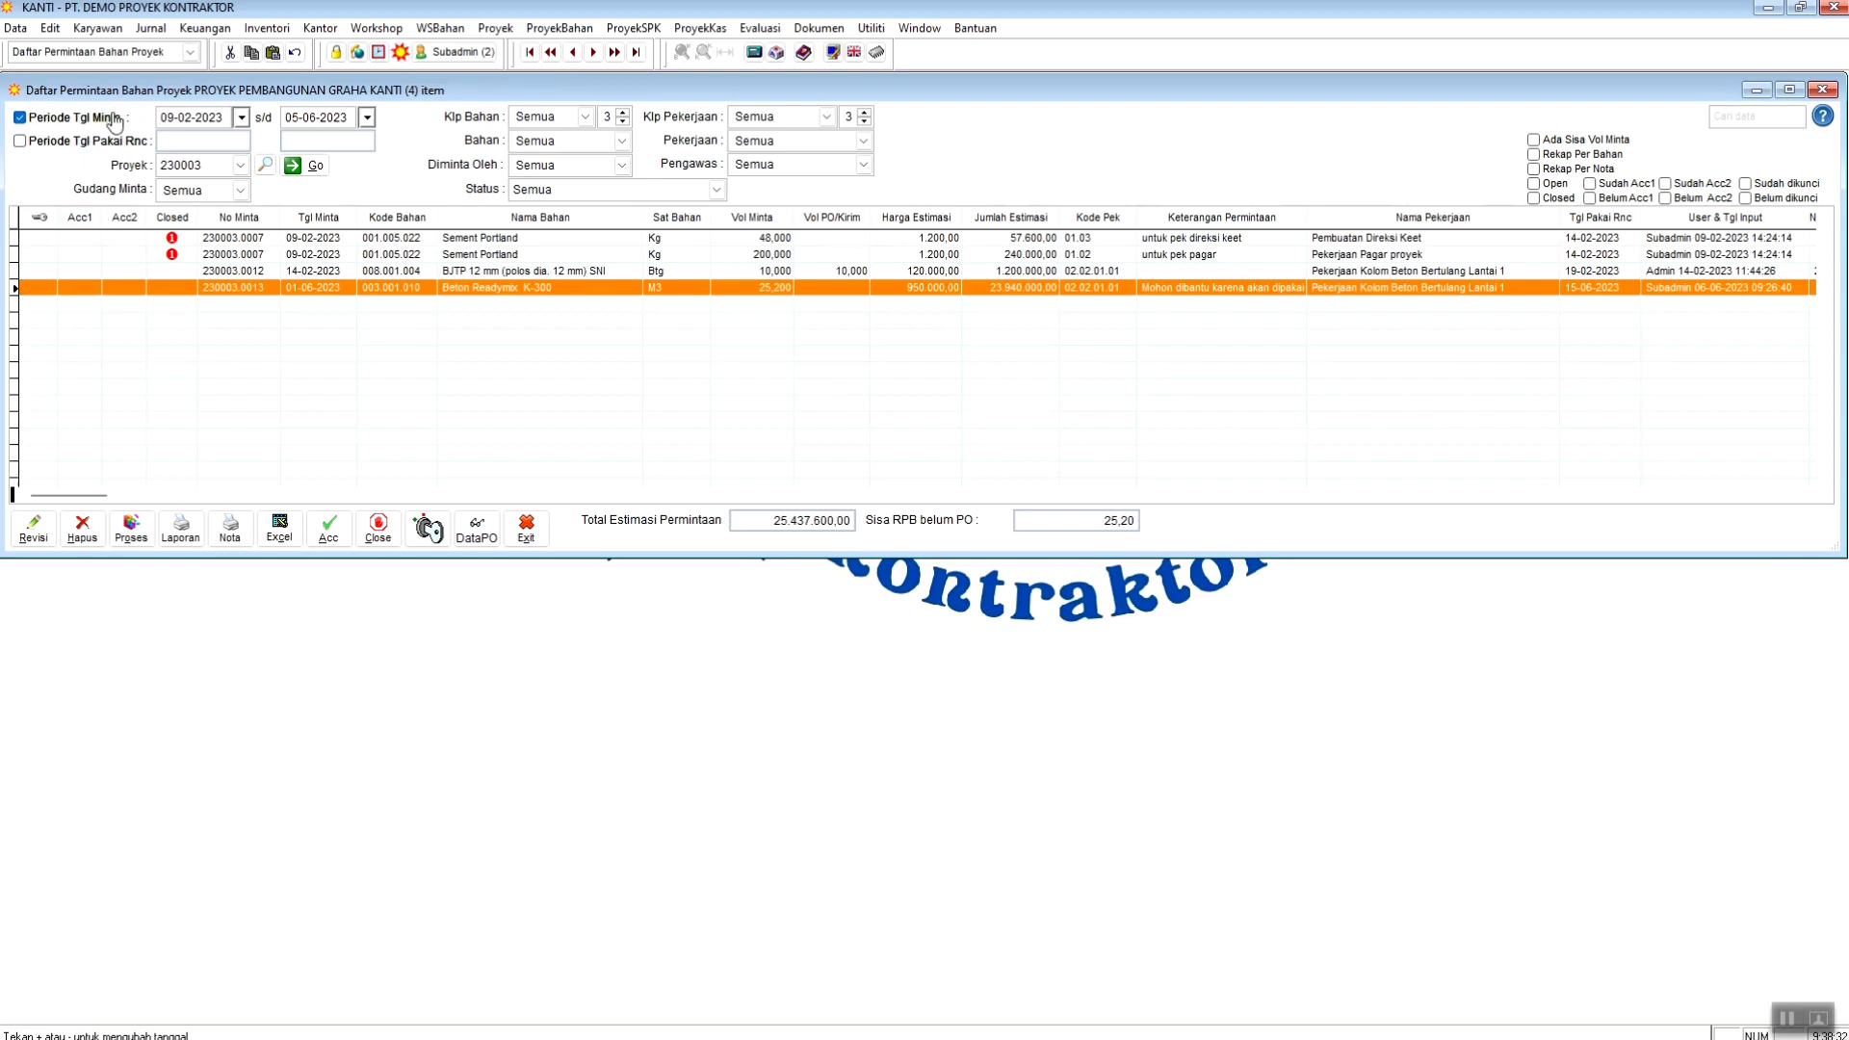
pyautogui.click(243, 123)
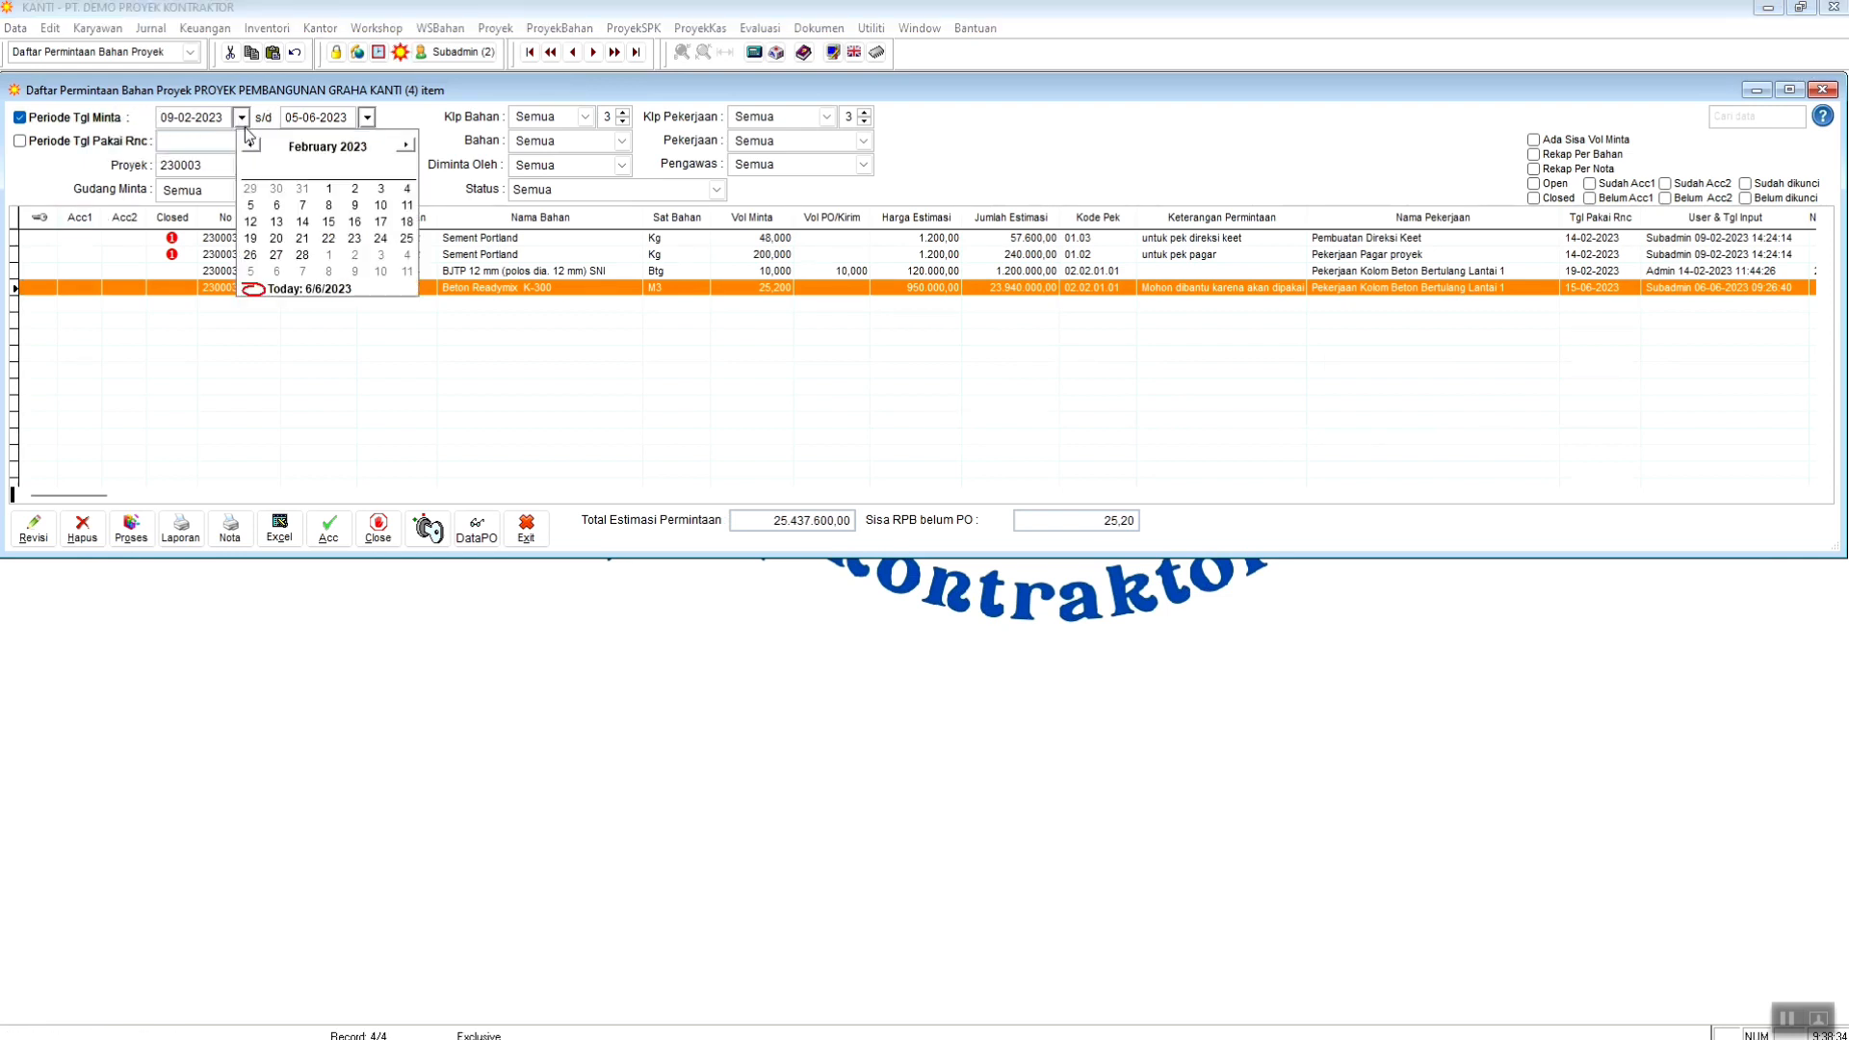
pyautogui.click(405, 144)
pyautogui.click(406, 144)
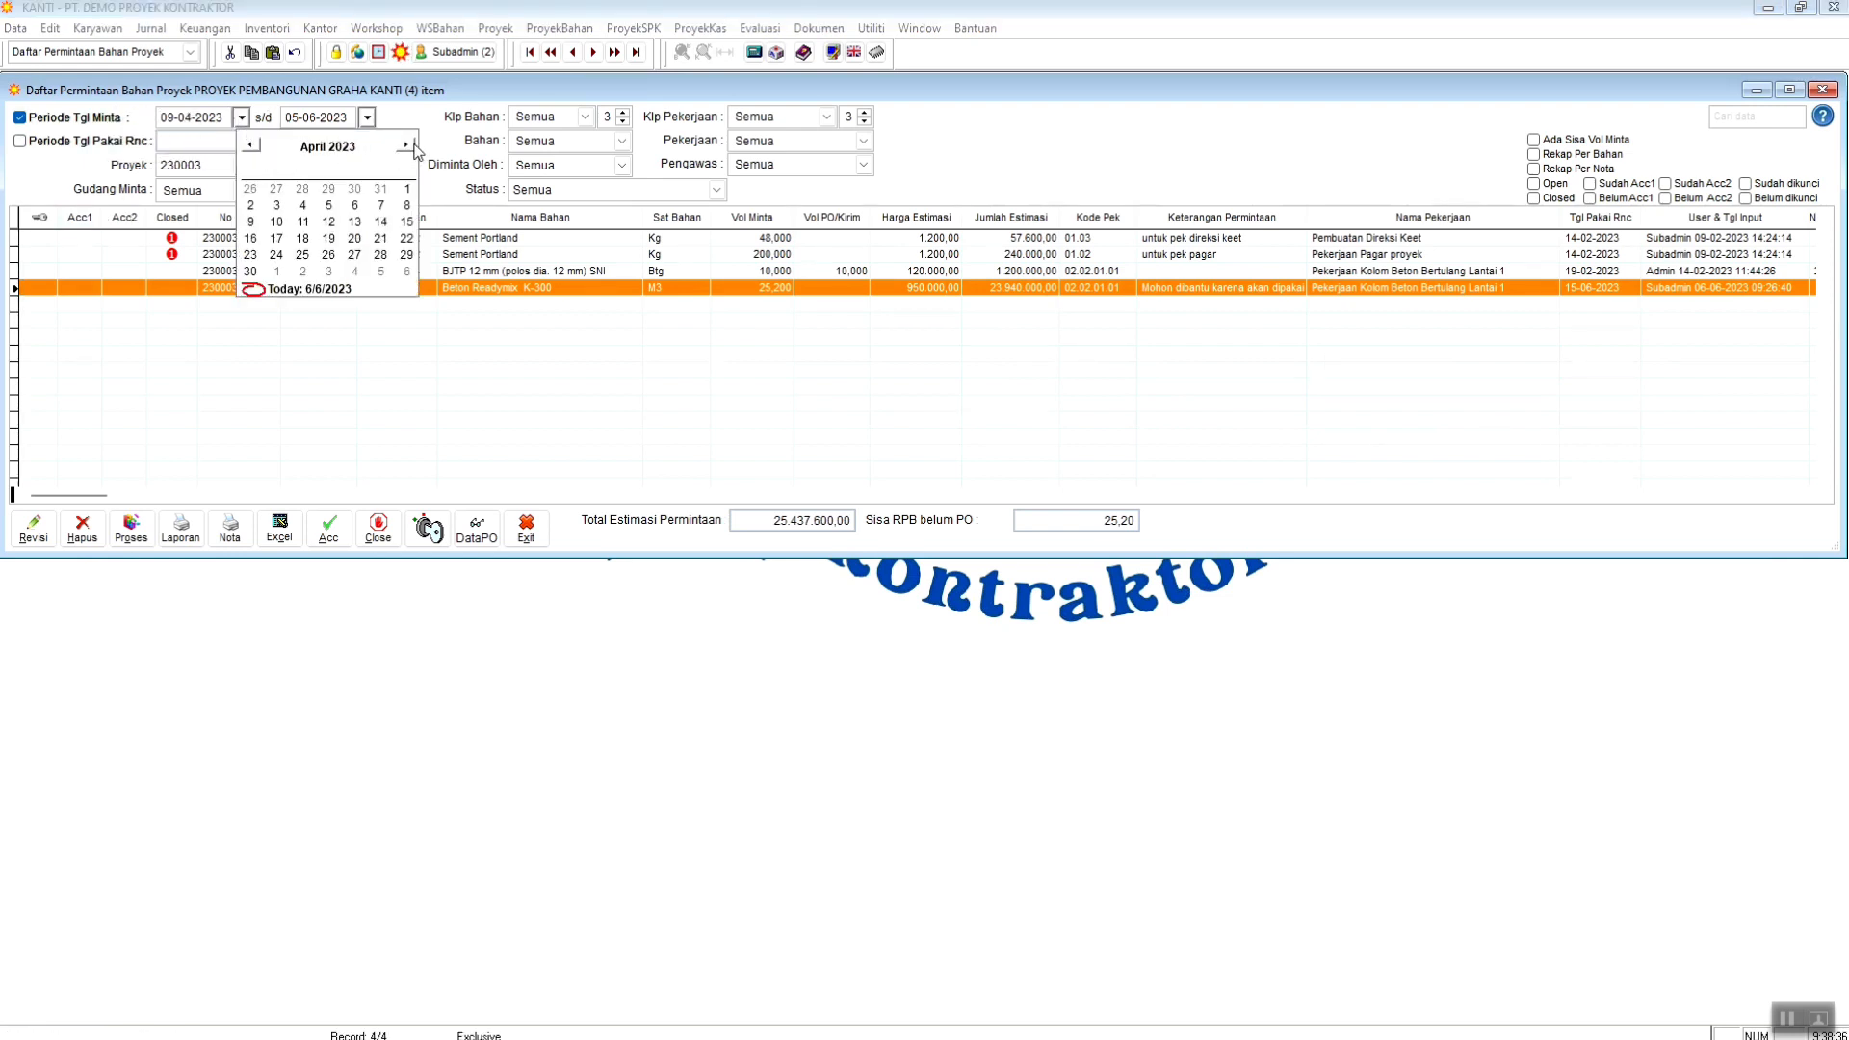
pyautogui.click(405, 145)
pyautogui.click(405, 144)
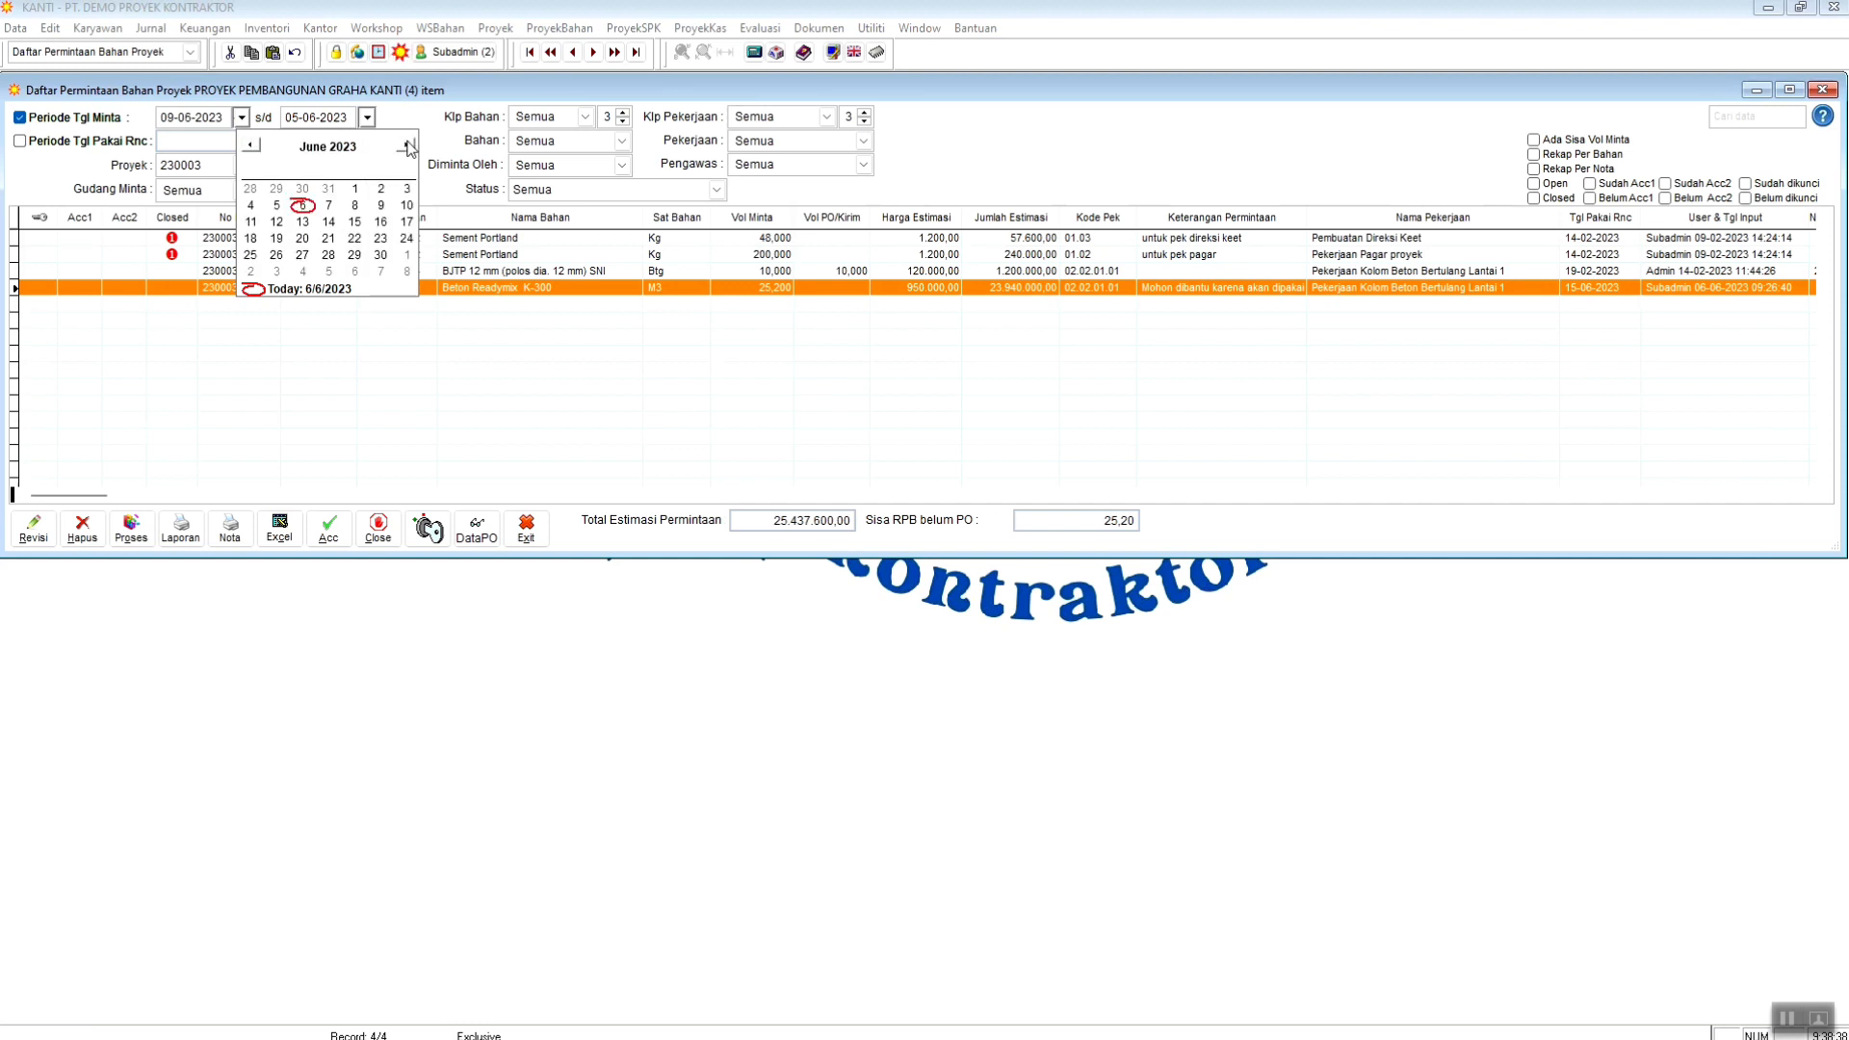
pyautogui.click(358, 188)
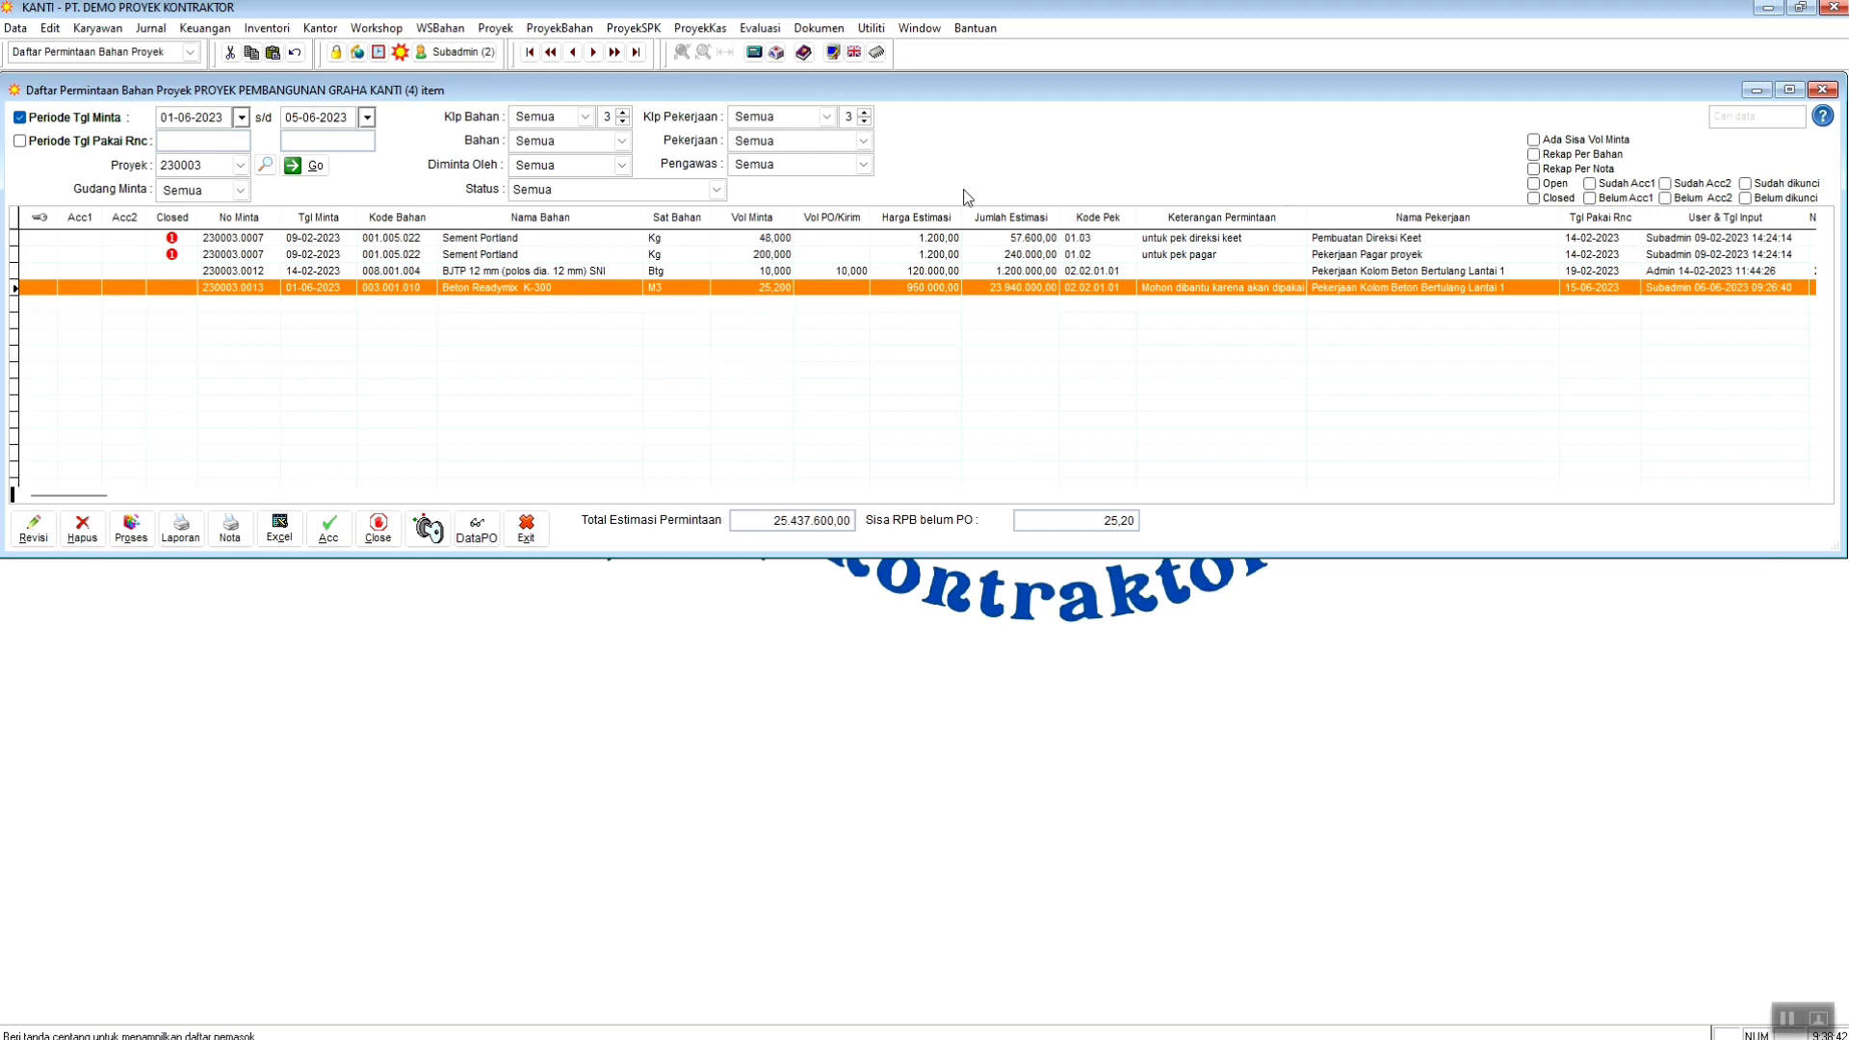
pyautogui.click(310, 167)
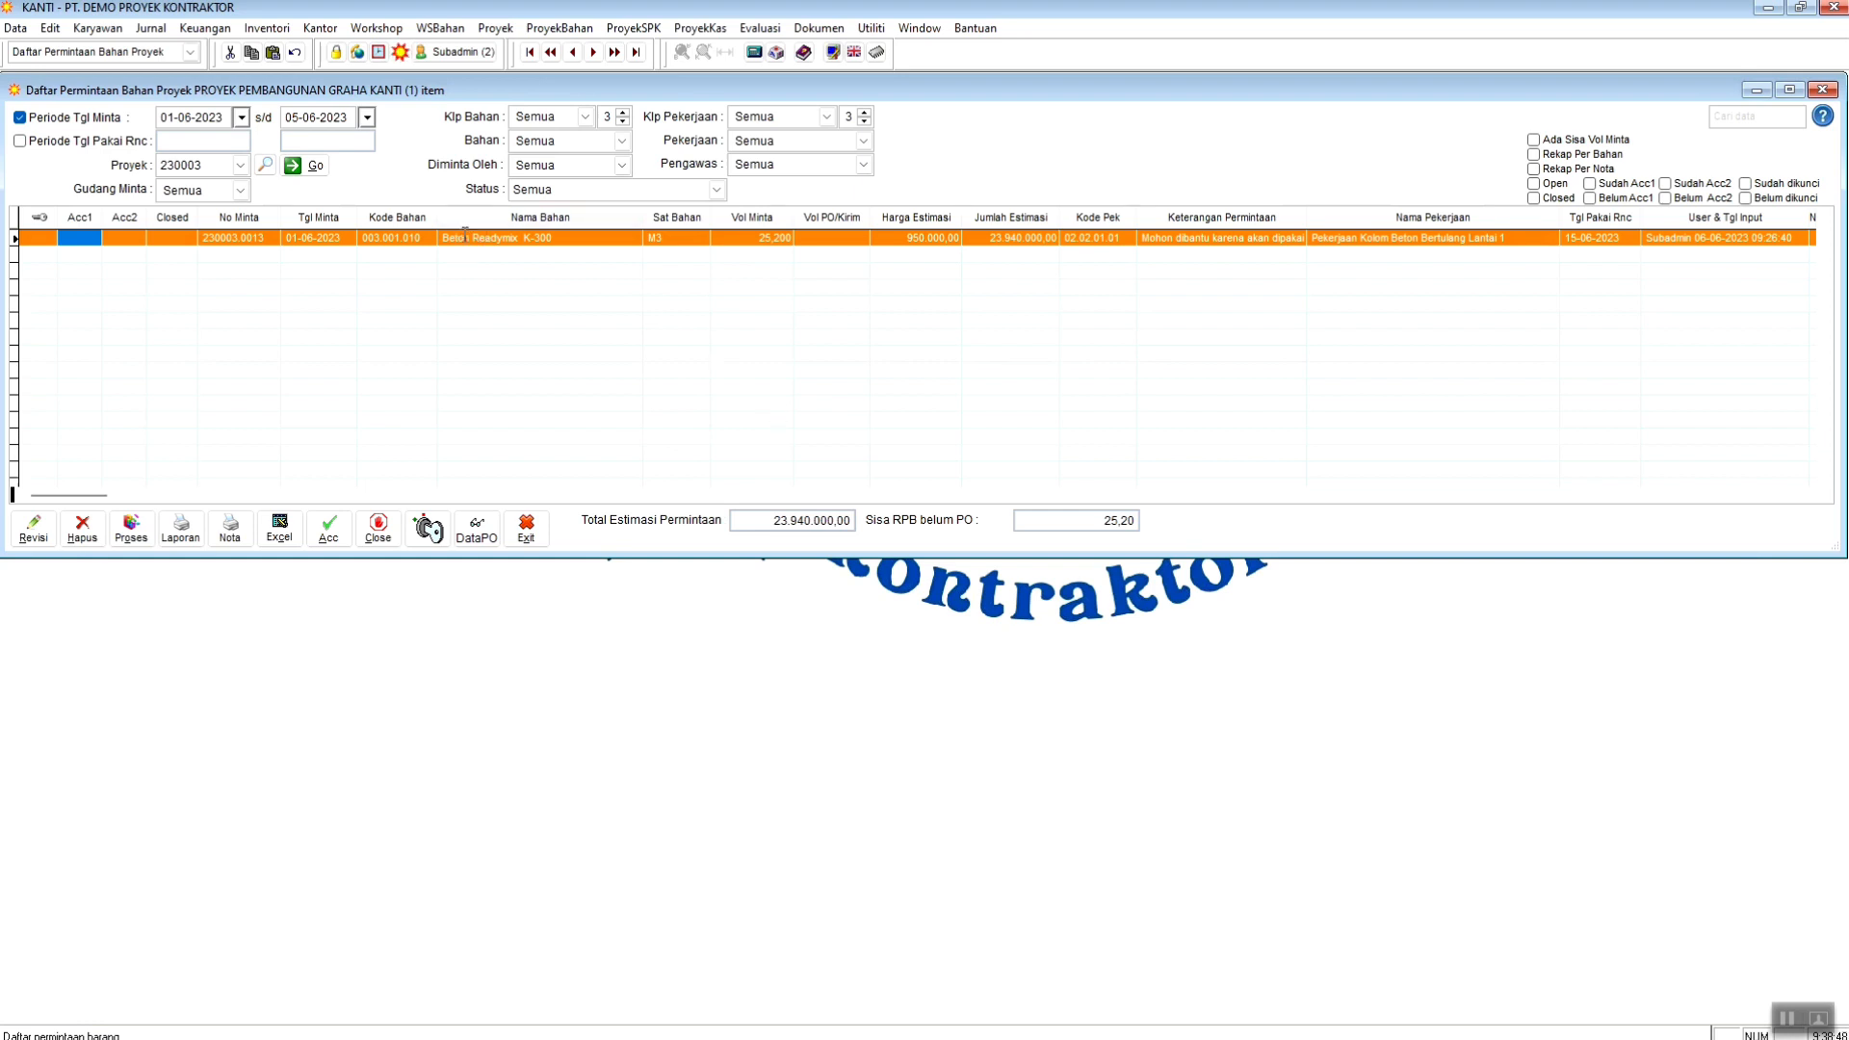
# - Sign the first approval (Menyetujui 1) of the Beton Readymix K-300 request and recheck its approval sheet
pyautogui.doubleClick(1305, 220)
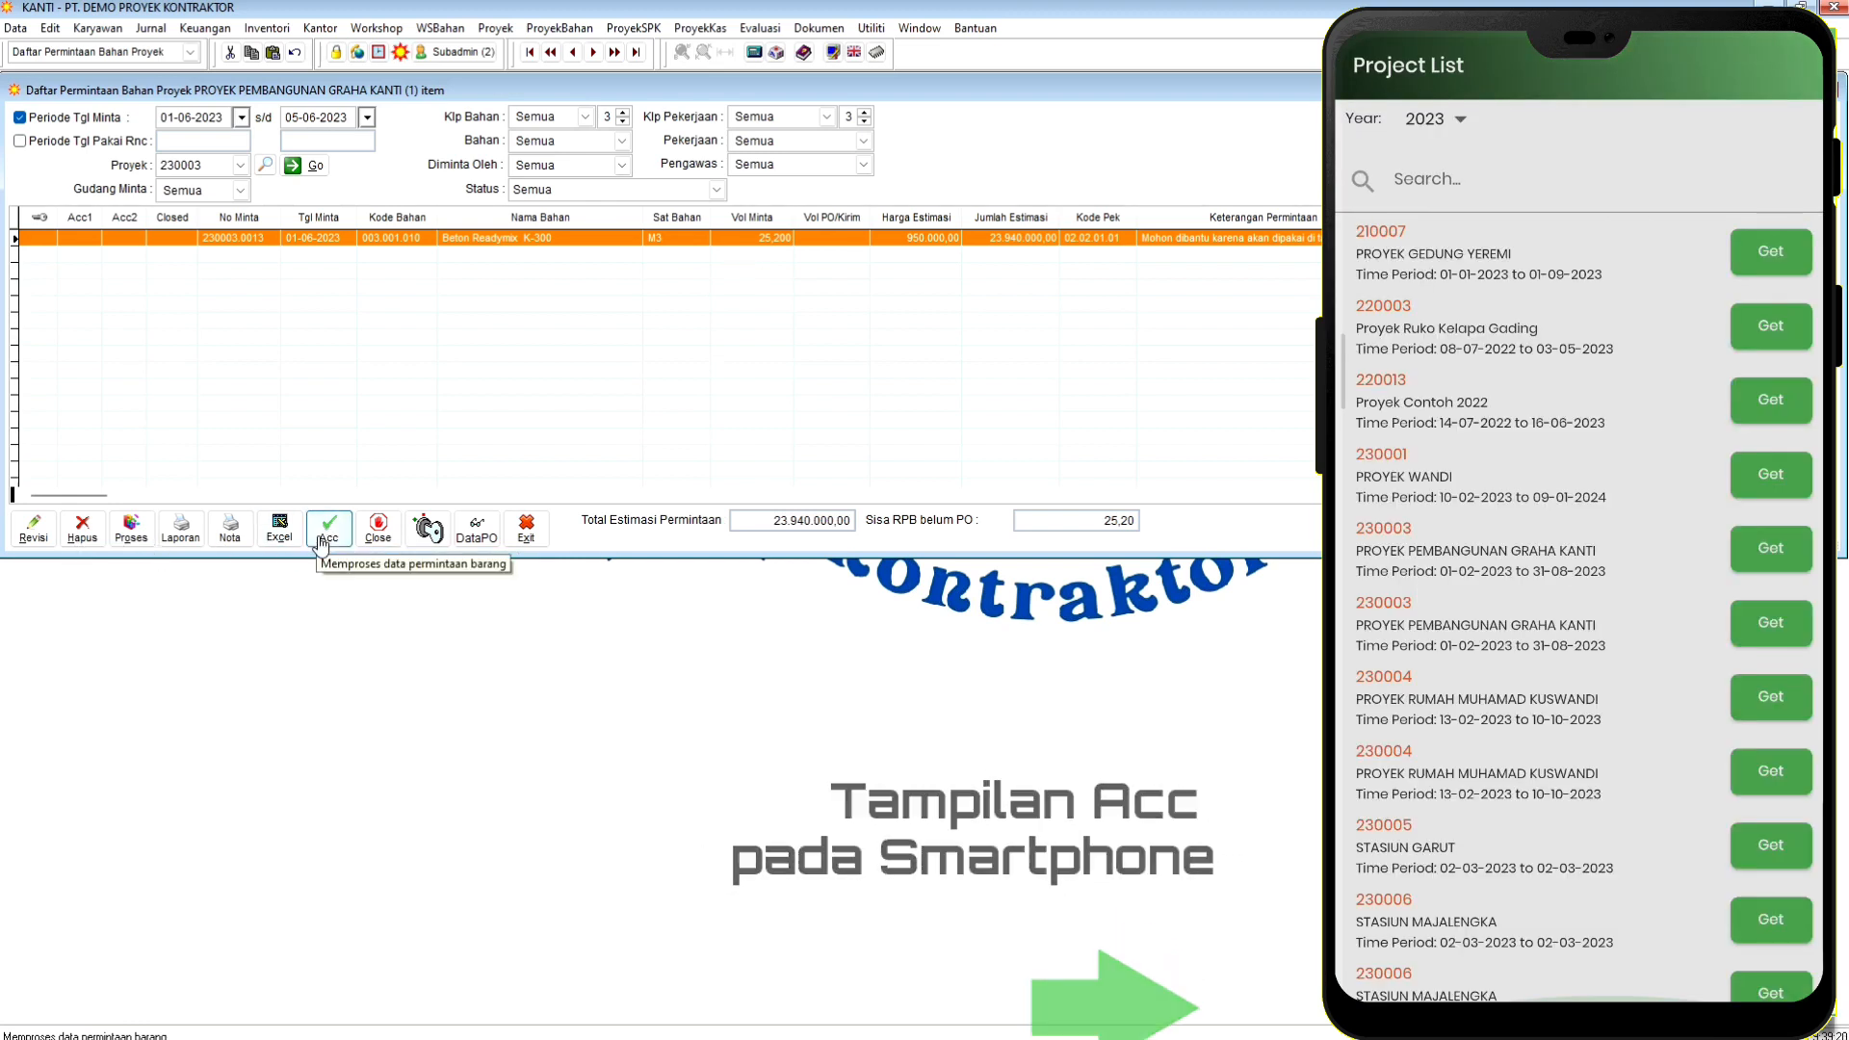
pyautogui.click(342, 536)
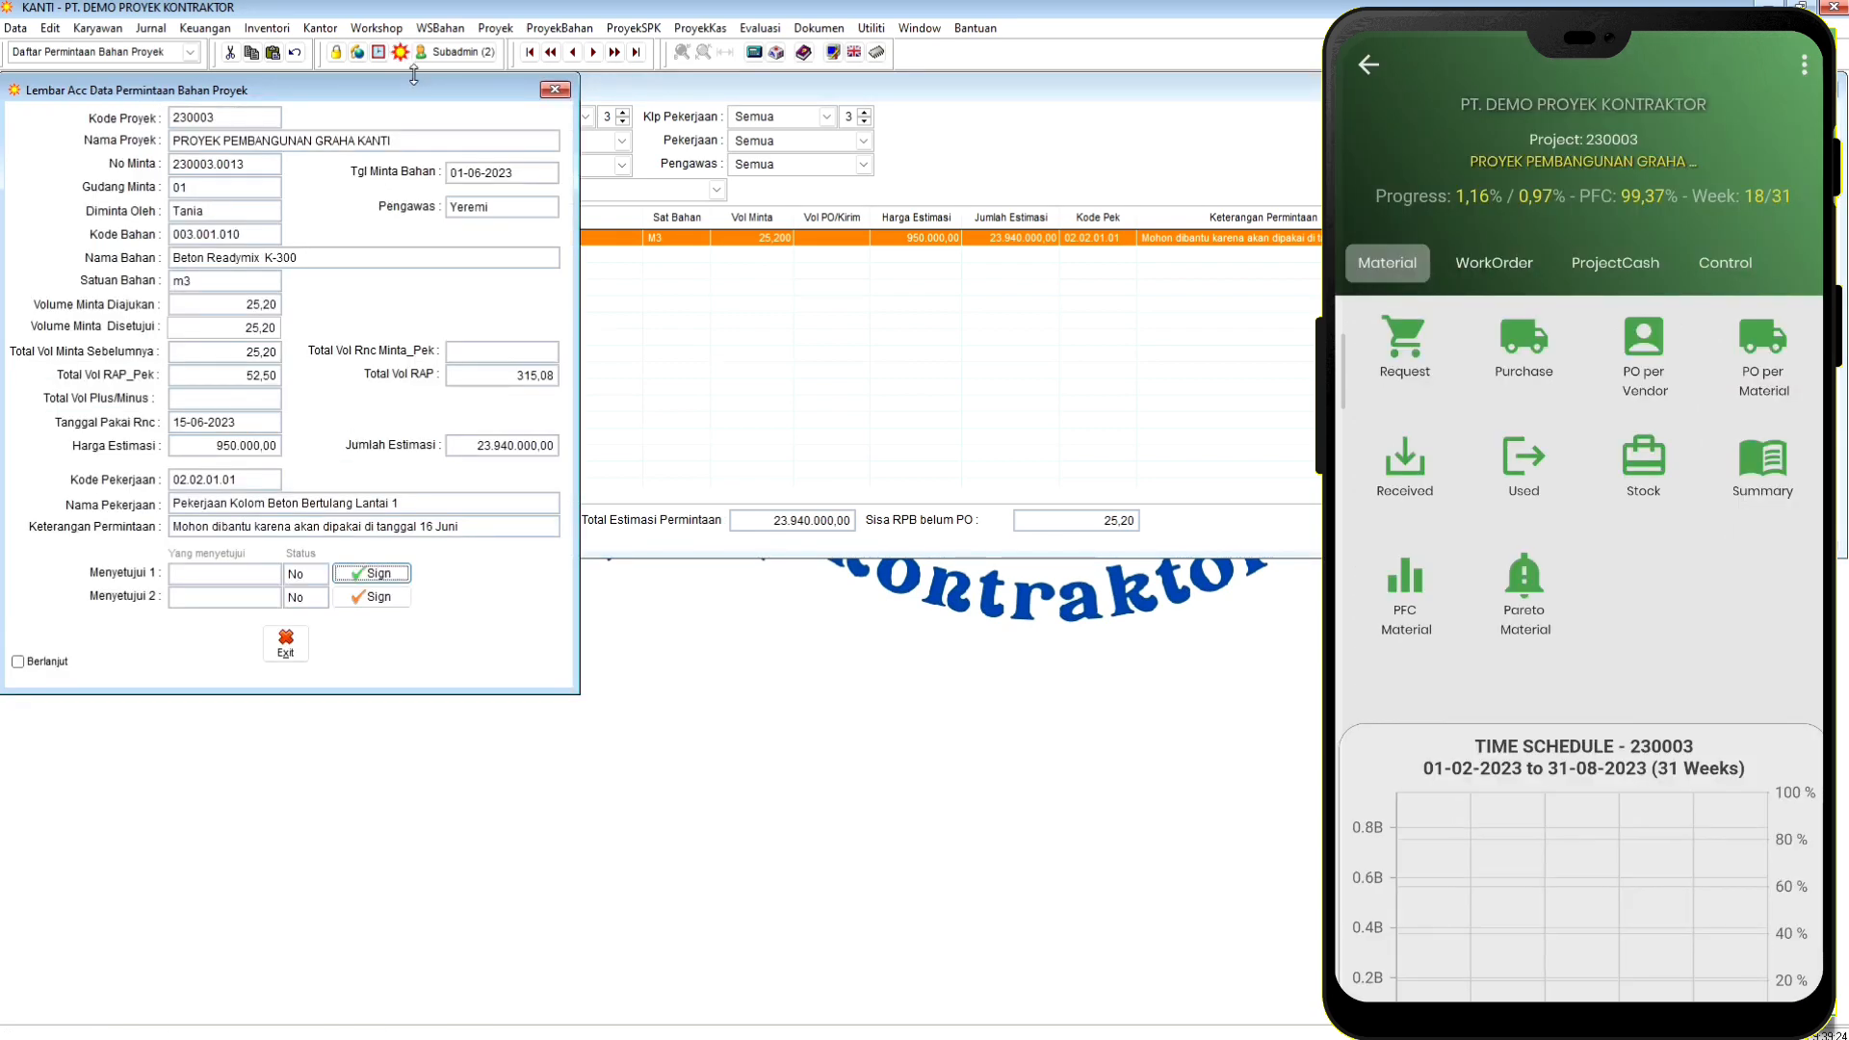
pyautogui.moveTo(407, 83); pyautogui.dragTo(487, 85)
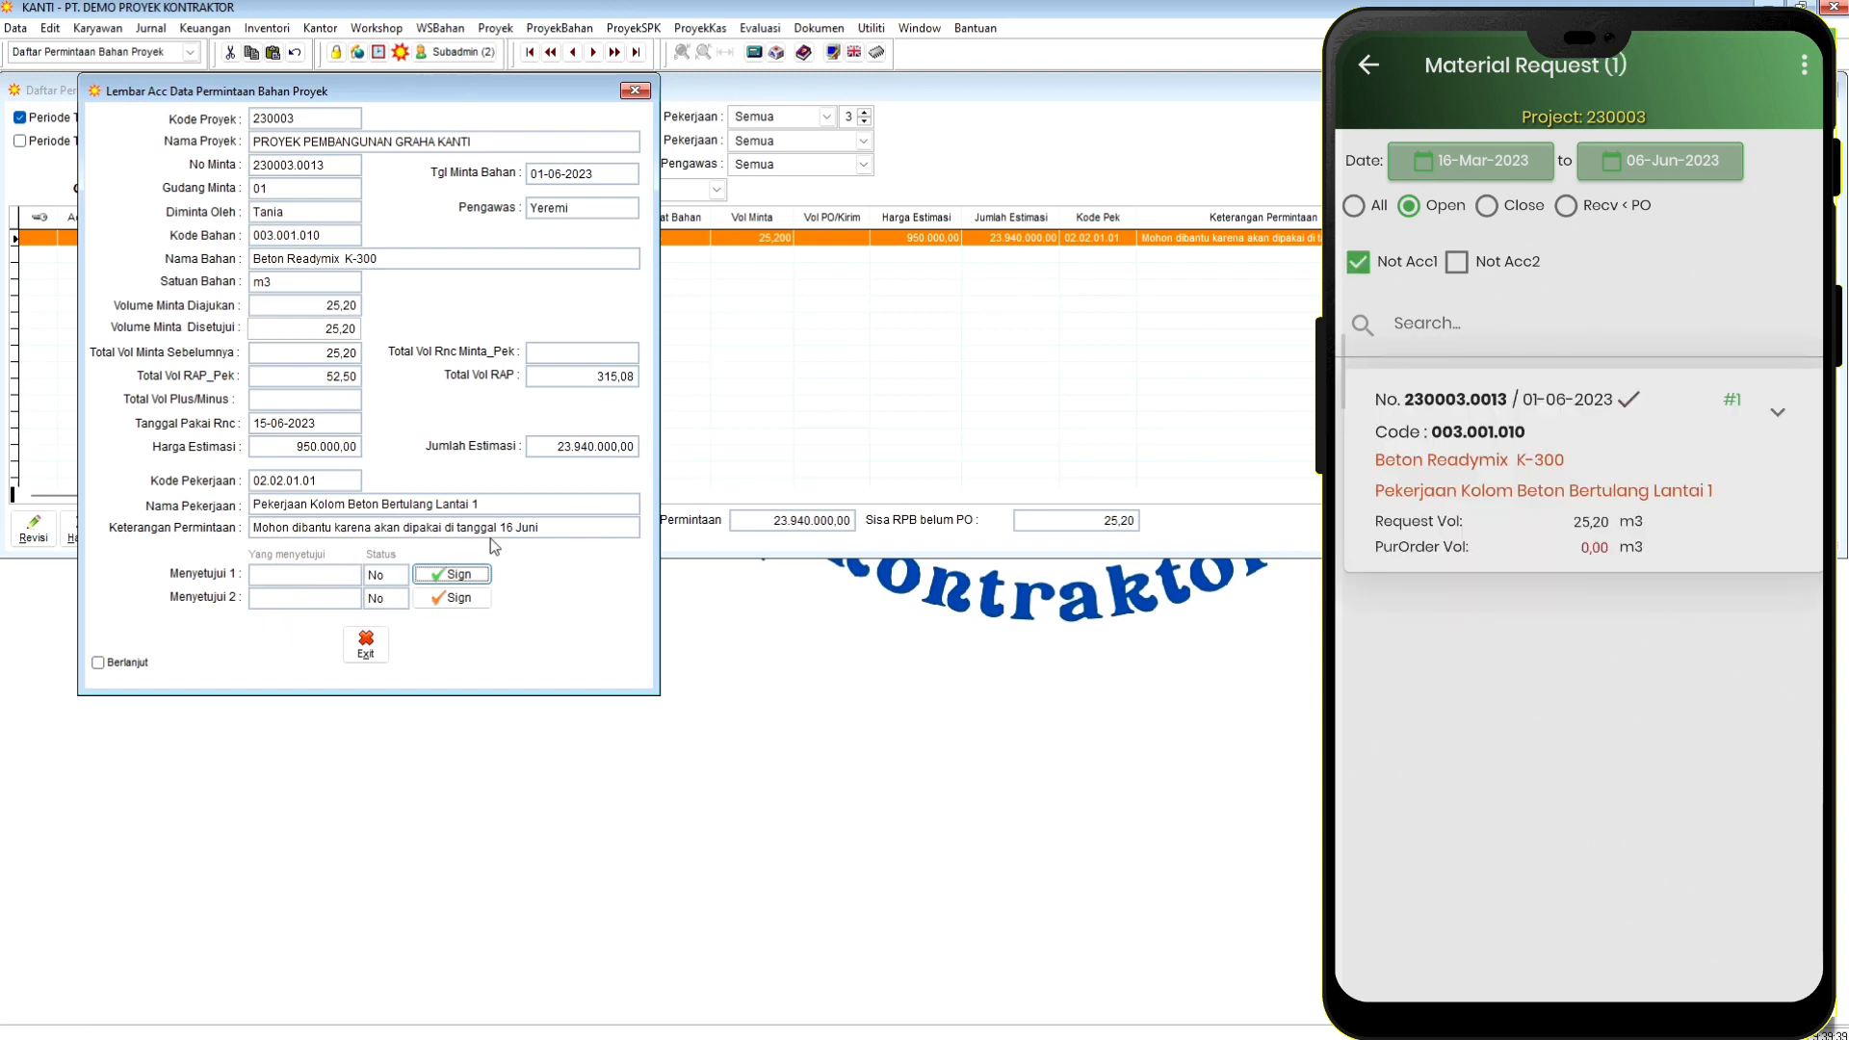
pyautogui.click(446, 575)
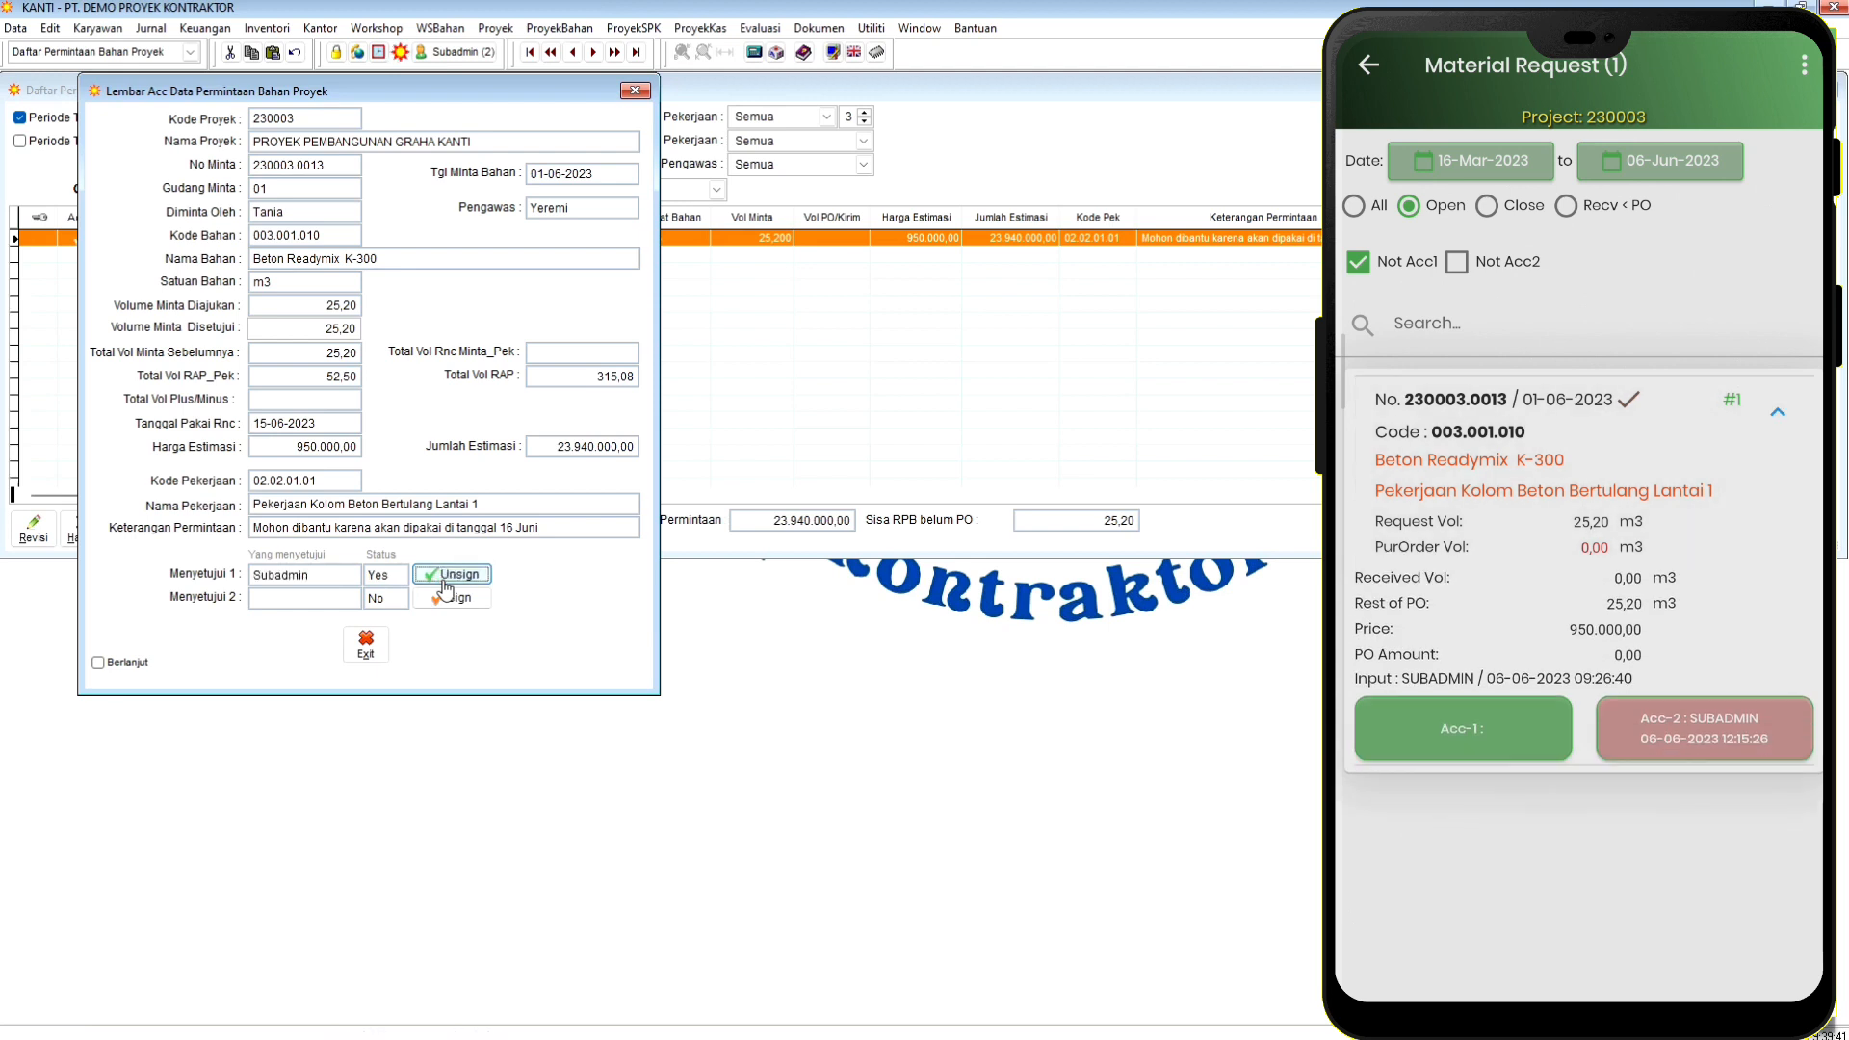
pyautogui.click(366, 644)
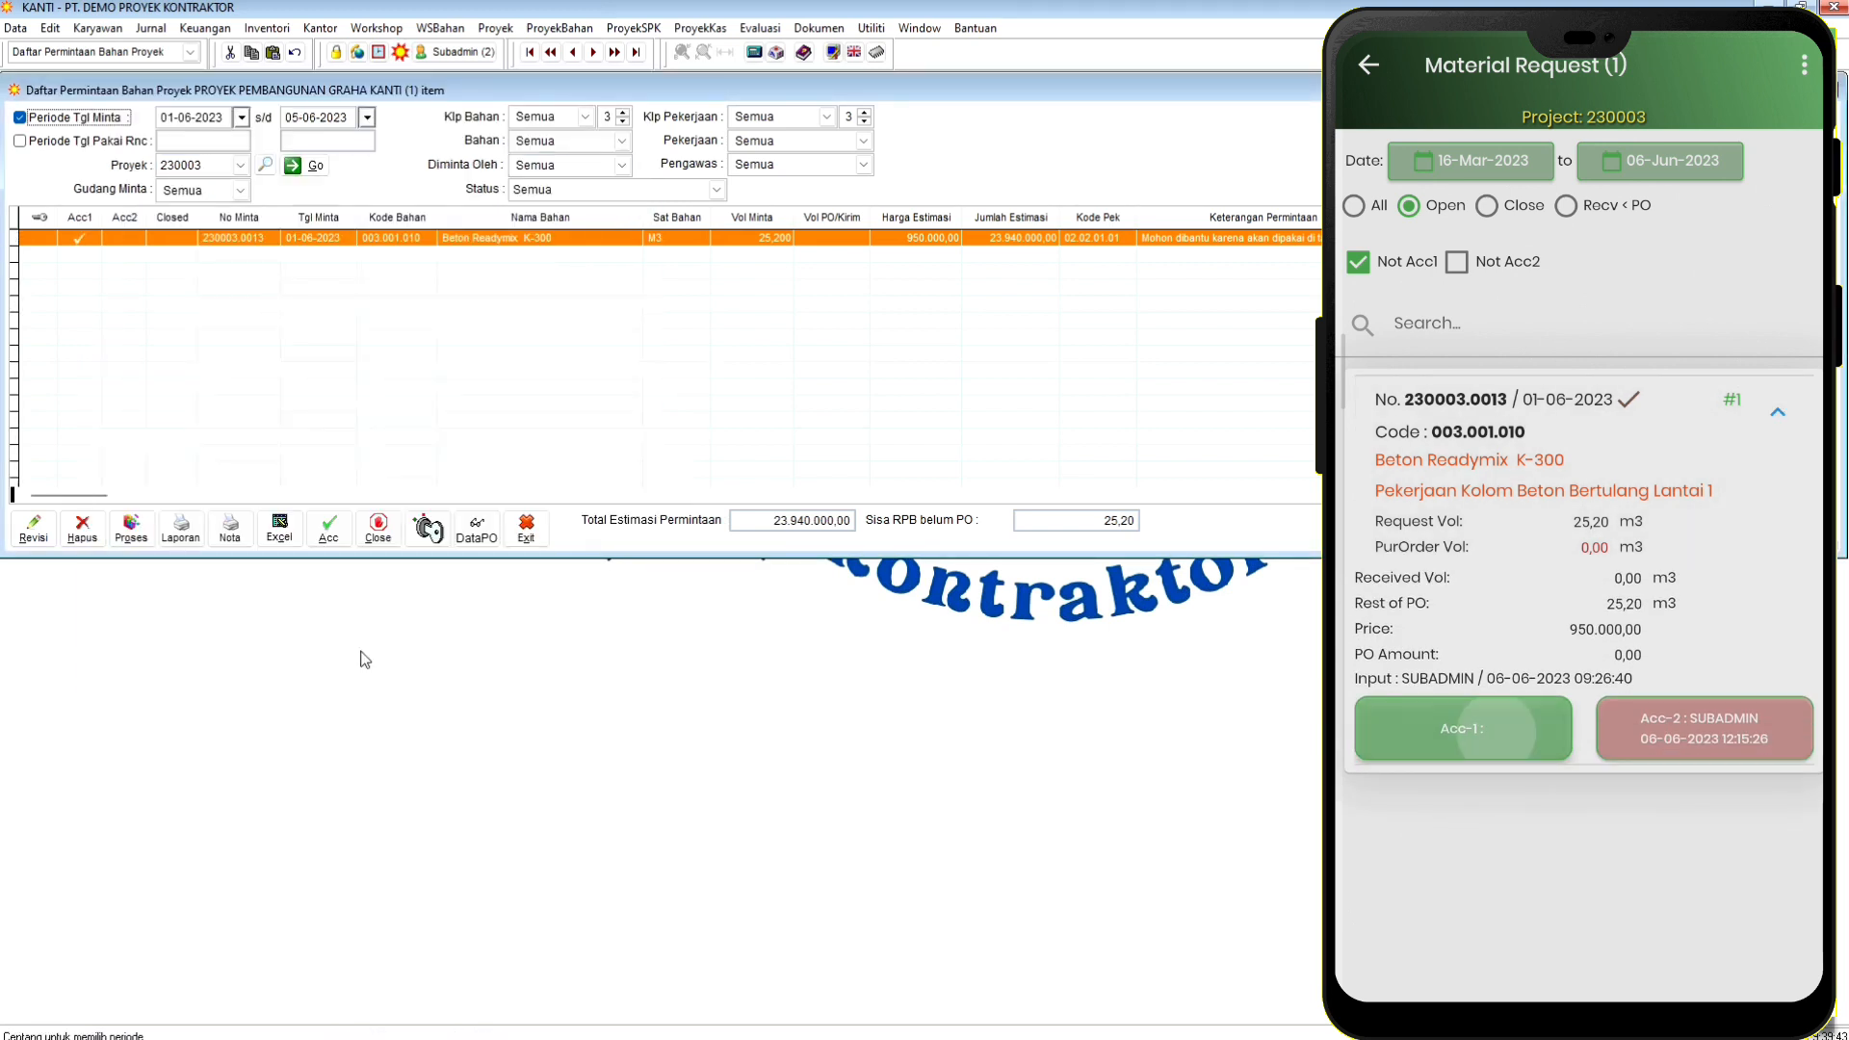
pyautogui.click(329, 529)
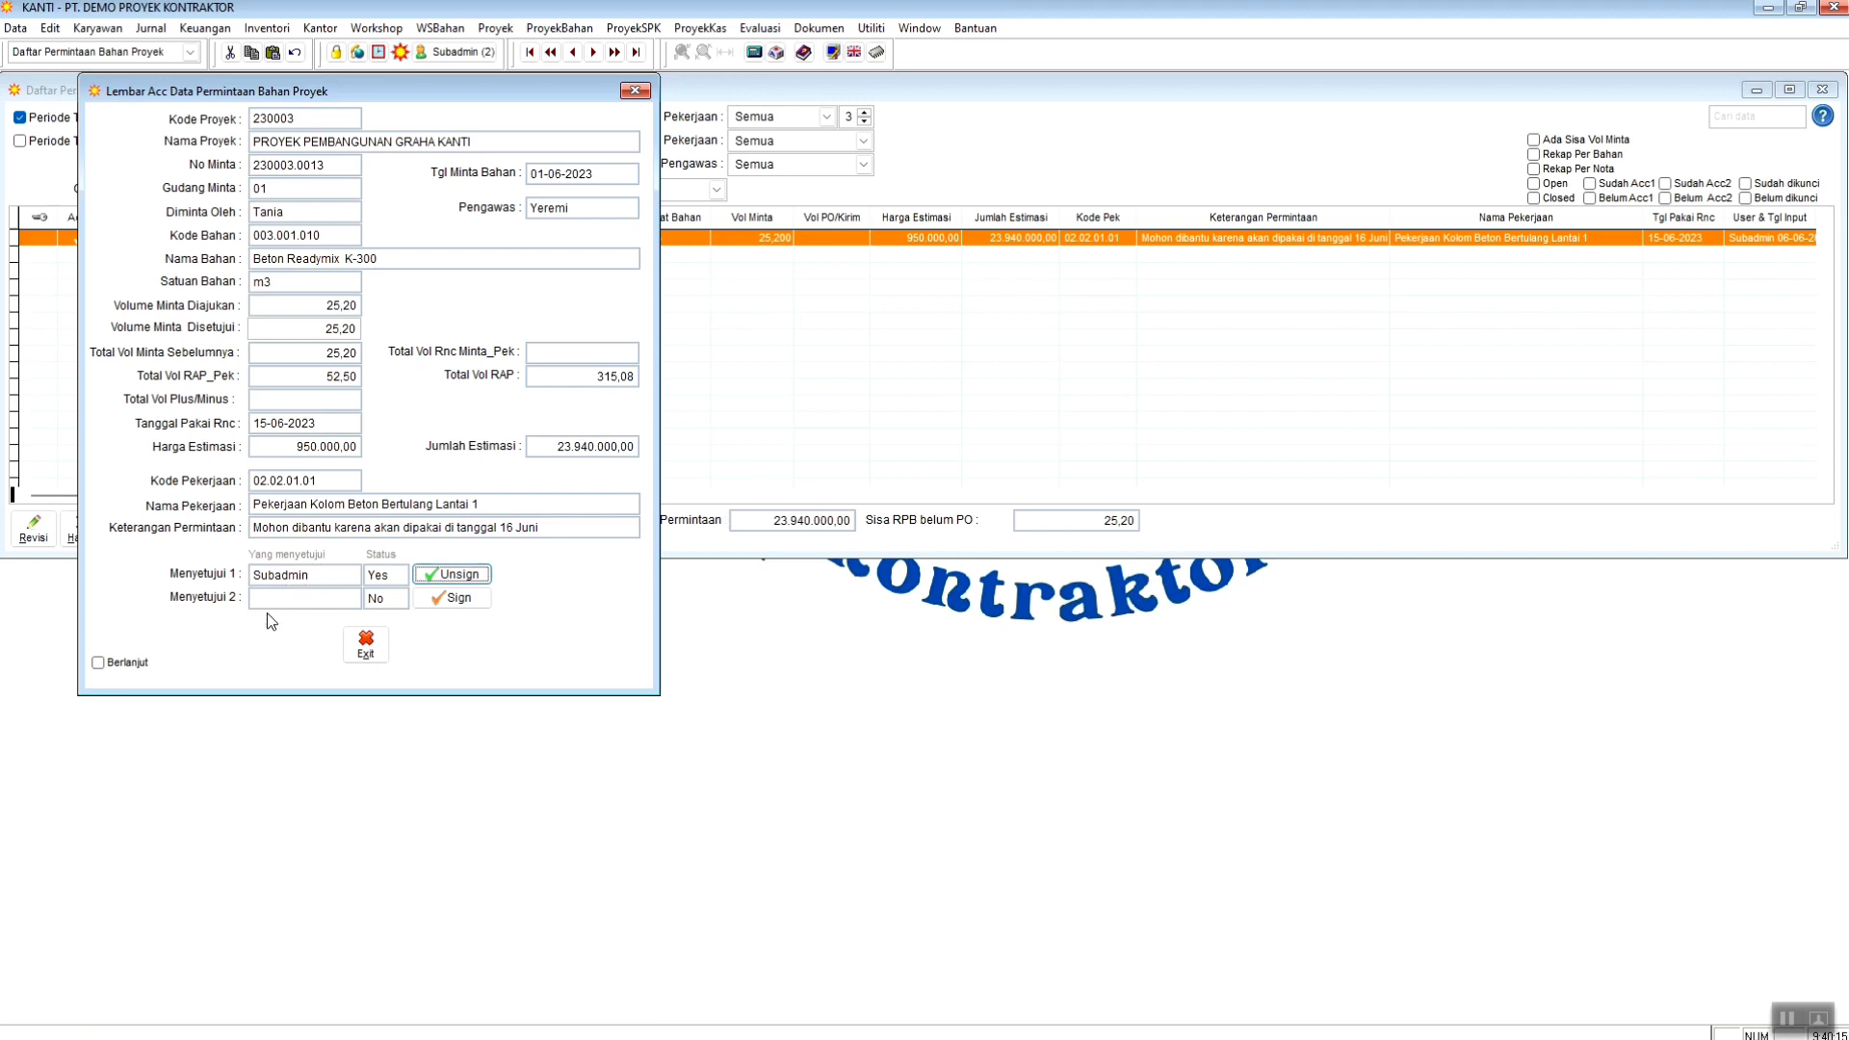
pyautogui.click(365, 644)
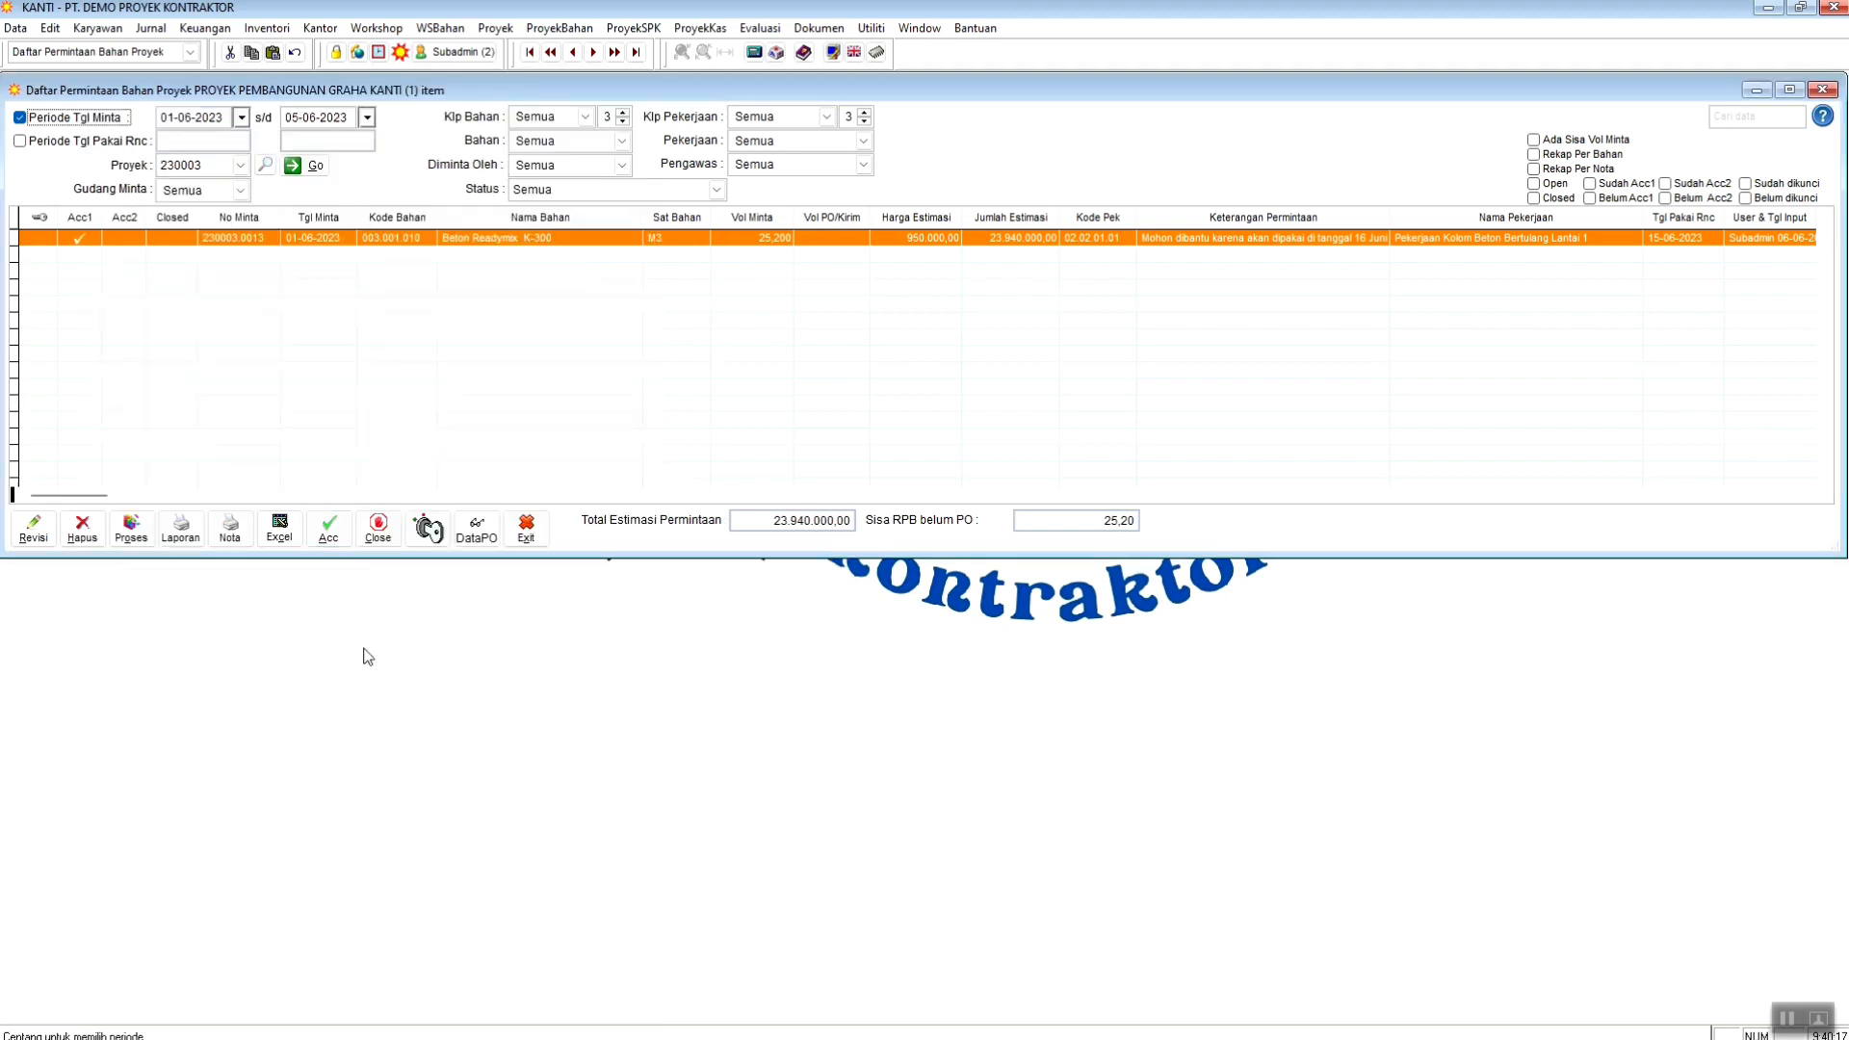
# - Switch to the list of all material requests and reload it with the request period starting 01-06-2023
pyautogui.click(528, 528)
pyautogui.click(274, 29)
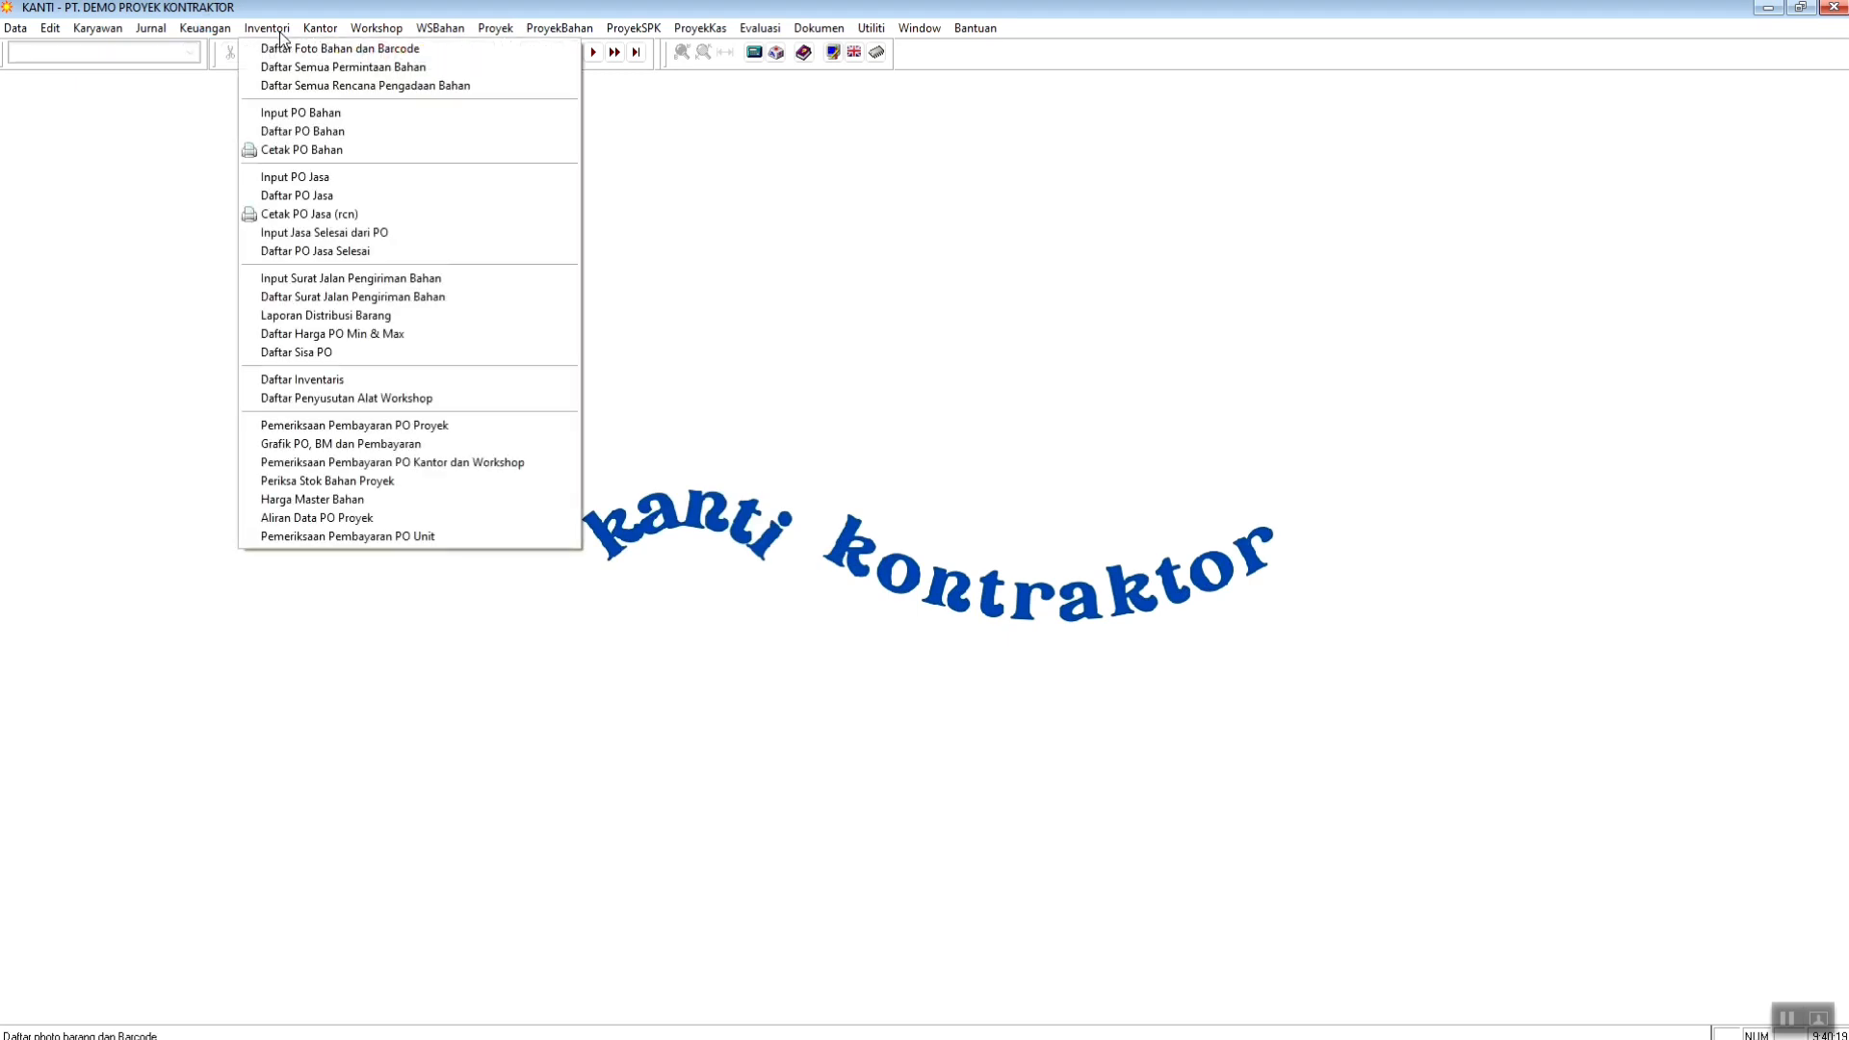
pyautogui.click(286, 67)
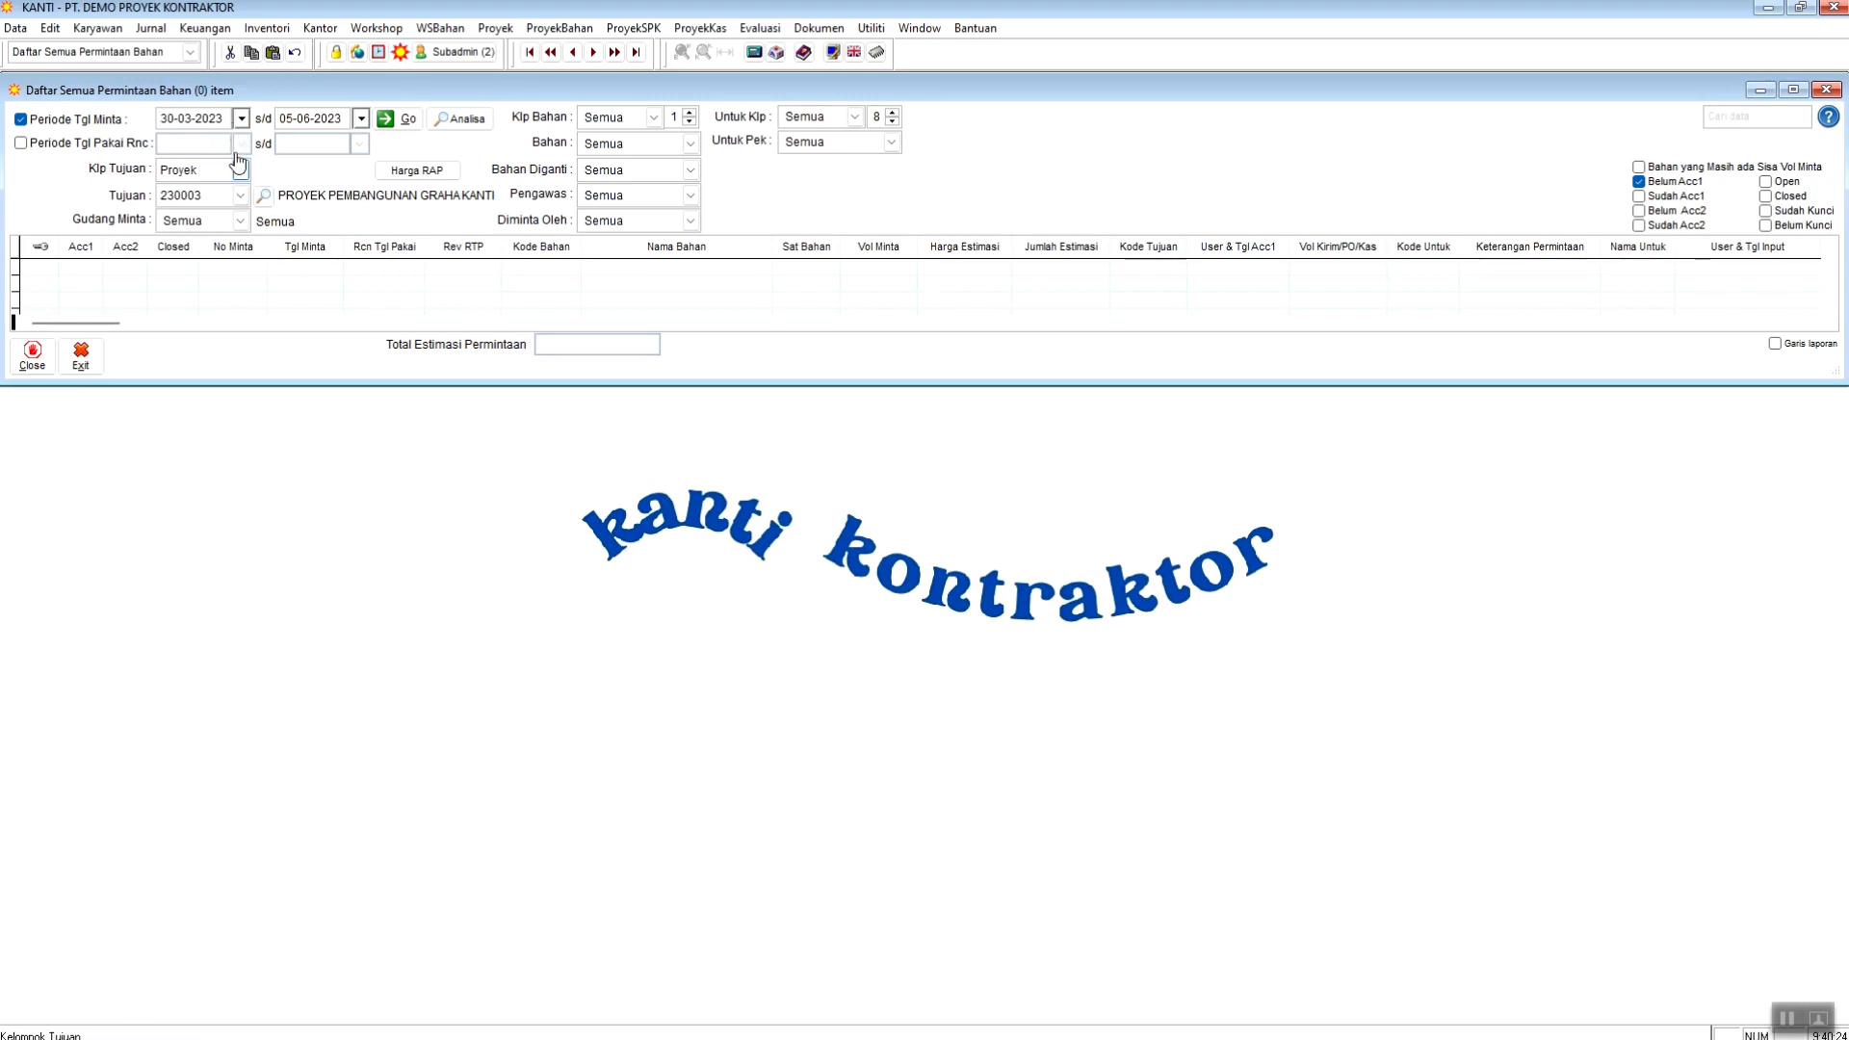
pyautogui.click(242, 119)
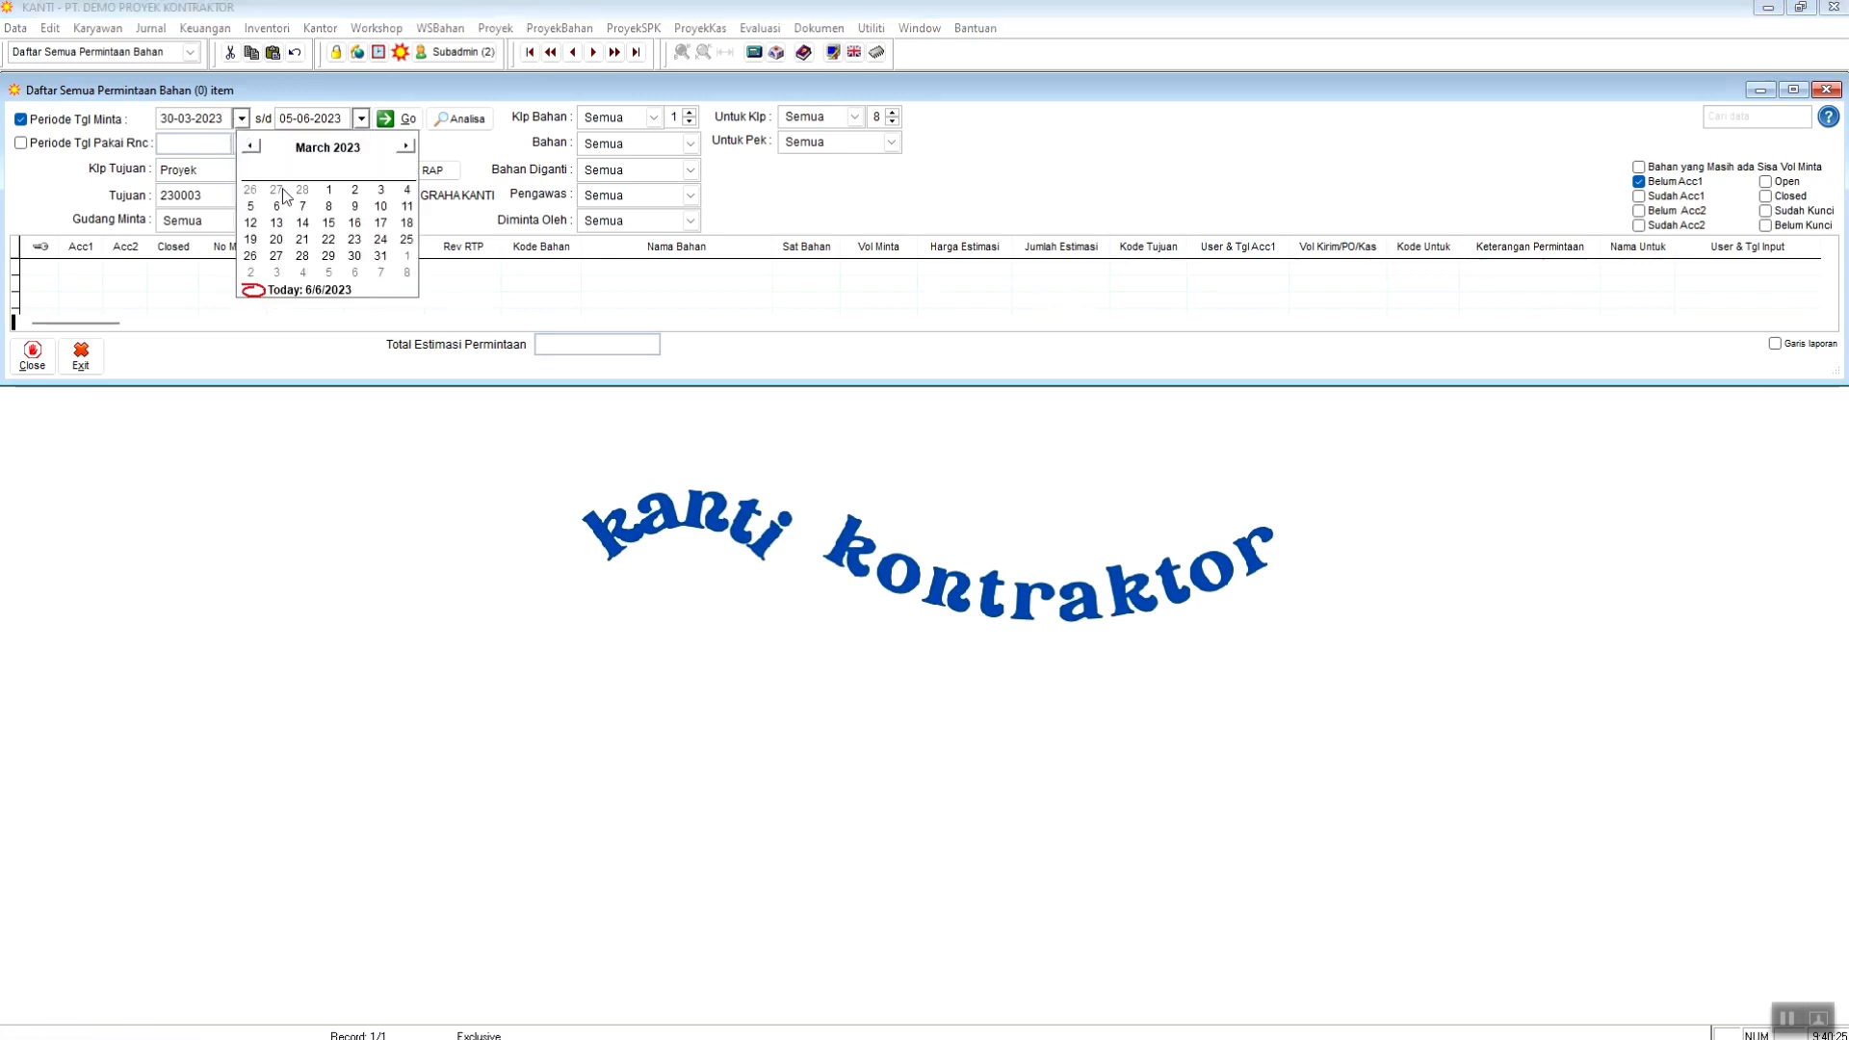
pyautogui.click(407, 147)
pyautogui.click(407, 147)
pyautogui.click(407, 147)
pyautogui.click(355, 189)
pyautogui.click(407, 120)
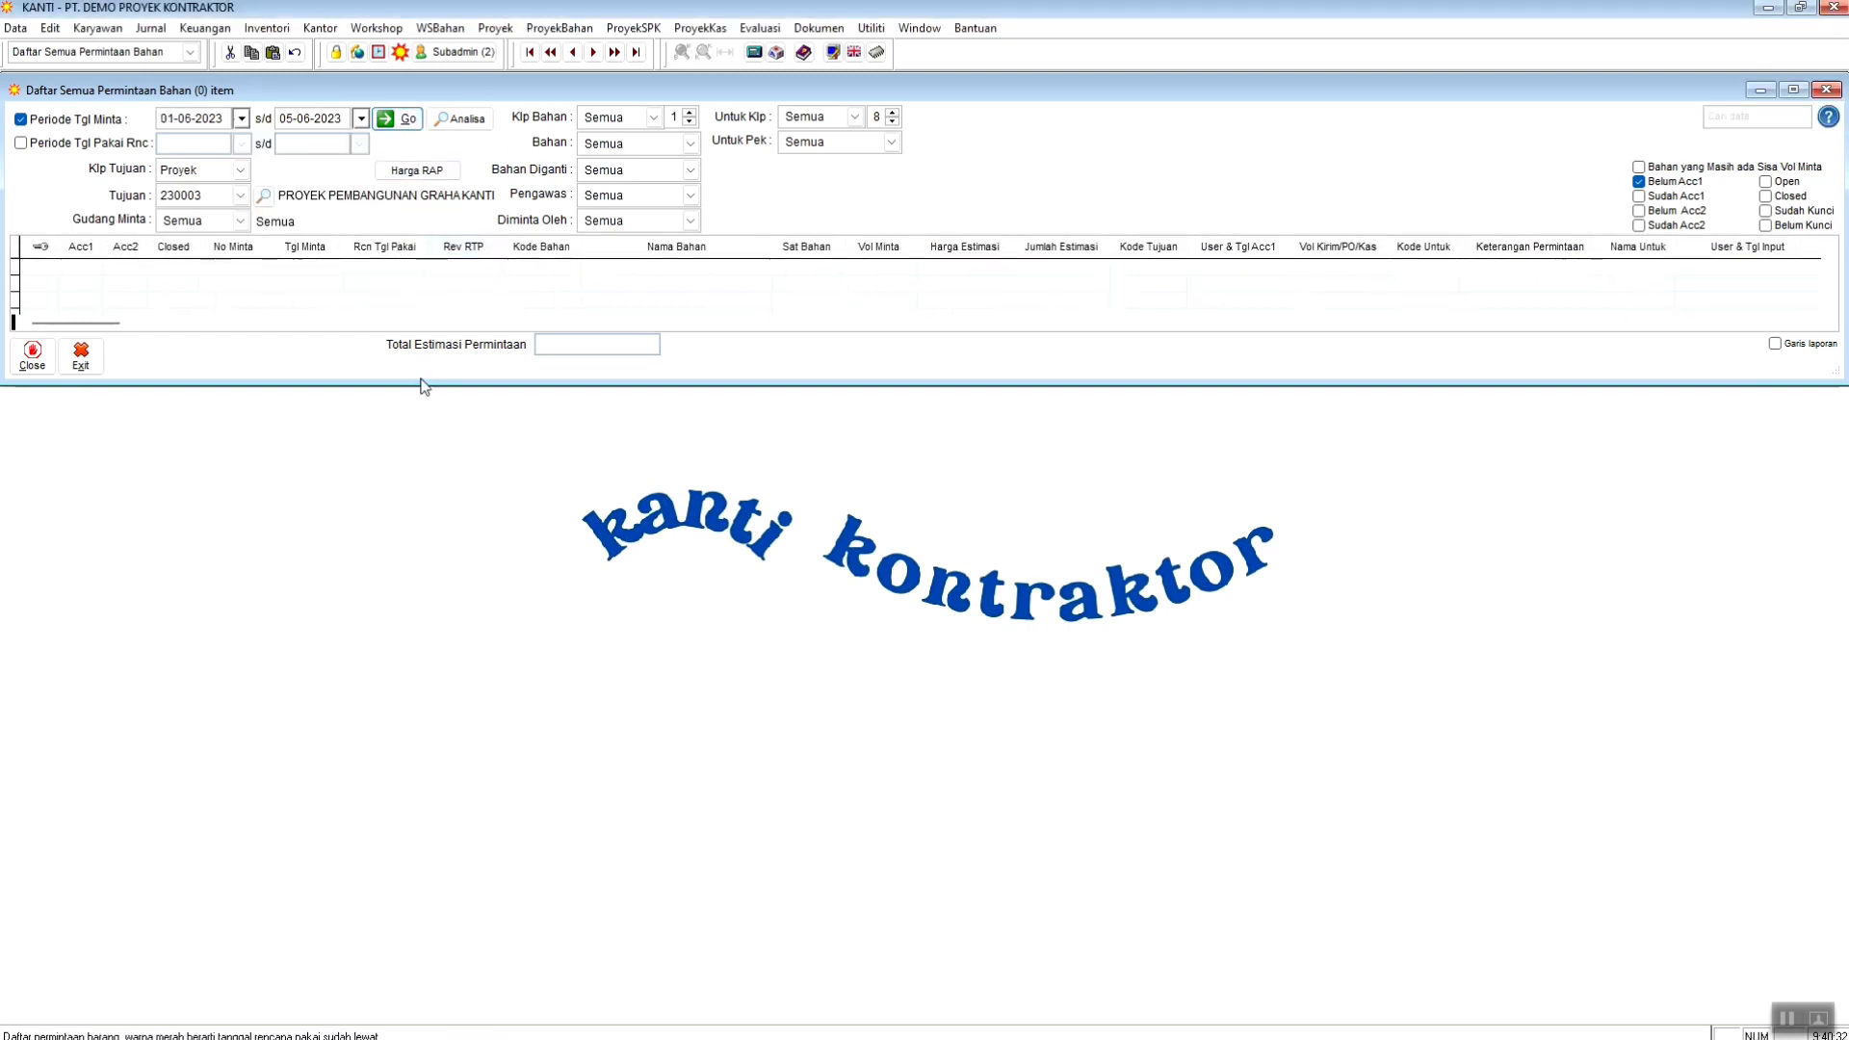
# - Enlarge the window of all material requests and filter the list to Sudah Acc1
pyautogui.moveTo(527, 98)
pyautogui.mouseDown()
pyautogui.moveTo(545, 327)
pyautogui.moveTo(532, 106)
pyautogui.mouseUp()
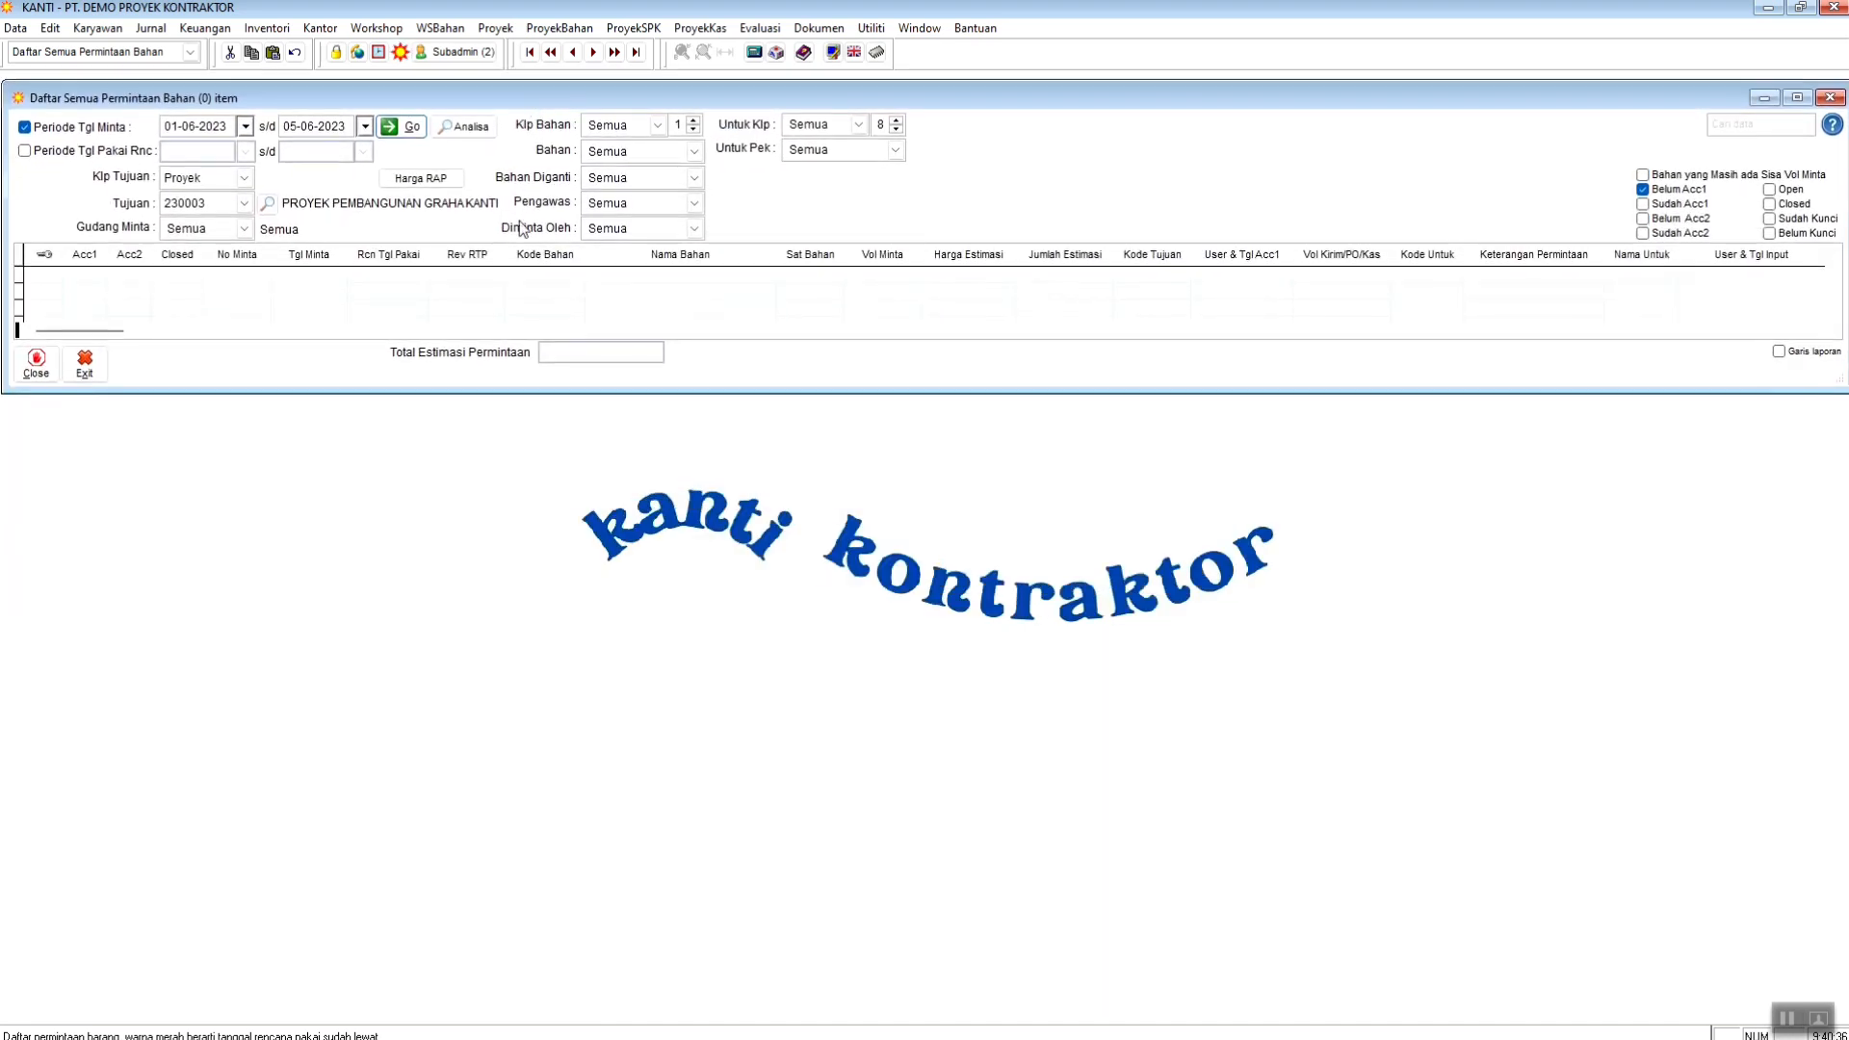
pyautogui.moveTo(495, 397); pyautogui.dragTo(450, 664)
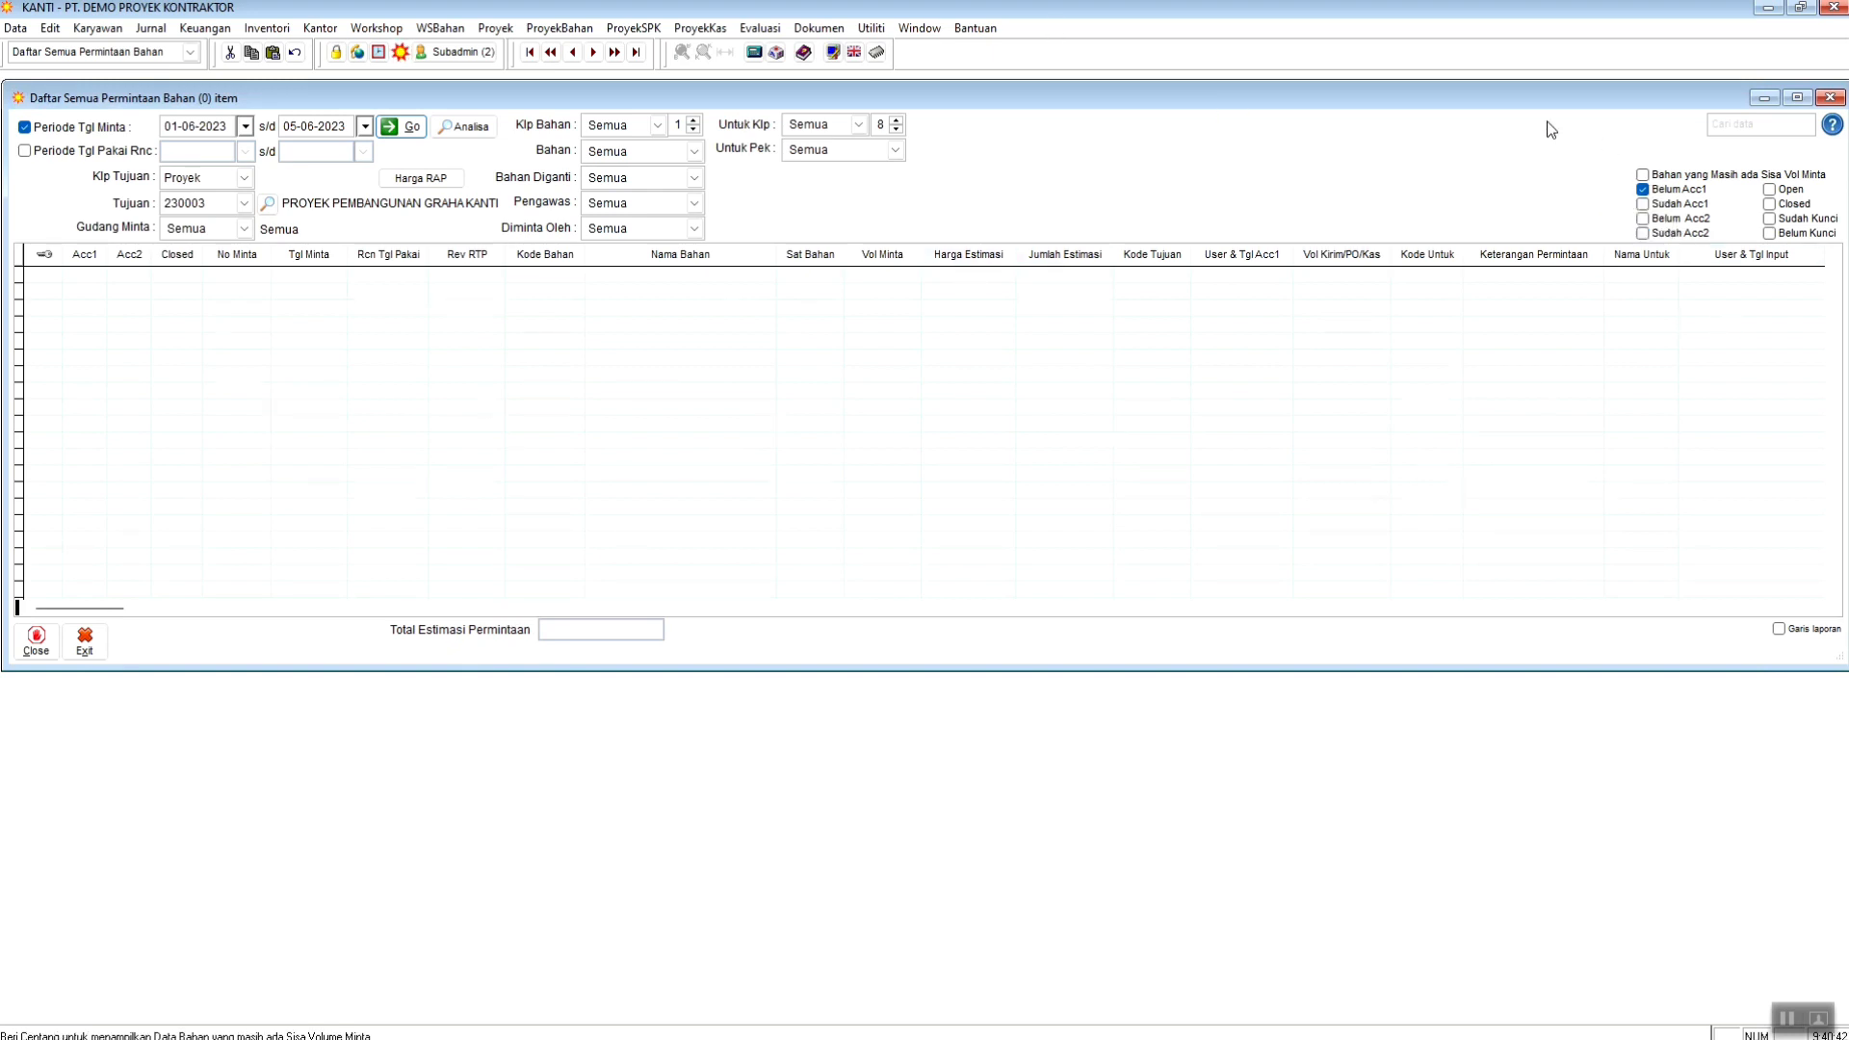
pyautogui.click(1642, 204)
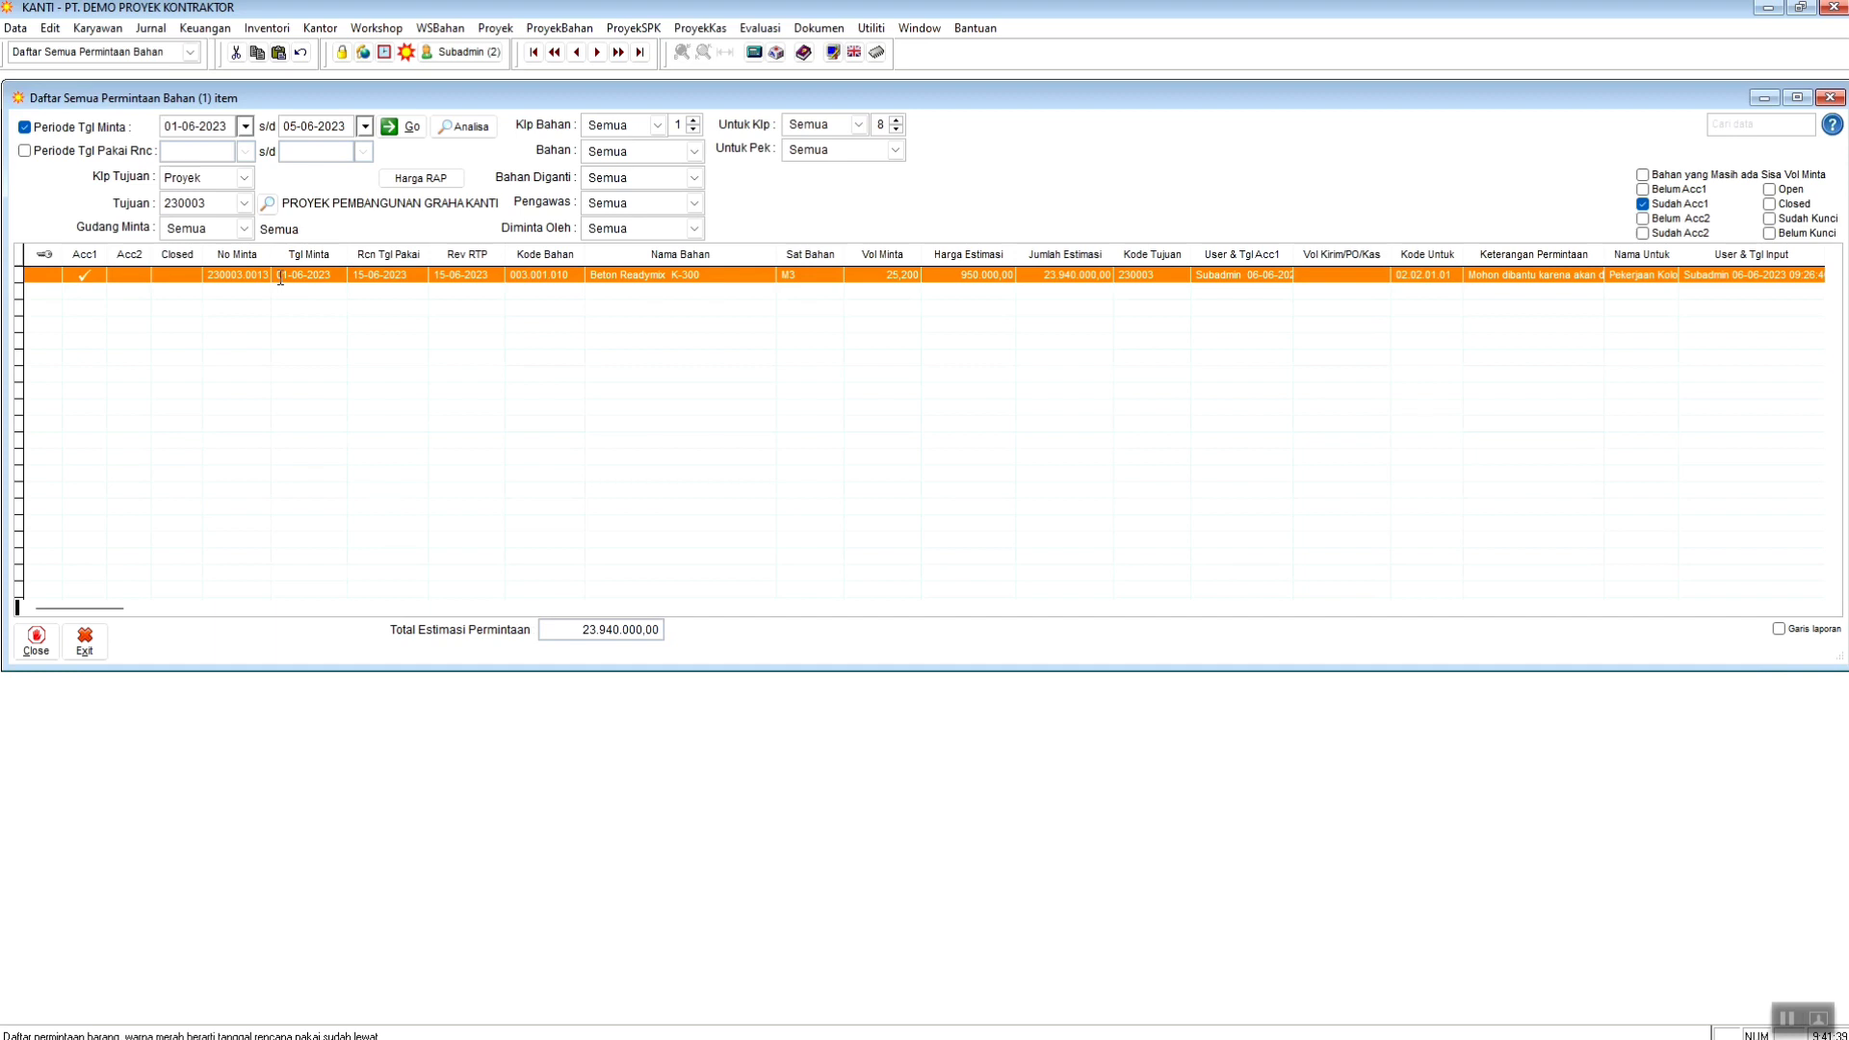
# - Analyse the Beton Readymix K-300 request, save it as an RPB, and close the request list
pyautogui.click(279, 276)
pyautogui.click(465, 127)
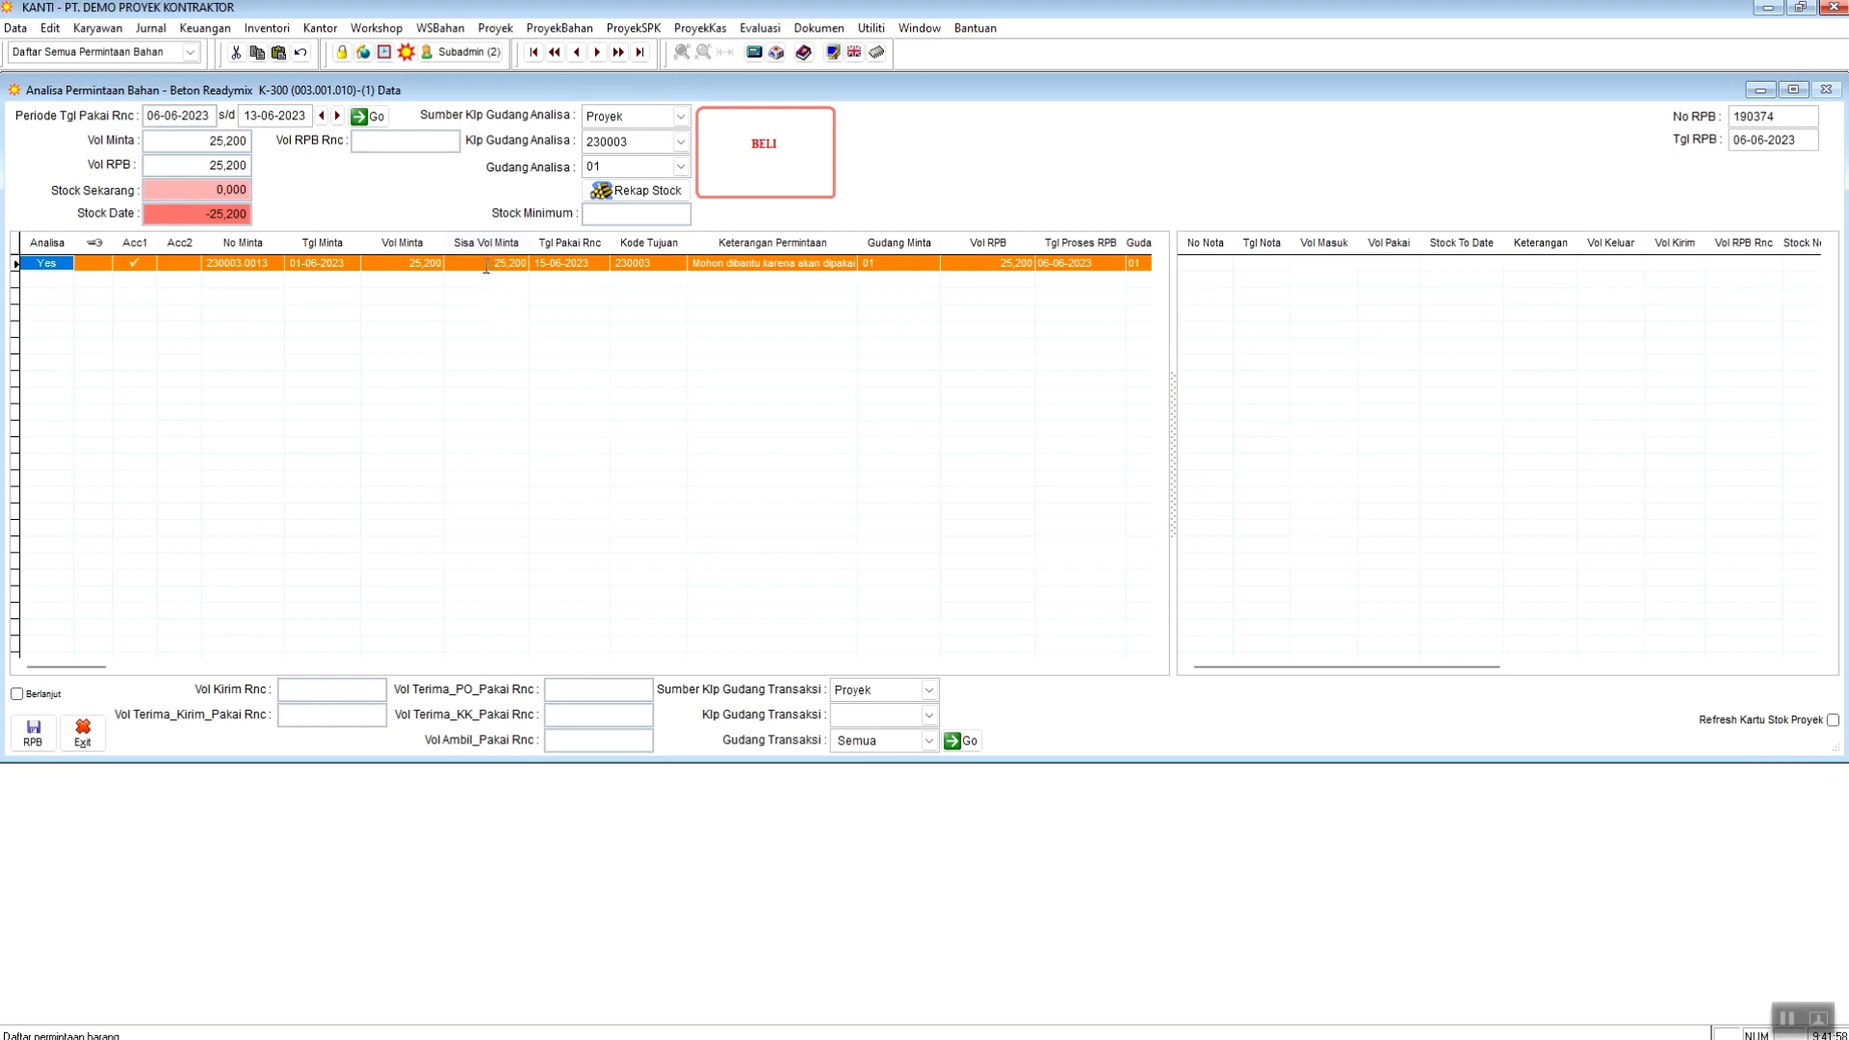
pyautogui.click(32, 734)
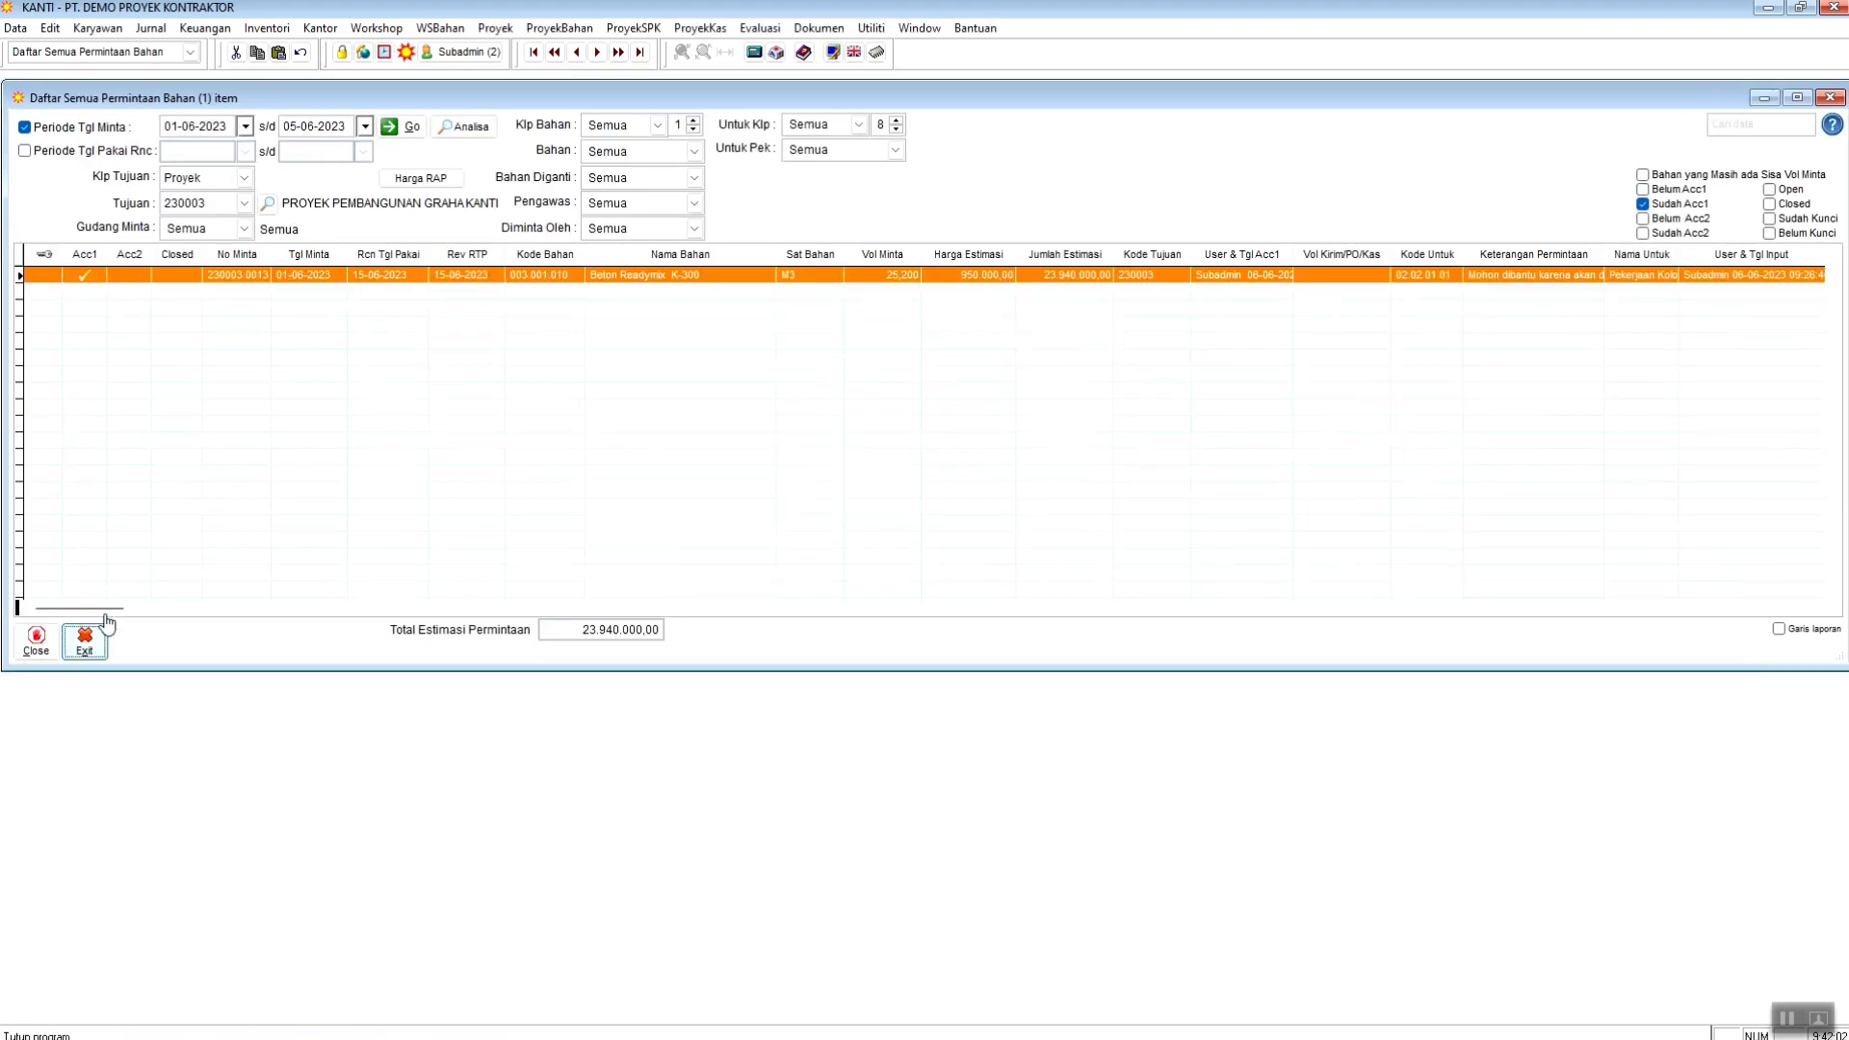
pyautogui.click(107, 624)
# - Start a new material purchase order with Proyek as the destination group
pyautogui.click(260, 31)
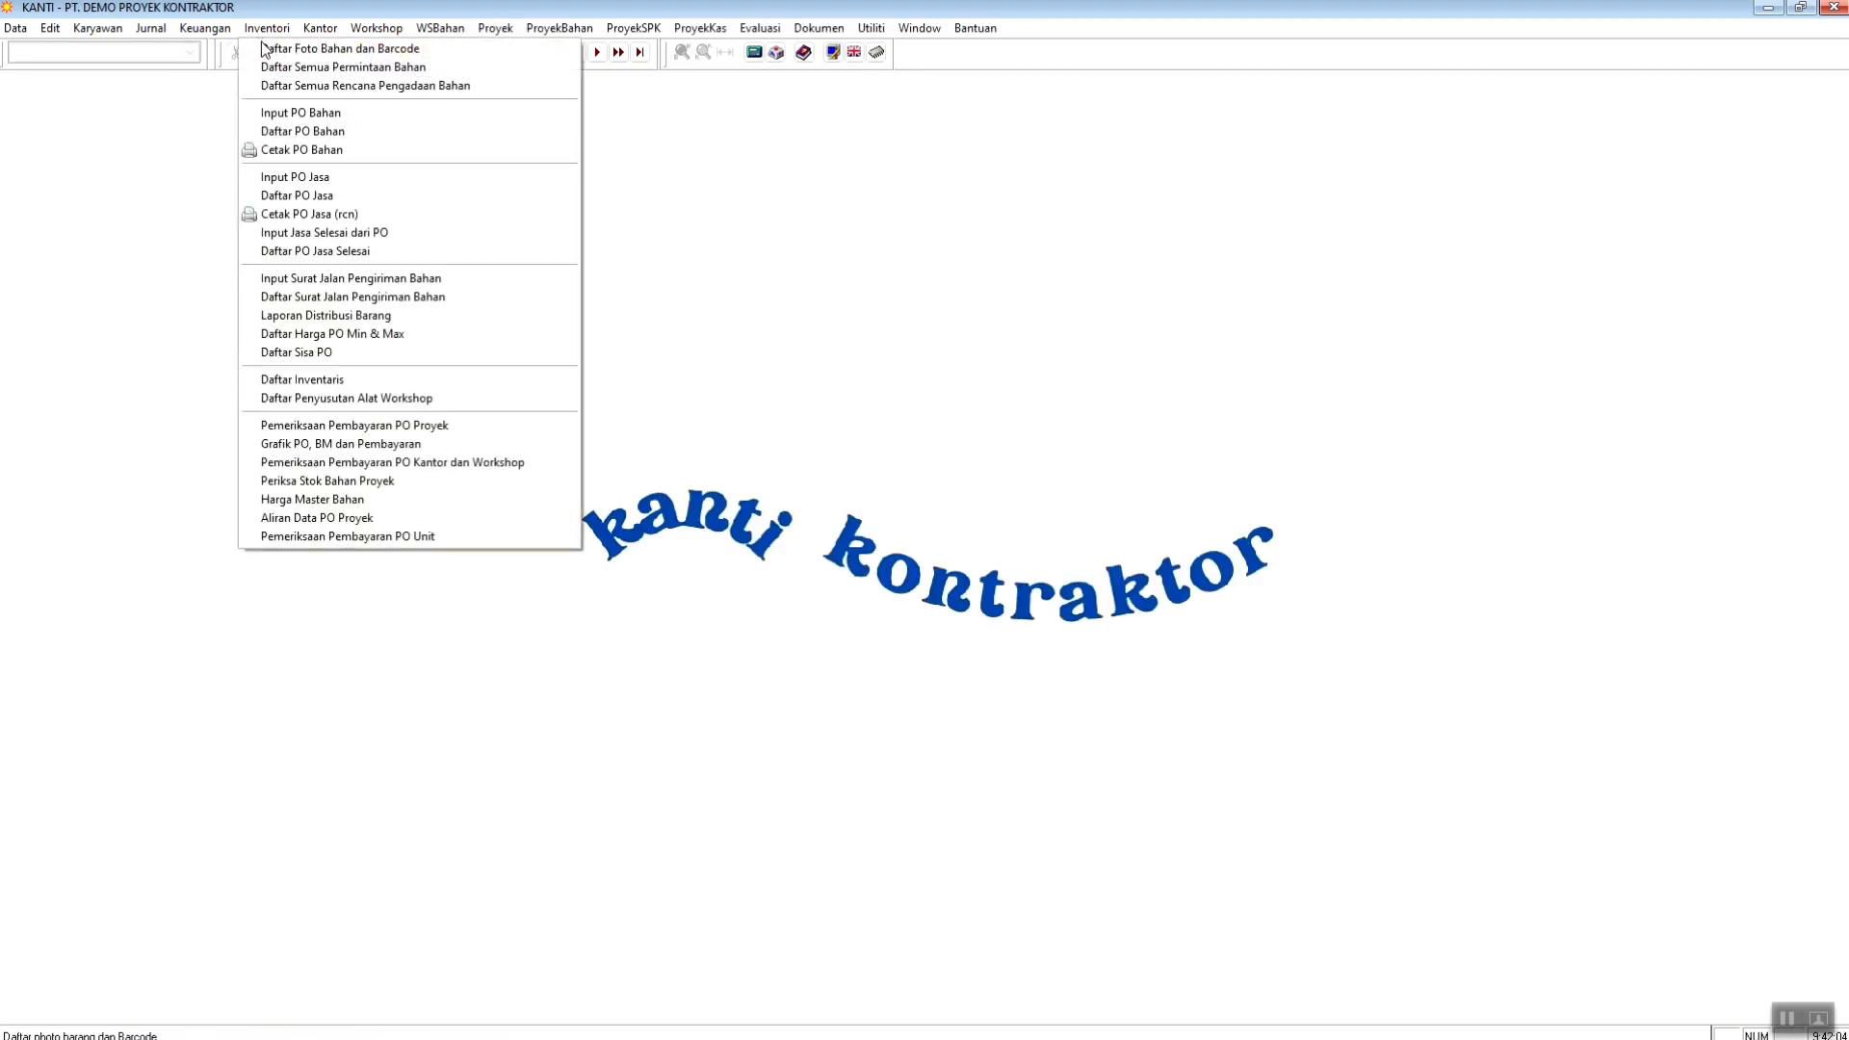
pyautogui.click(316, 112)
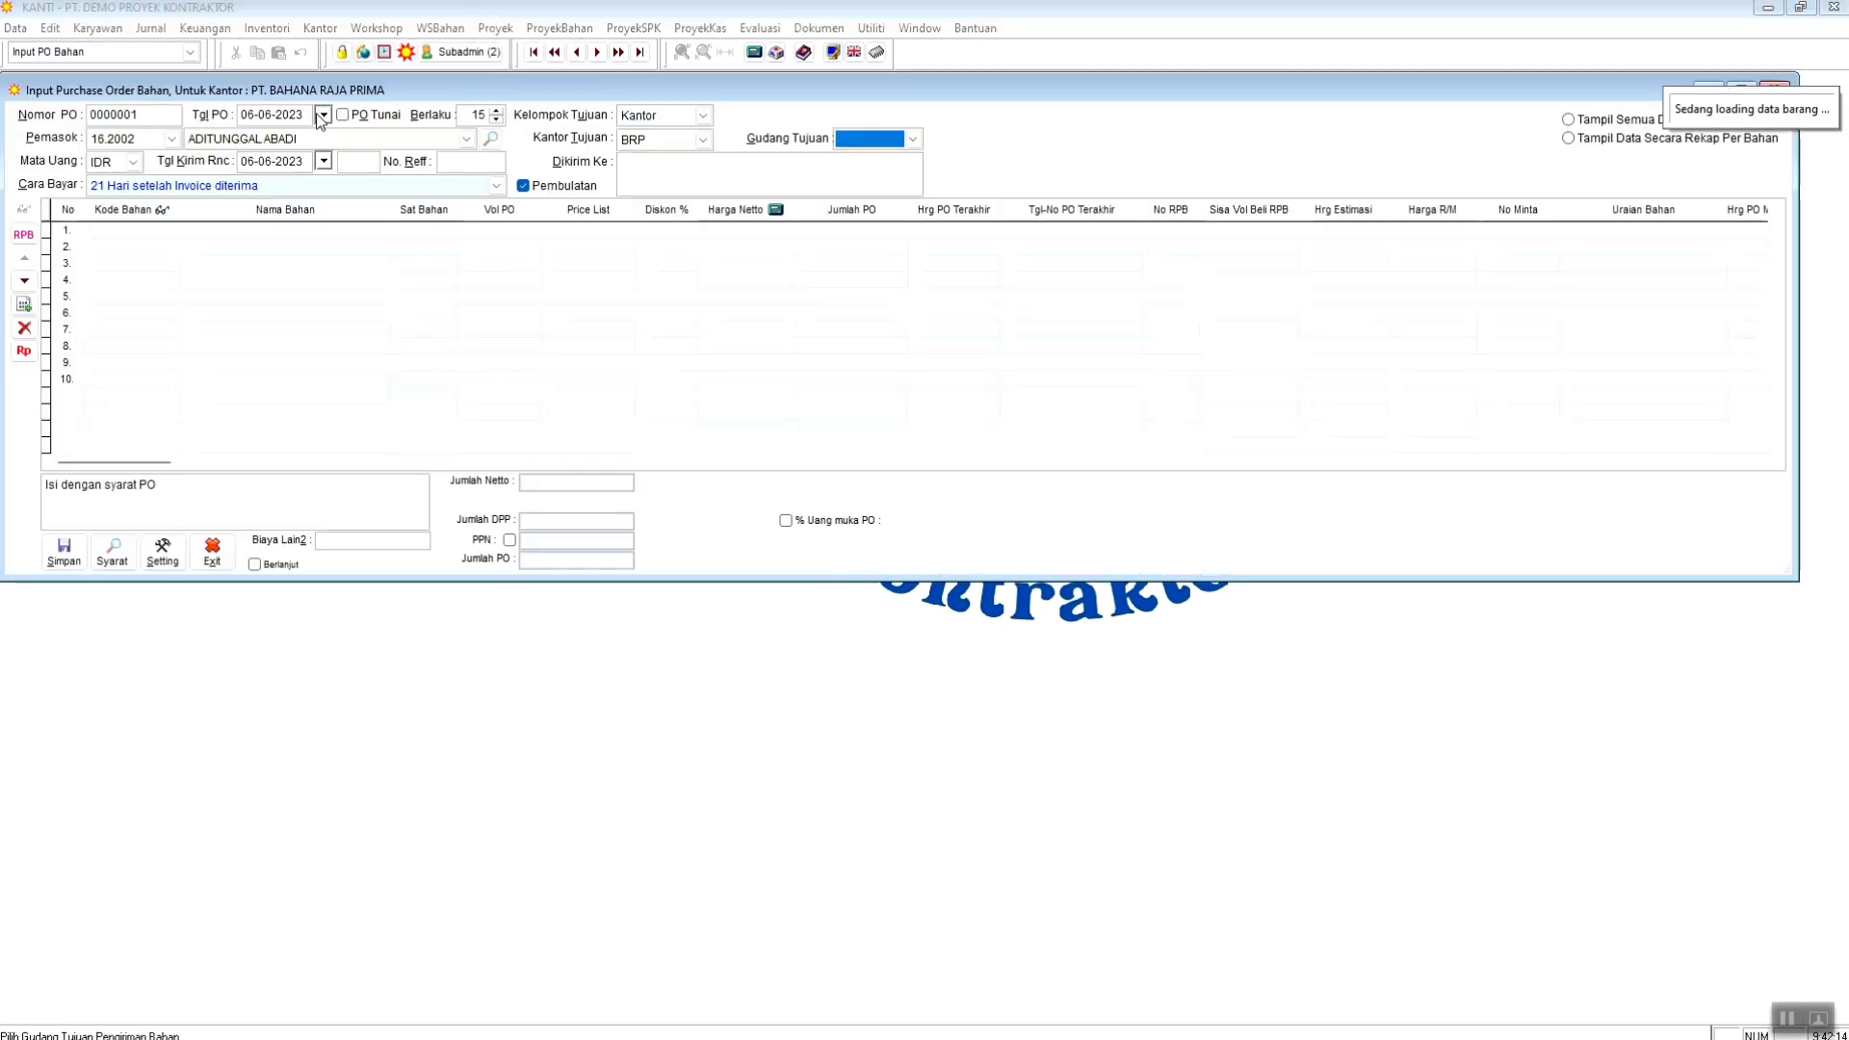
pyautogui.click(1057, 597)
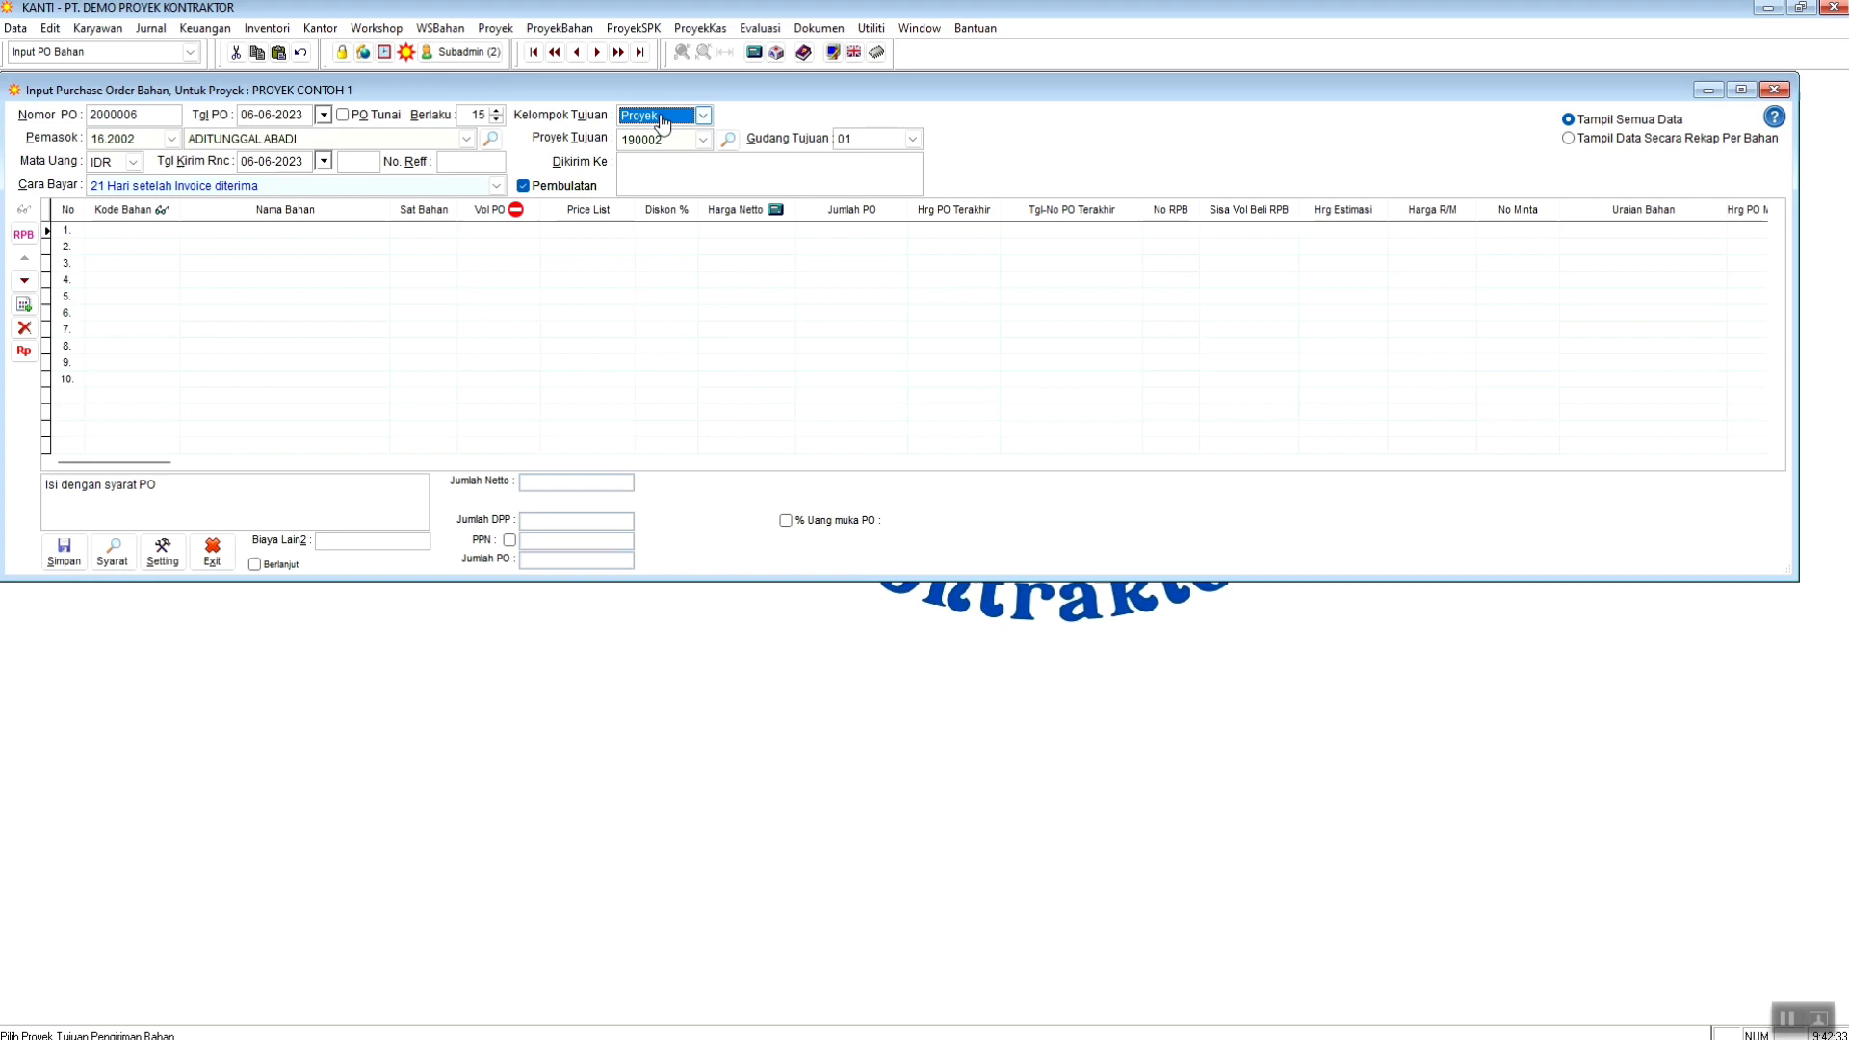
pyautogui.click(661, 116)
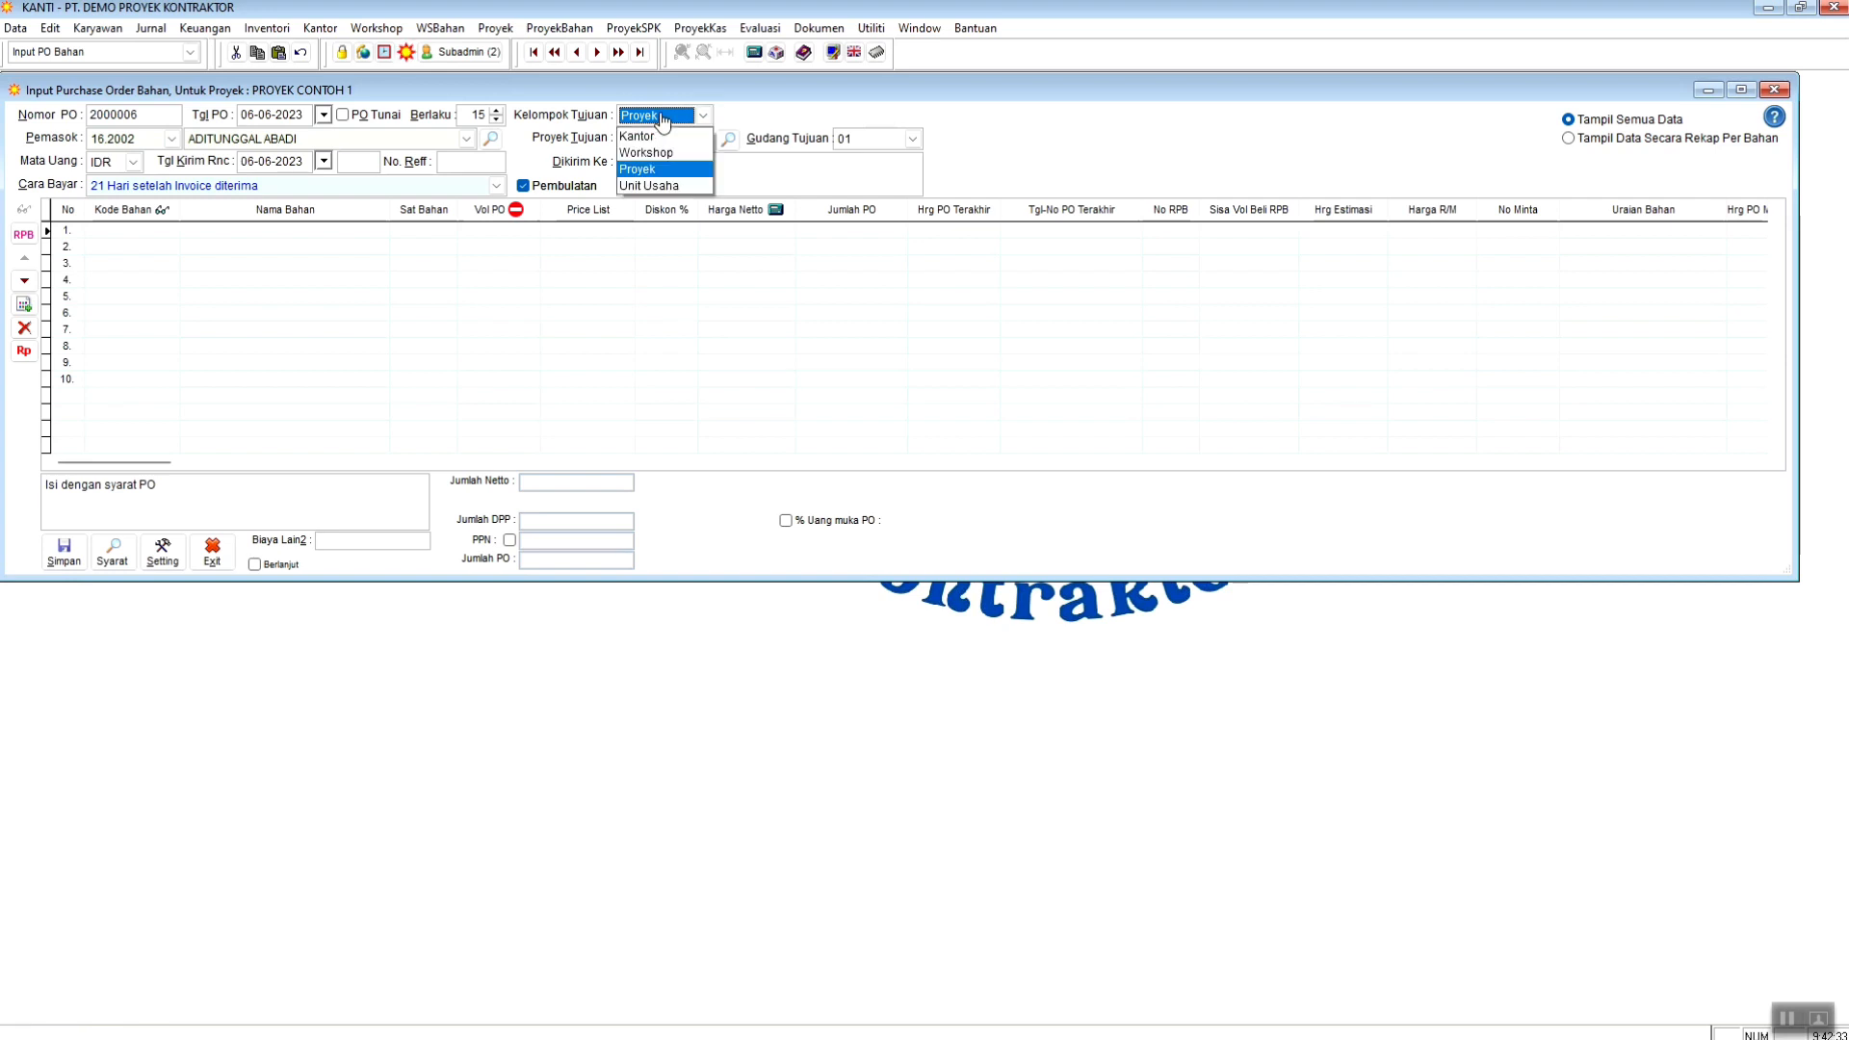
pyautogui.click(637, 169)
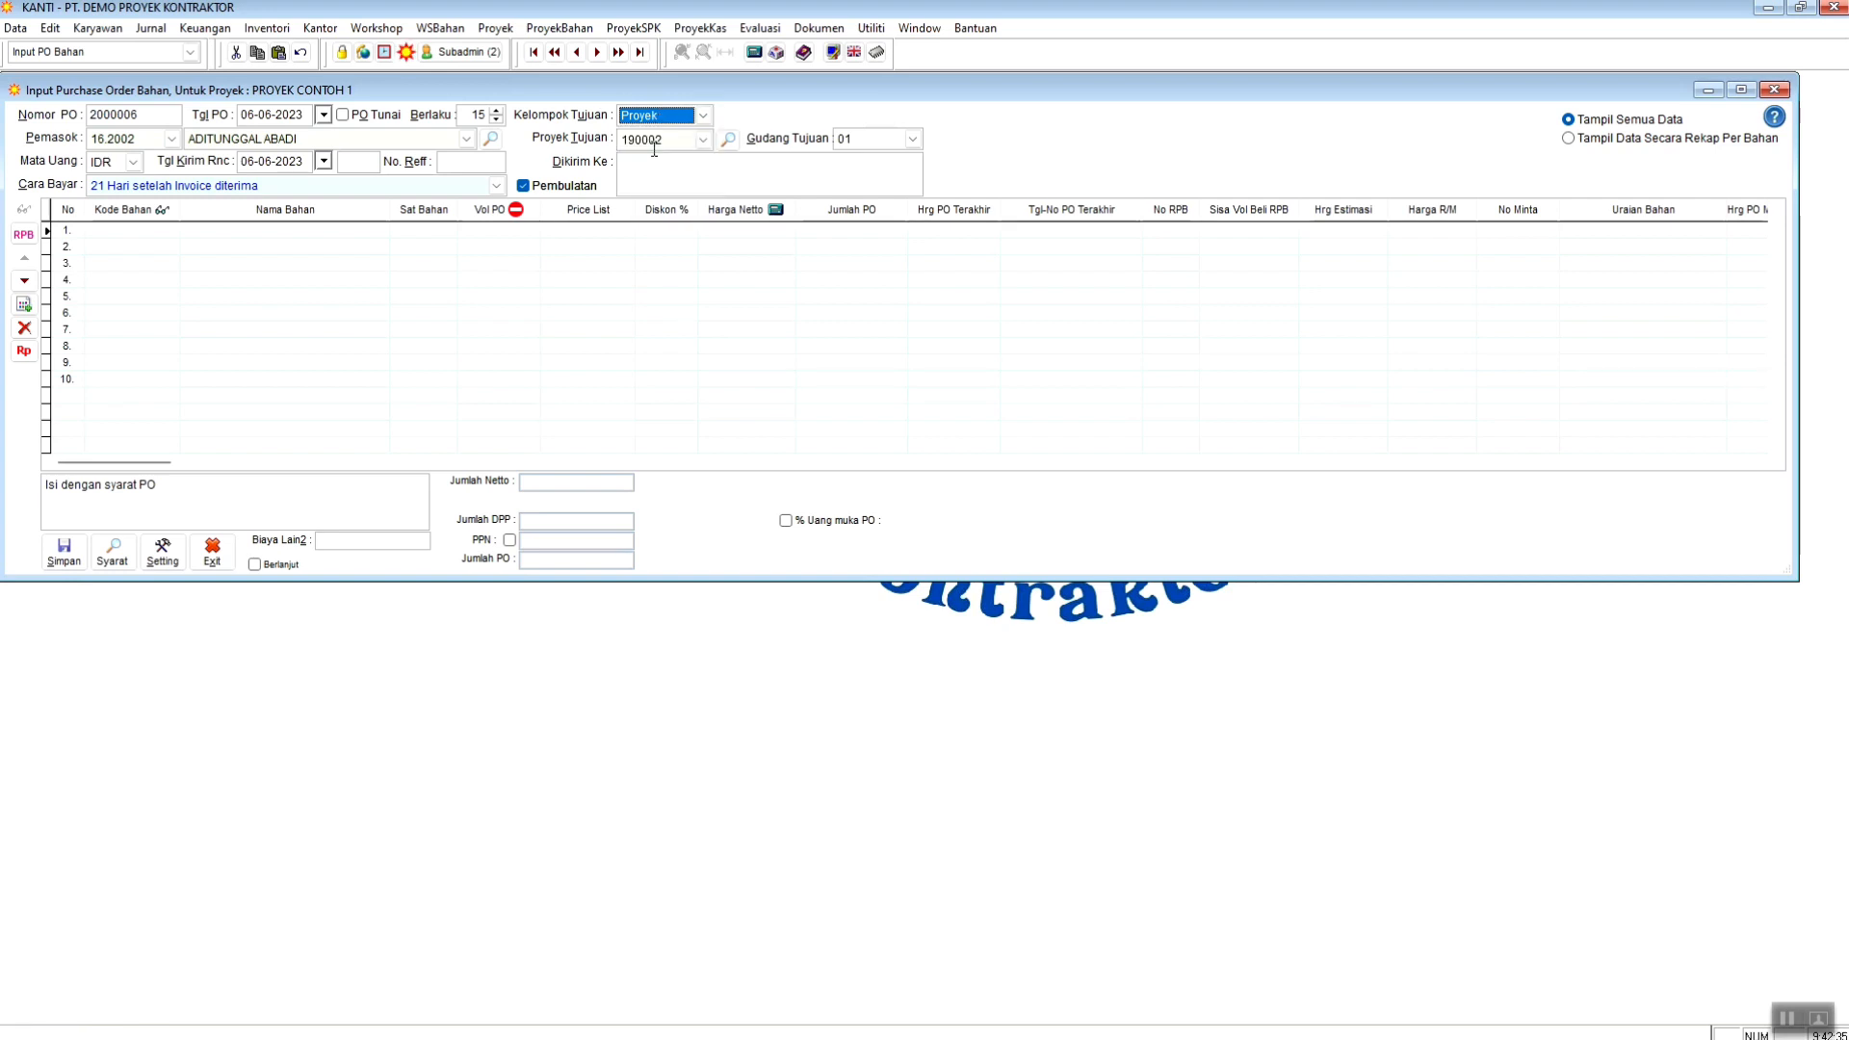
# - Set the purchase order's destination project to 230003, PROYEK PEMBANGUNAN GRAHA KANTI, using the first of its two entries
pyautogui.click(703, 140)
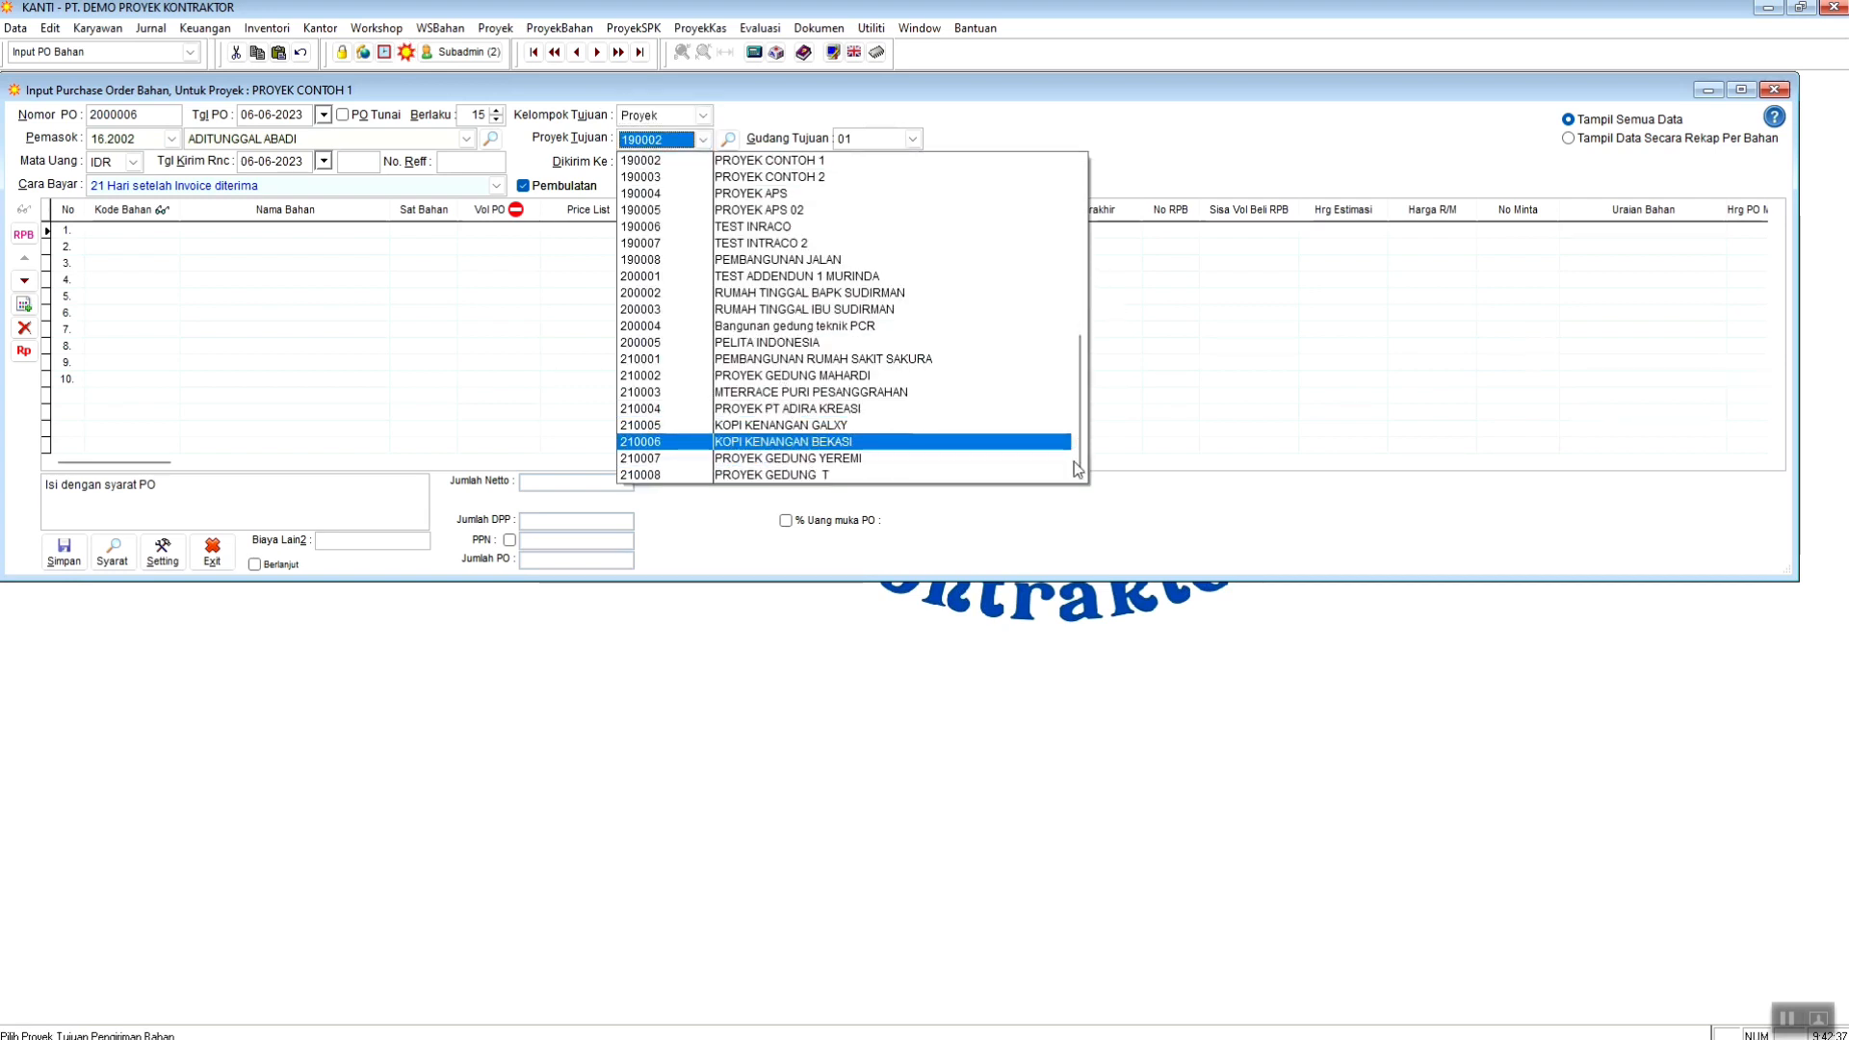
pyautogui.scroll(-8, 890, 465)
pyautogui.click(661, 375)
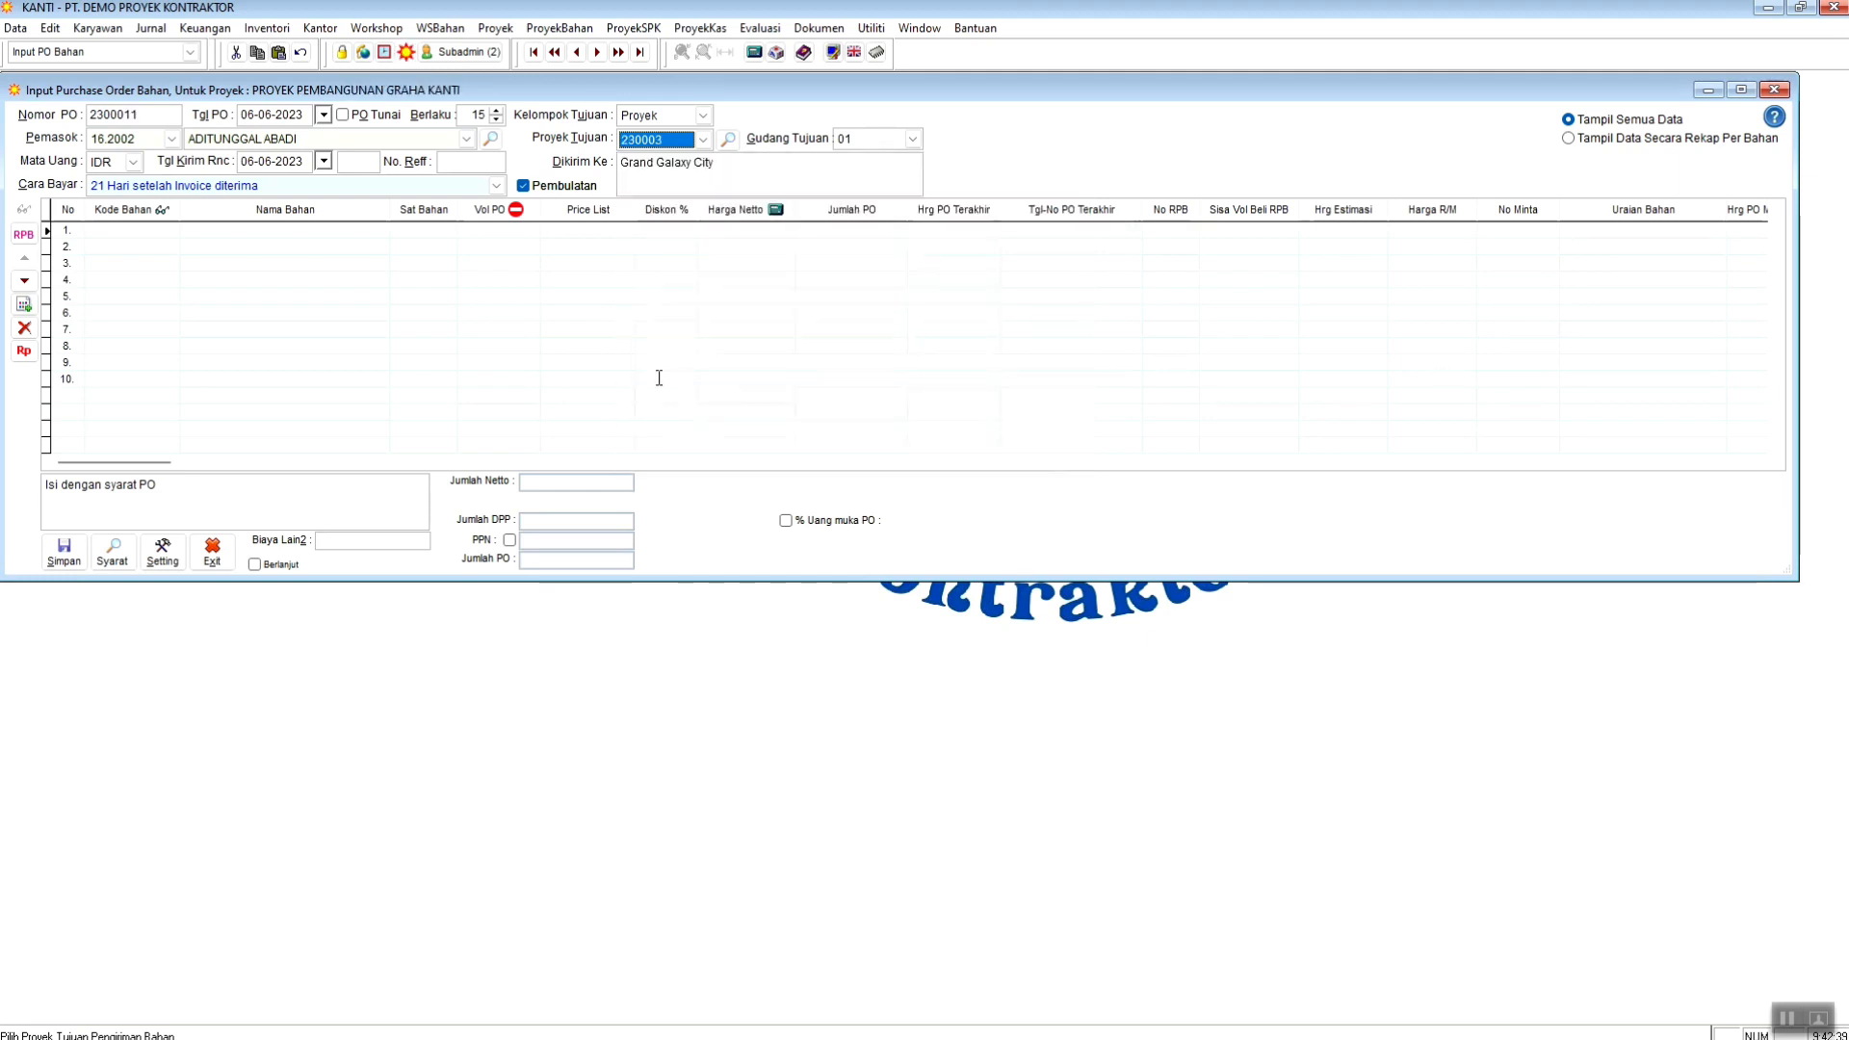
pyautogui.click(703, 139)
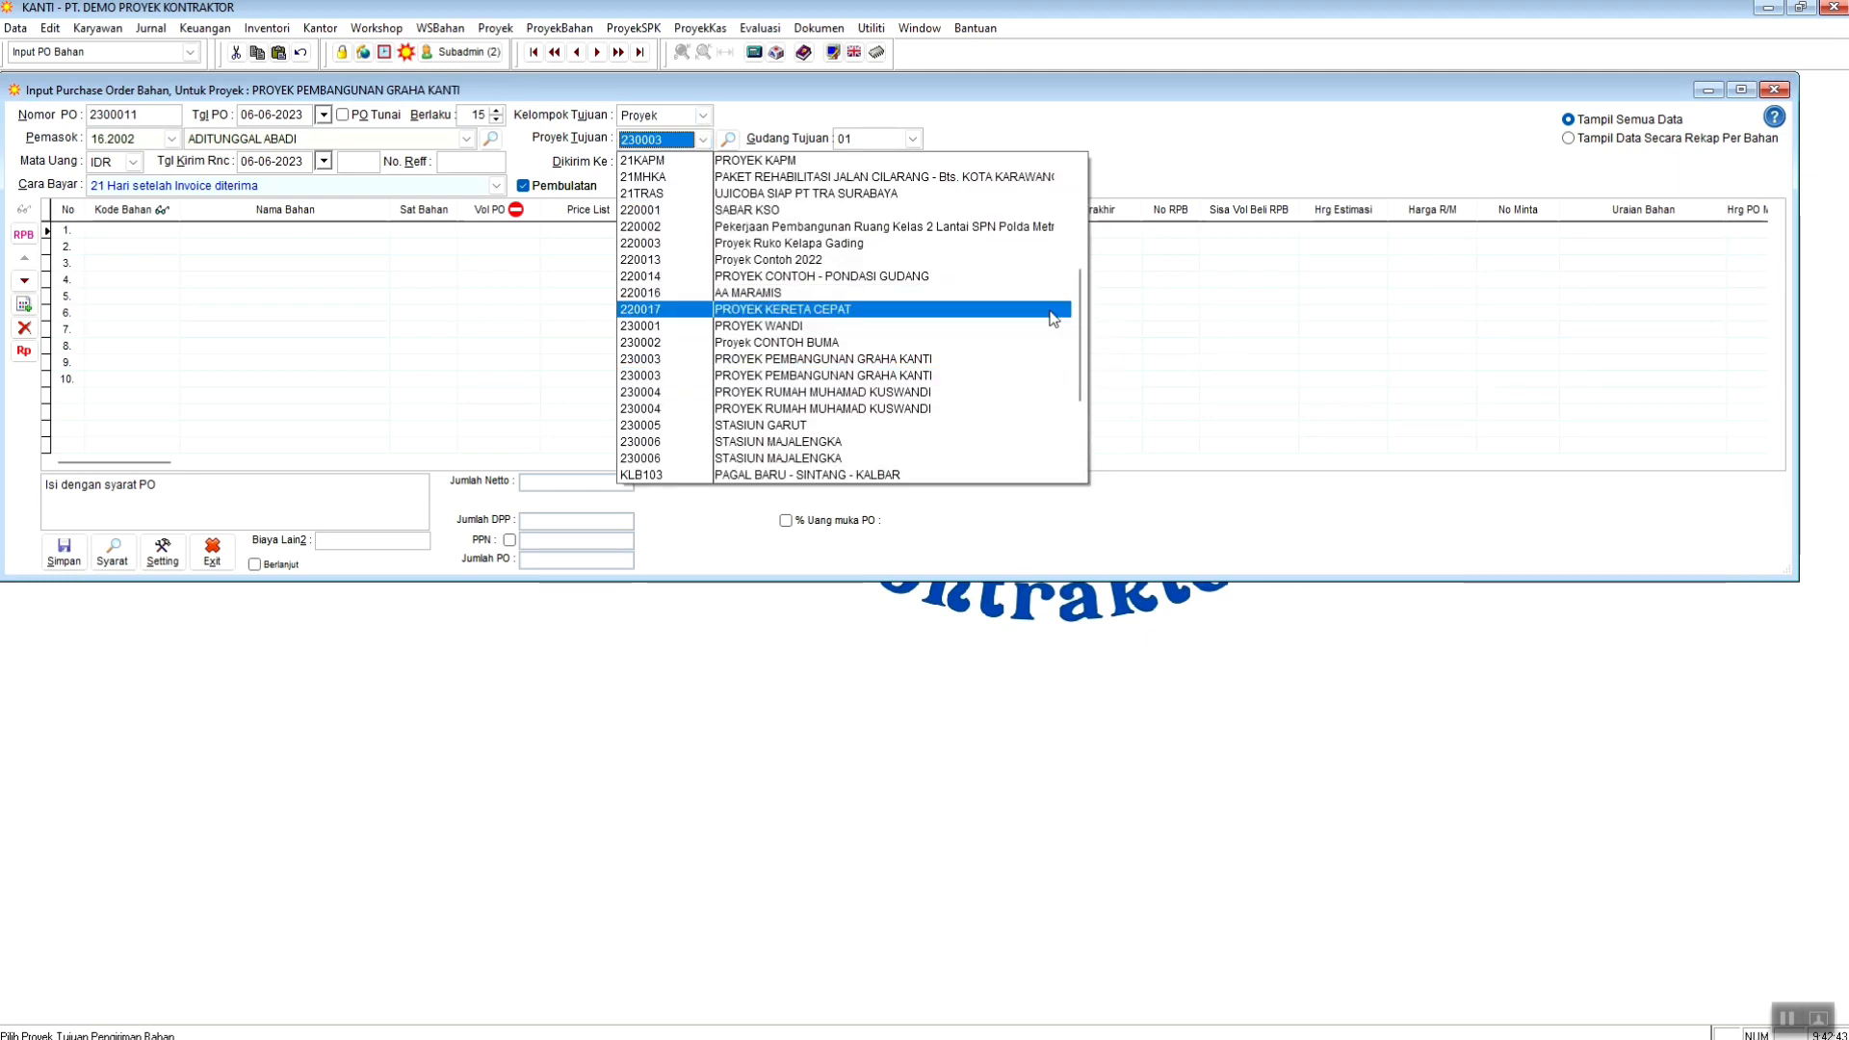
pyautogui.scroll(9, 1084, 318)
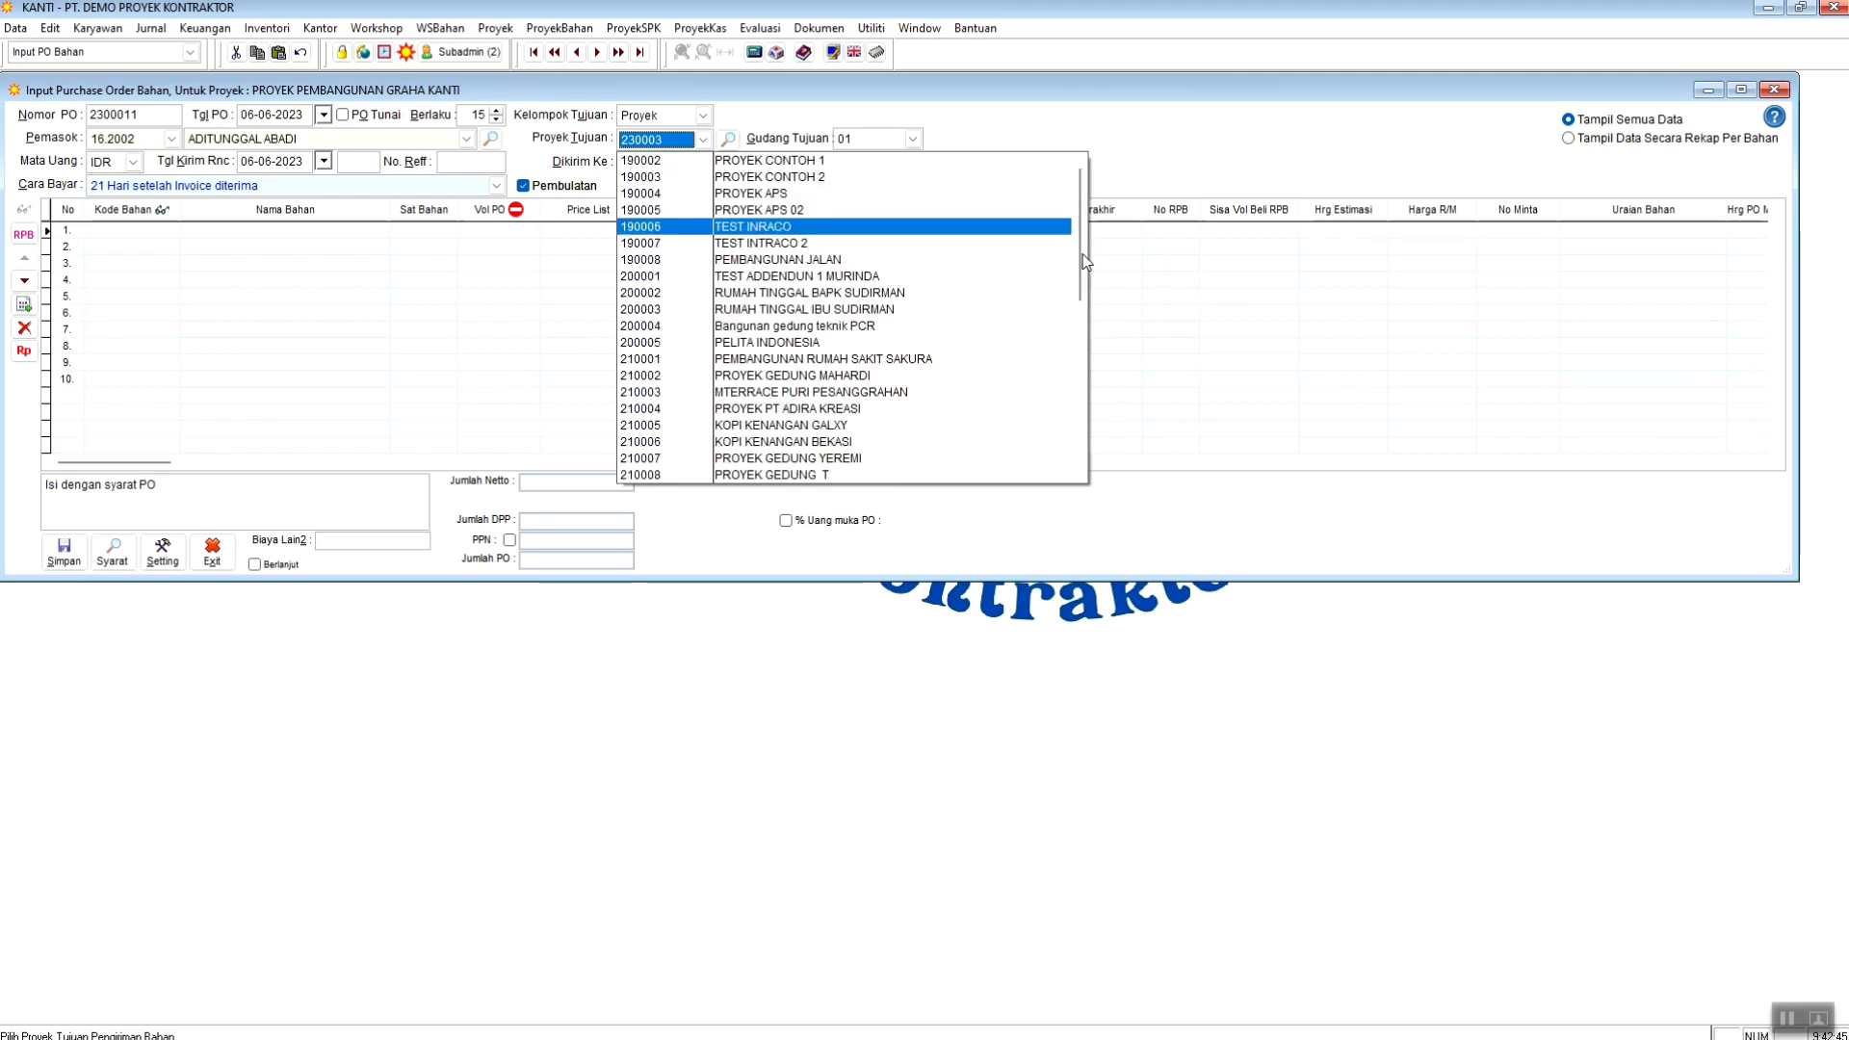
pyautogui.scroll(-9, 1086, 255)
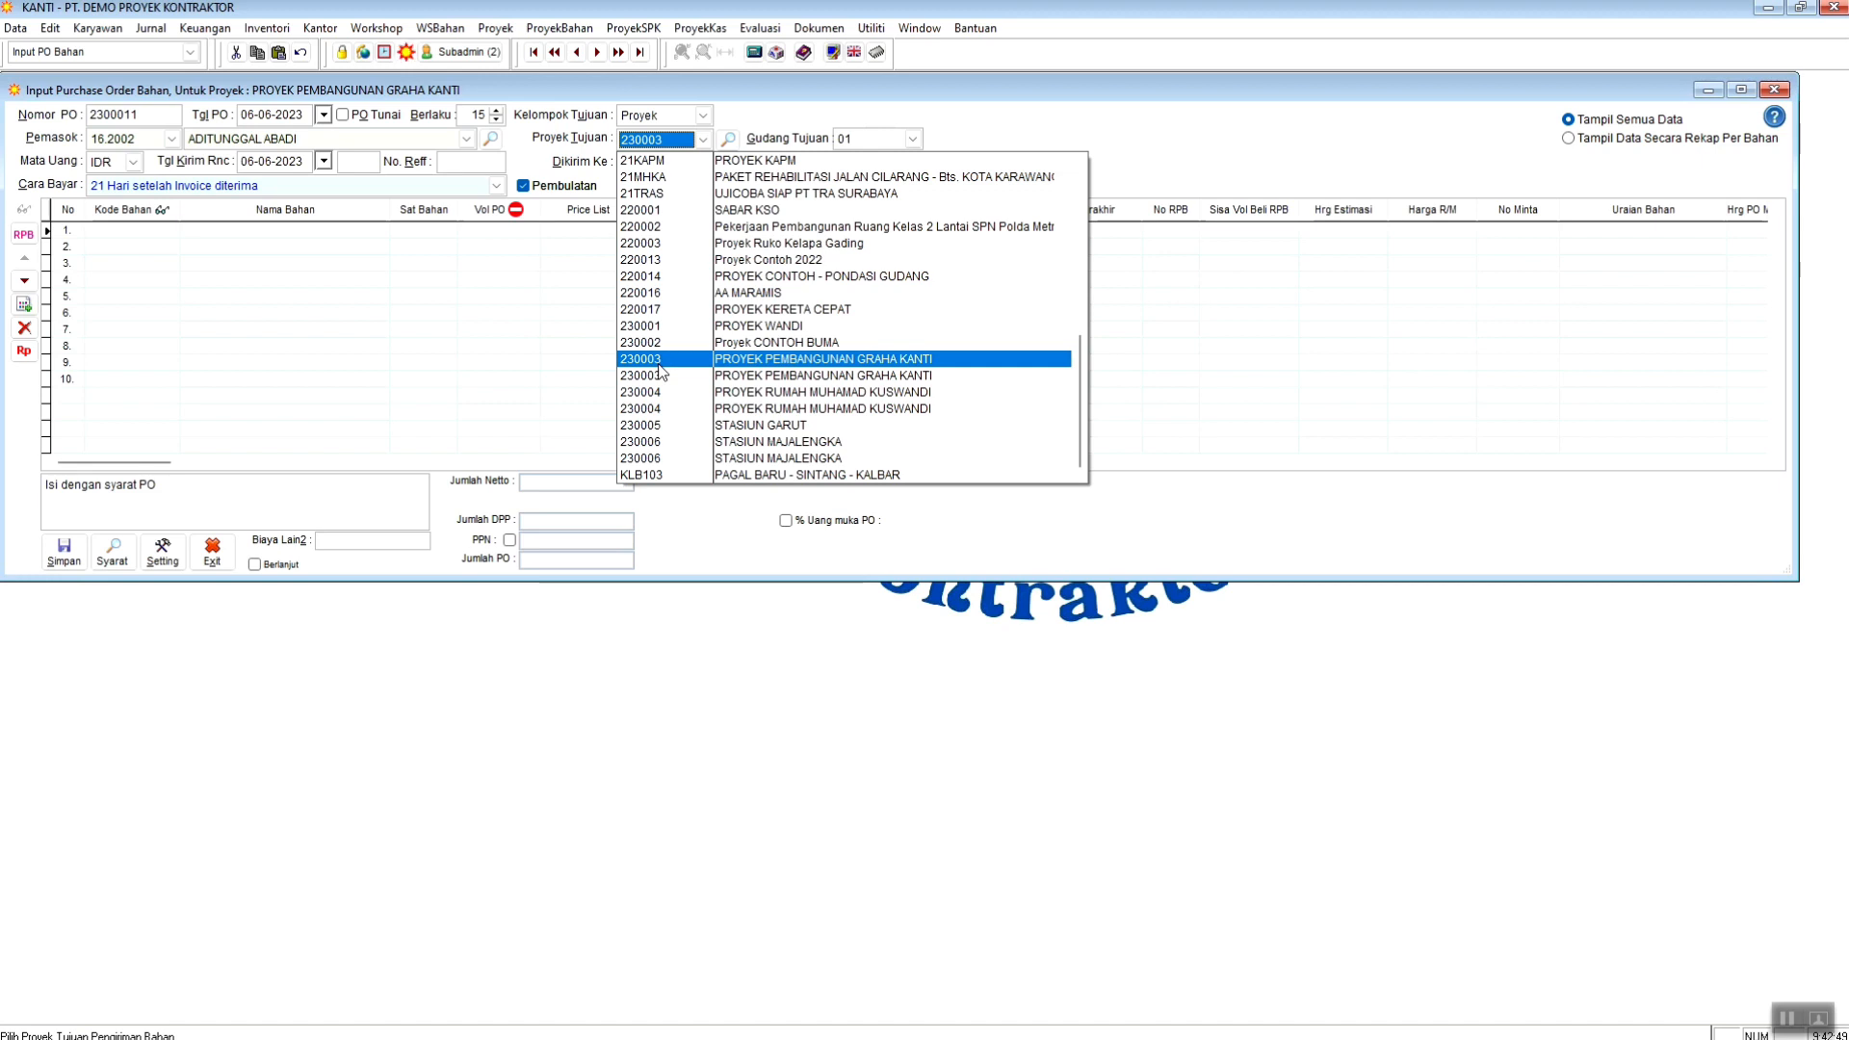
pyautogui.click(728, 362)
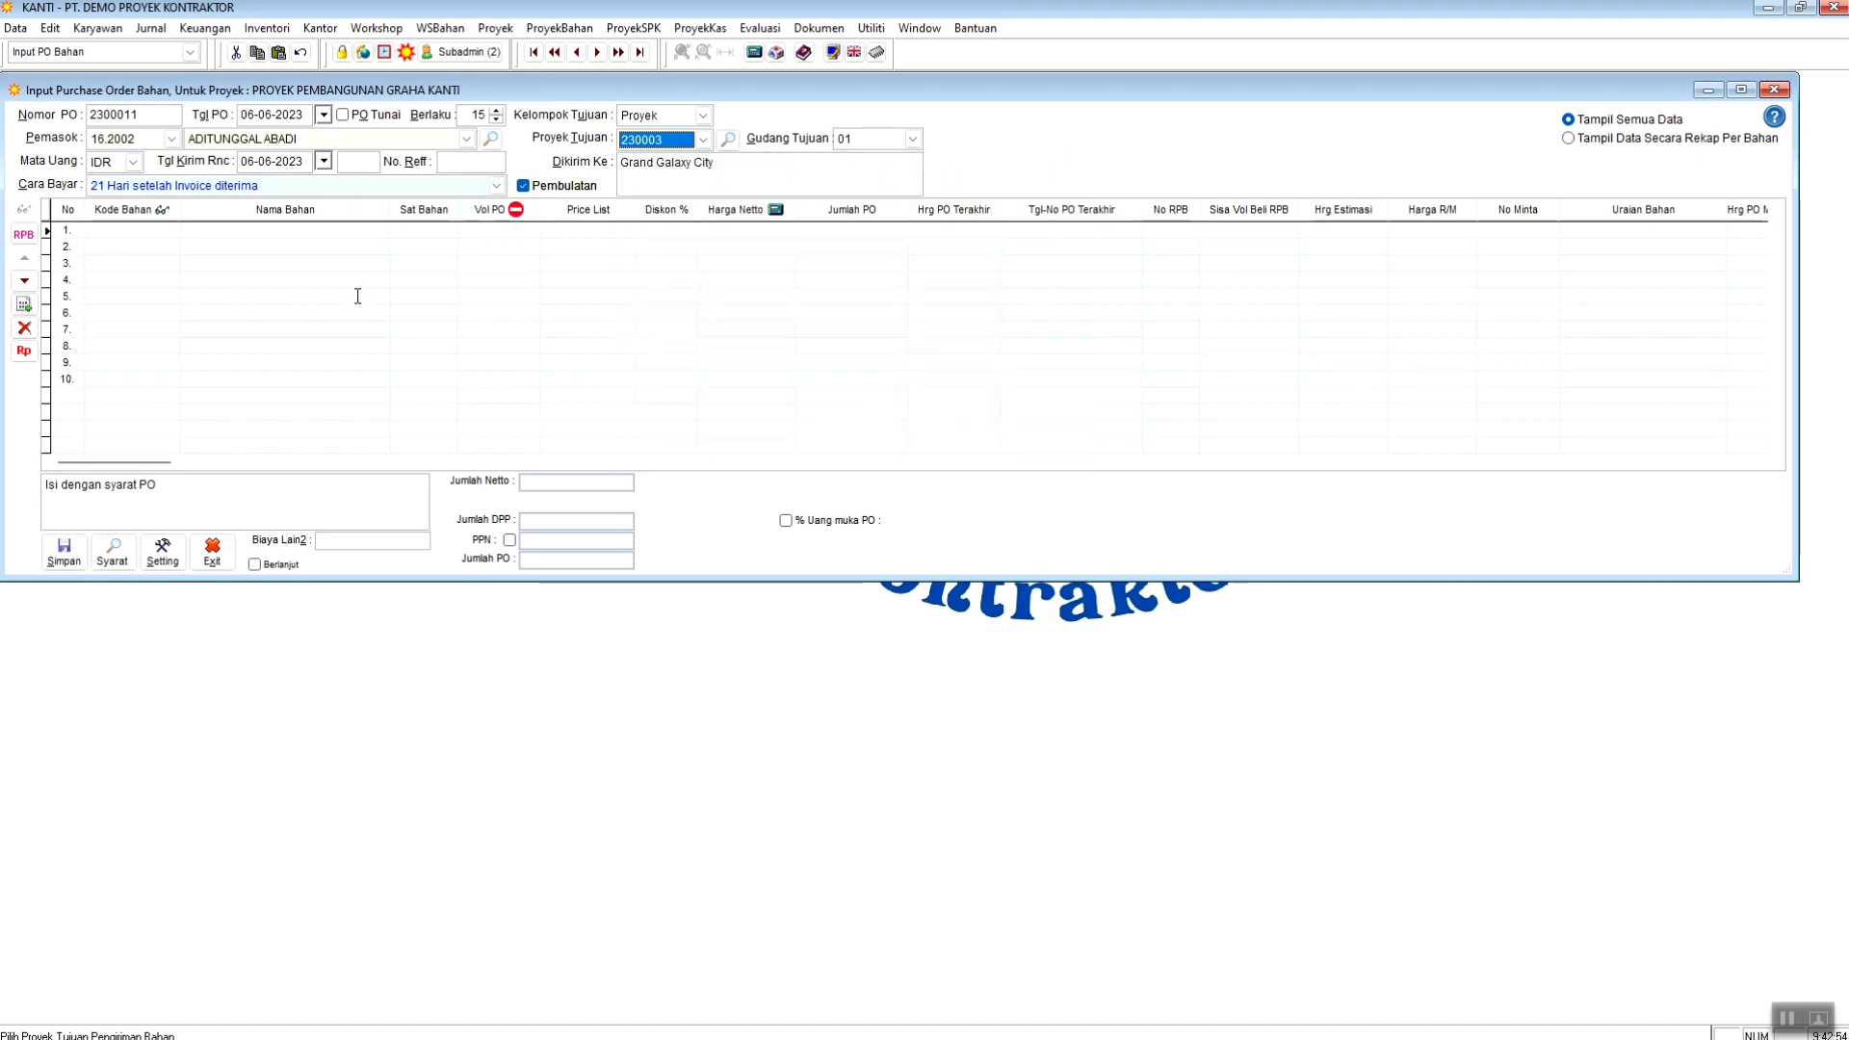
# - Set the planned delivery date to 15-06-2023 and the payment terms to 7 Hari setelah Invoice diterima
pyautogui.click(322, 161)
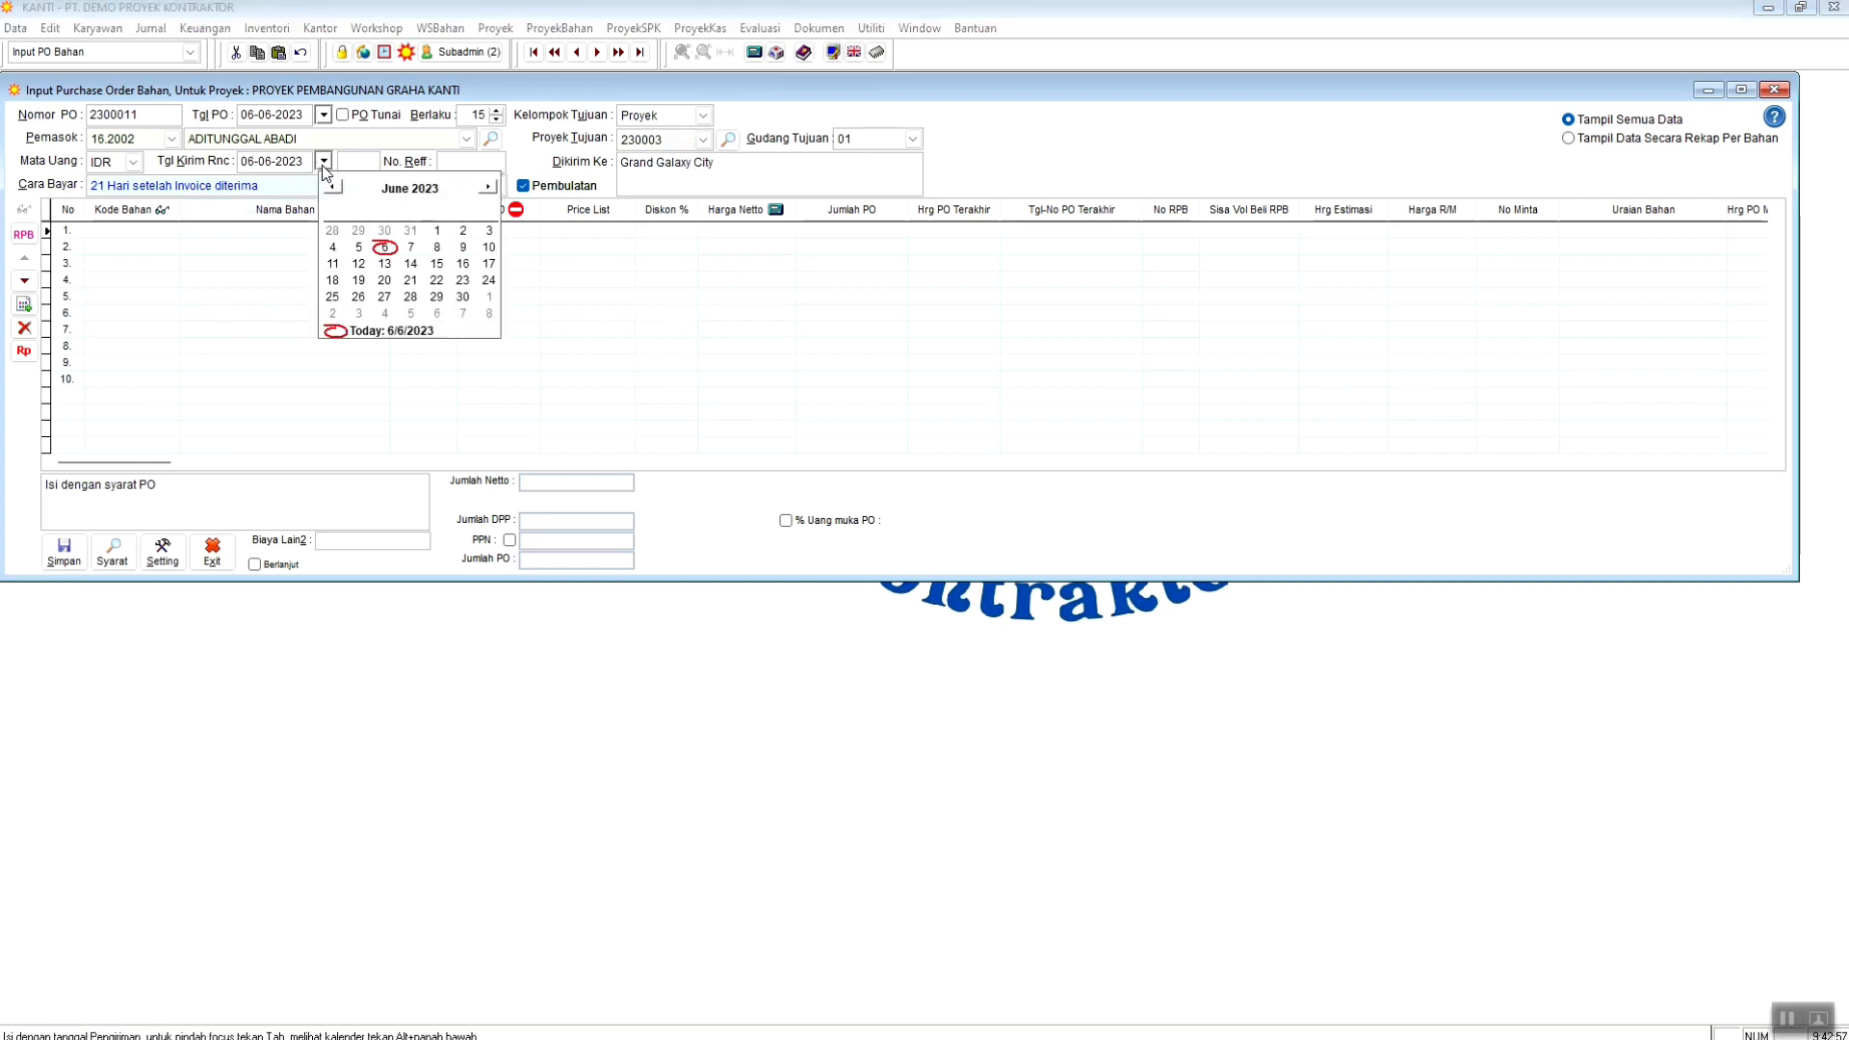
pyautogui.click(438, 266)
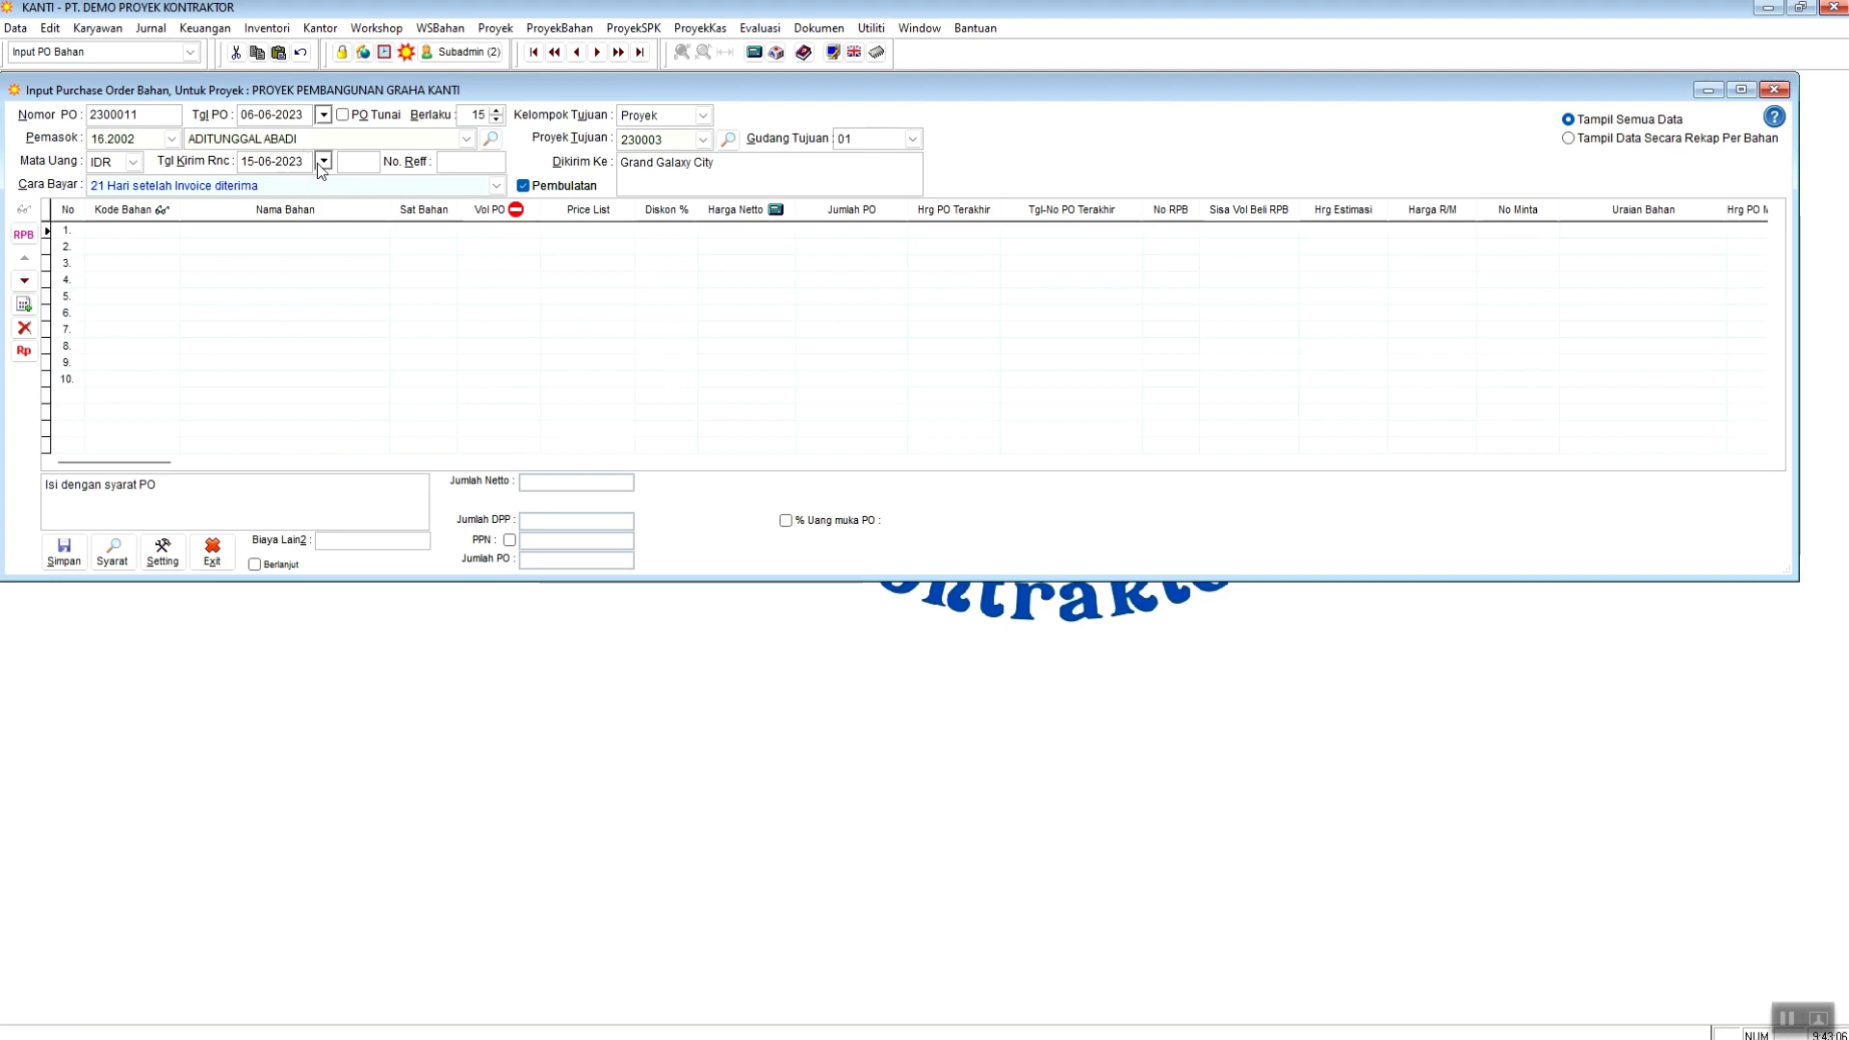
pyautogui.click(314, 189)
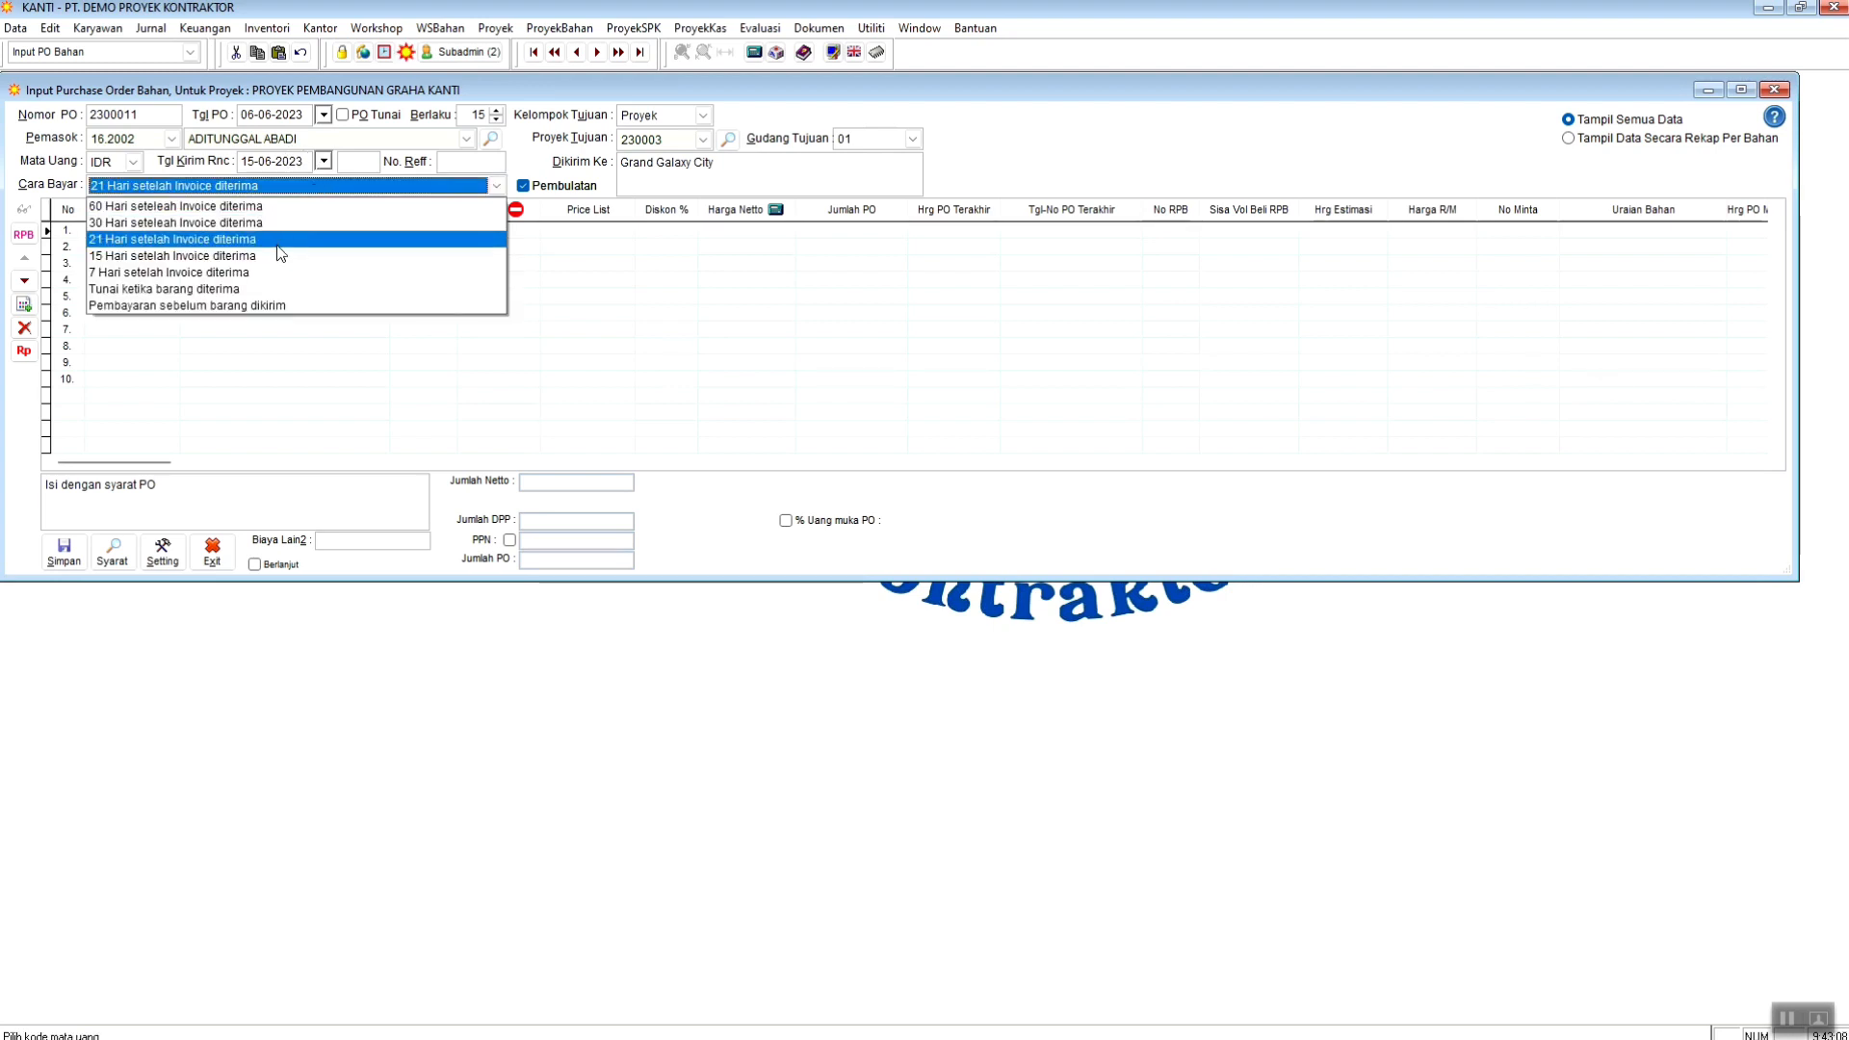
pyautogui.click(268, 273)
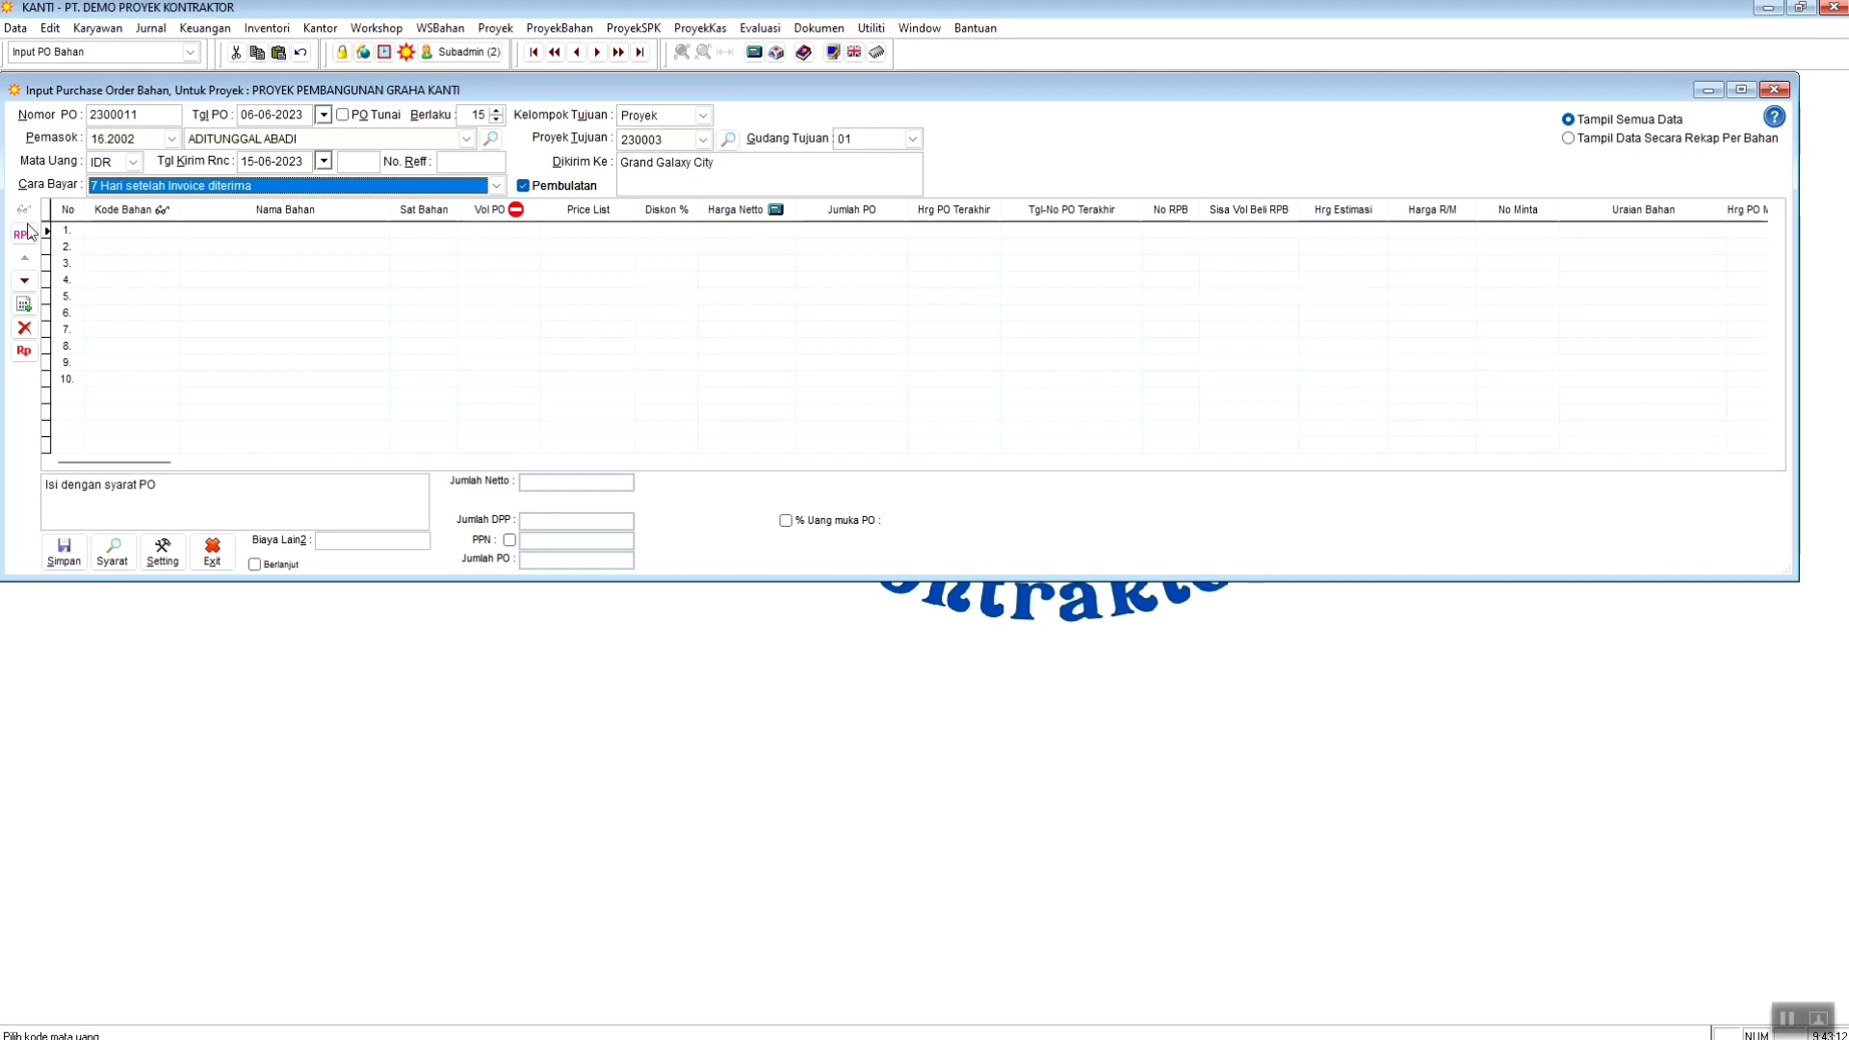
# - Add the Beton Readymix K-300 item from the purchase plan dated 06-06-2023, volume 25,200 m3, to the purchase order
pyautogui.click(80, 249)
pyautogui.click(29, 236)
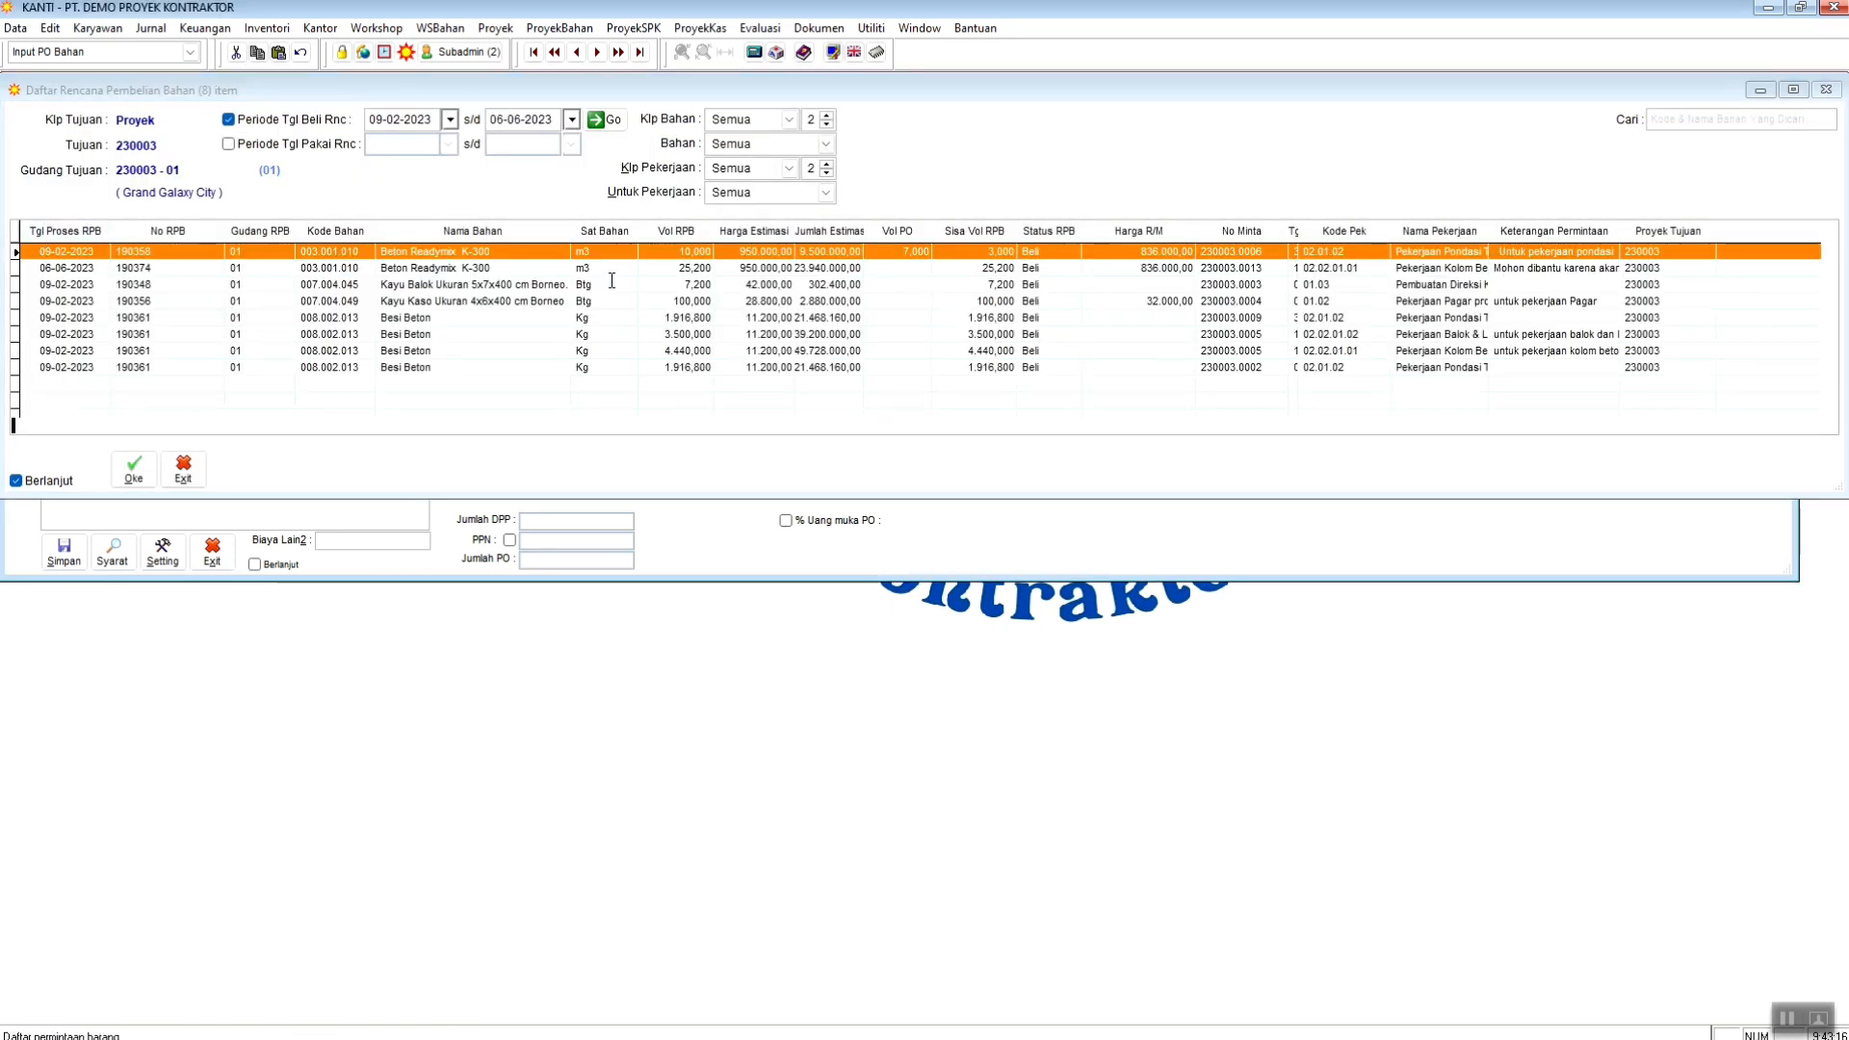
pyautogui.click(678, 270)
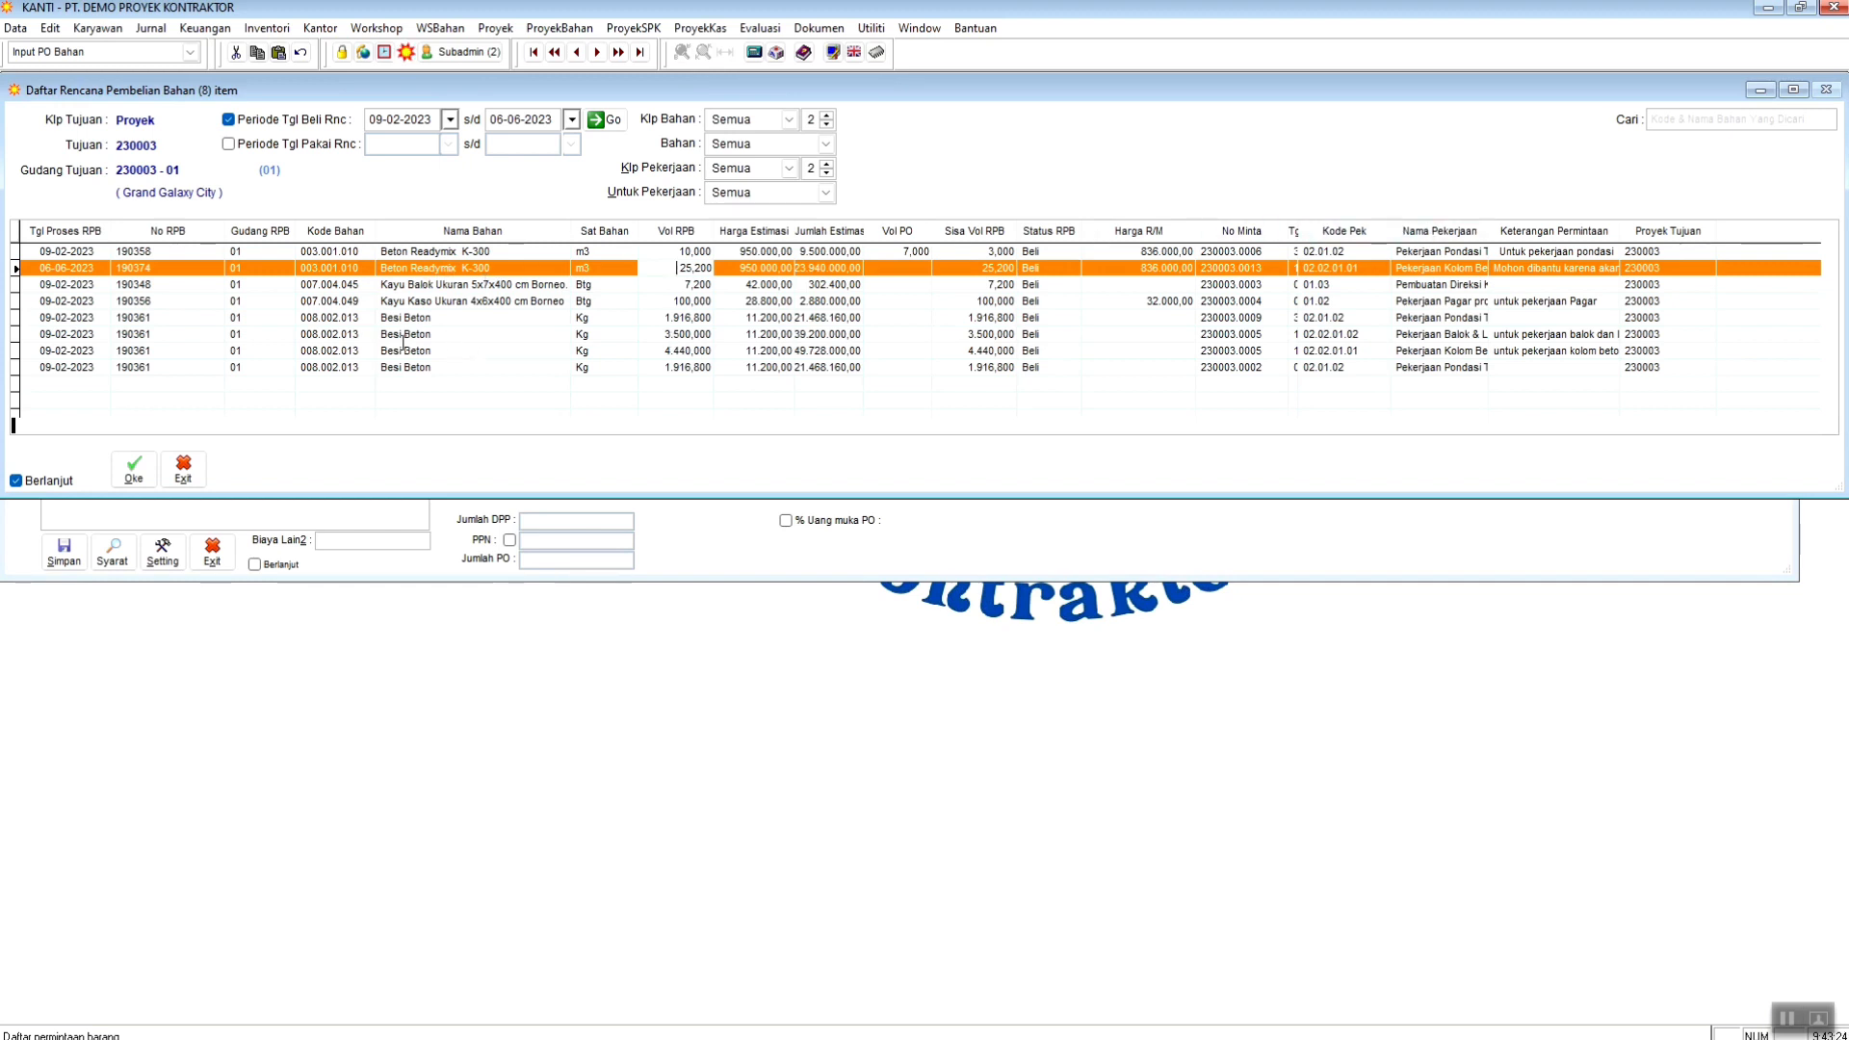
pyautogui.doubleClick(366, 268)
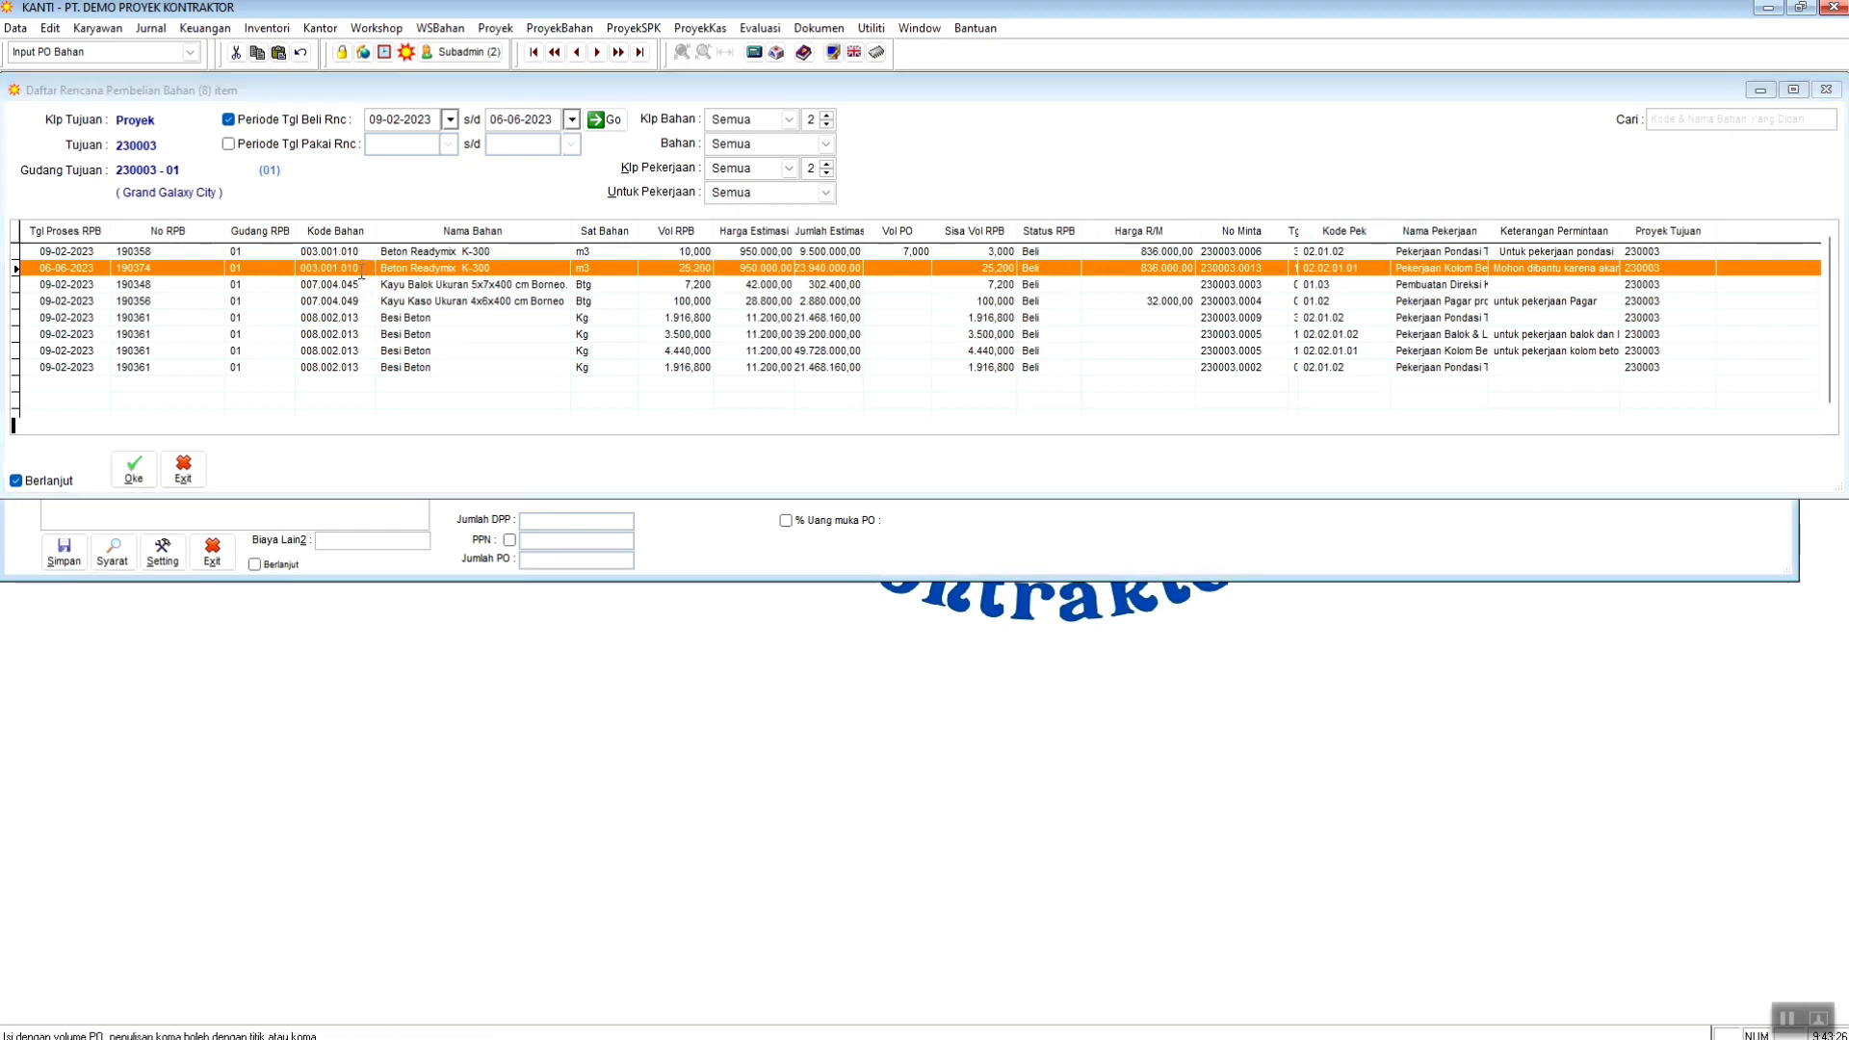
pyautogui.click(121, 481)
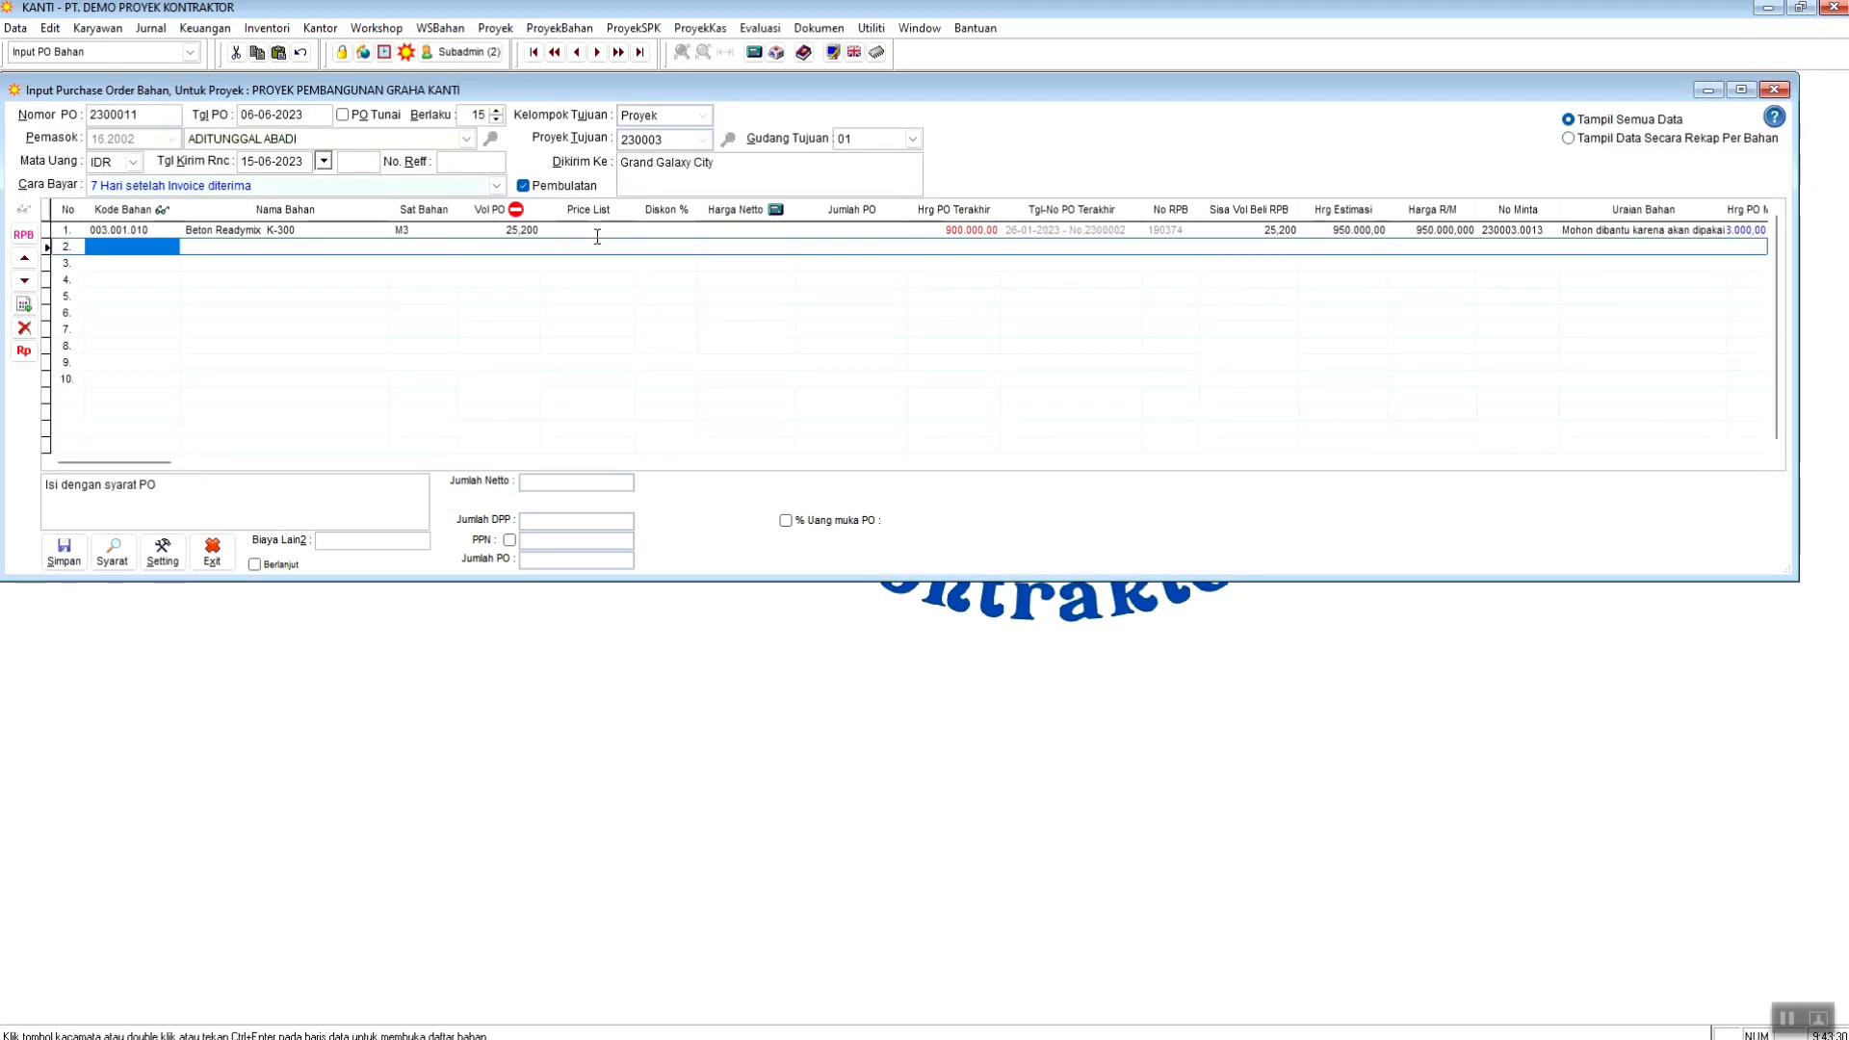
# - Set the list price of the Beton Readymix K-300 line to 900.000 and leave its discount unchanged
pyautogui.click(584, 230)
pyautogui.moveTo(566, 228); pyautogui.dragTo(652, 234)
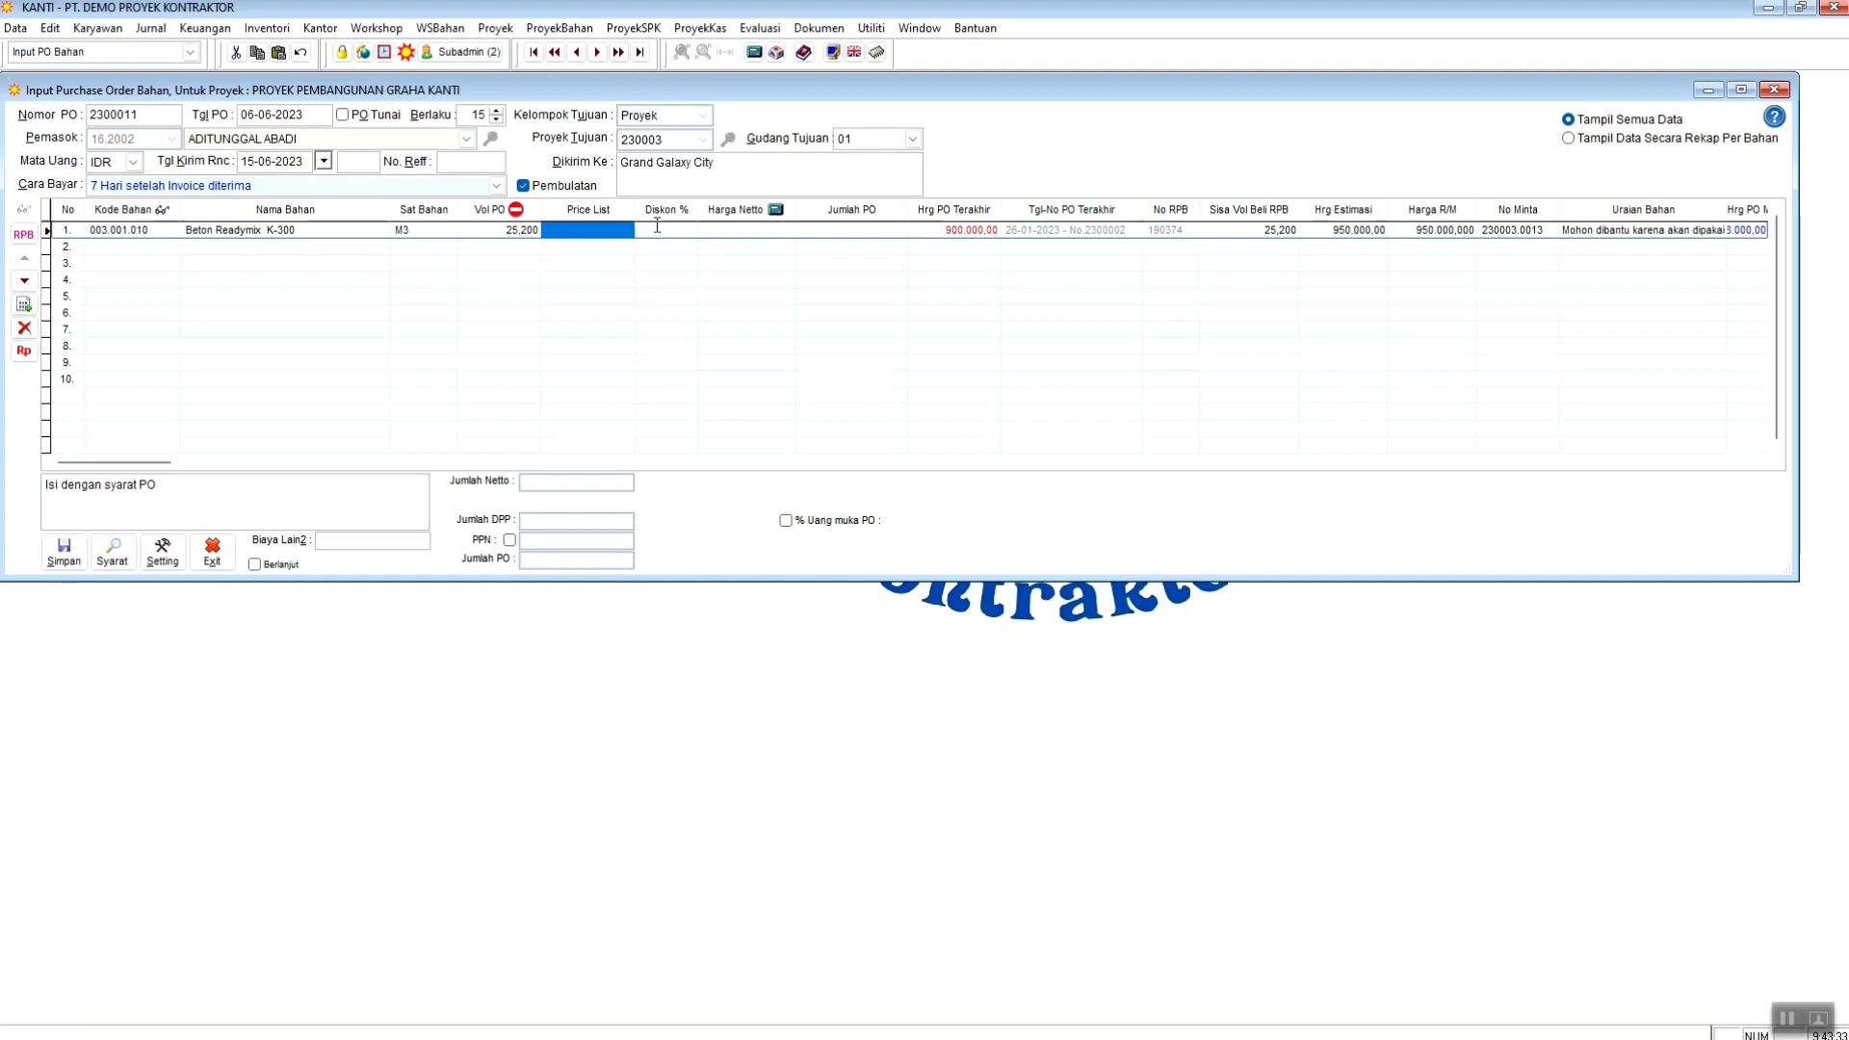
pyautogui.write('900.000.')
pyautogui.click(722, 229)
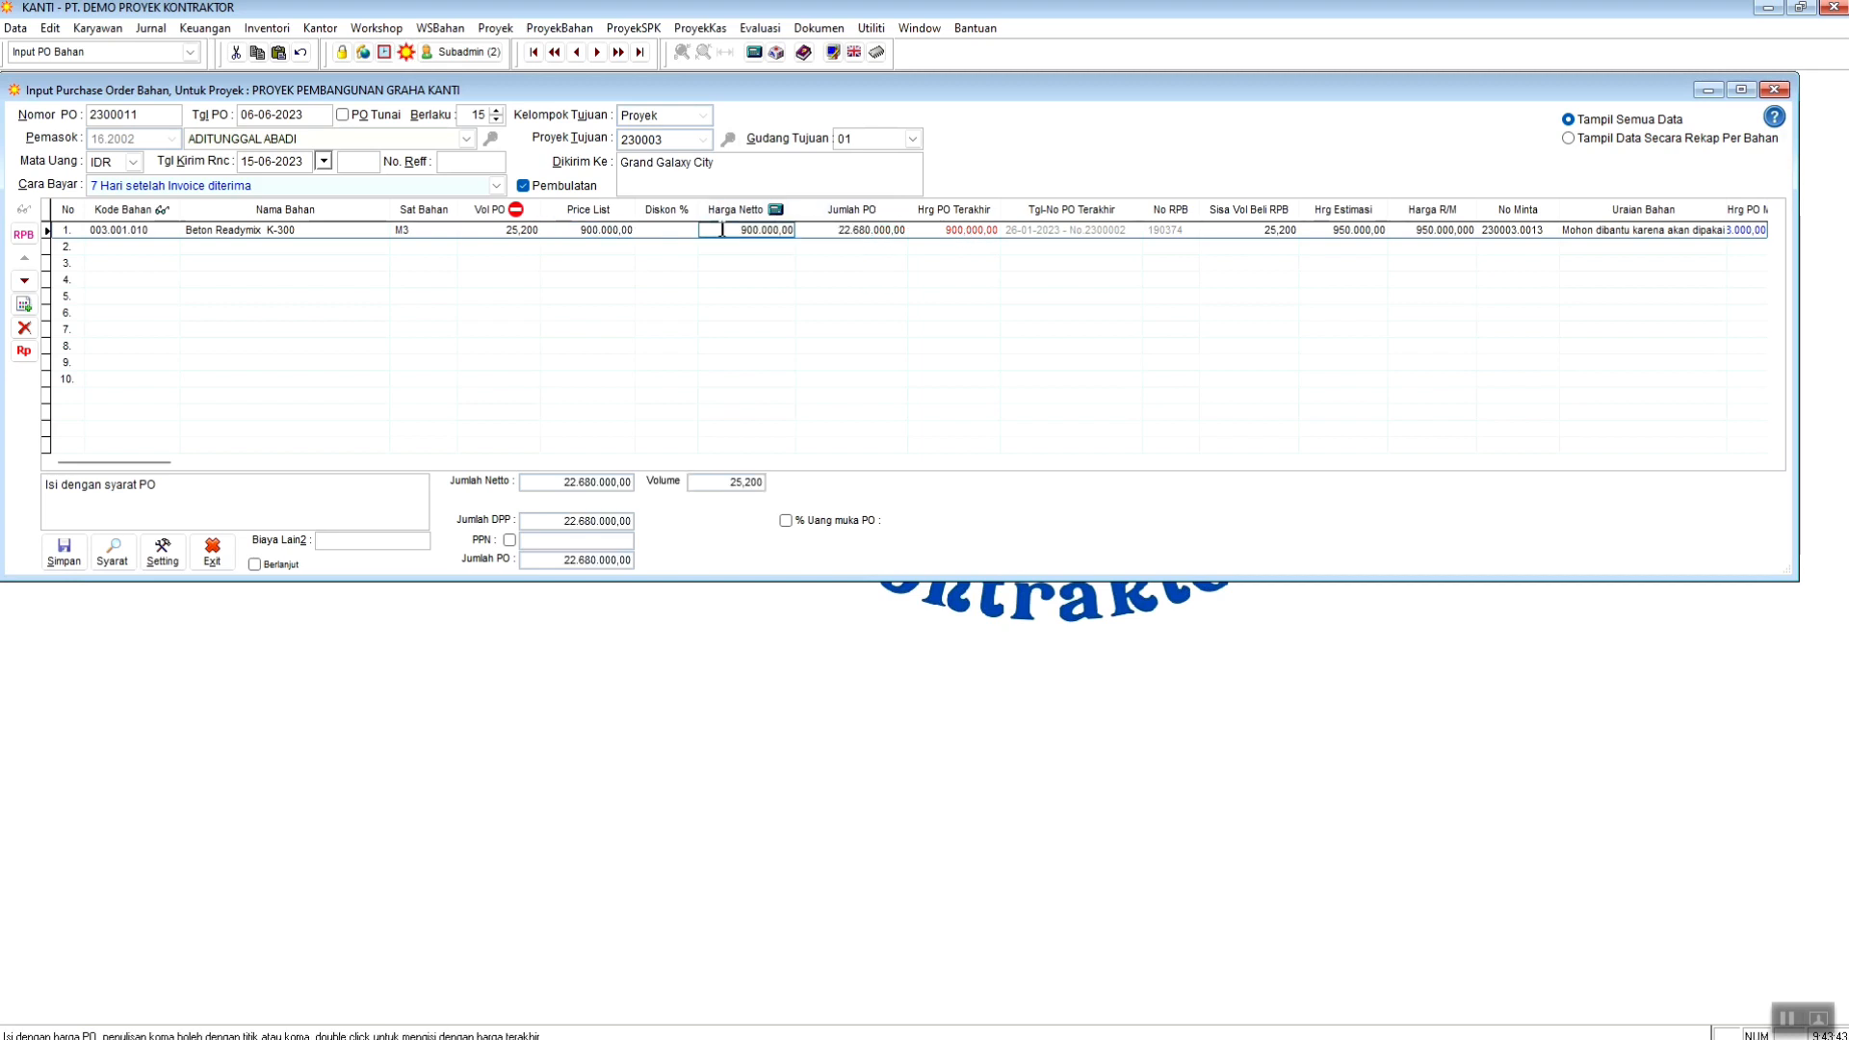
pyautogui.click(666, 230)
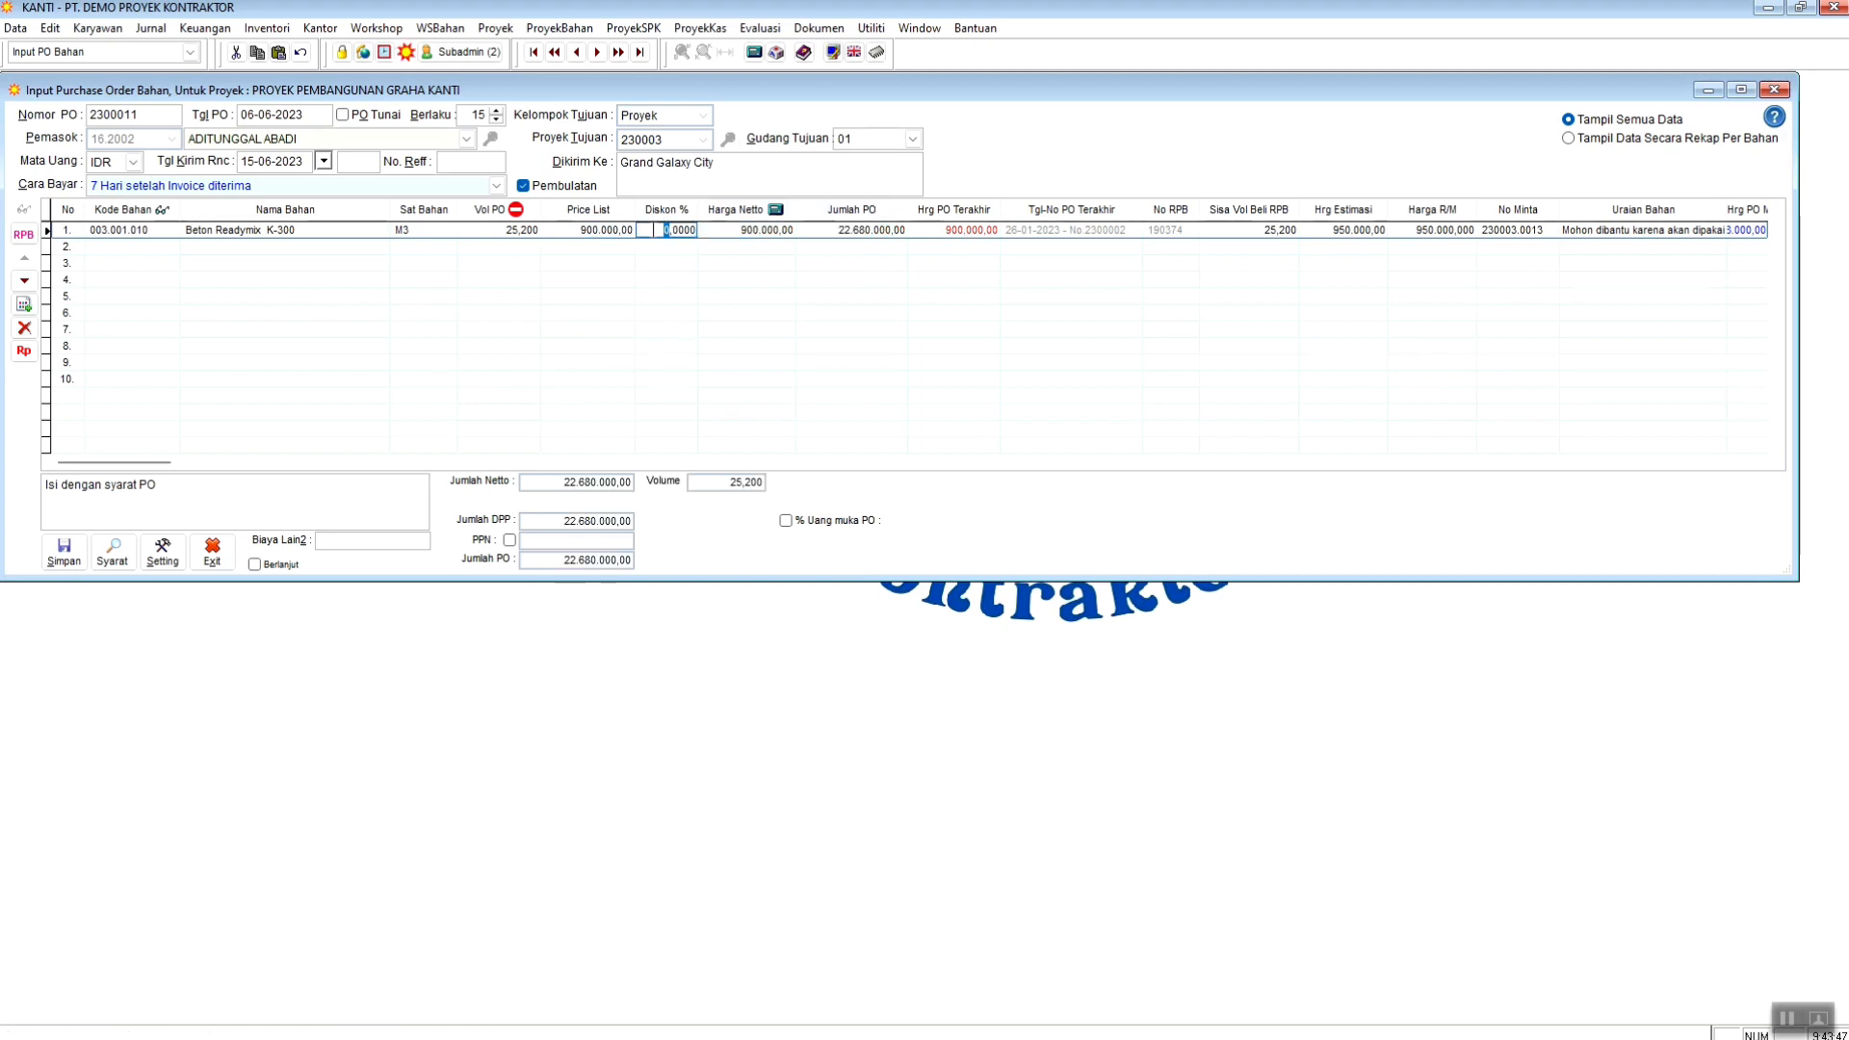
pyautogui.moveTo(665, 229); pyautogui.dragTo(680, 231)
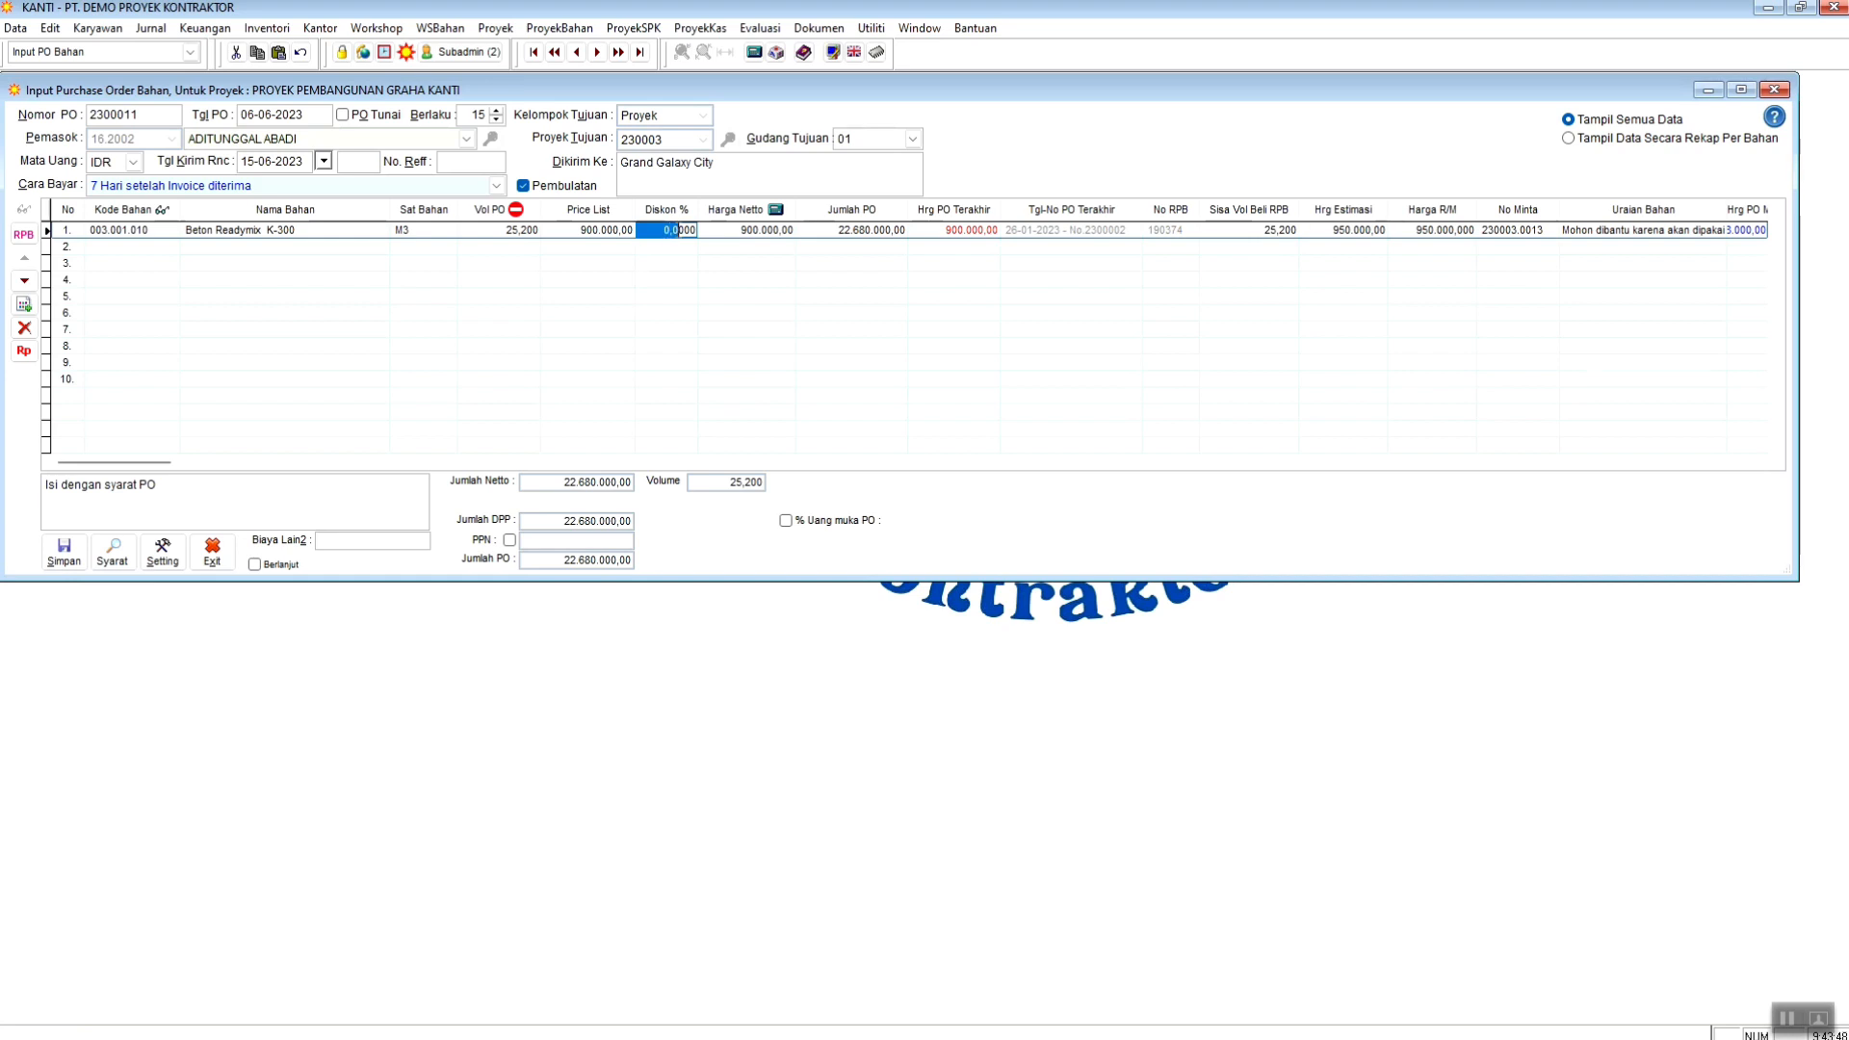
pyautogui.click(856, 229)
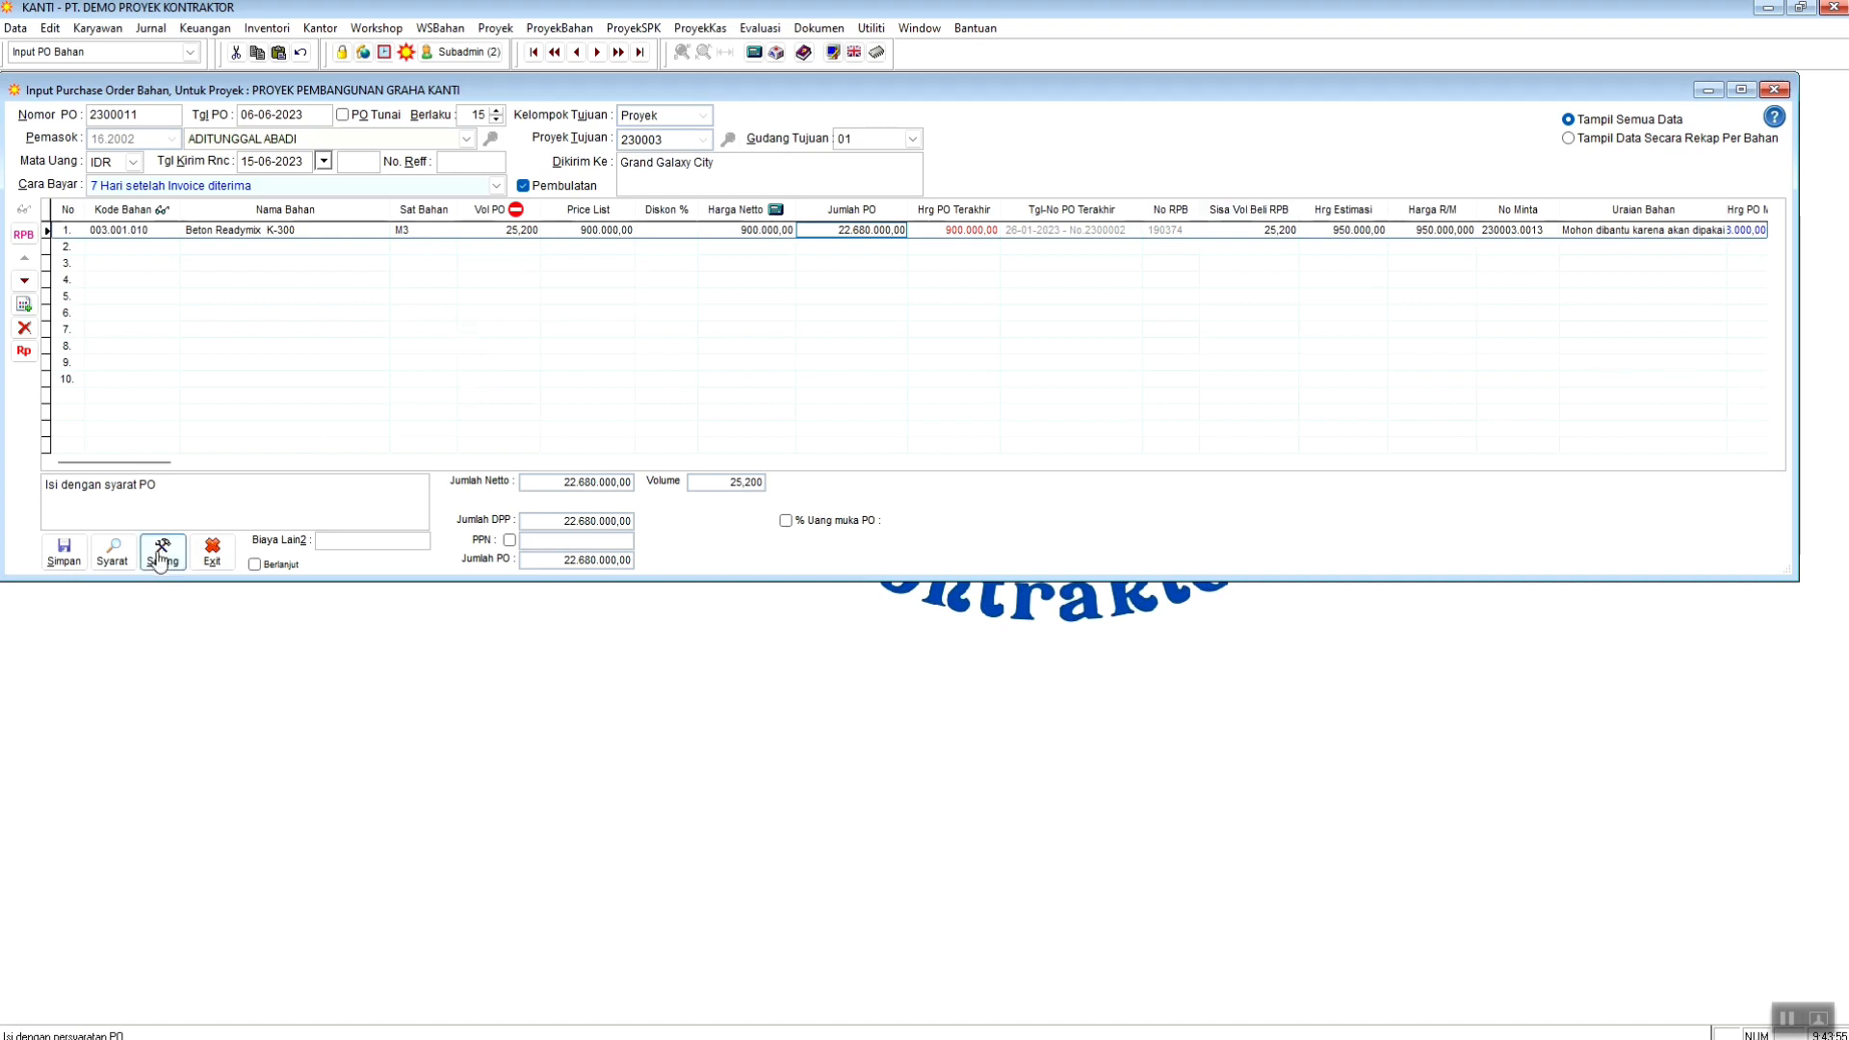
# - Check the material and payment terms of the purchase order without editing them, and save the order
pyautogui.click(115, 554)
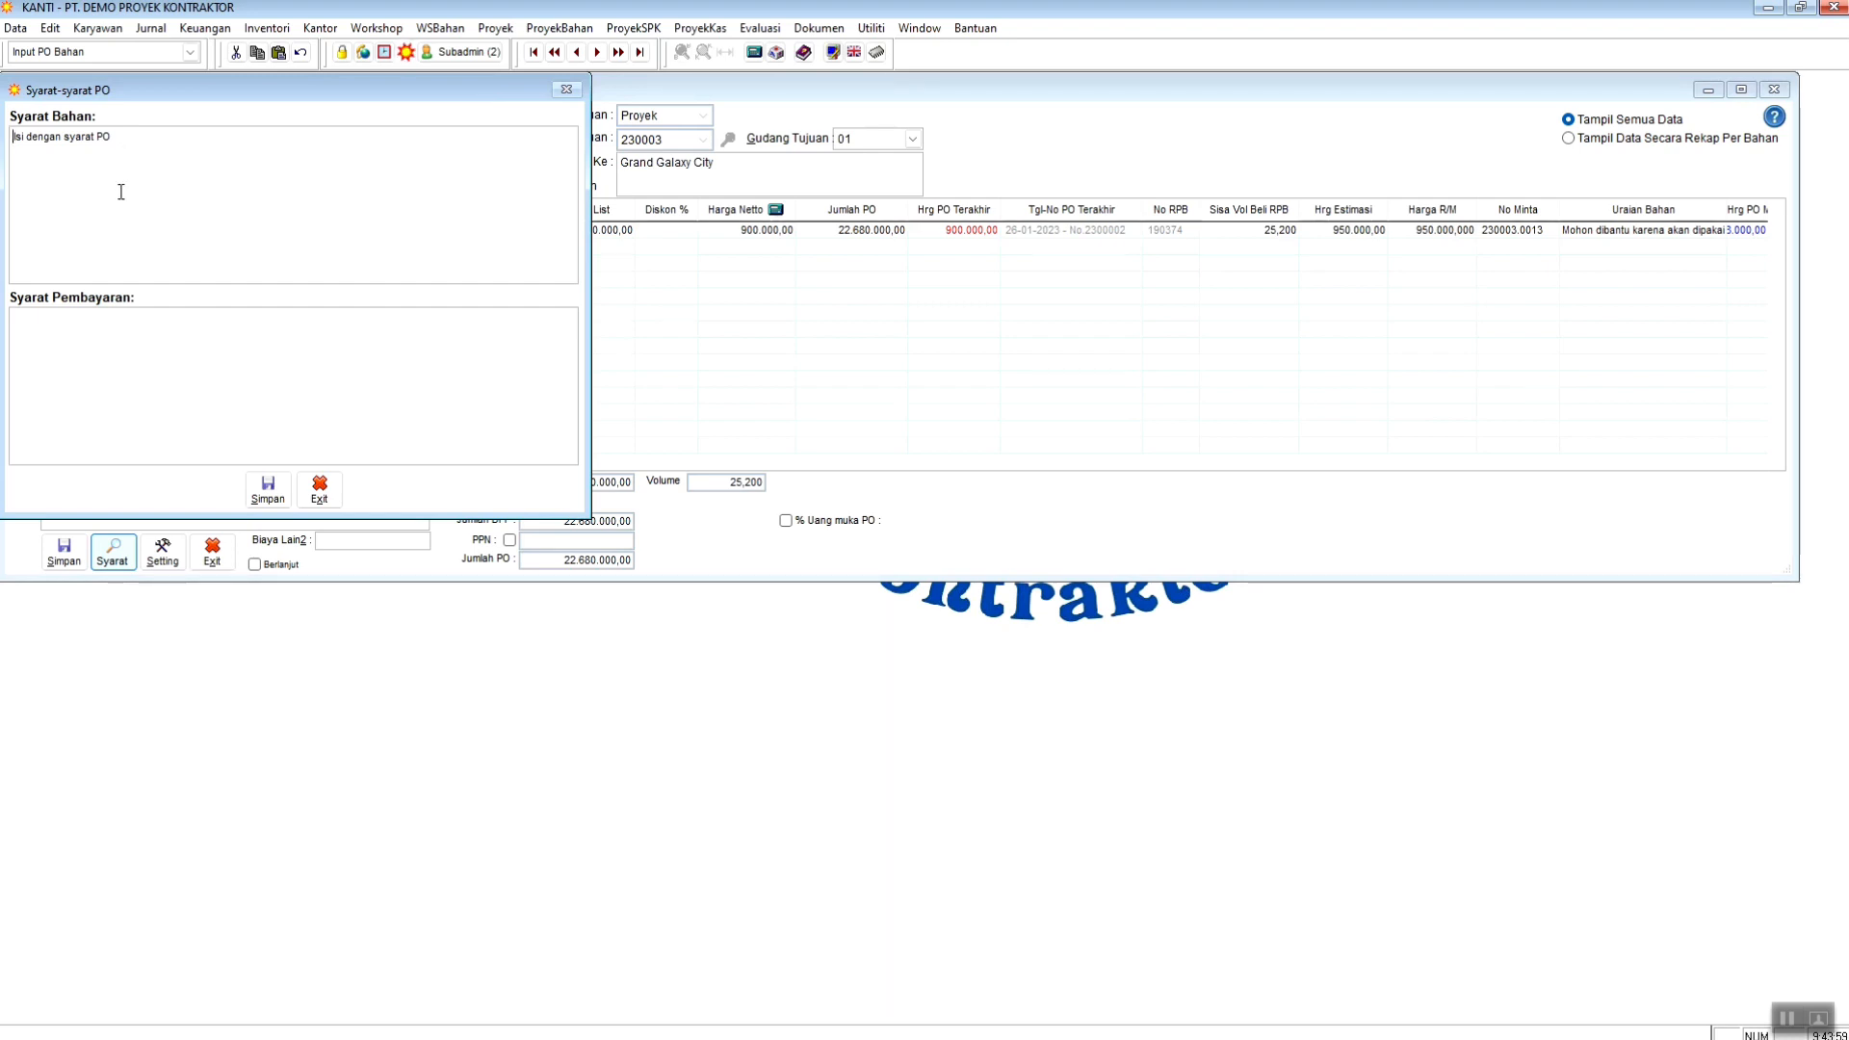
pyautogui.click(107, 337)
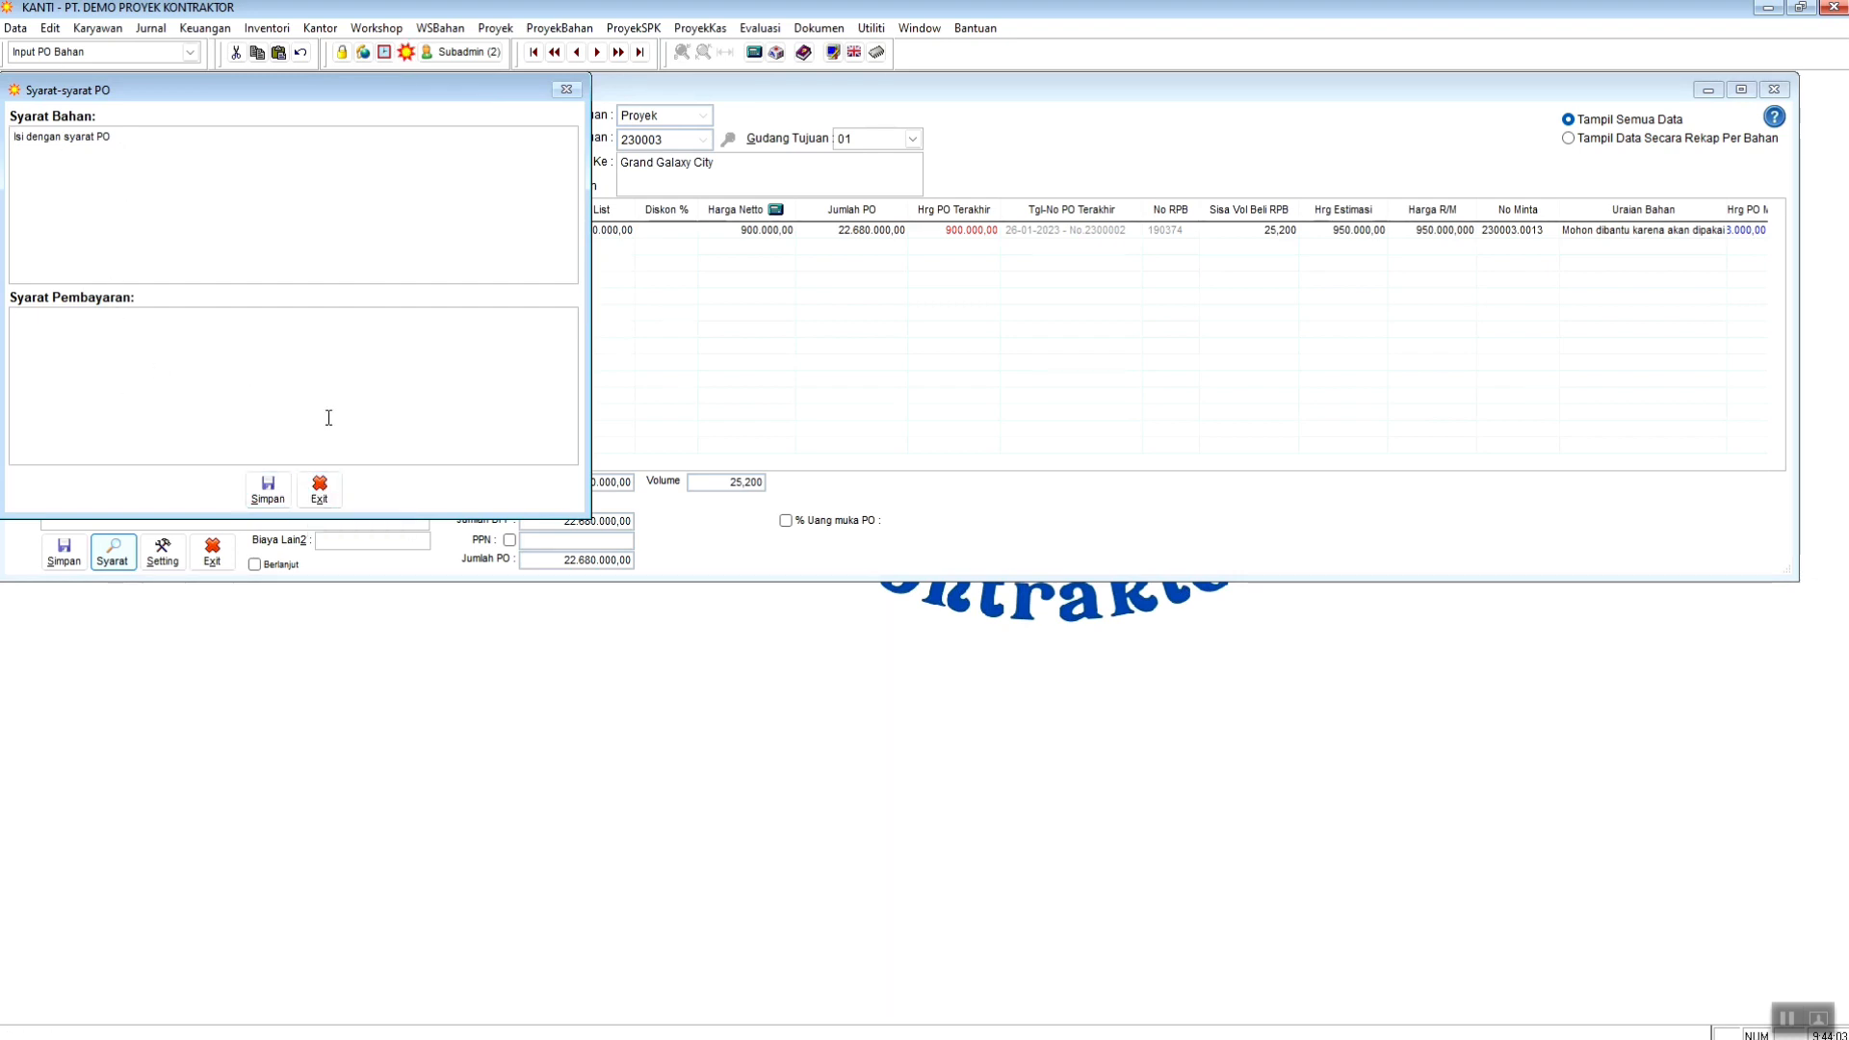
pyautogui.click(319, 489)
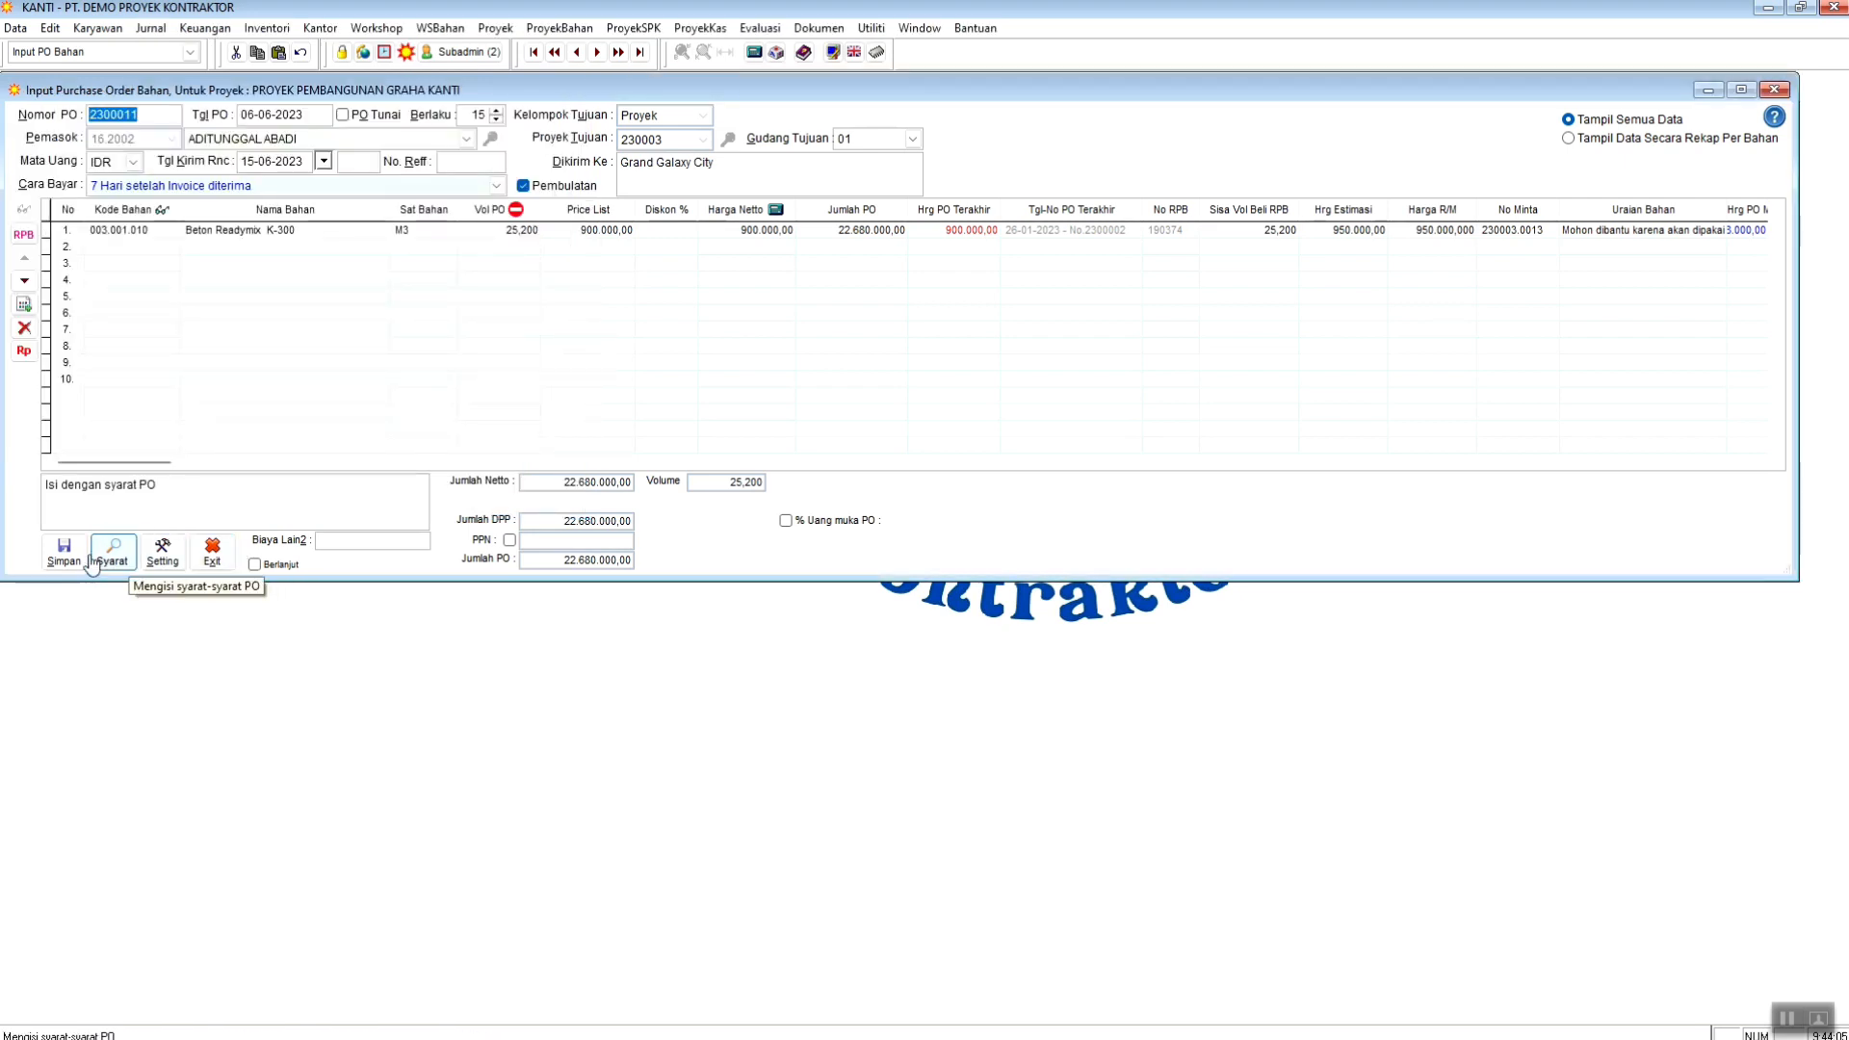
pyautogui.click(60, 566)
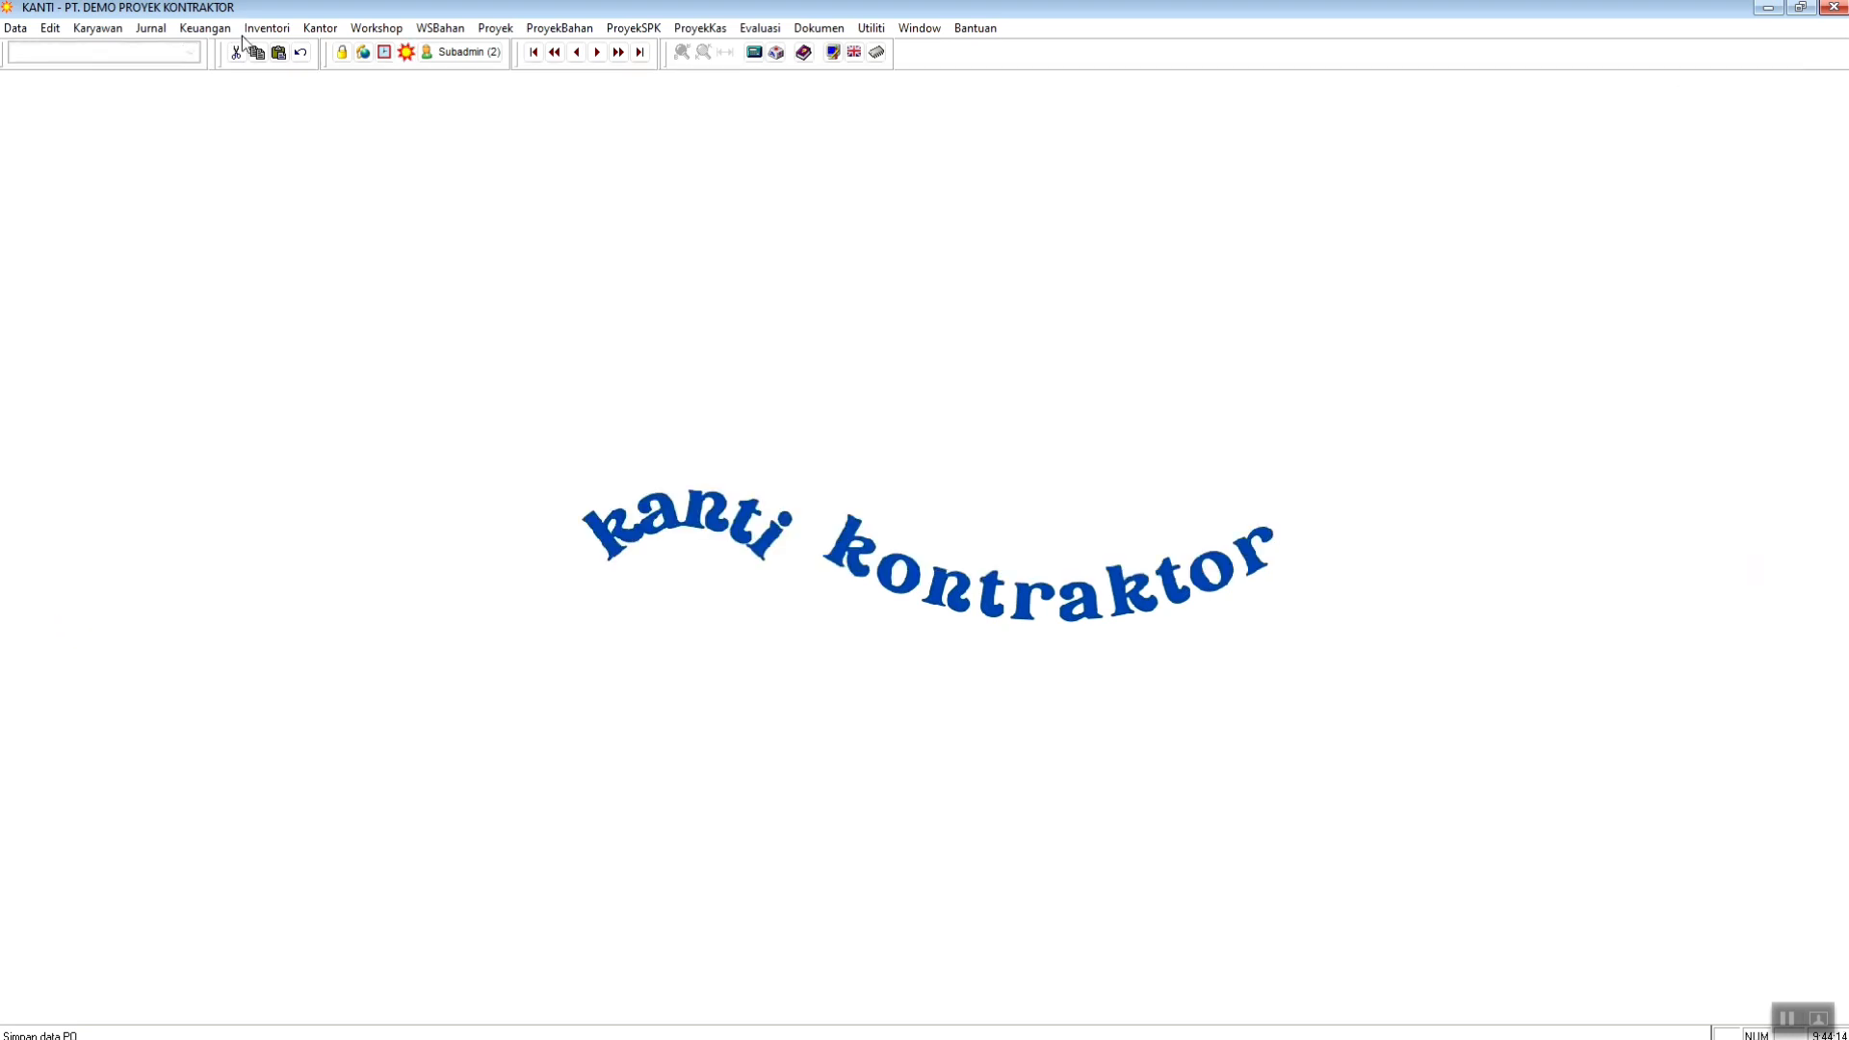
# - Start a new project material receipt for 230003, PROYEK PEMBANGUNAN GRAHA KANTI, using the second of its two entries
pyautogui.click(274, 28)
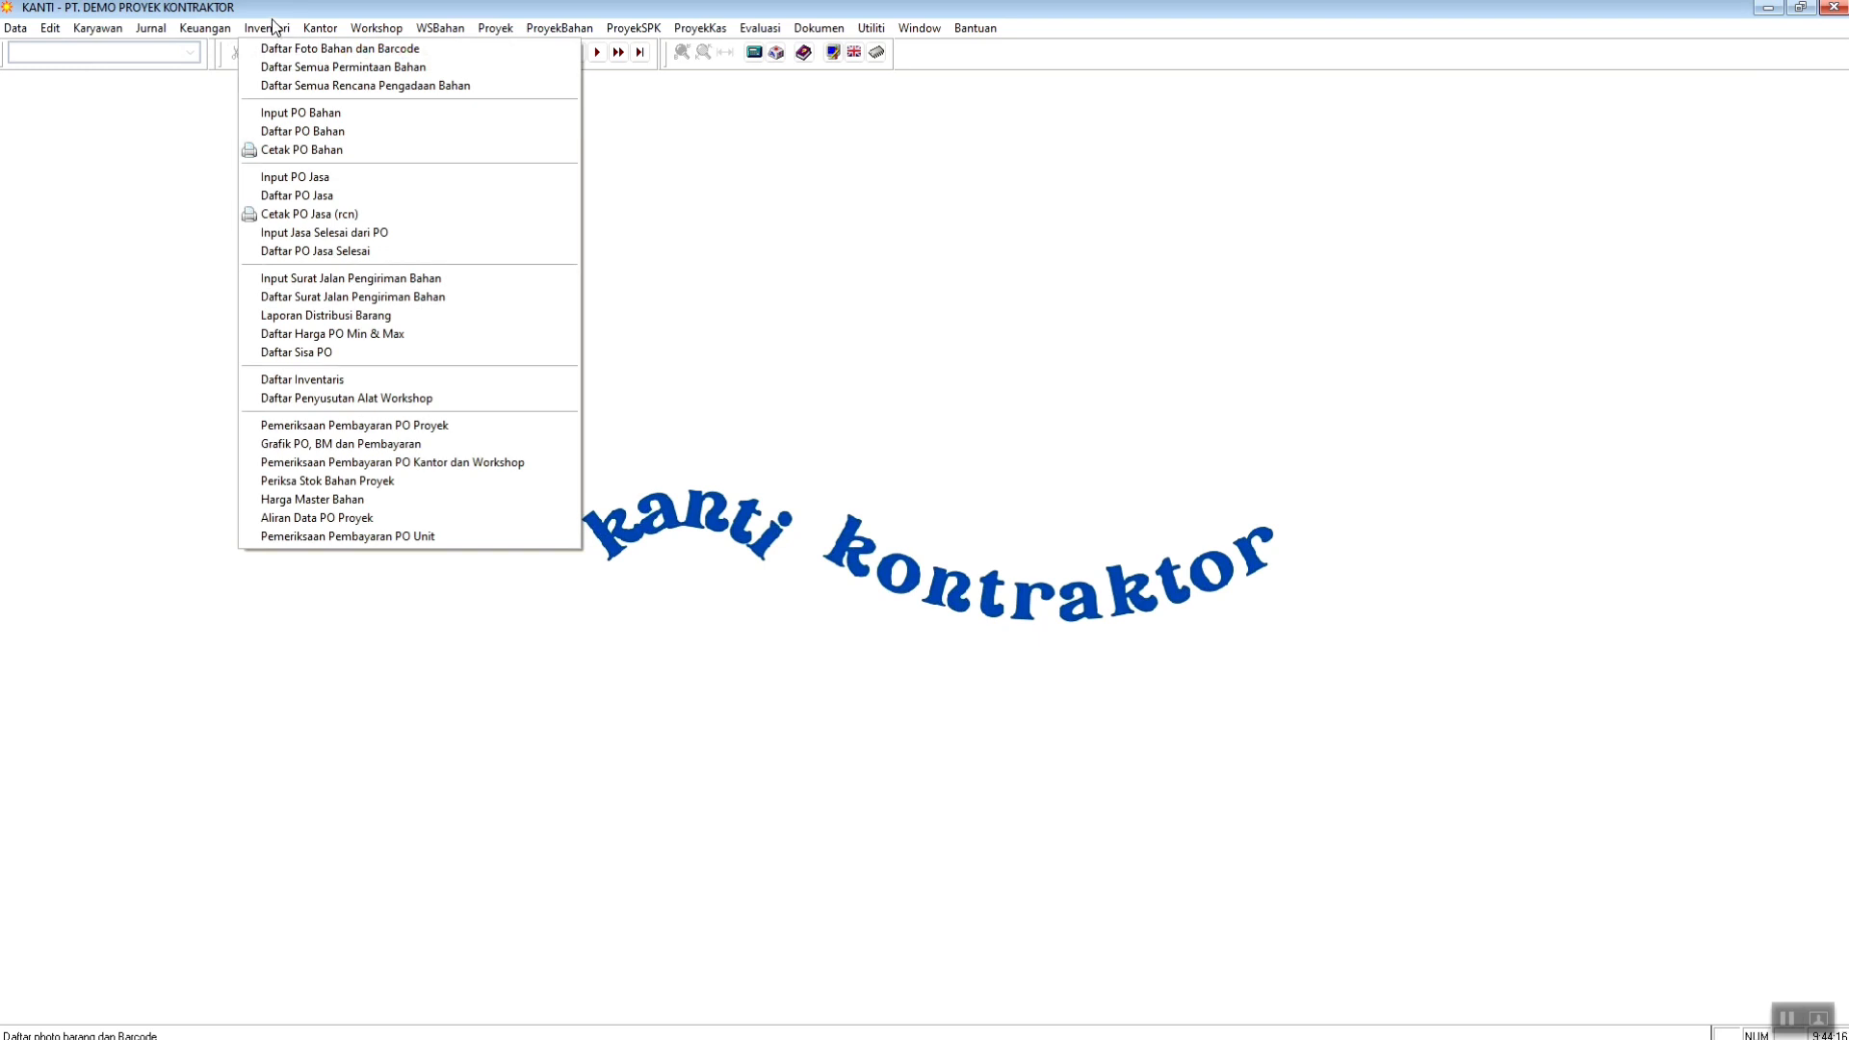
pyautogui.click(990, 202)
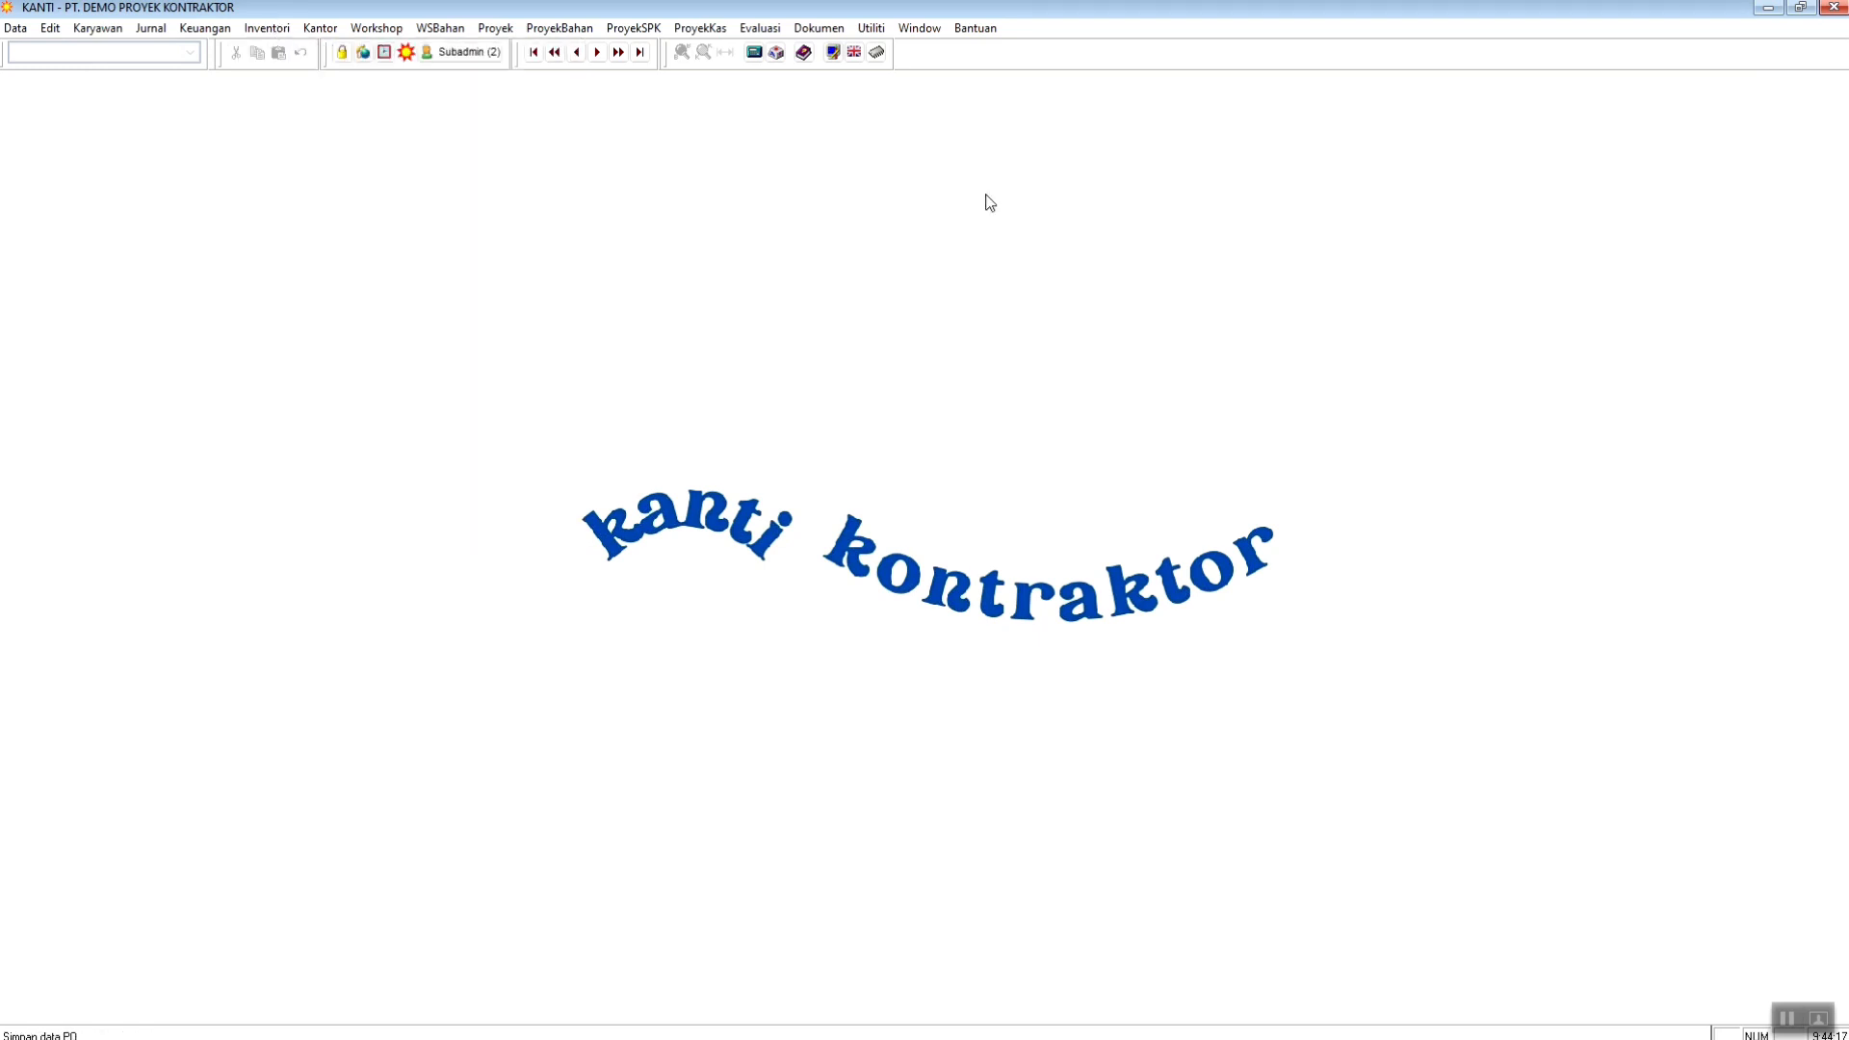
pyautogui.click(570, 31)
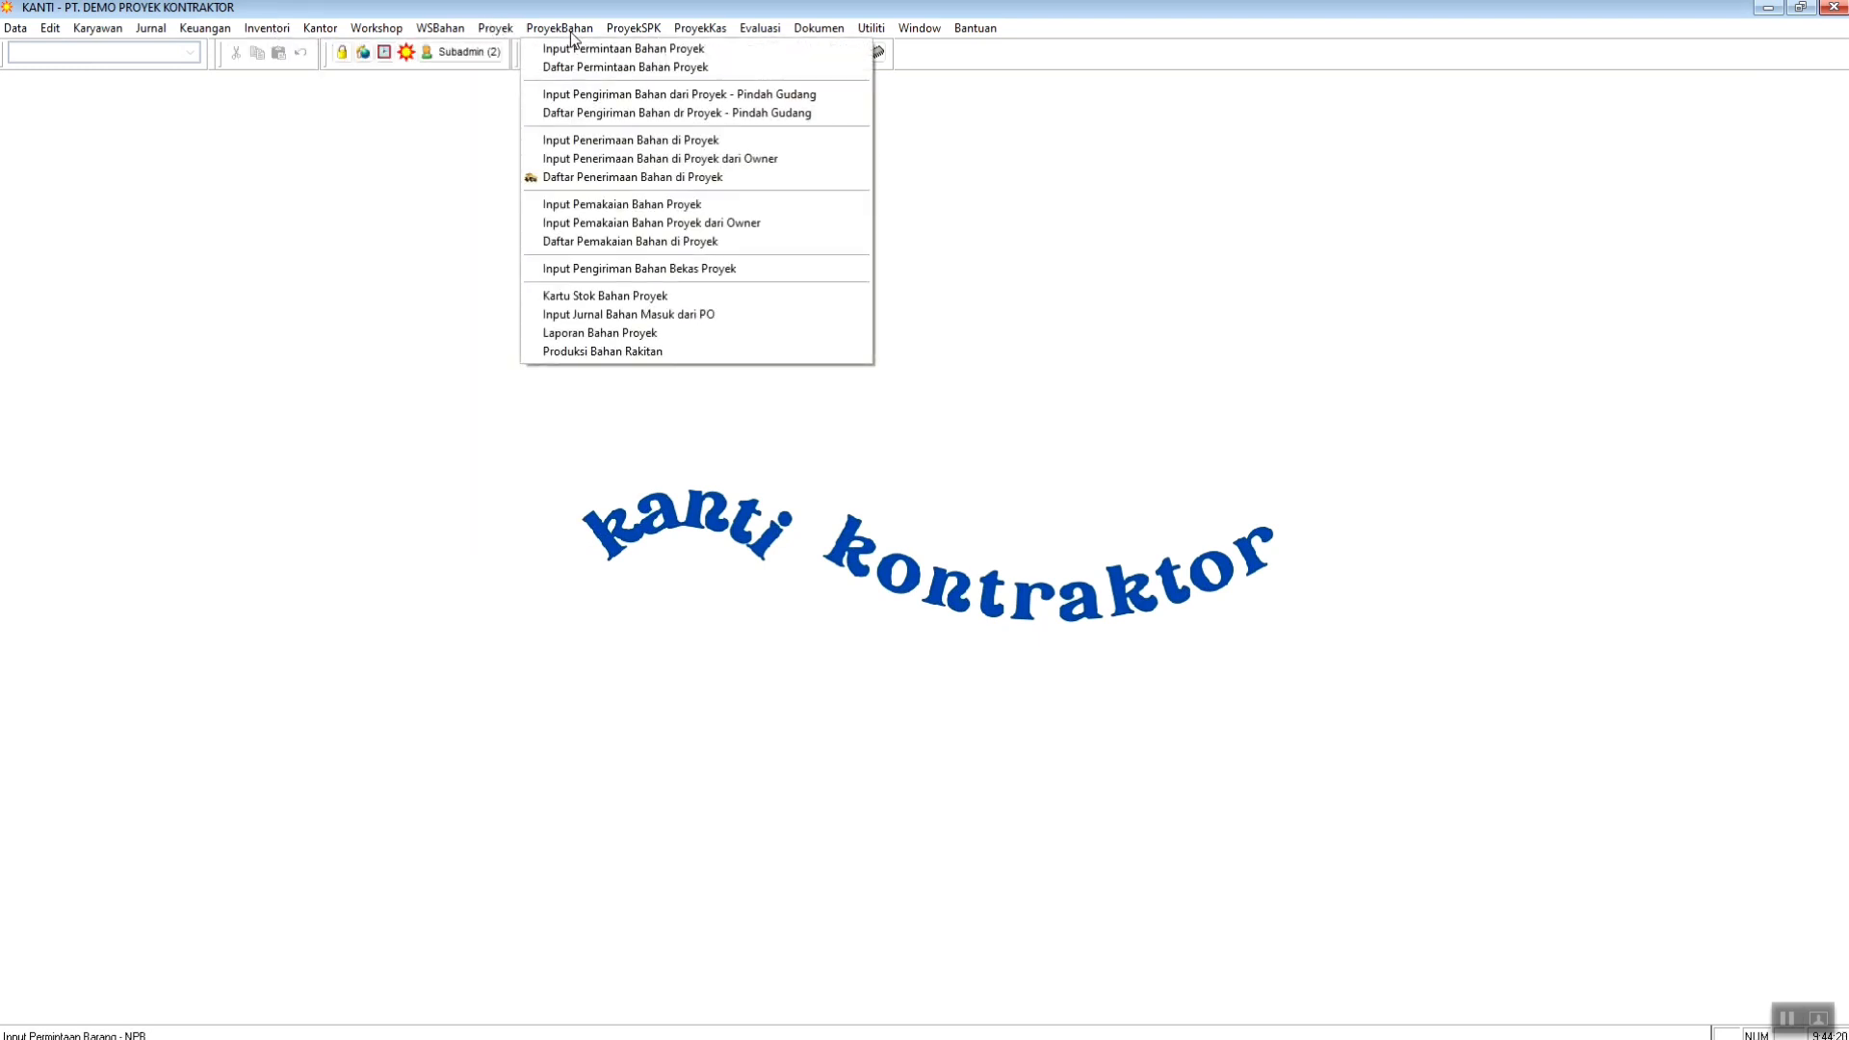
pyautogui.click(604, 139)
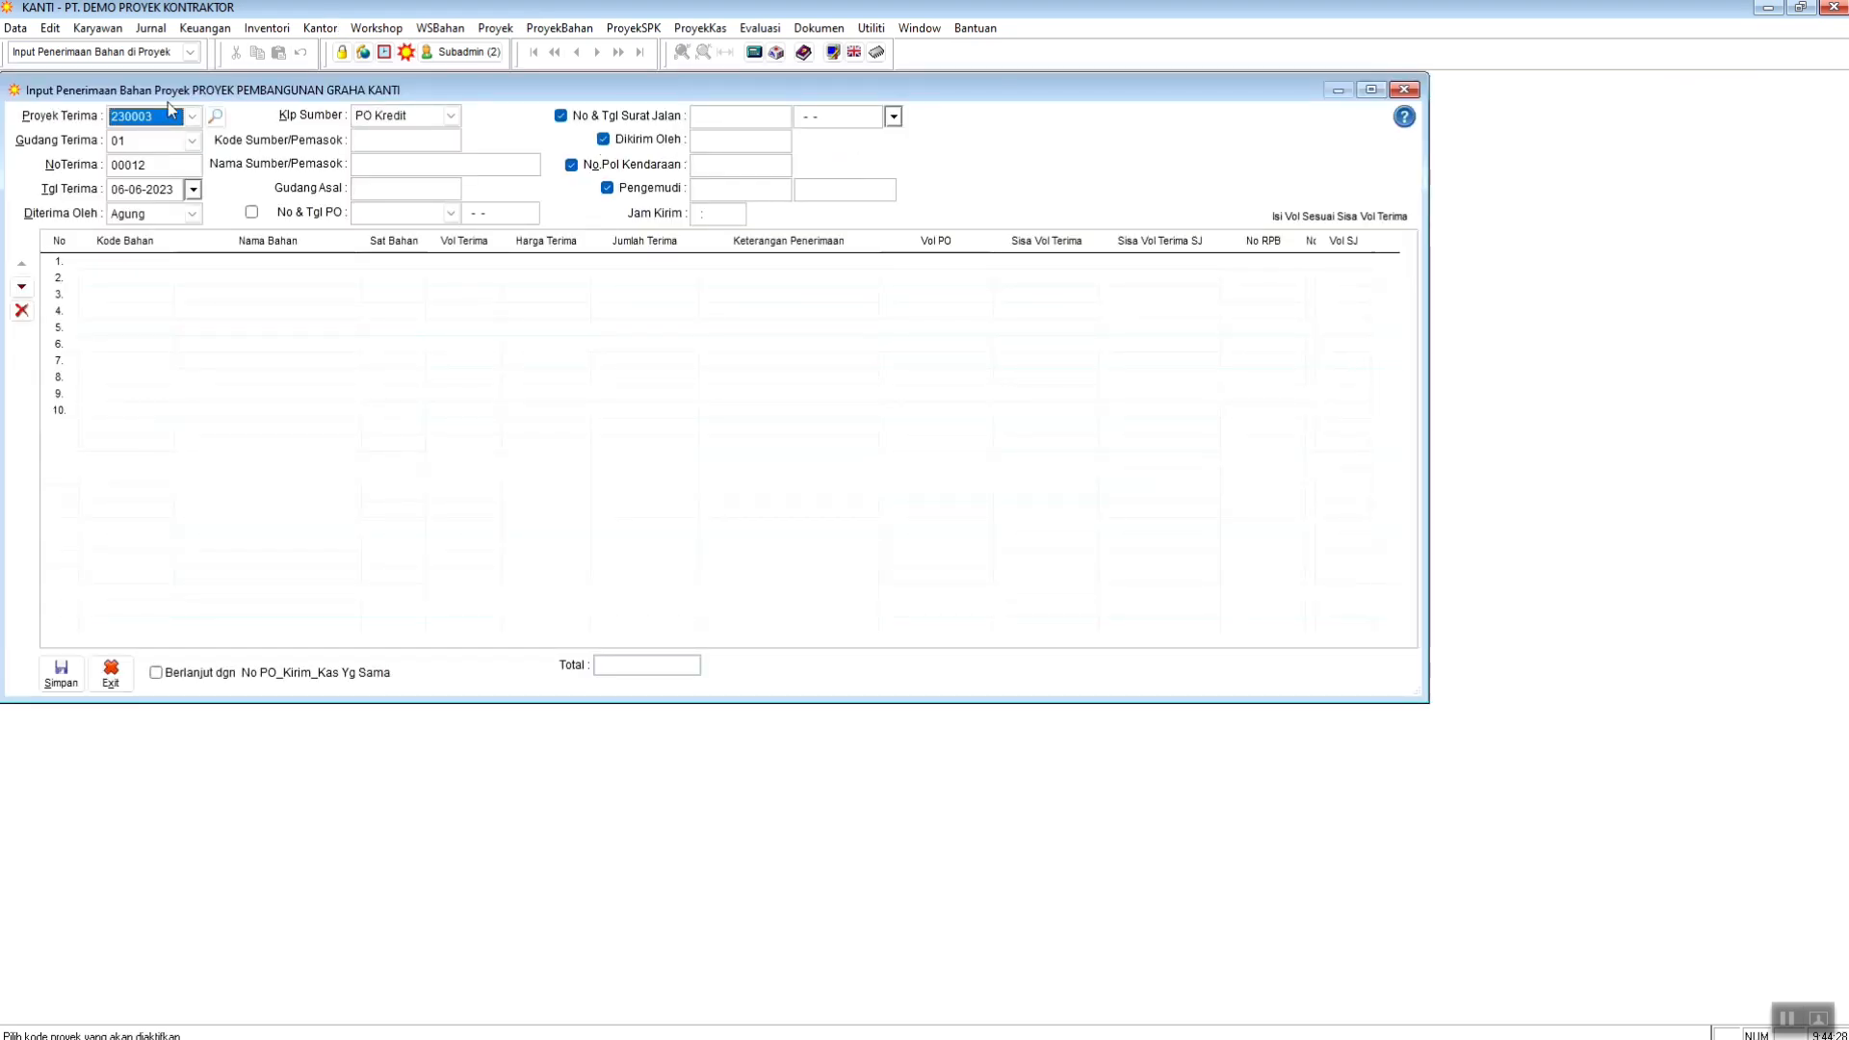
pyautogui.click(169, 116)
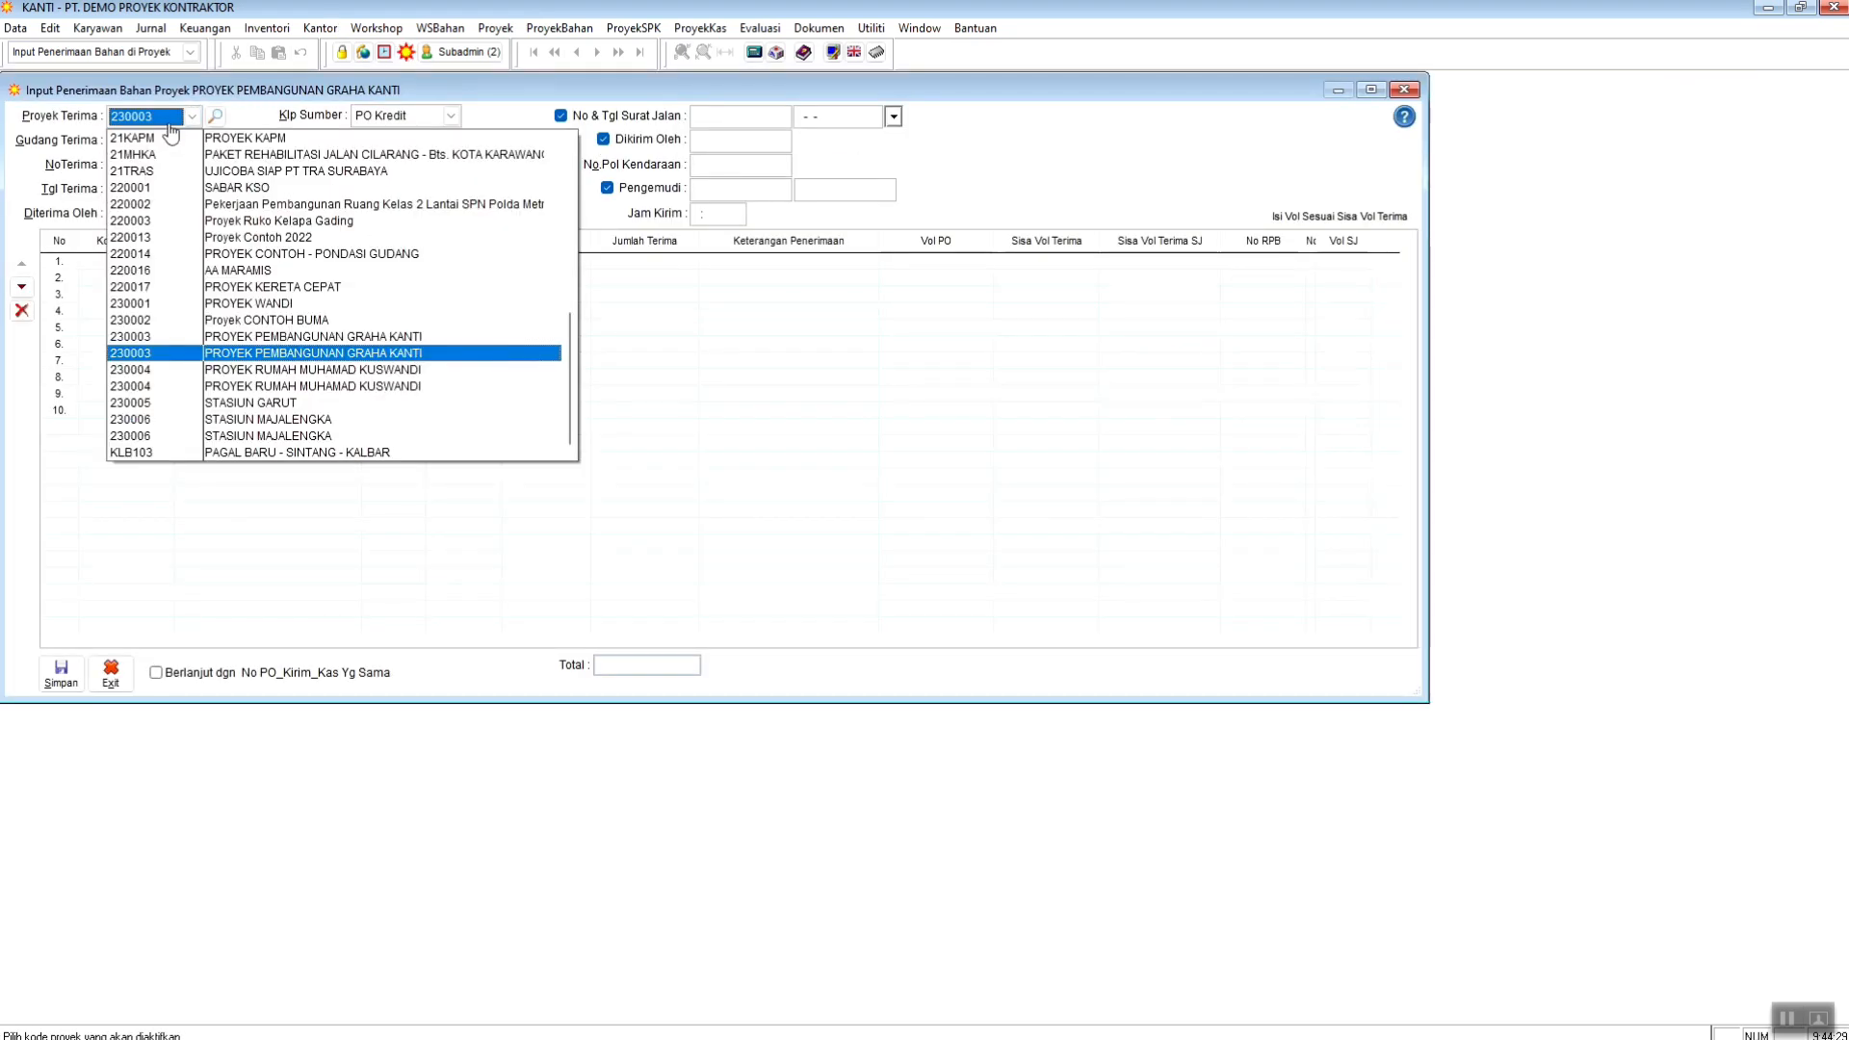
pyautogui.click(179, 352)
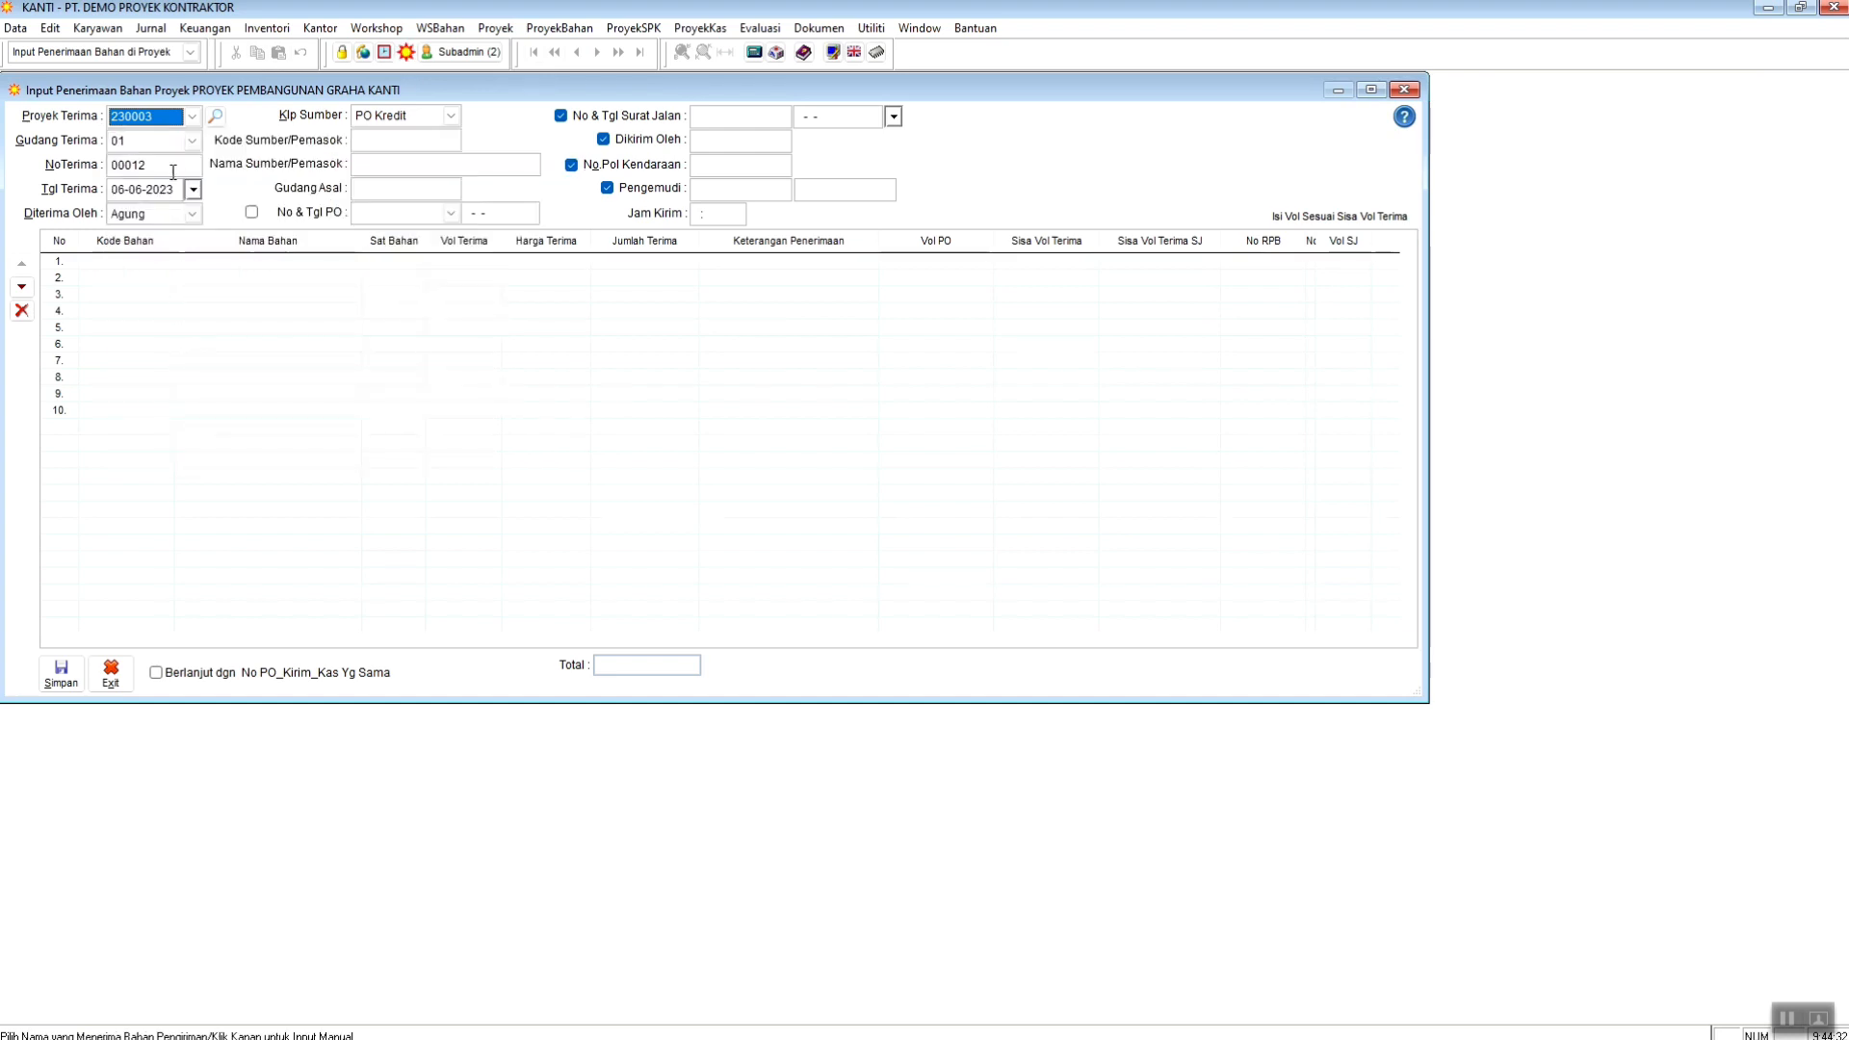
pyautogui.press('Tab')
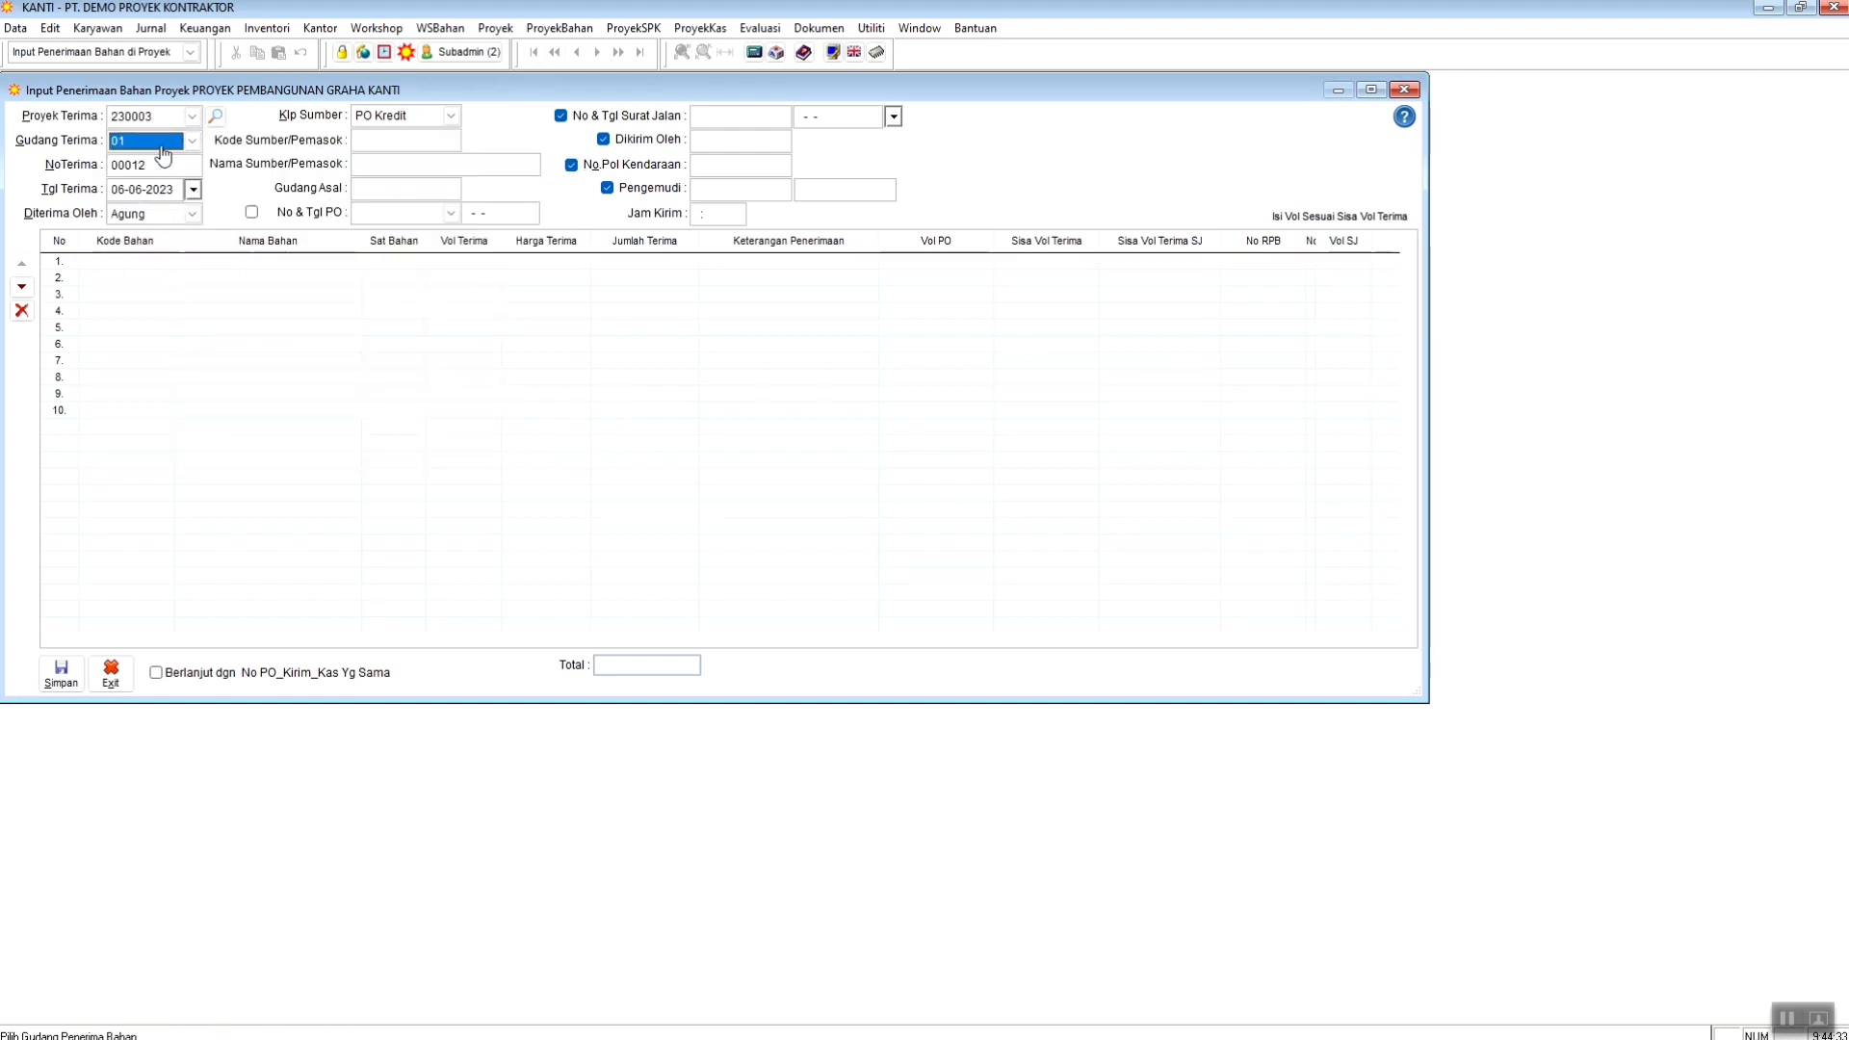
# - Keep the receipt date at 06-06-2023, choose the receiving person, and set the source group to PO Kredit
pyautogui.click(191, 193)
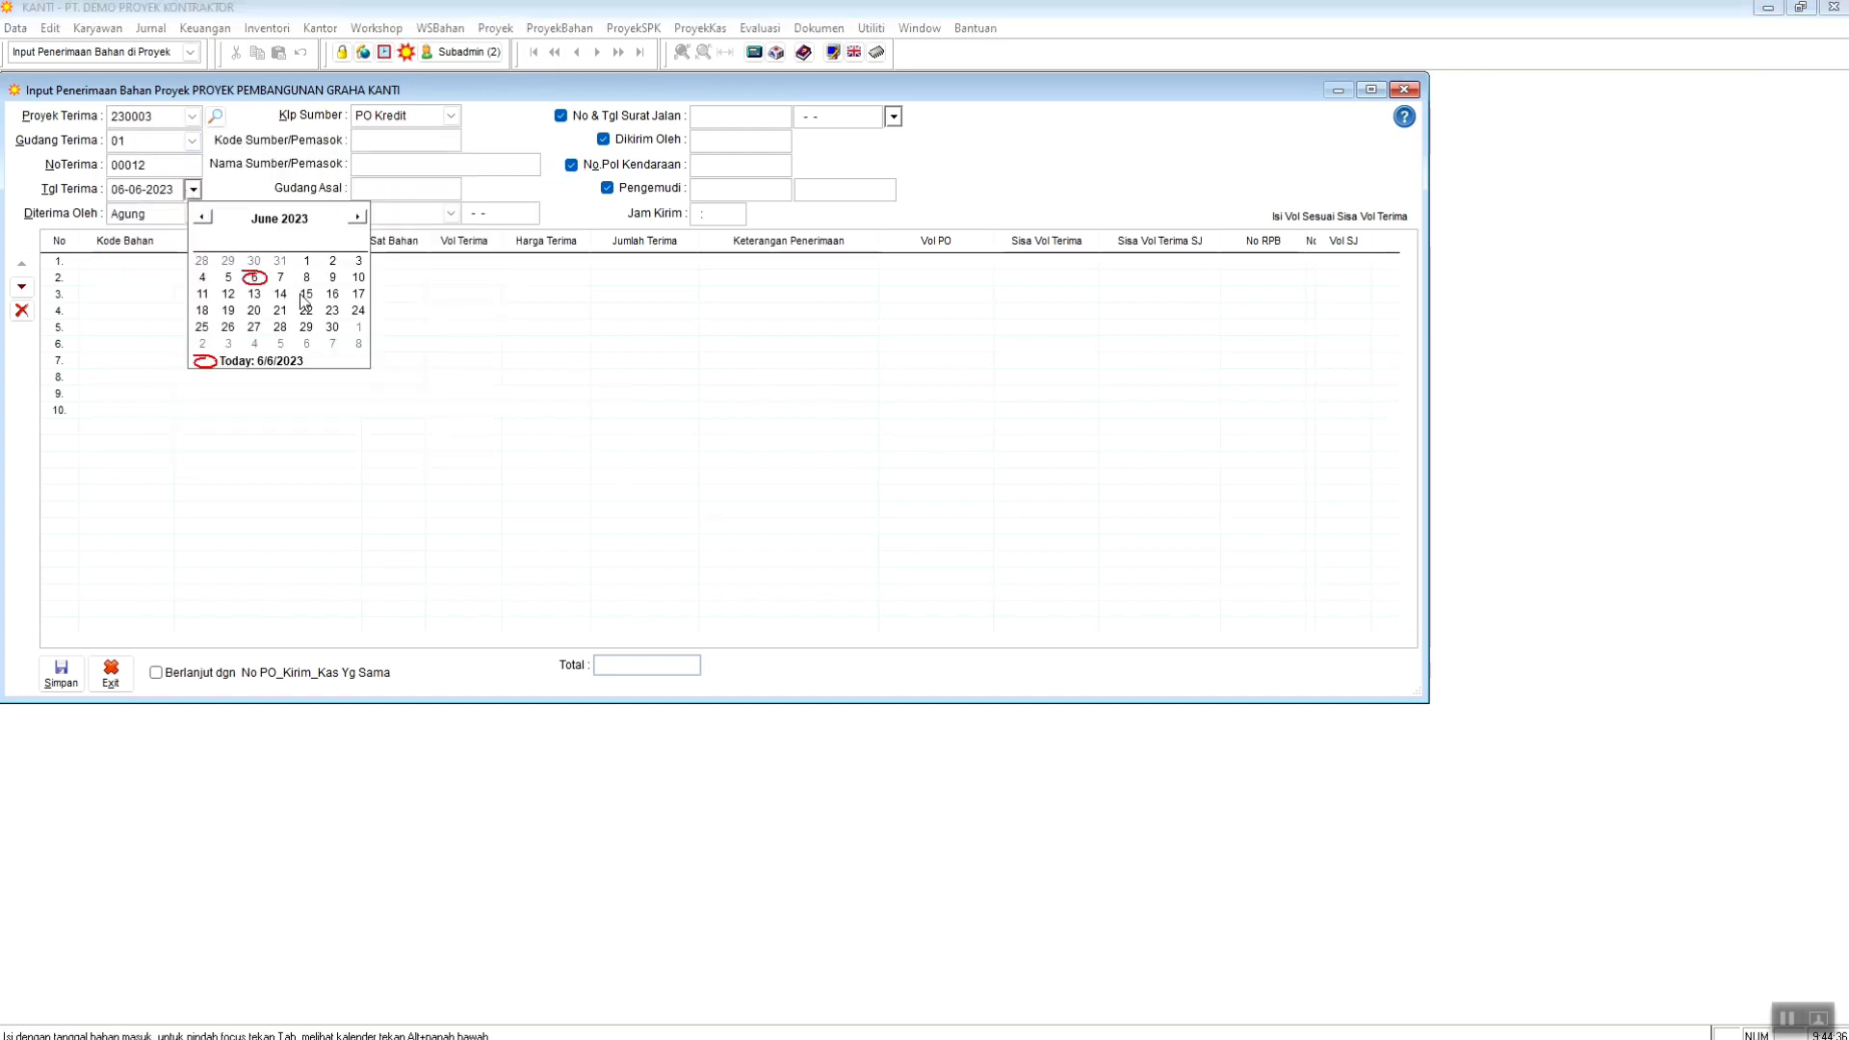
pyautogui.click(194, 189)
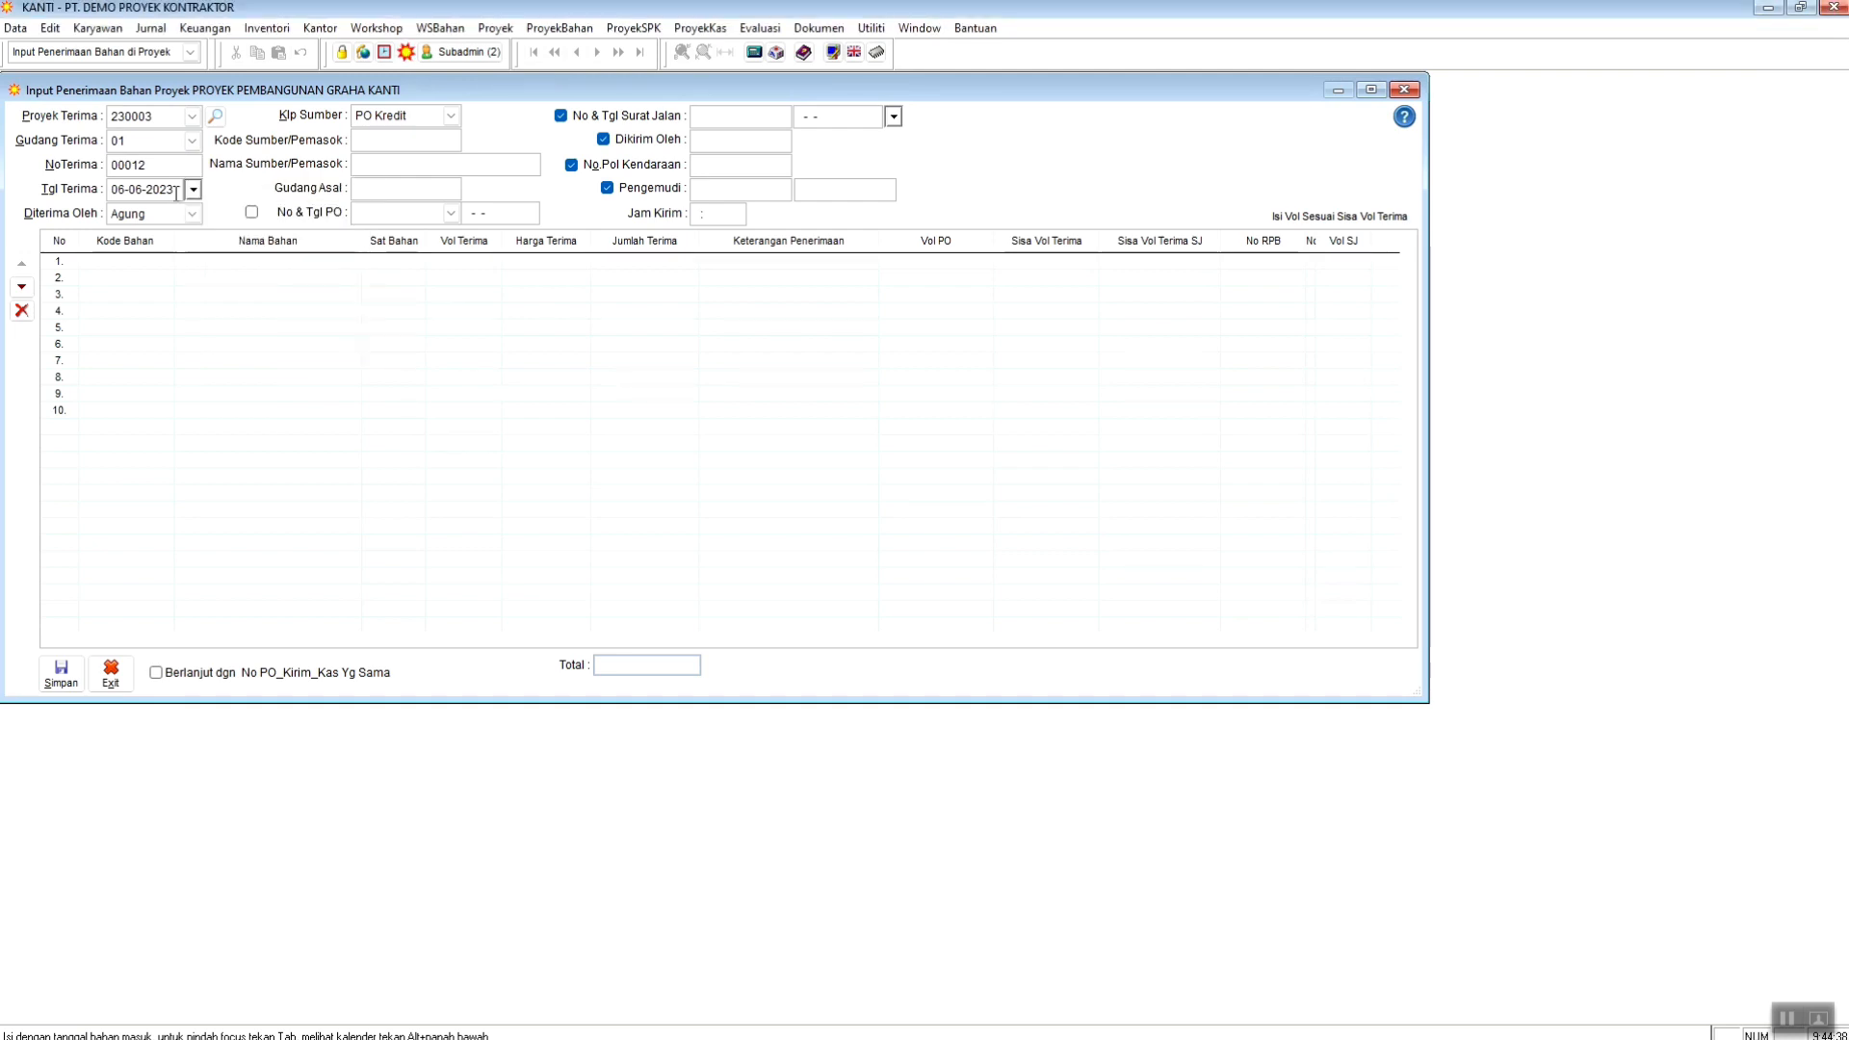
pyautogui.click(193, 213)
pyautogui.click(135, 269)
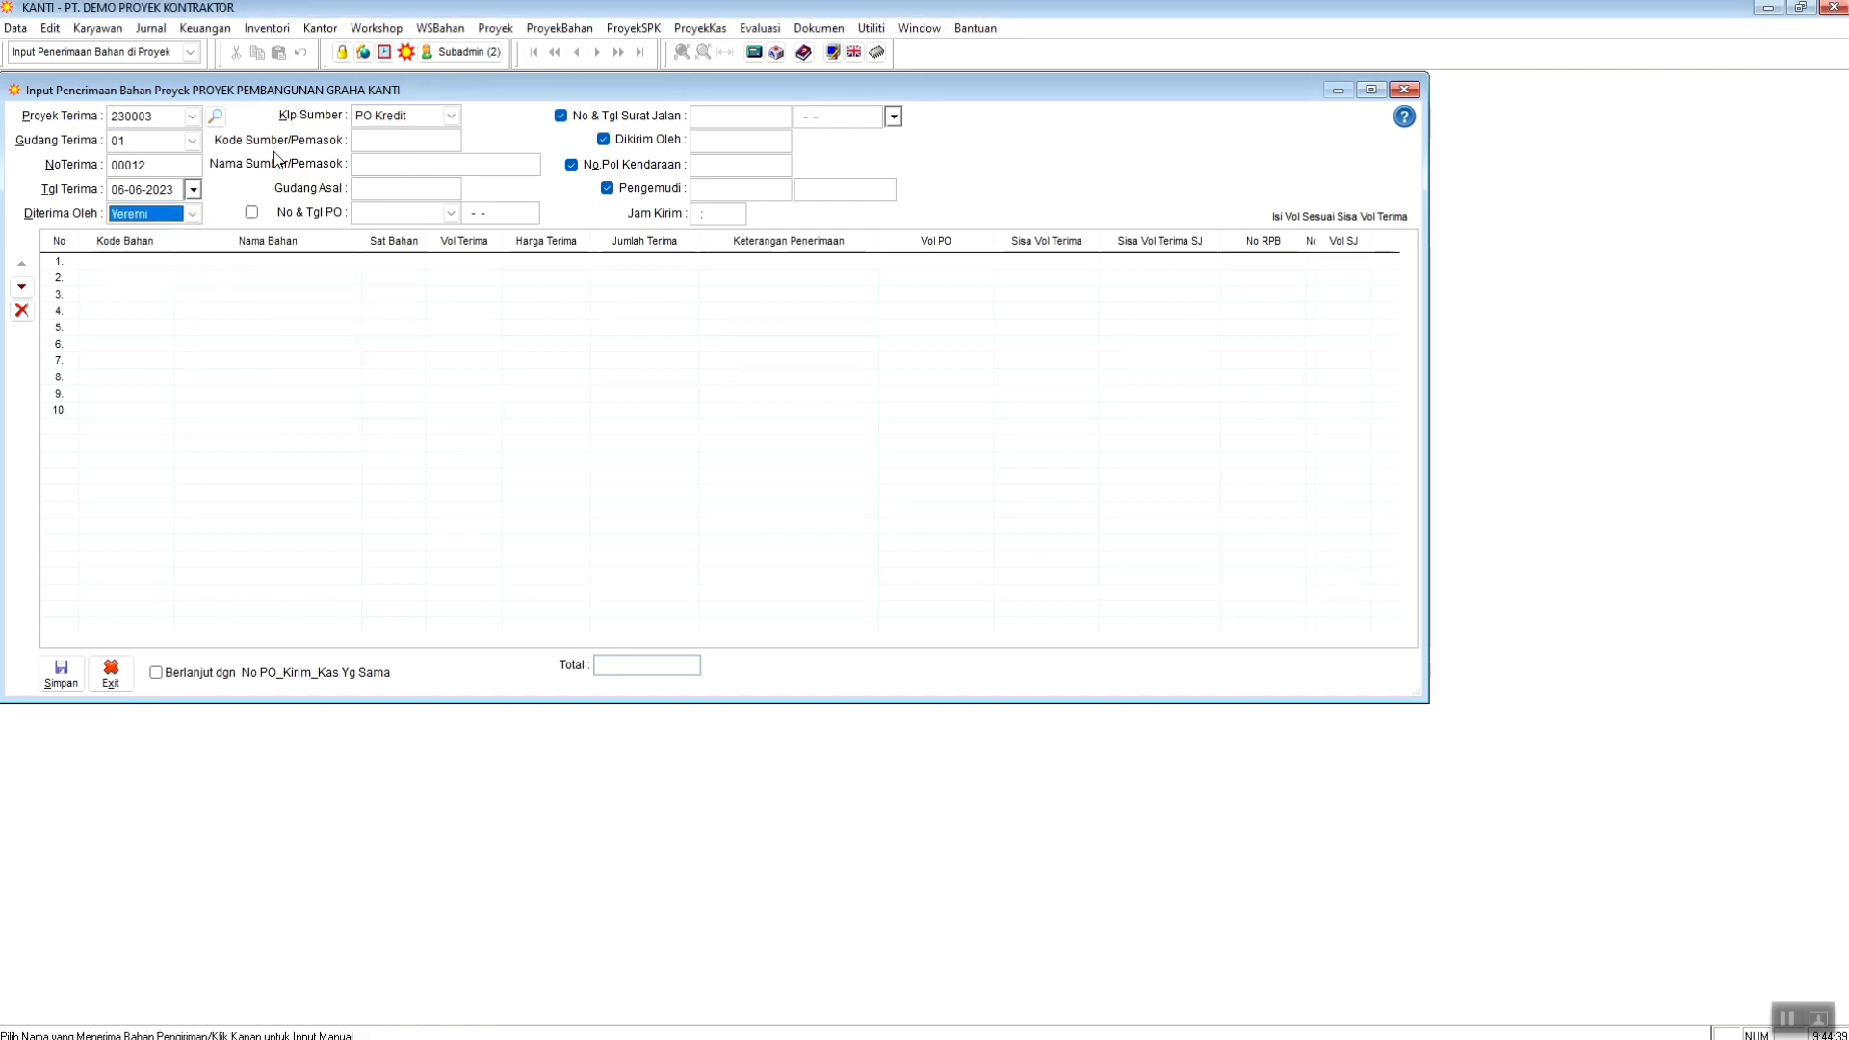
pyautogui.click(389, 120)
pyautogui.click(391, 135)
# - Examine the purchase orders available for the receipt by loading the ones dated 14-02-2023 and 27-01-2023 in turn
pyautogui.click(396, 218)
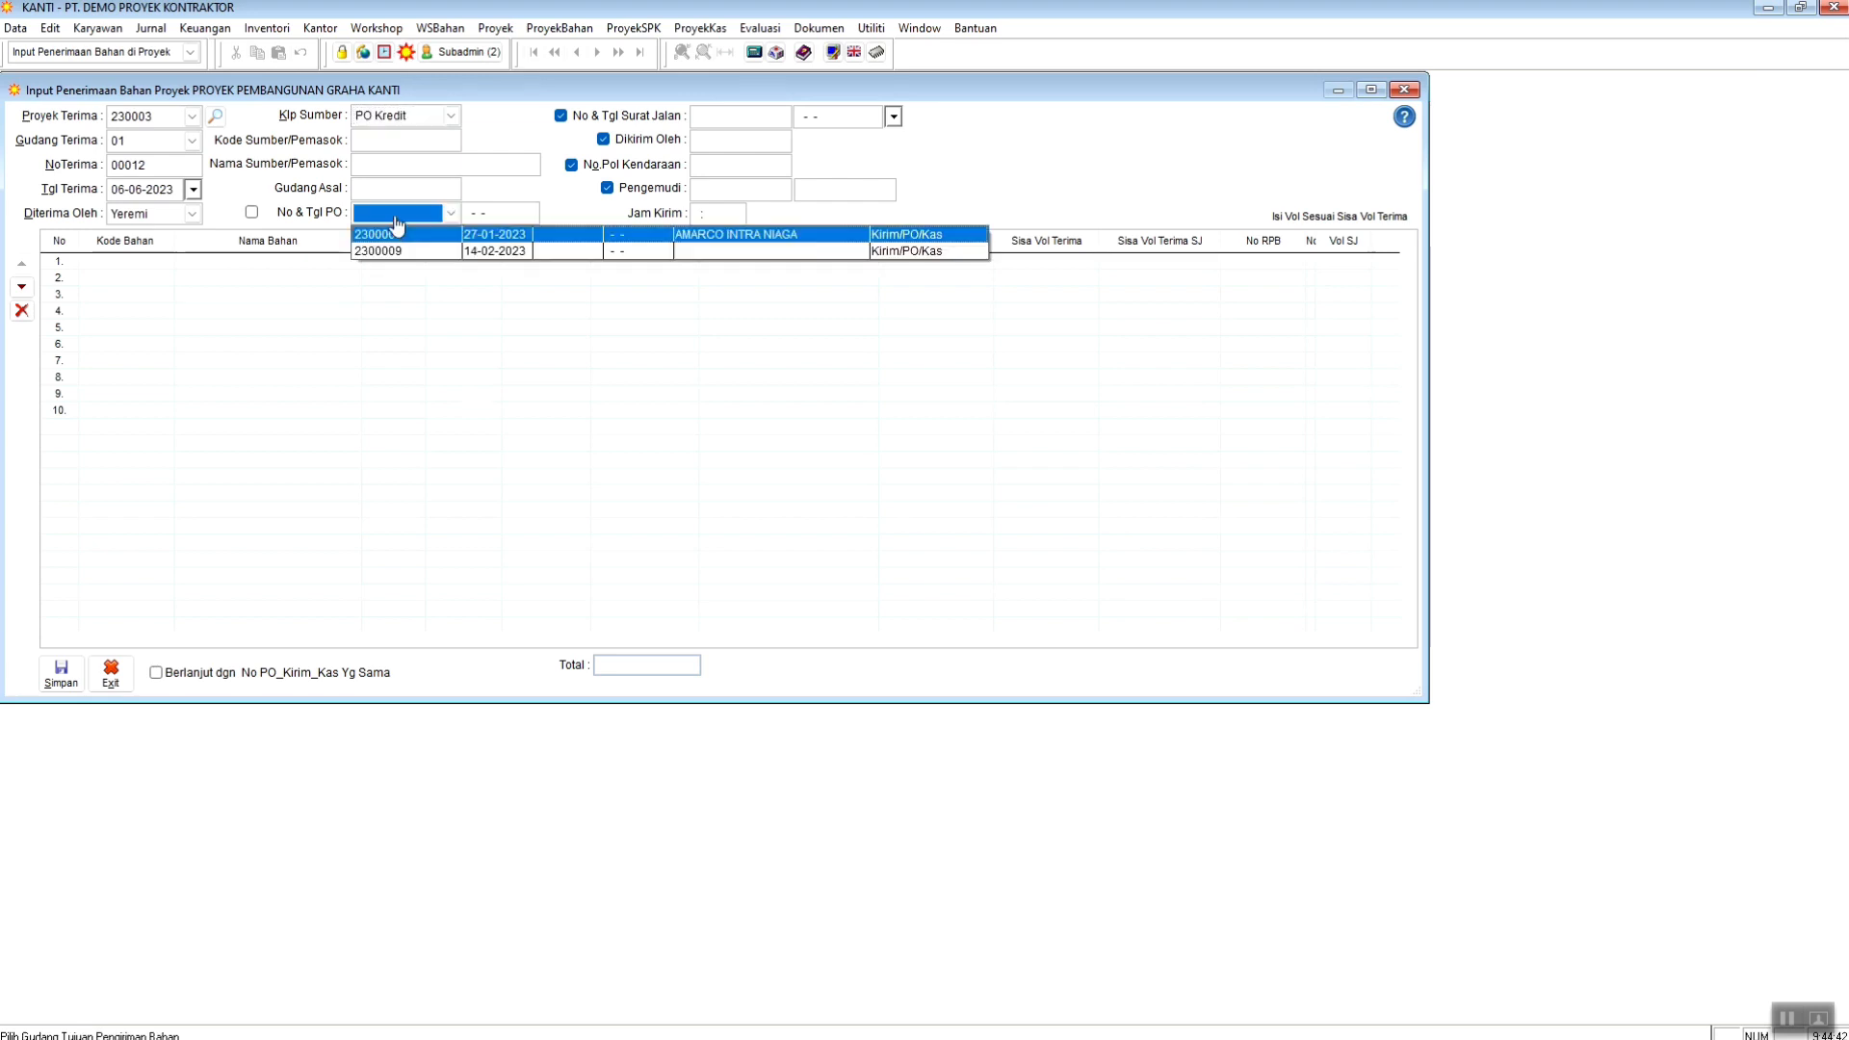
pyautogui.click(412, 251)
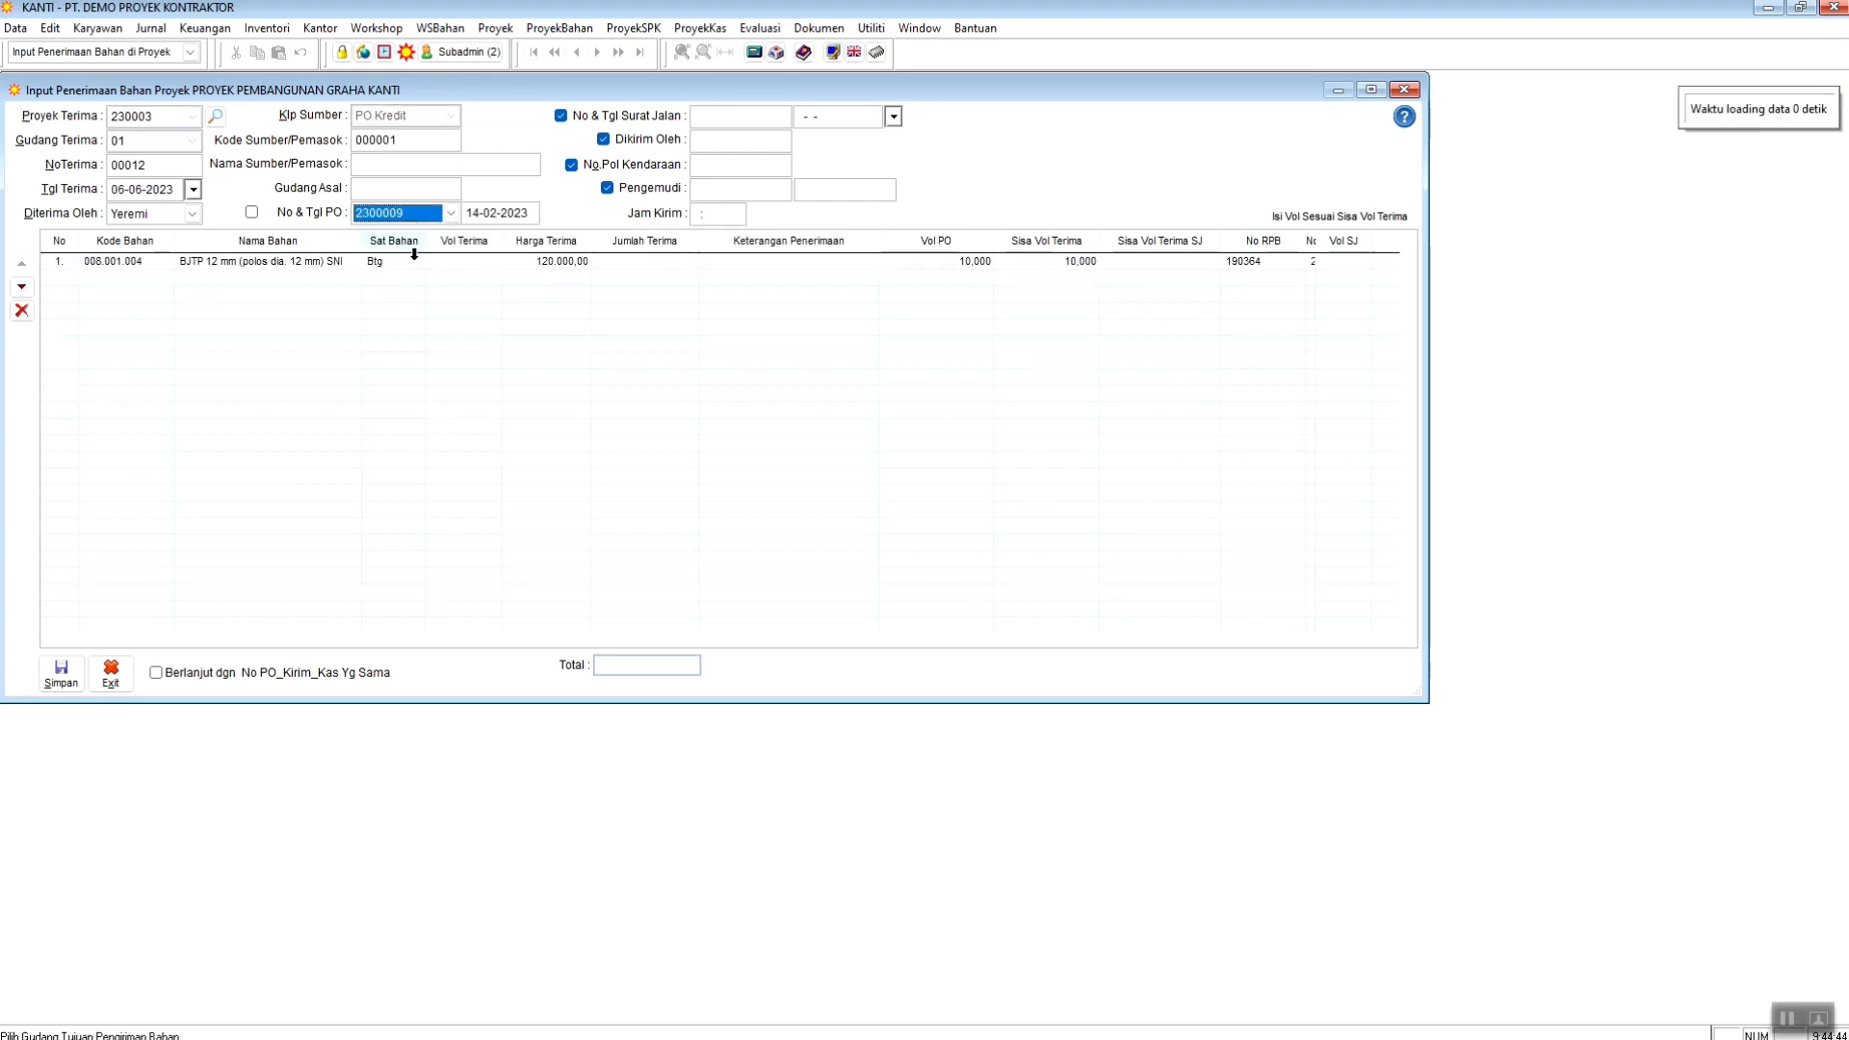
pyautogui.click(406, 214)
pyautogui.click(399, 236)
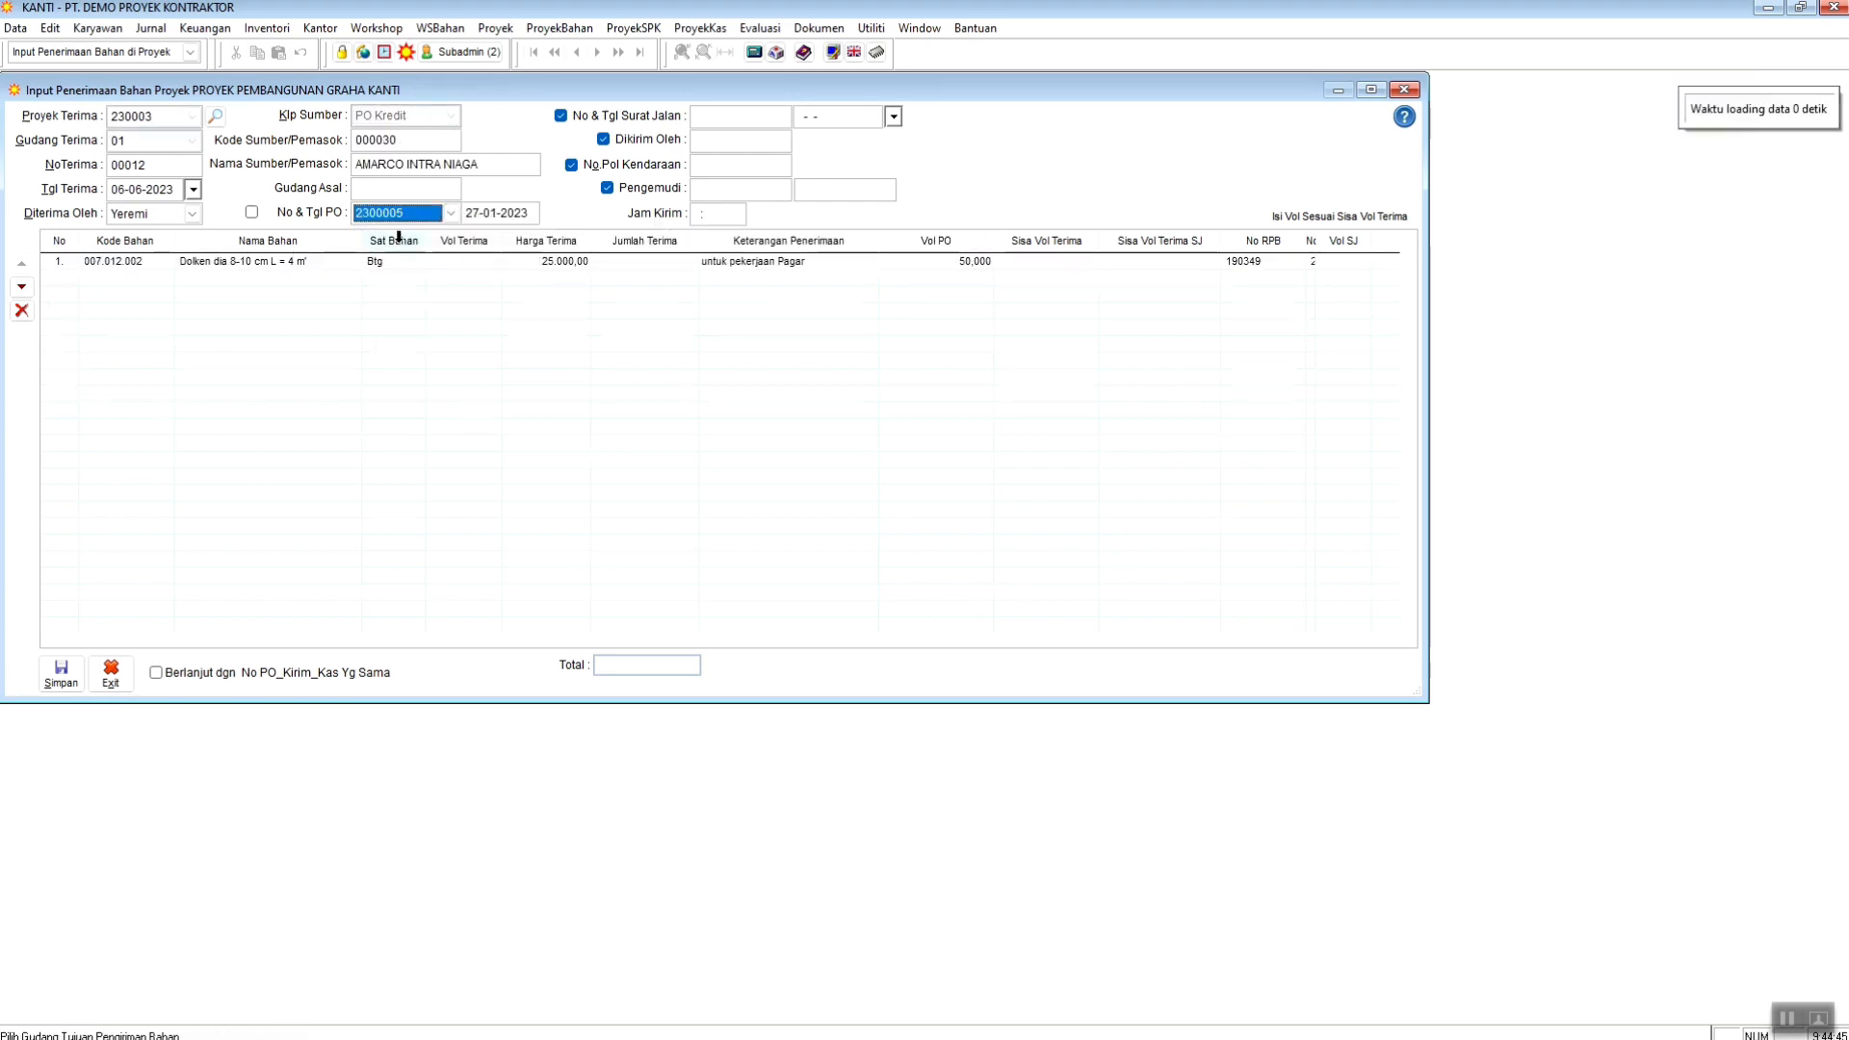
pyautogui.click(449, 213)
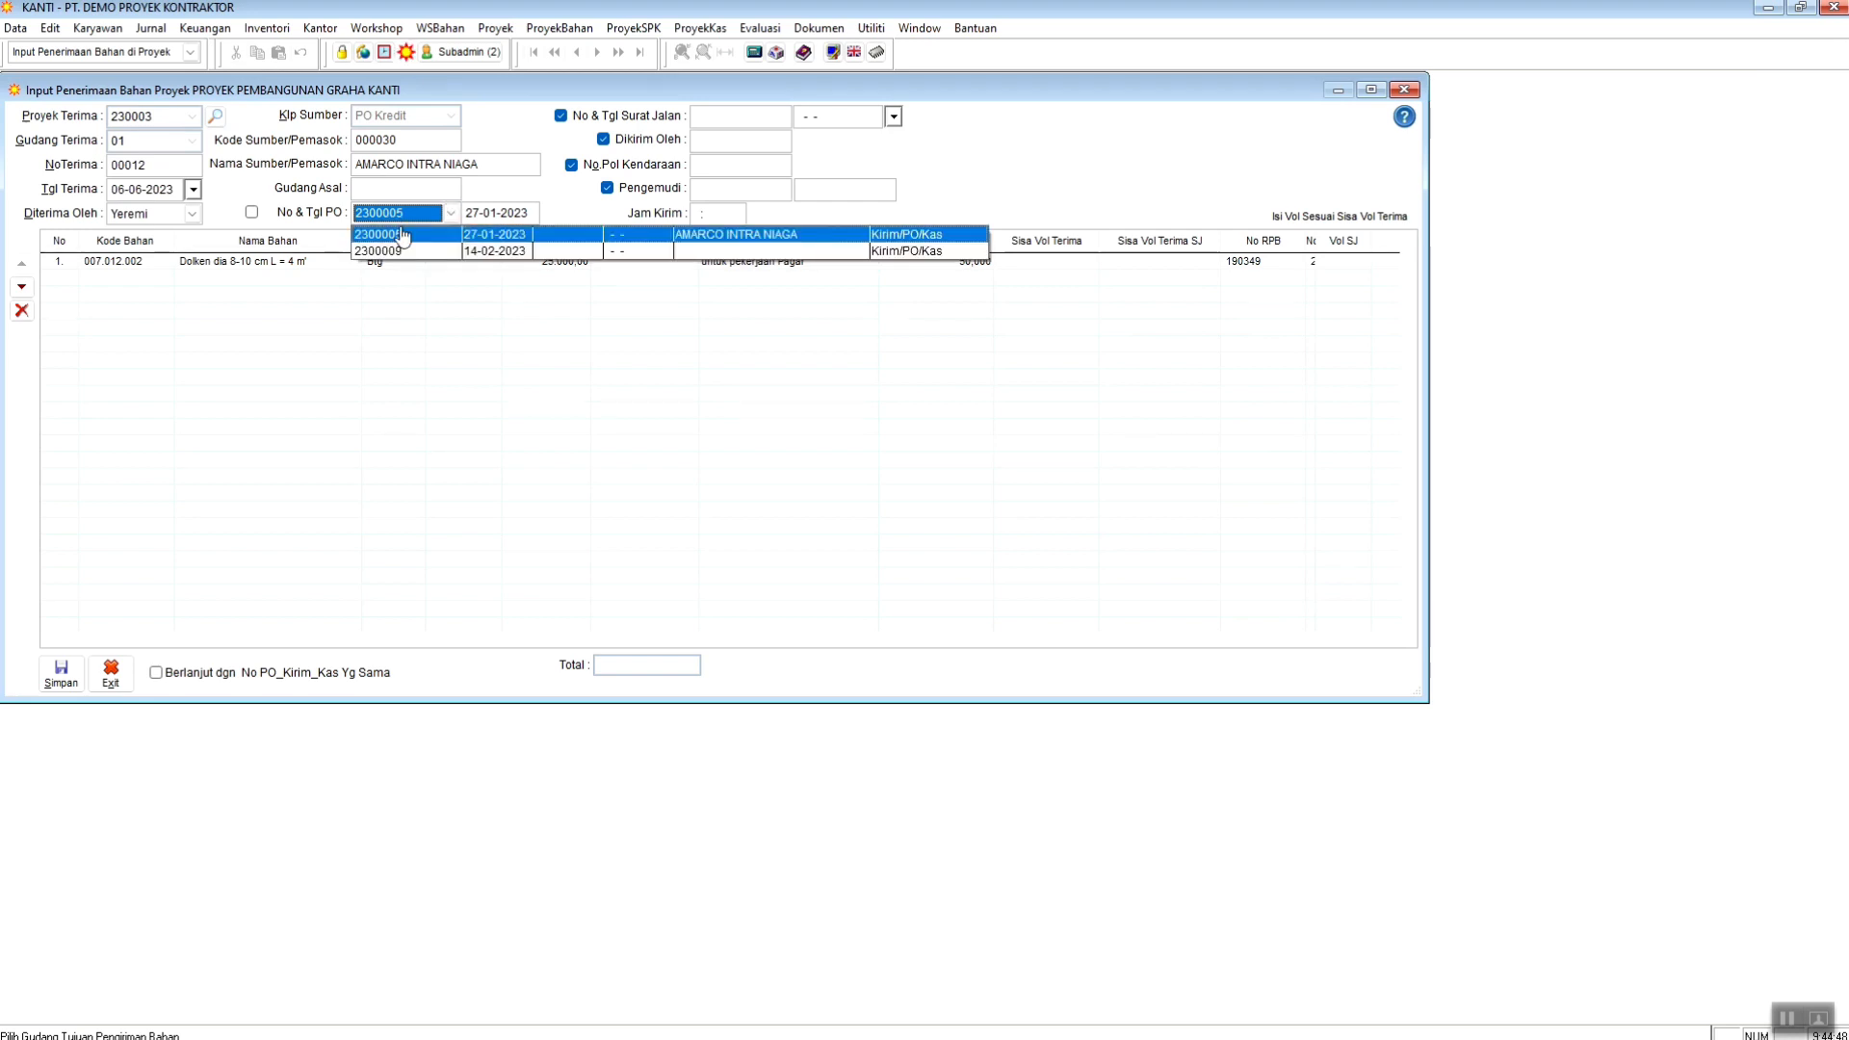
pyautogui.click(405, 239)
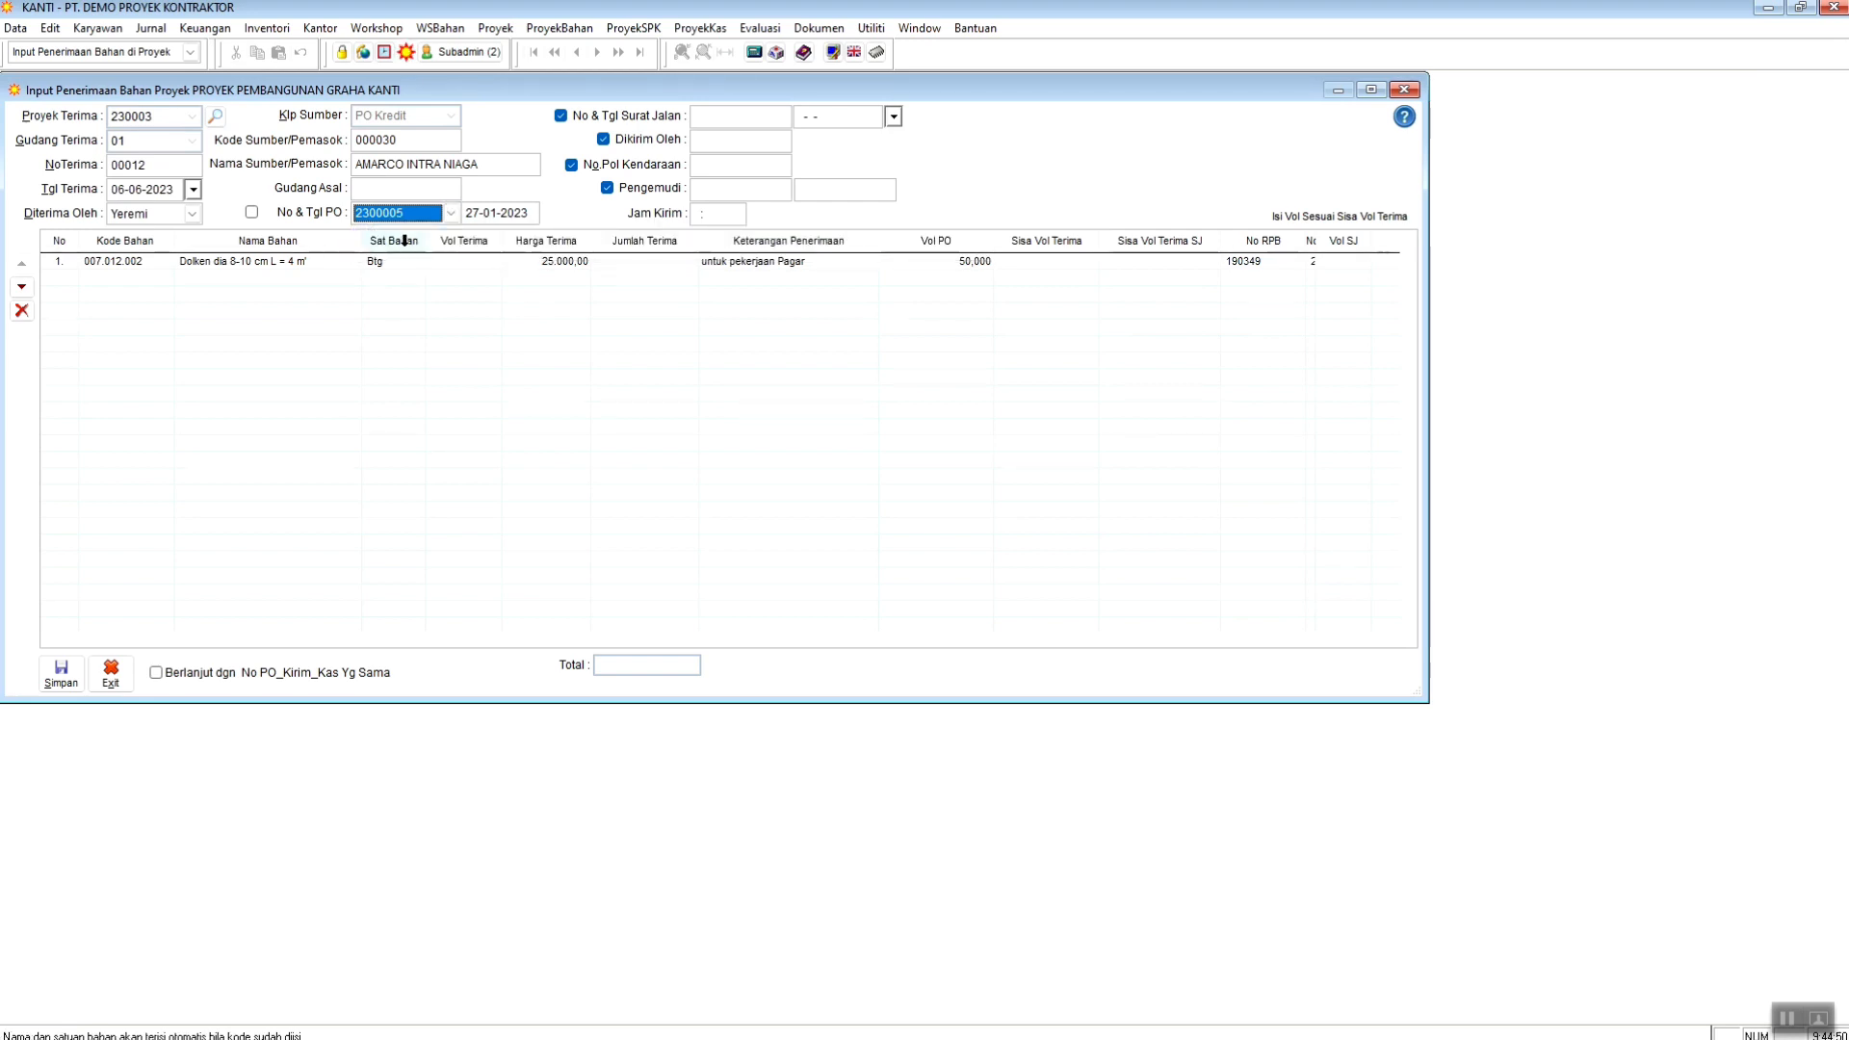
pyautogui.click(449, 213)
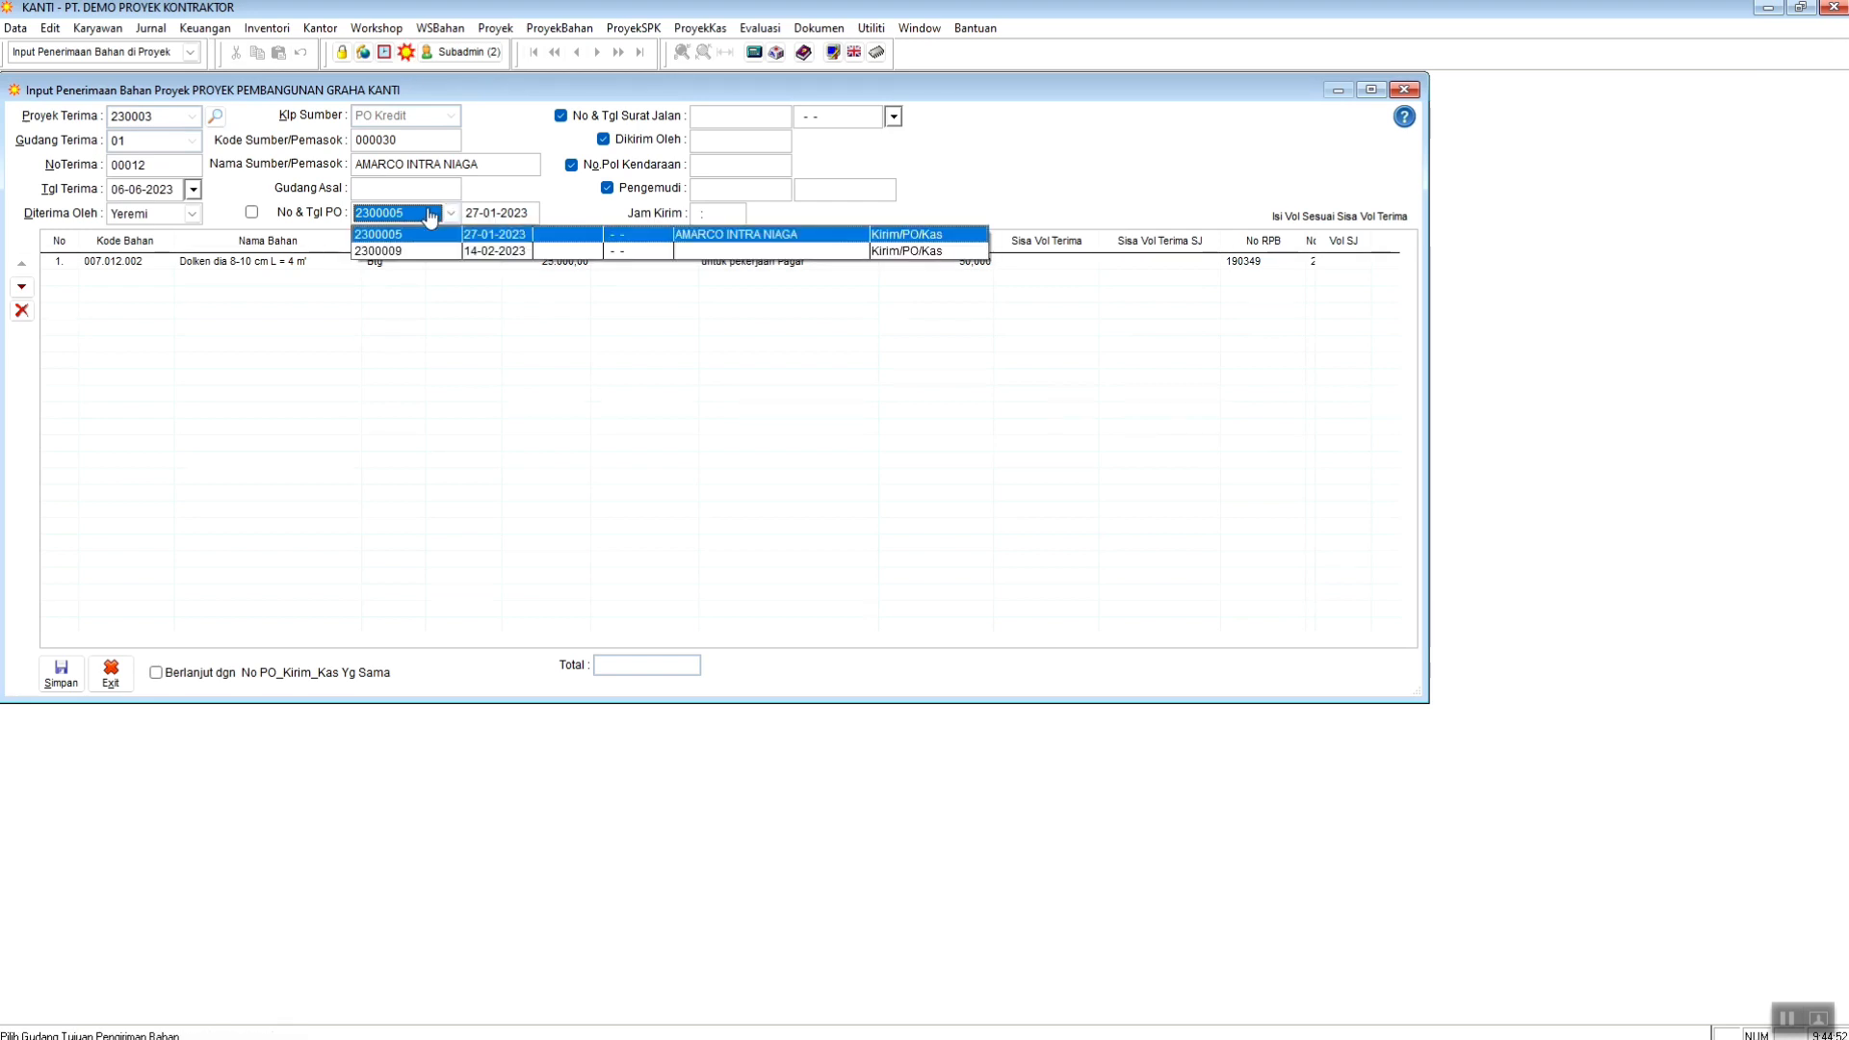
pyautogui.click(436, 251)
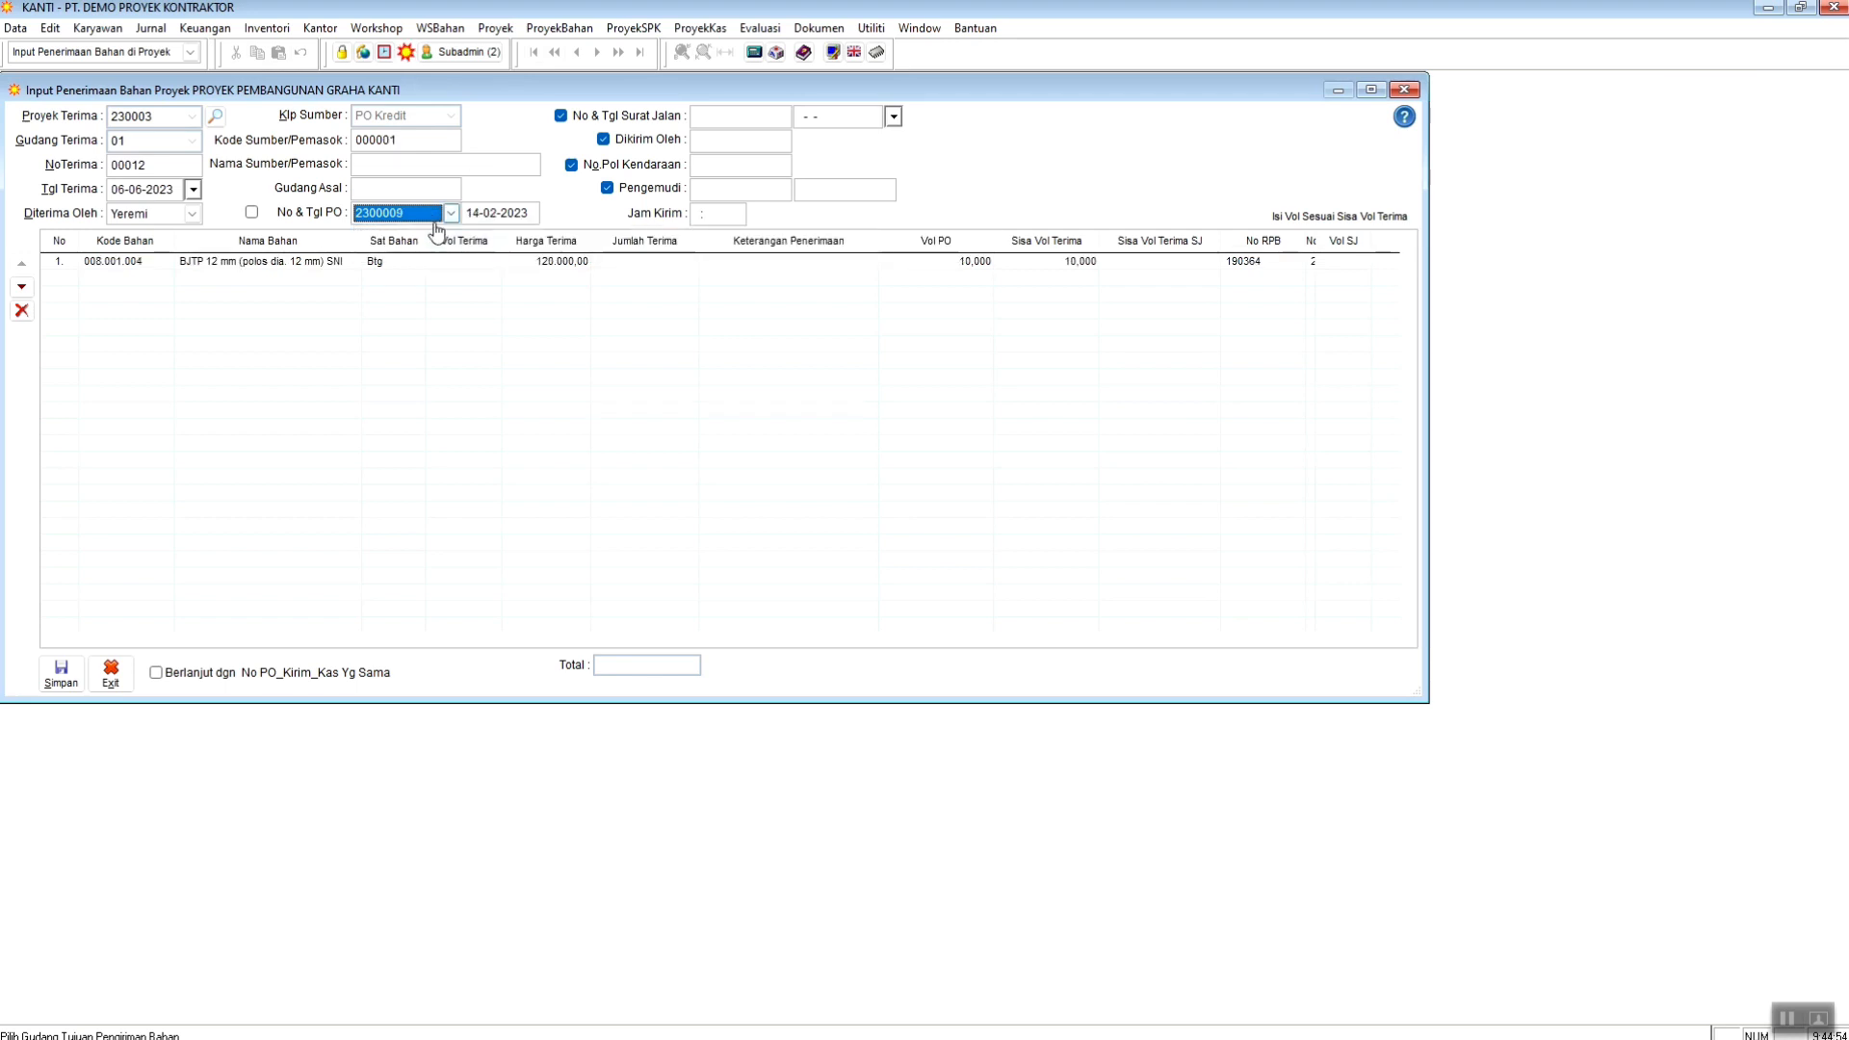
pyautogui.click(436, 221)
pyautogui.click(433, 234)
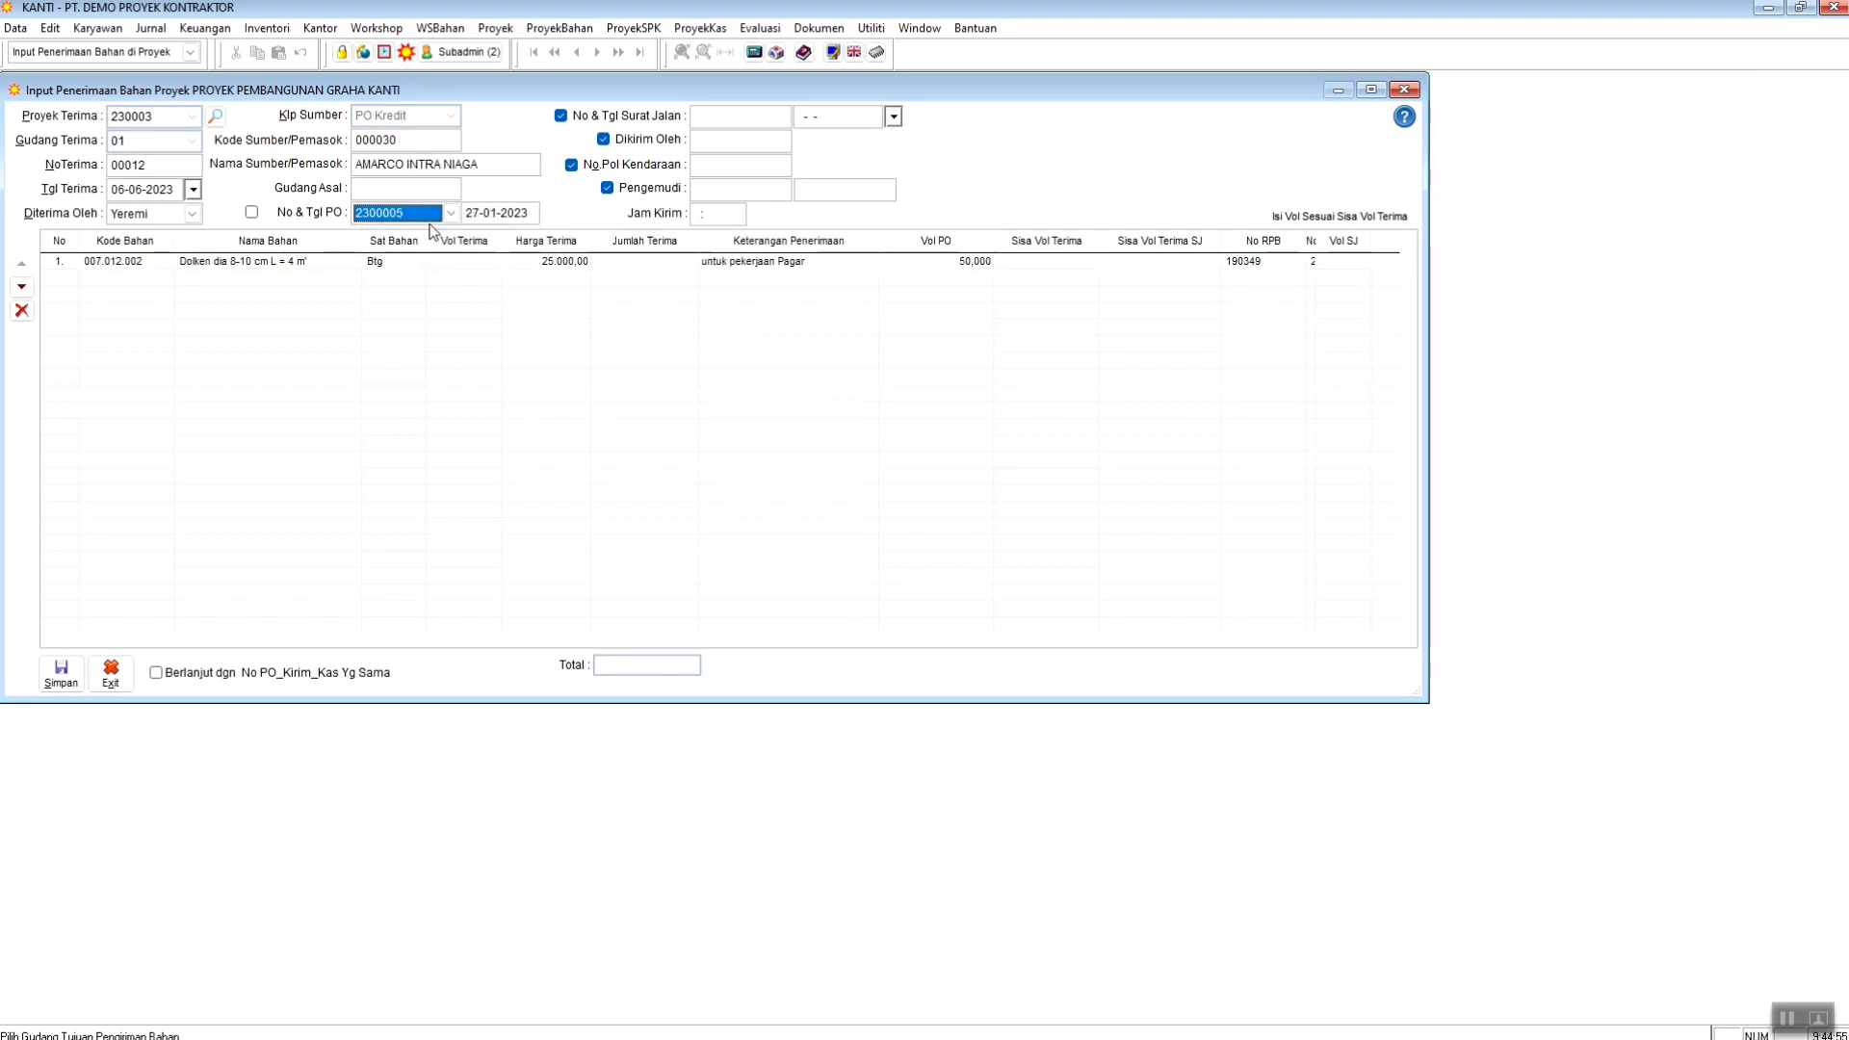
# - Recheck the receipt's available purchase orders by reloading those dated 14-02-2023 and 27-01-2023, and close the receipt without saving
pyautogui.click(435, 217)
pyautogui.click(430, 250)
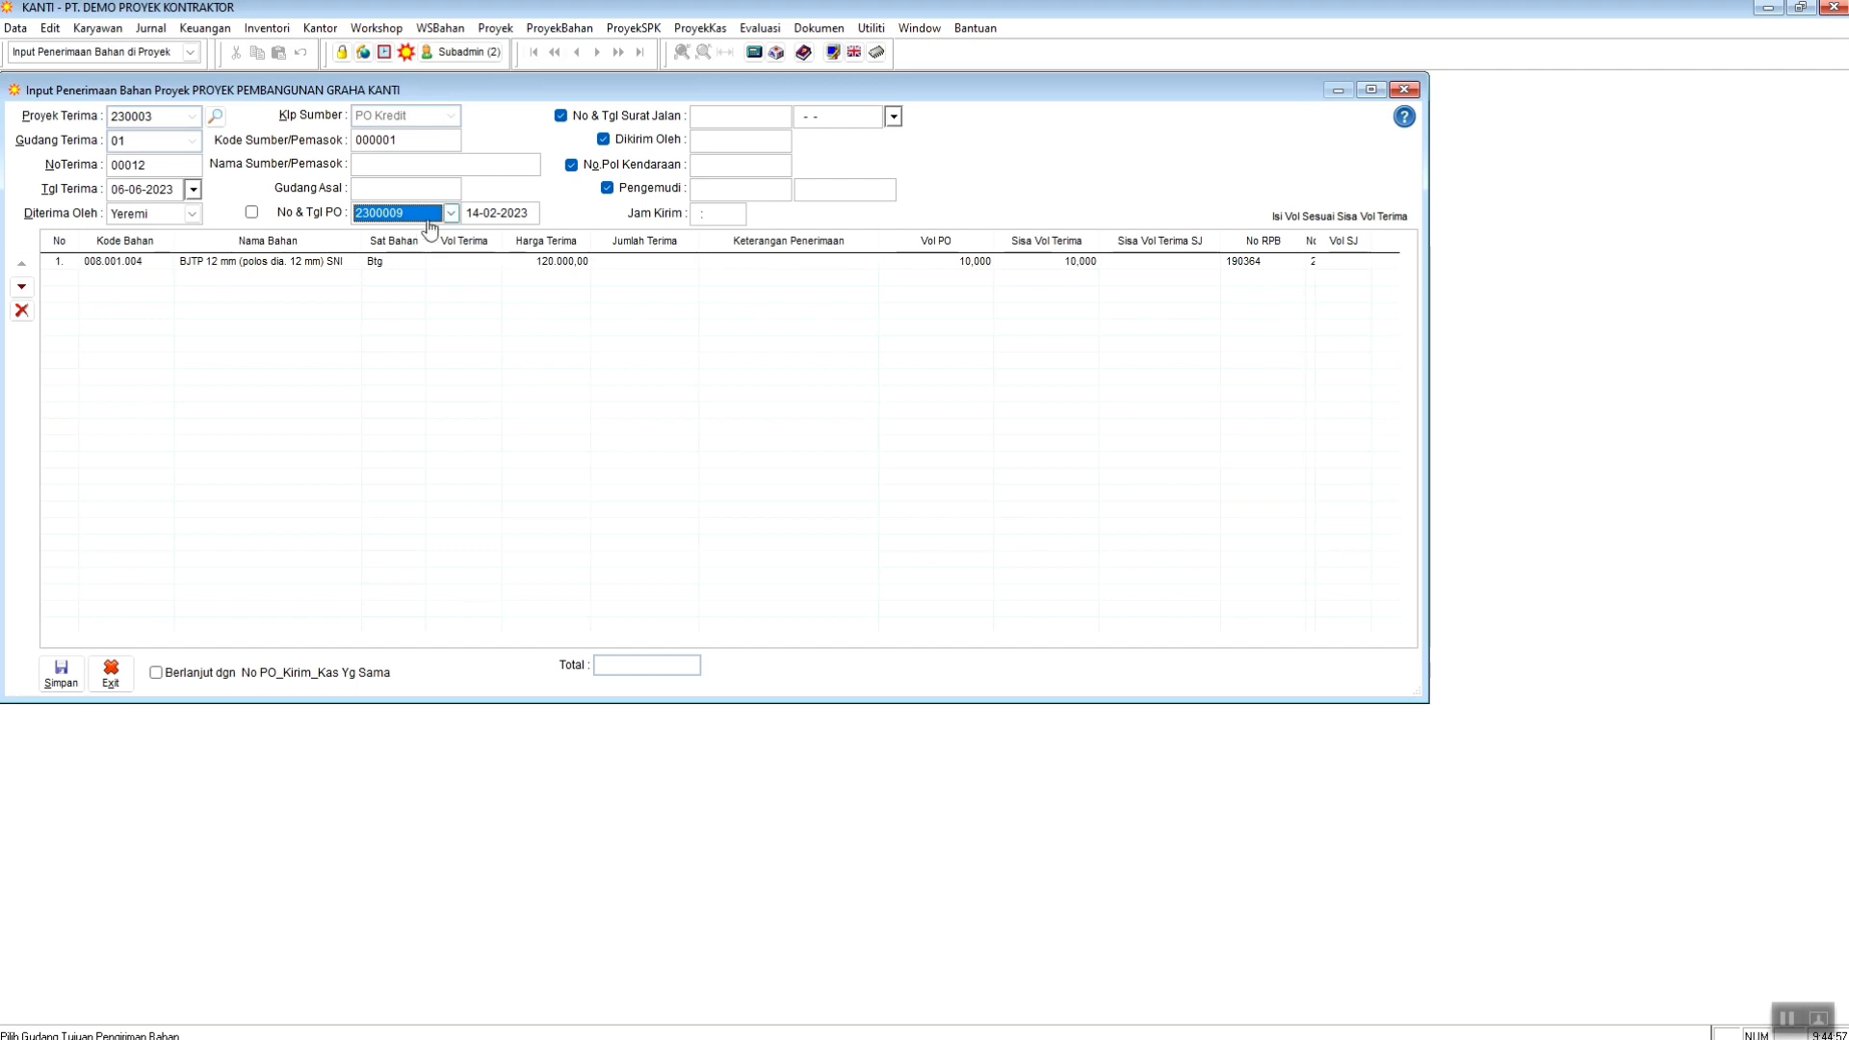
pyautogui.click(446, 213)
pyautogui.click(427, 237)
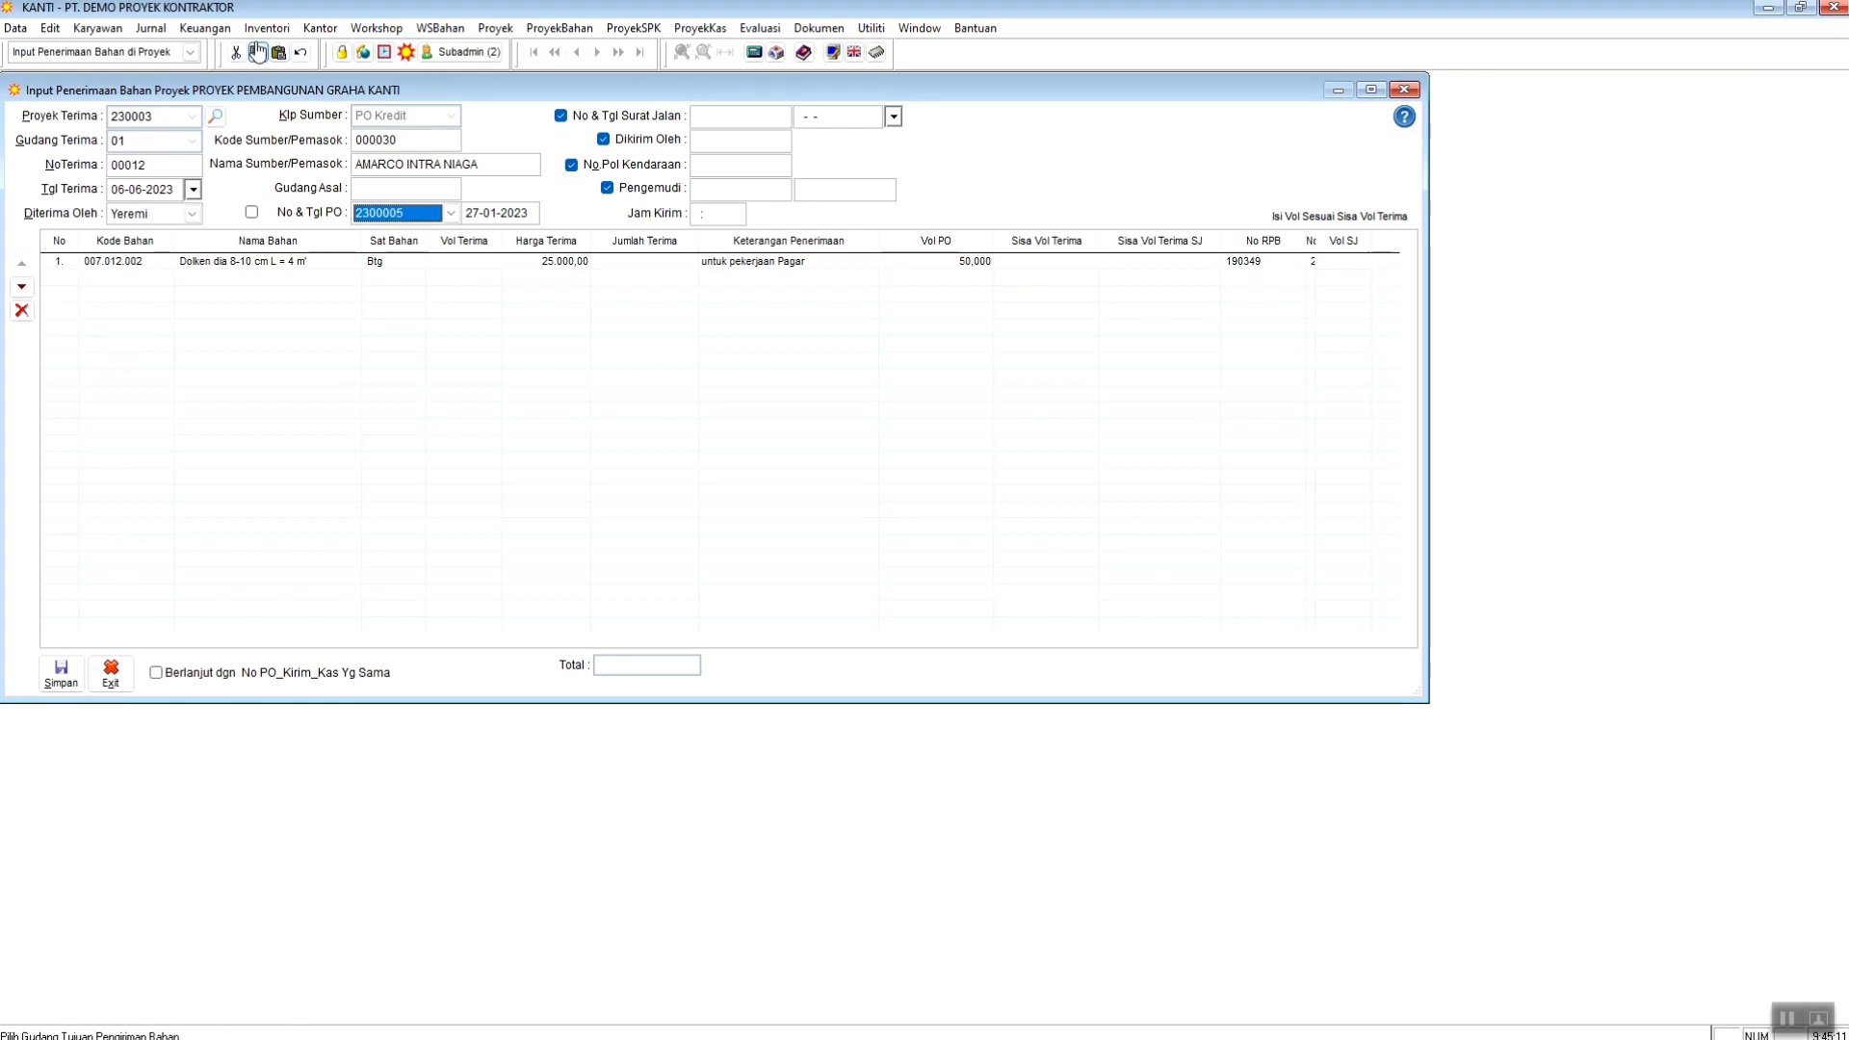
pyautogui.click(110, 671)
# - In the list of material purchase orders, select the Beton Readymix K-300 line and widen the order detail grid
pyautogui.click(268, 28)
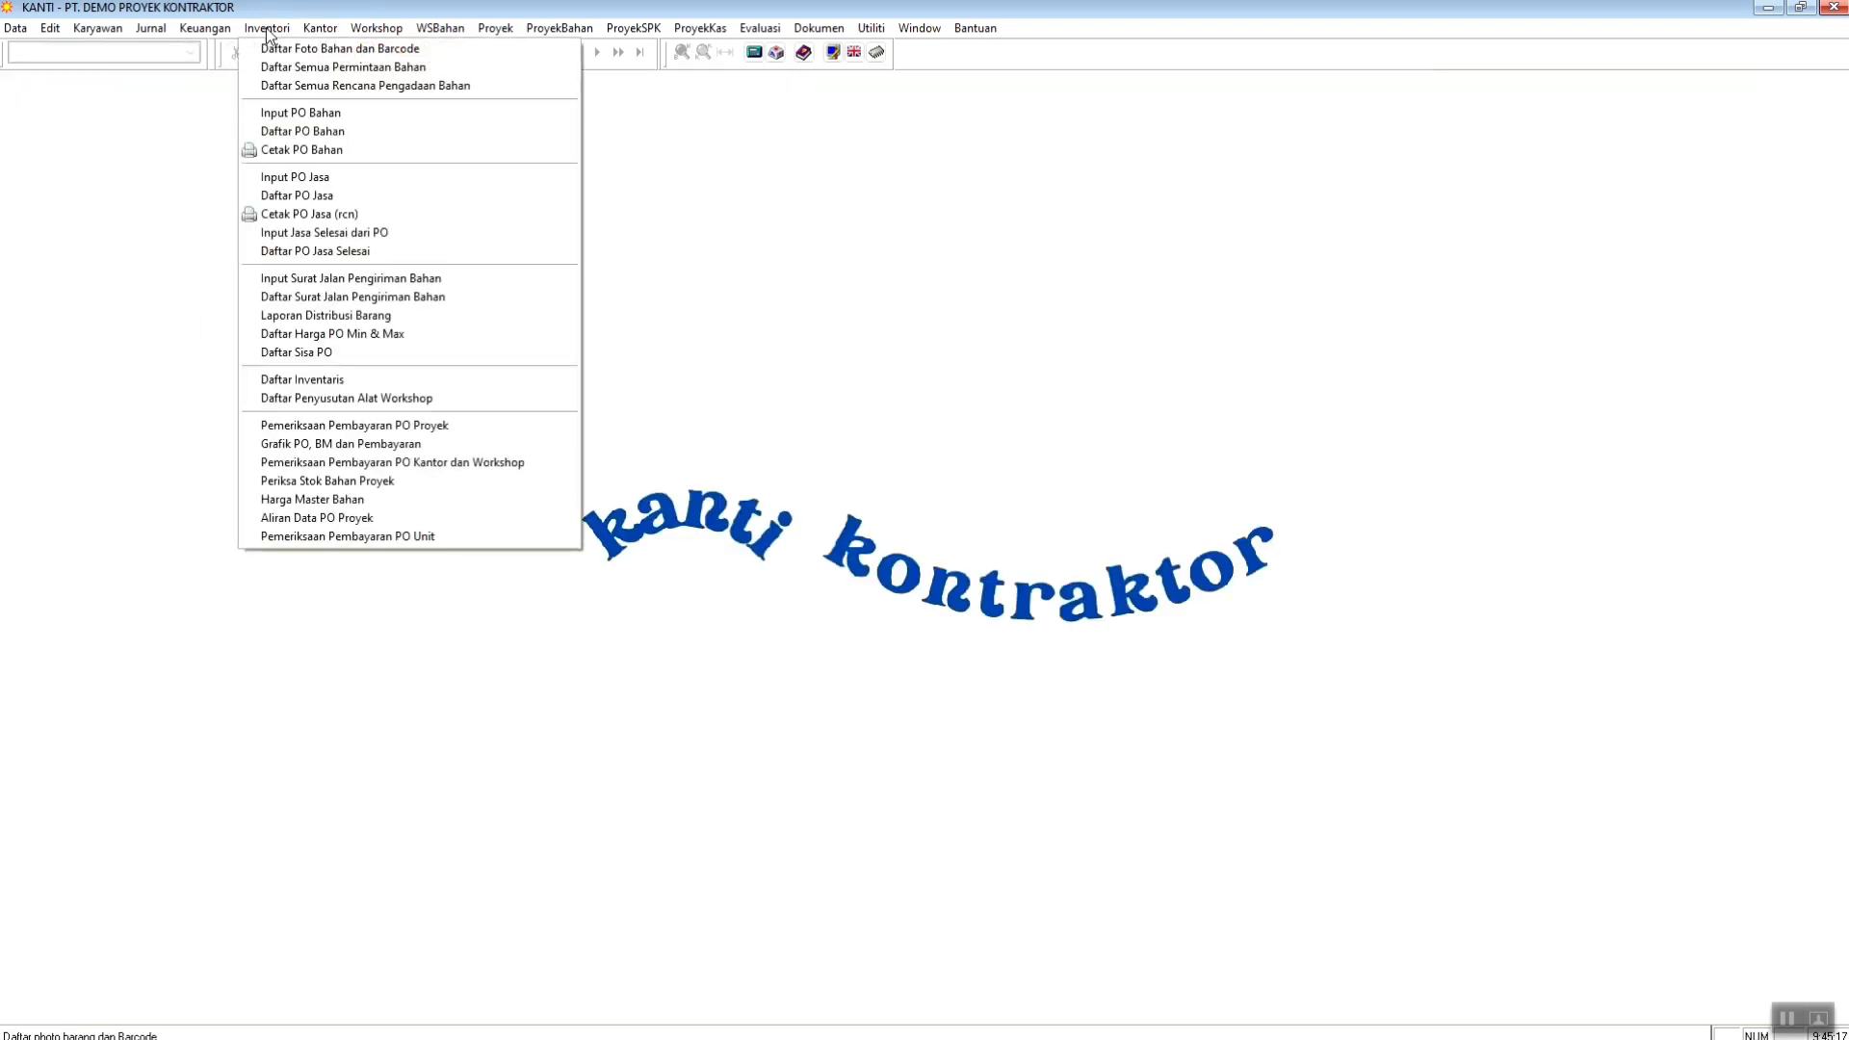
pyautogui.click(311, 135)
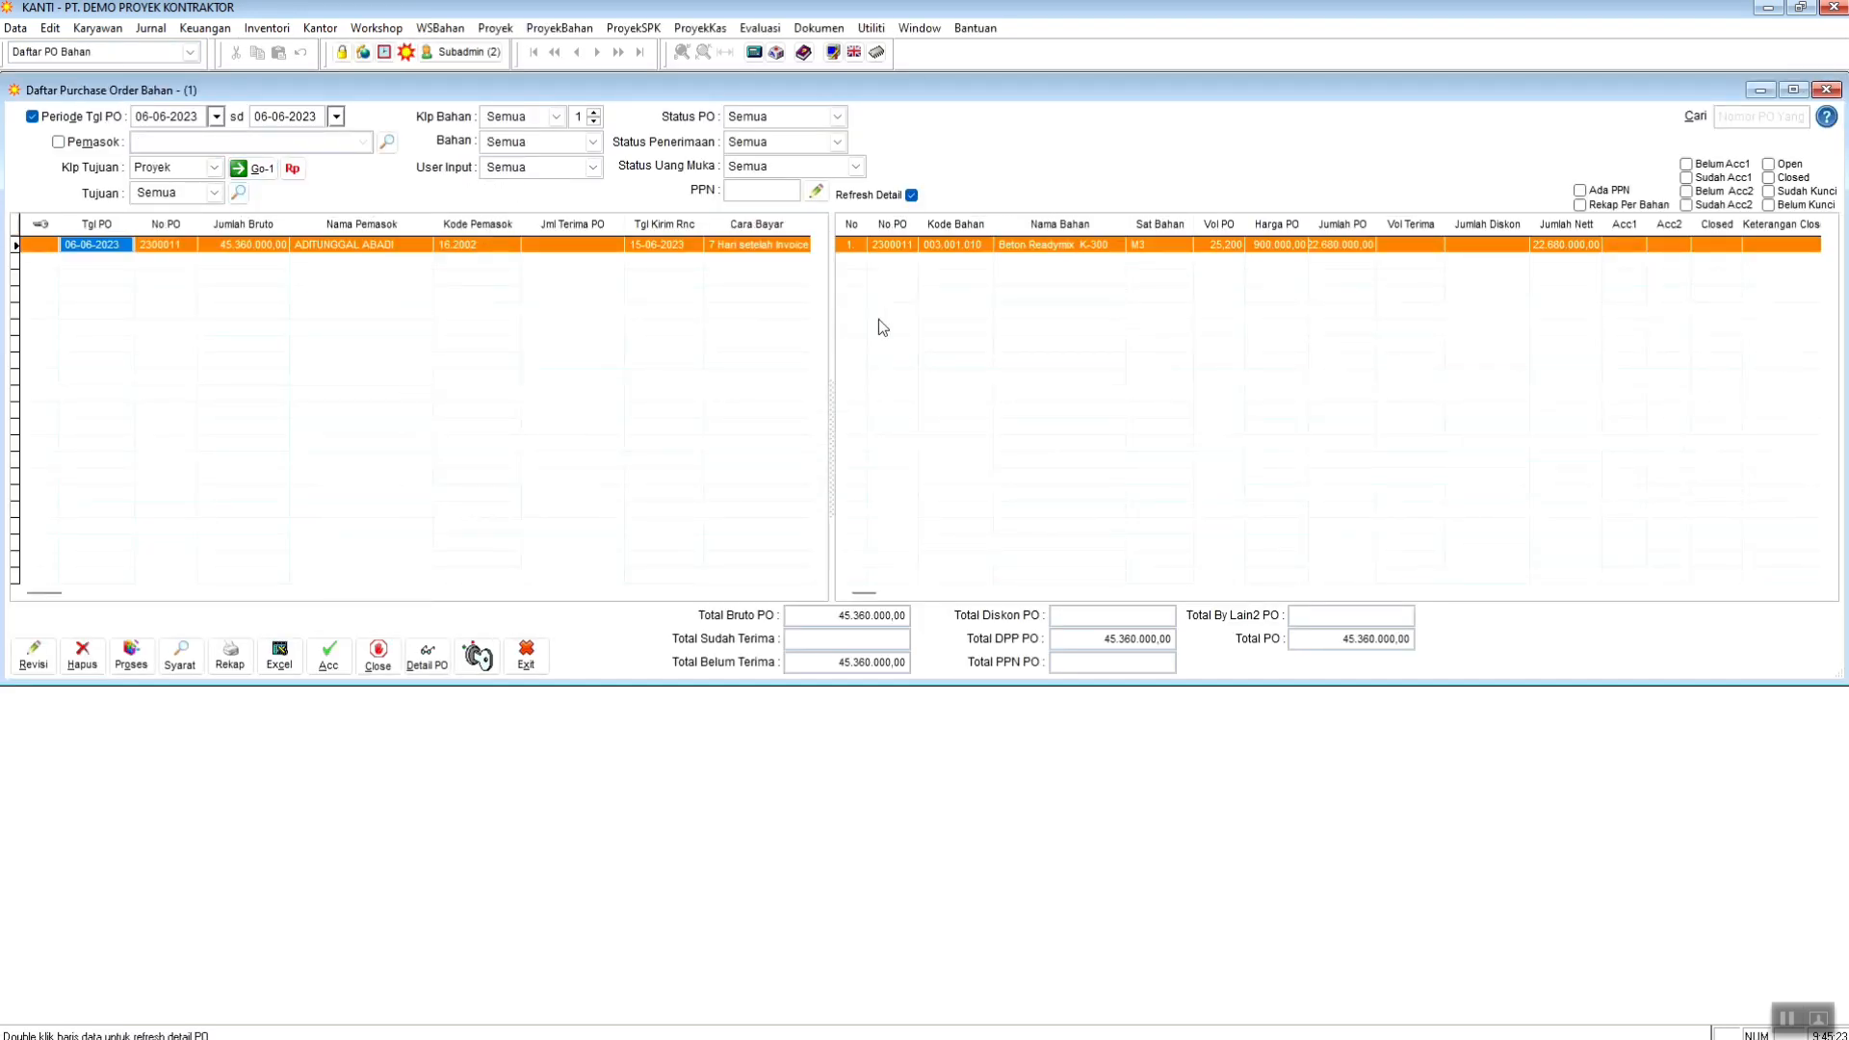
pyautogui.click(1066, 248)
pyautogui.click(1167, 249)
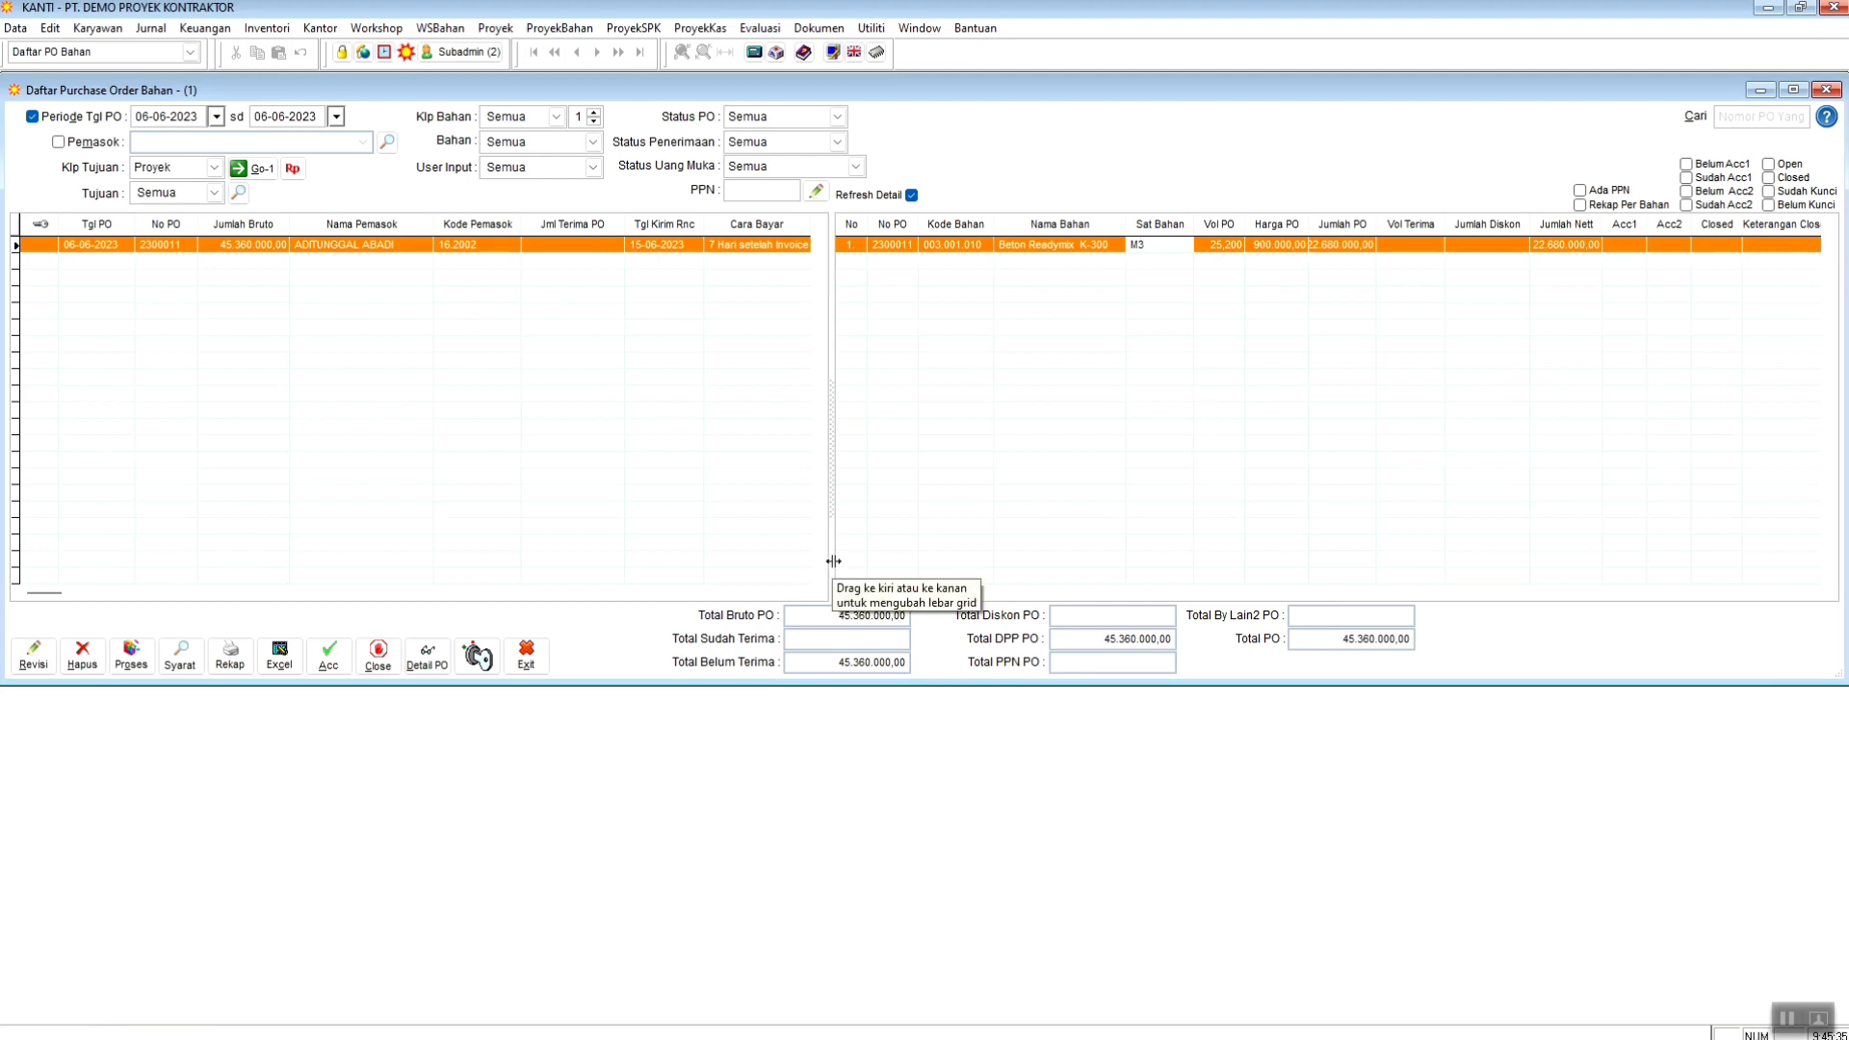
pyautogui.moveTo(836, 562); pyautogui.dragTo(426, 544)
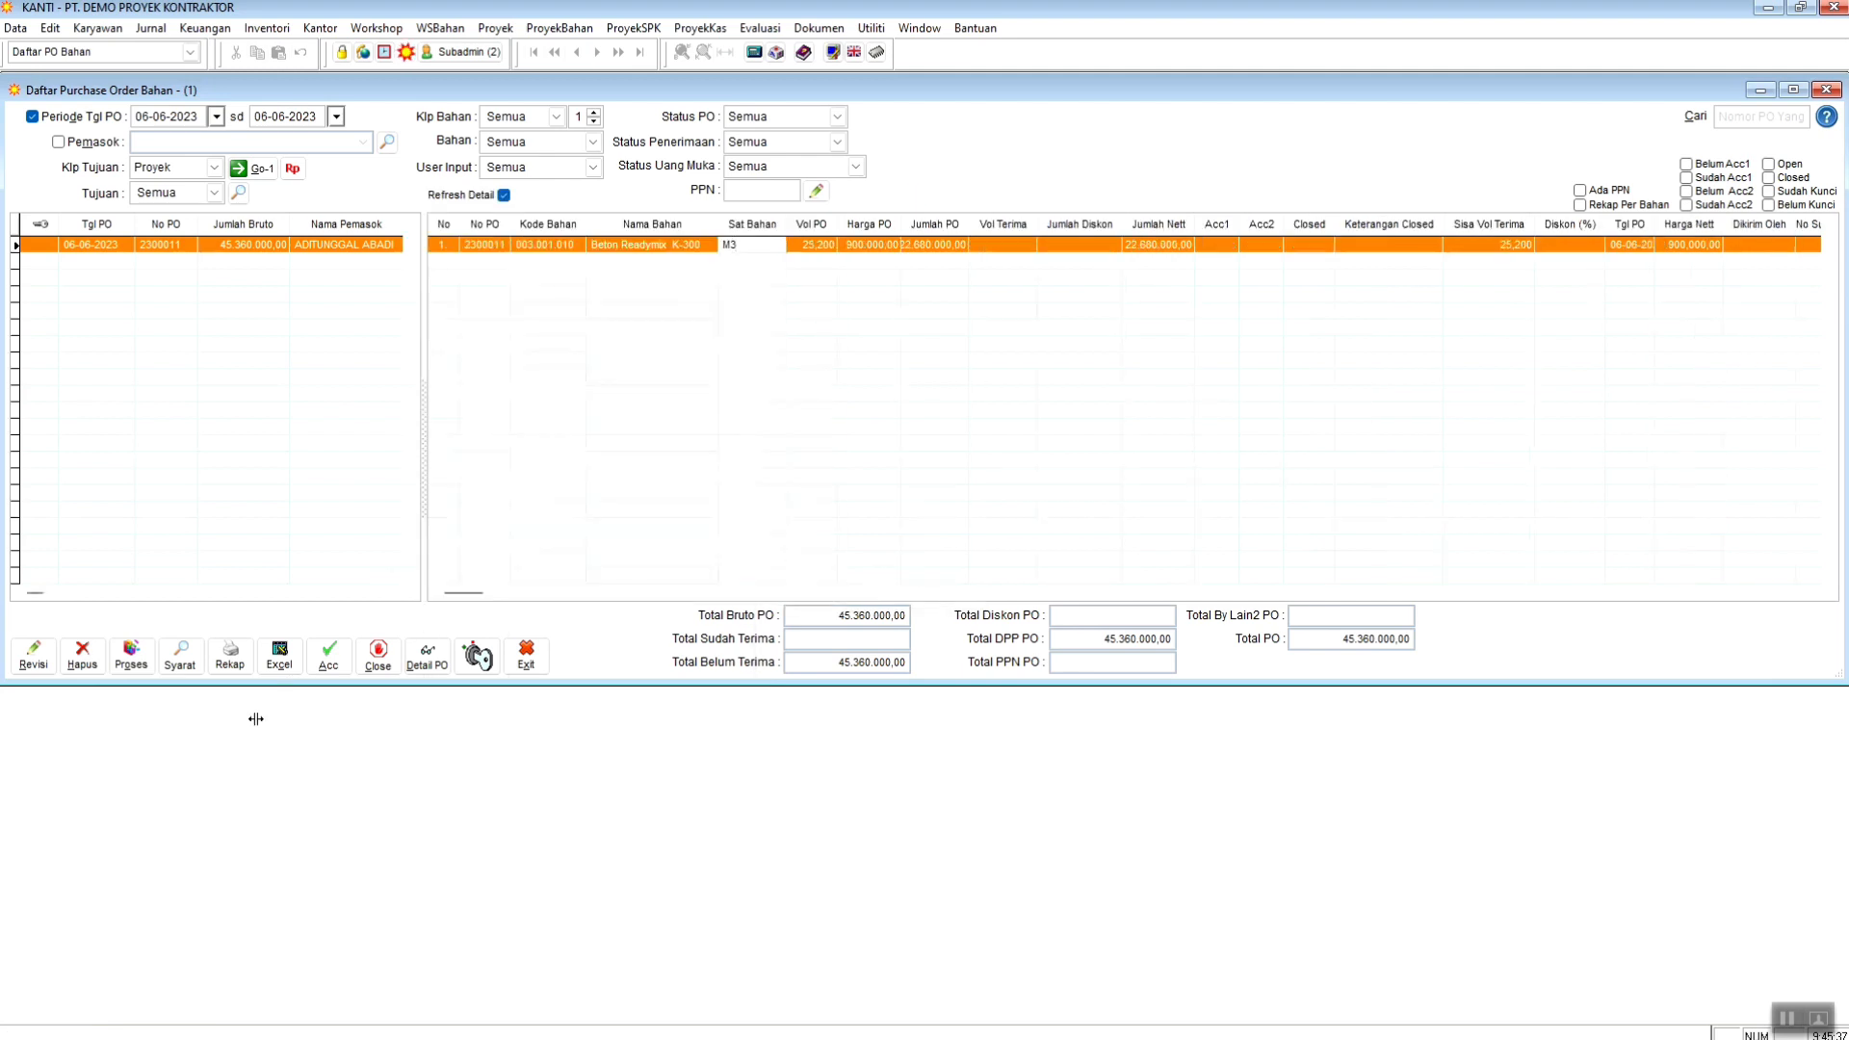
# - Sign the first approval for the Beton Readymix K-300 purchase order, and close the approval sheet and the order list
pyautogui.click(348, 662)
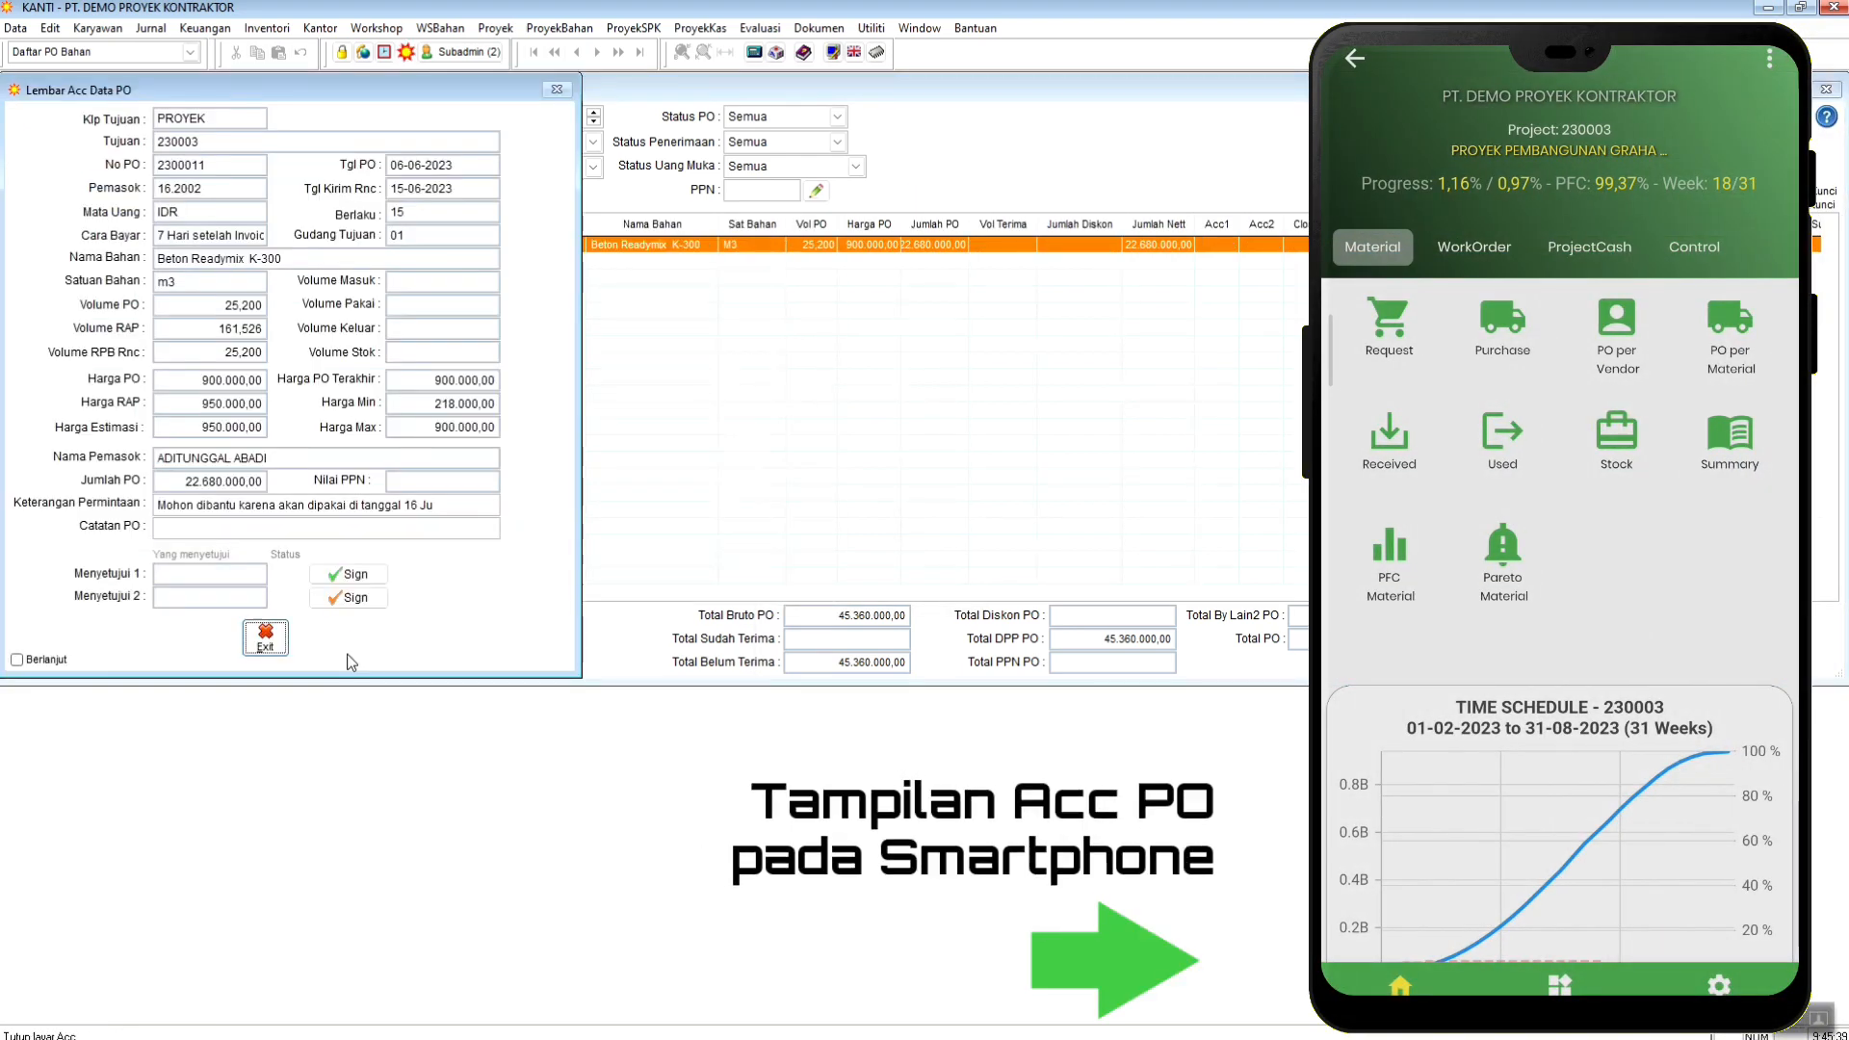
pyautogui.click(343, 571)
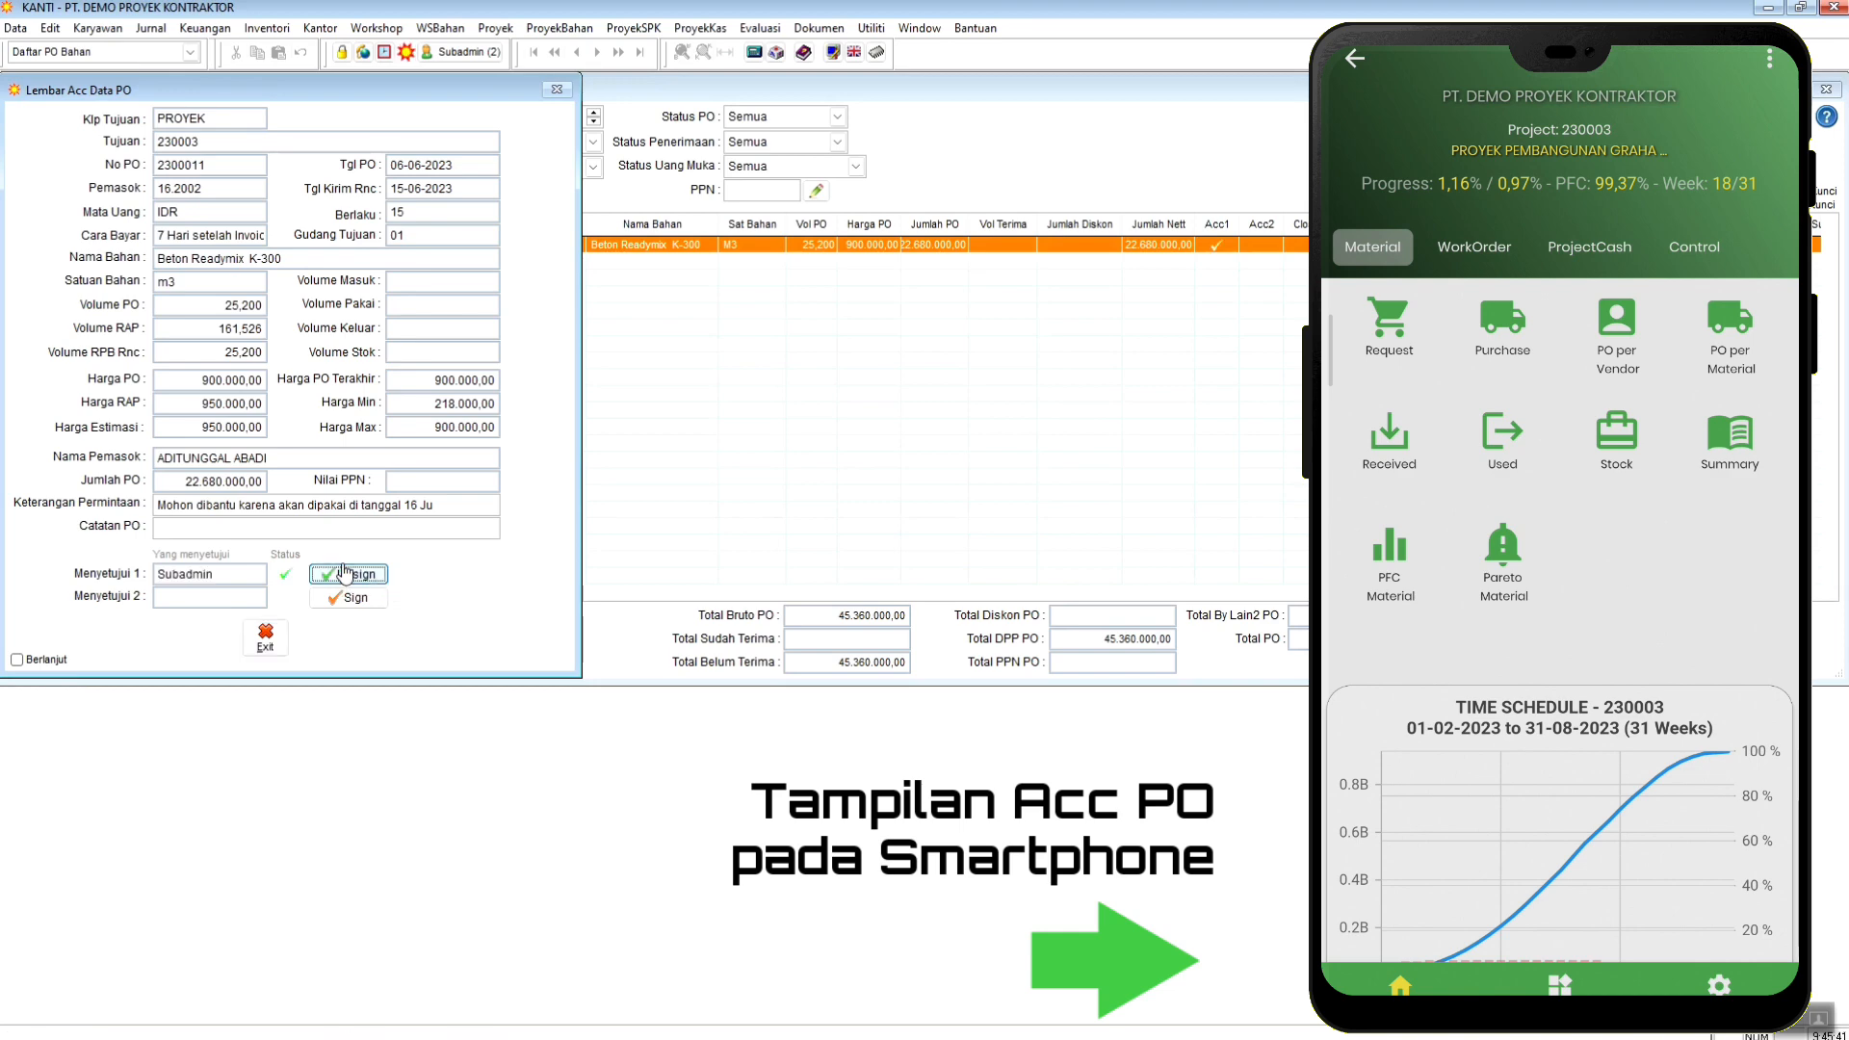
pyautogui.click(261, 642)
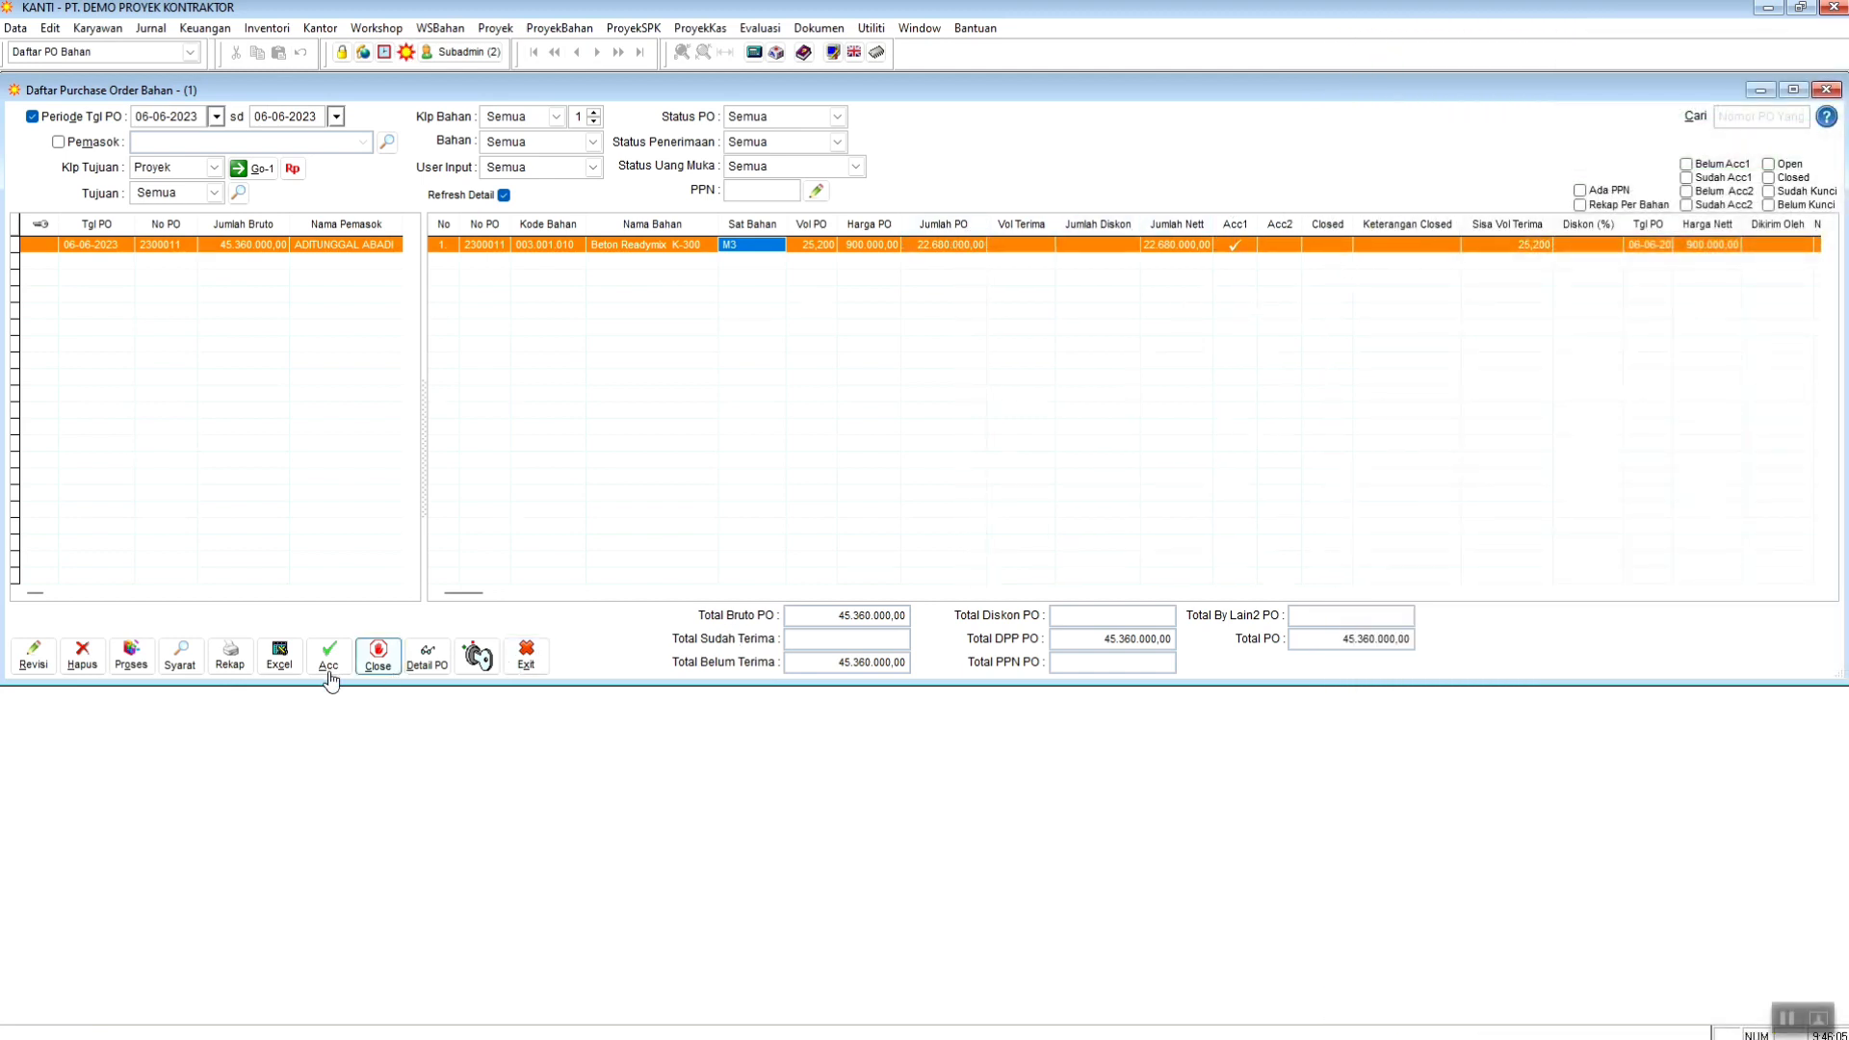
pyautogui.click(536, 670)
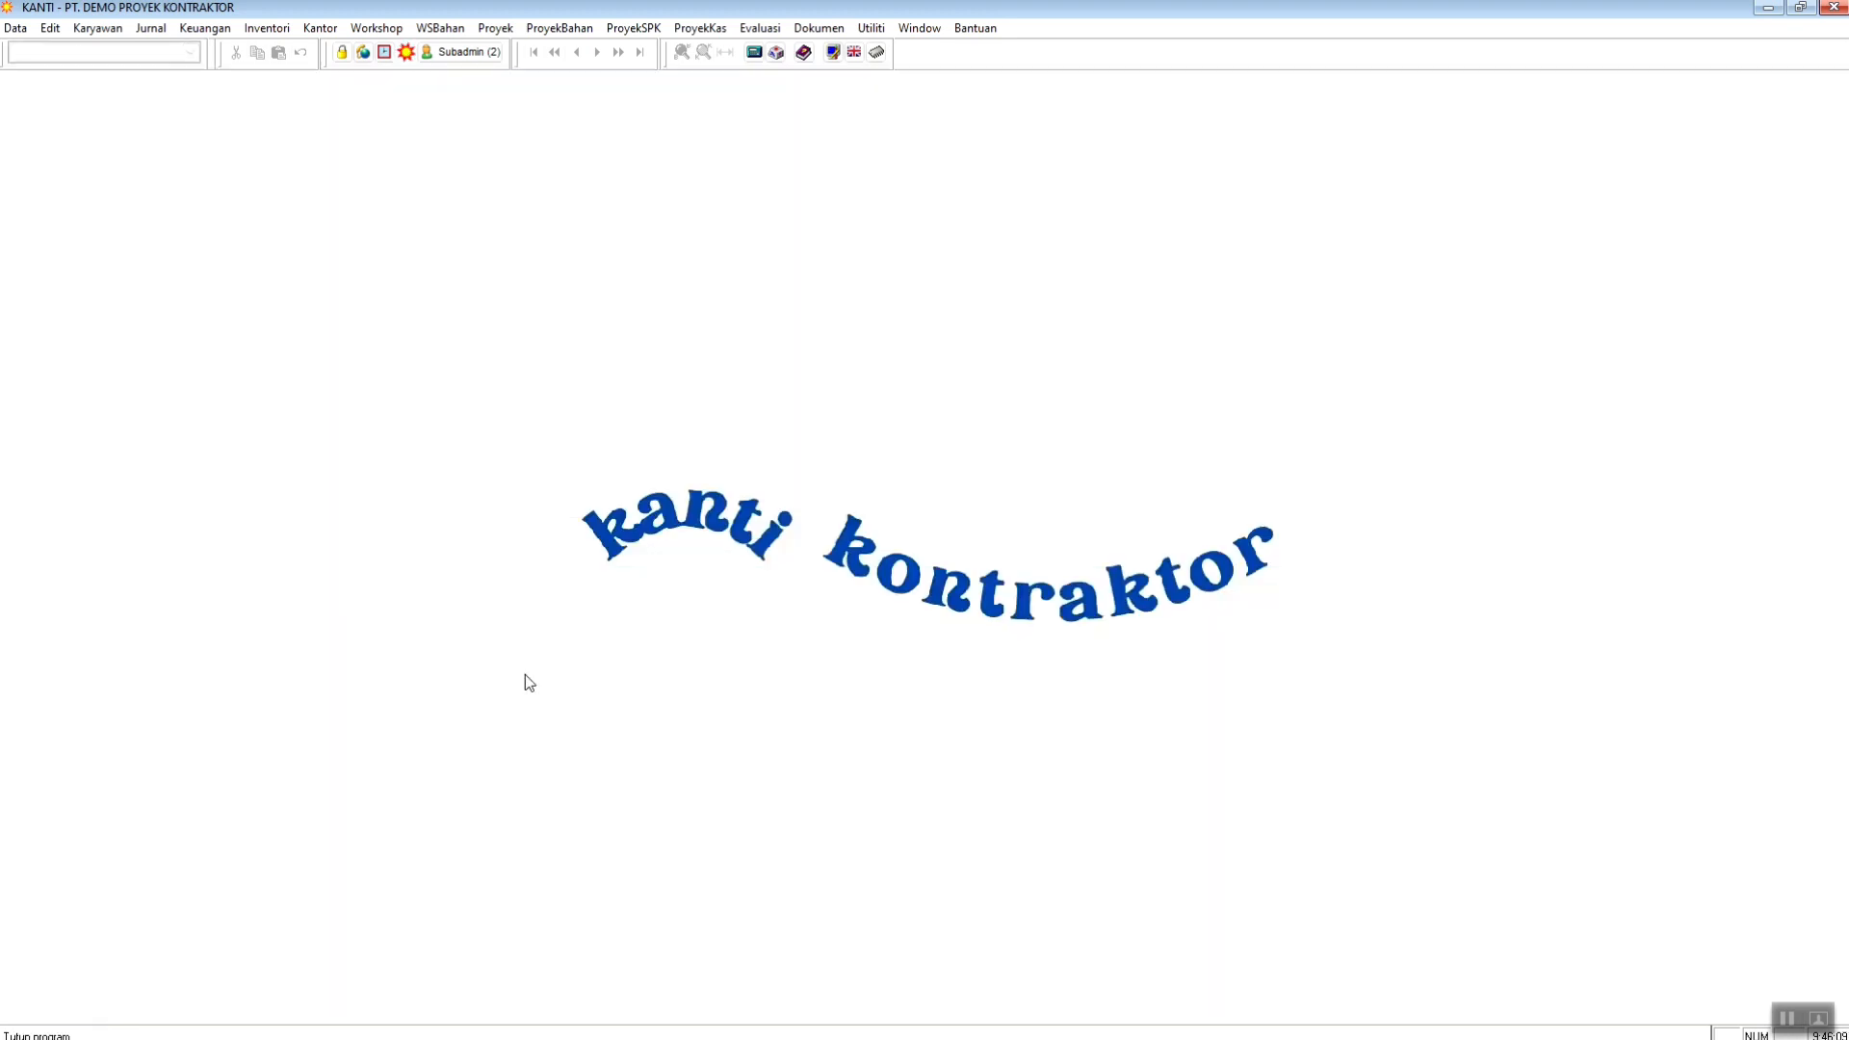
# - Start a new project material receipt and load the ADITUNGGAL ABADI purchase order dated 06-06-2023
pyautogui.click(495, 27)
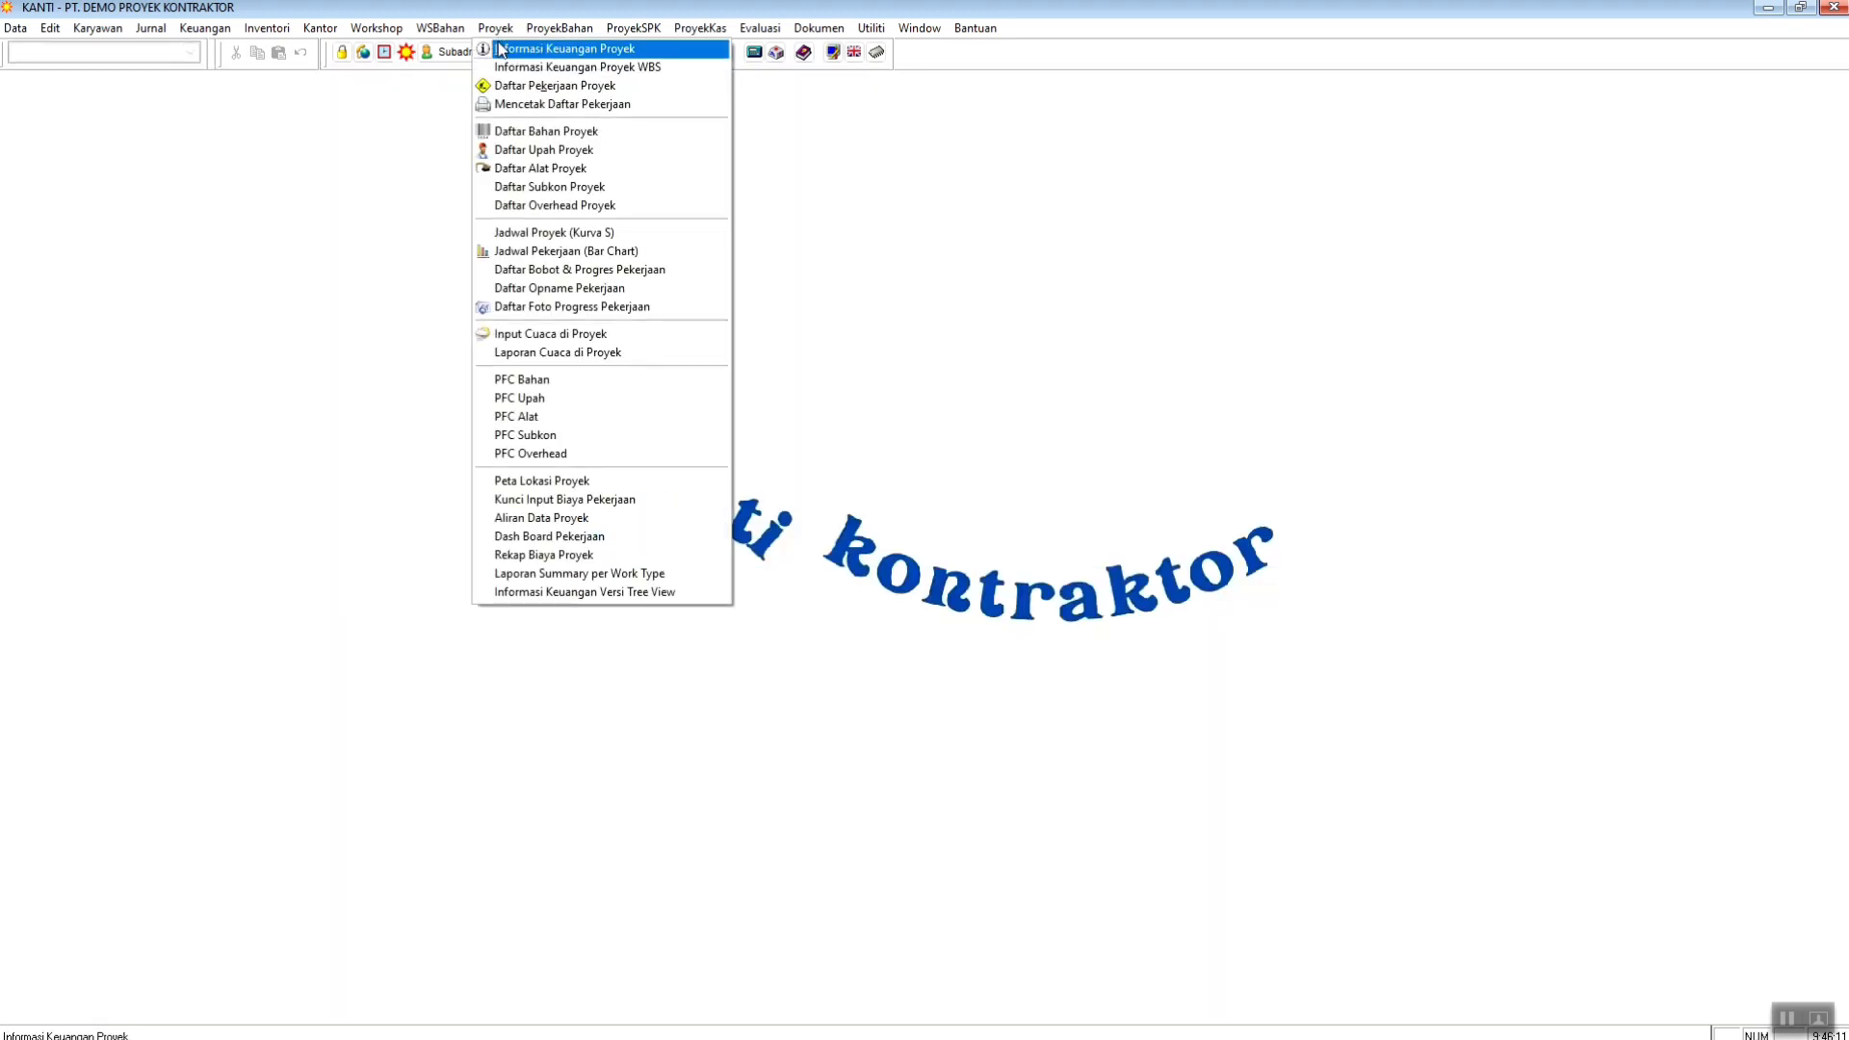
pyautogui.moveTo(556, 29)
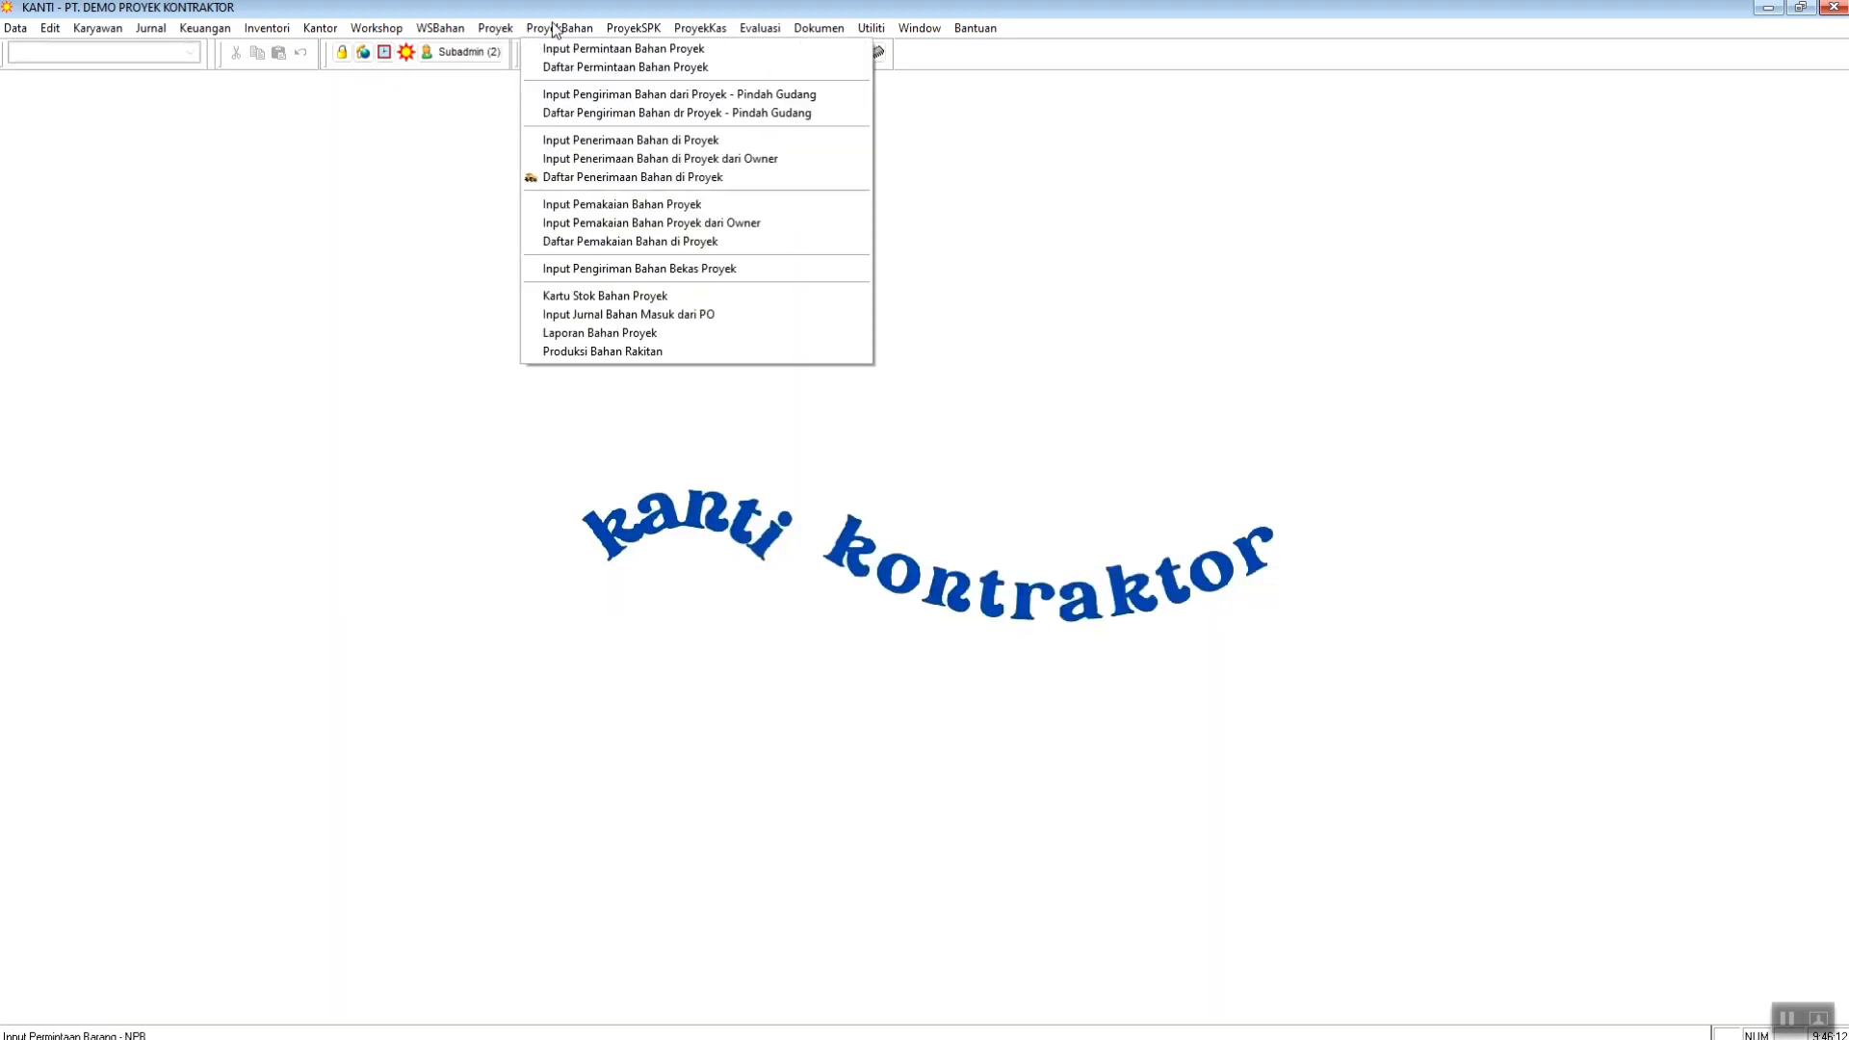
pyautogui.click(558, 143)
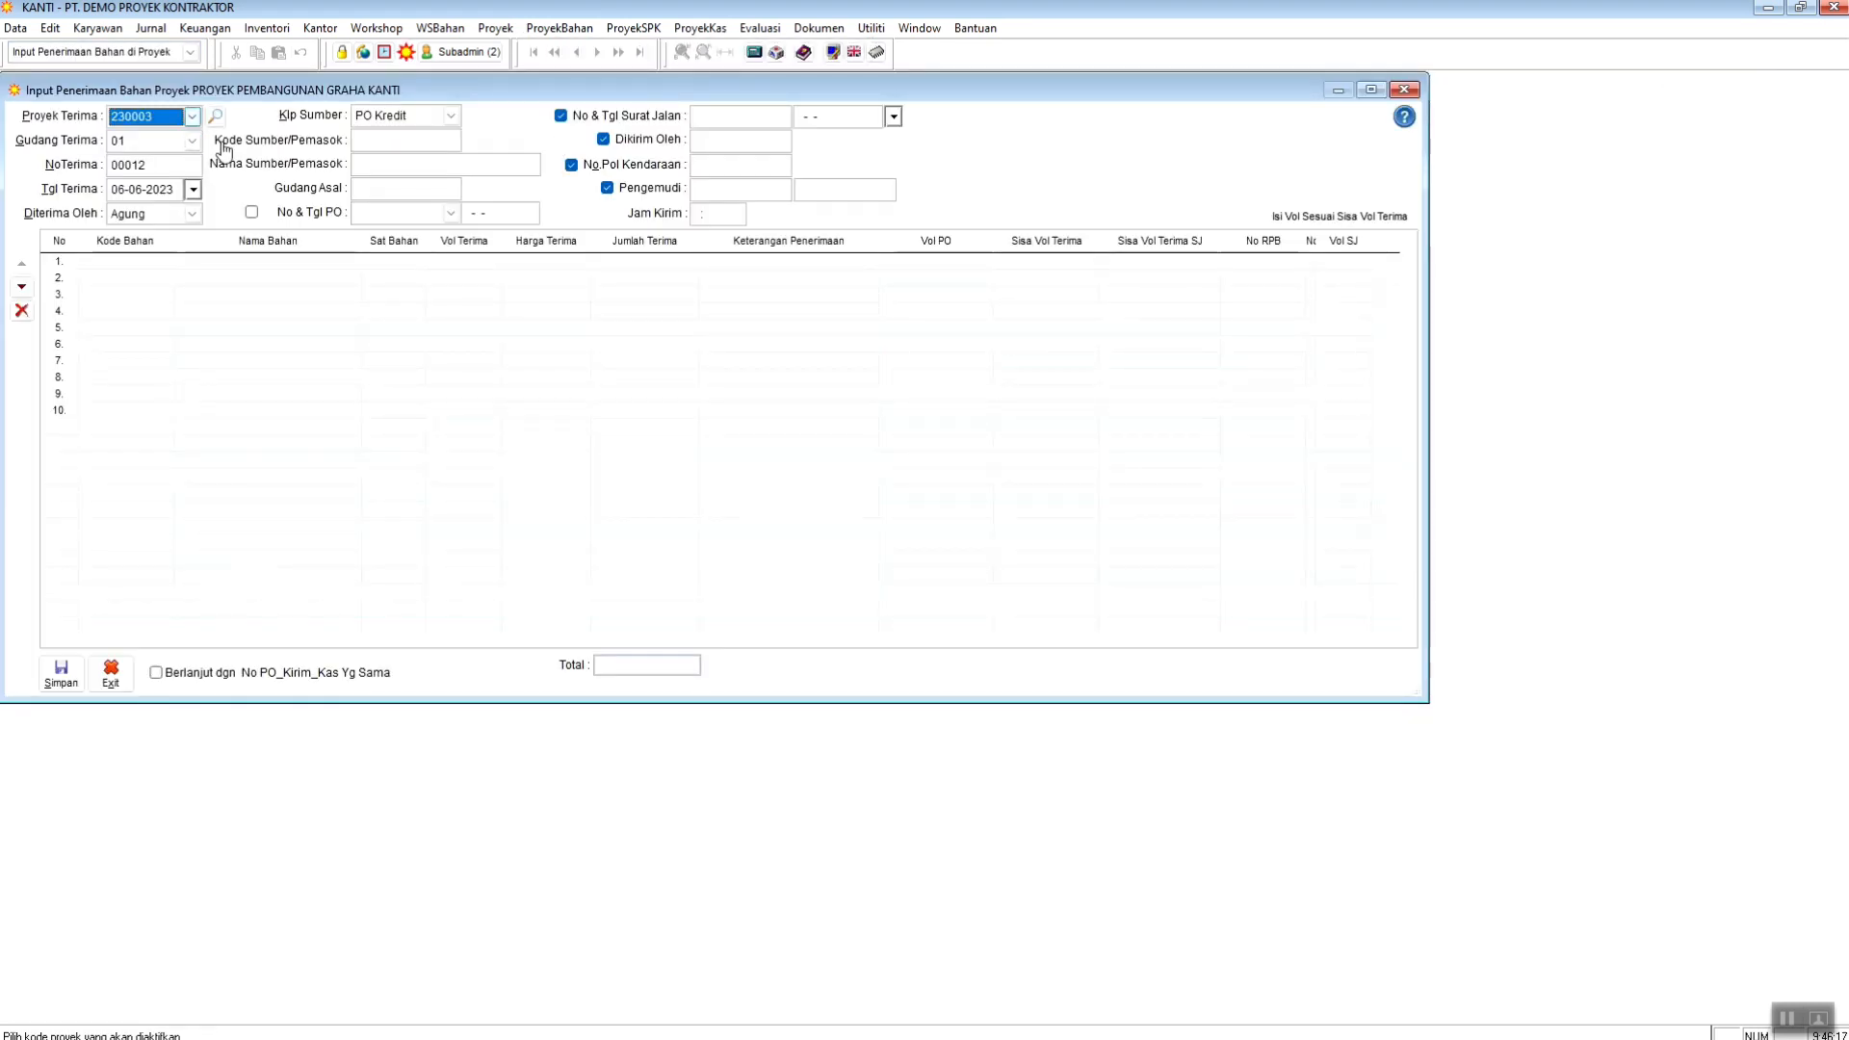
pyautogui.click(416, 217)
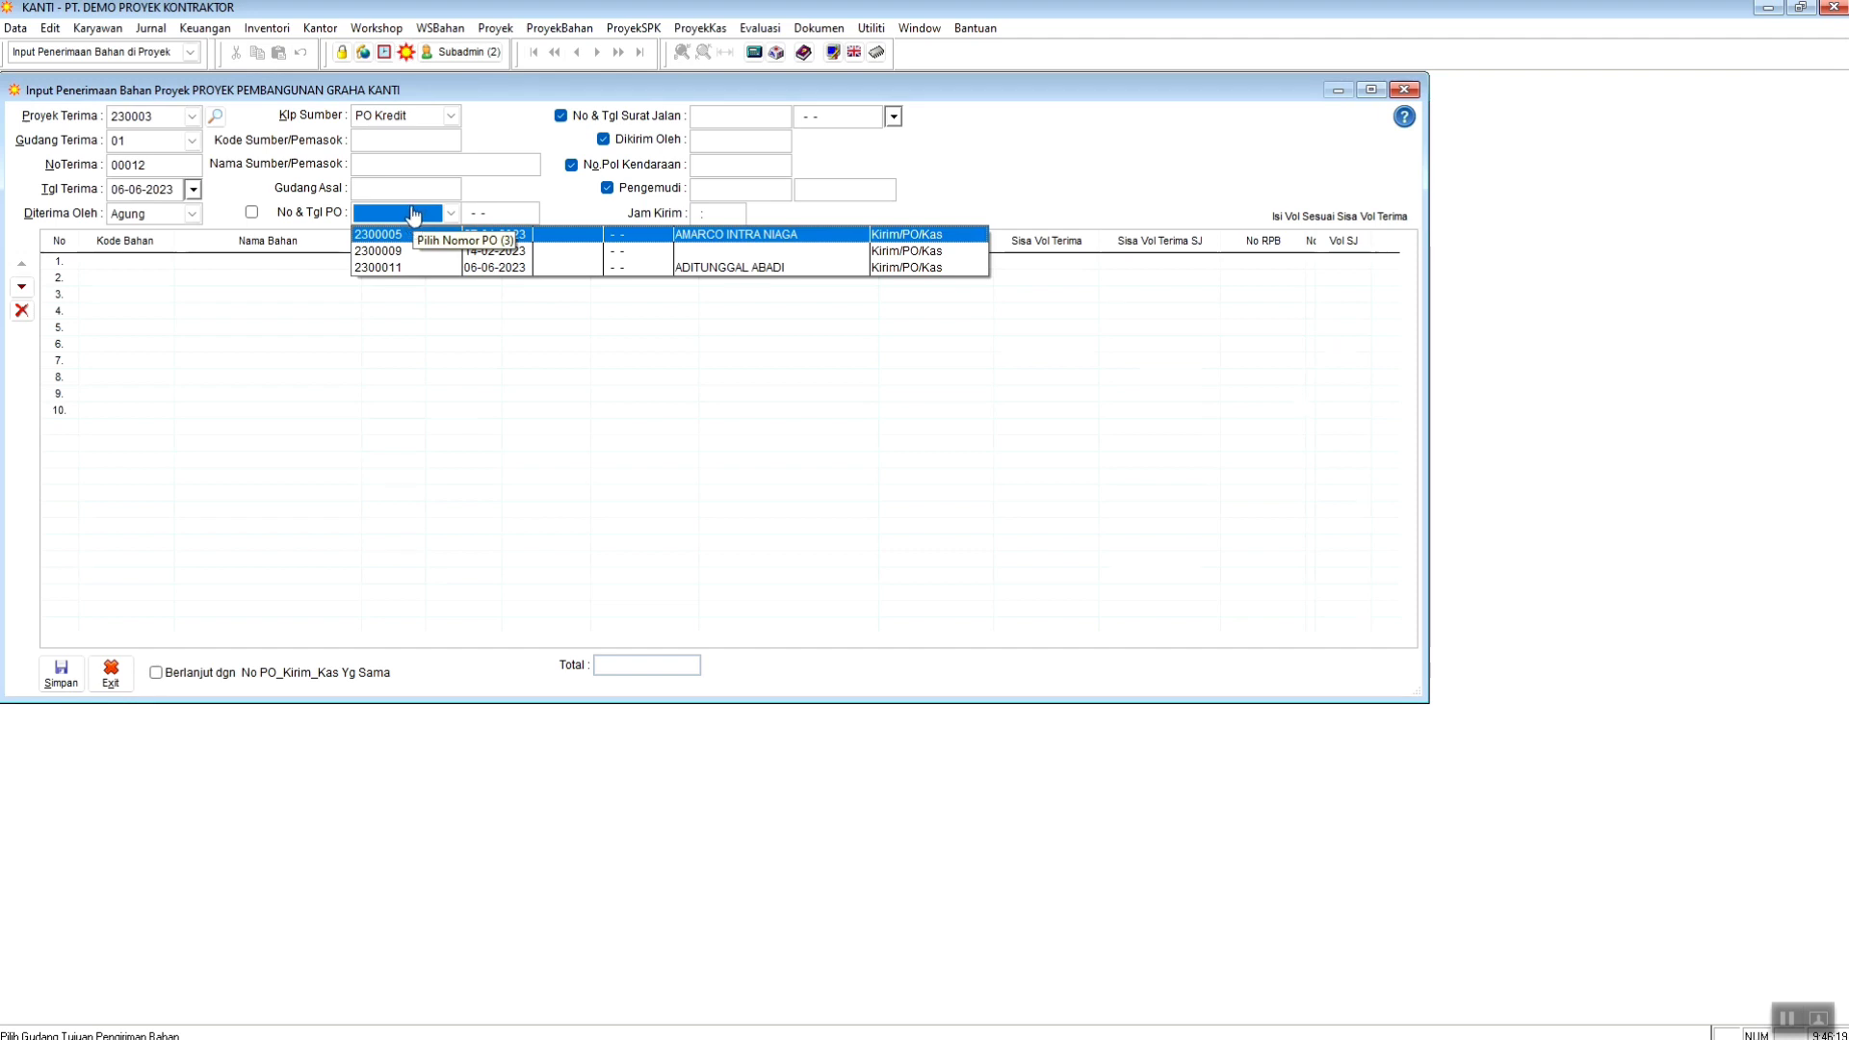
pyautogui.click(420, 269)
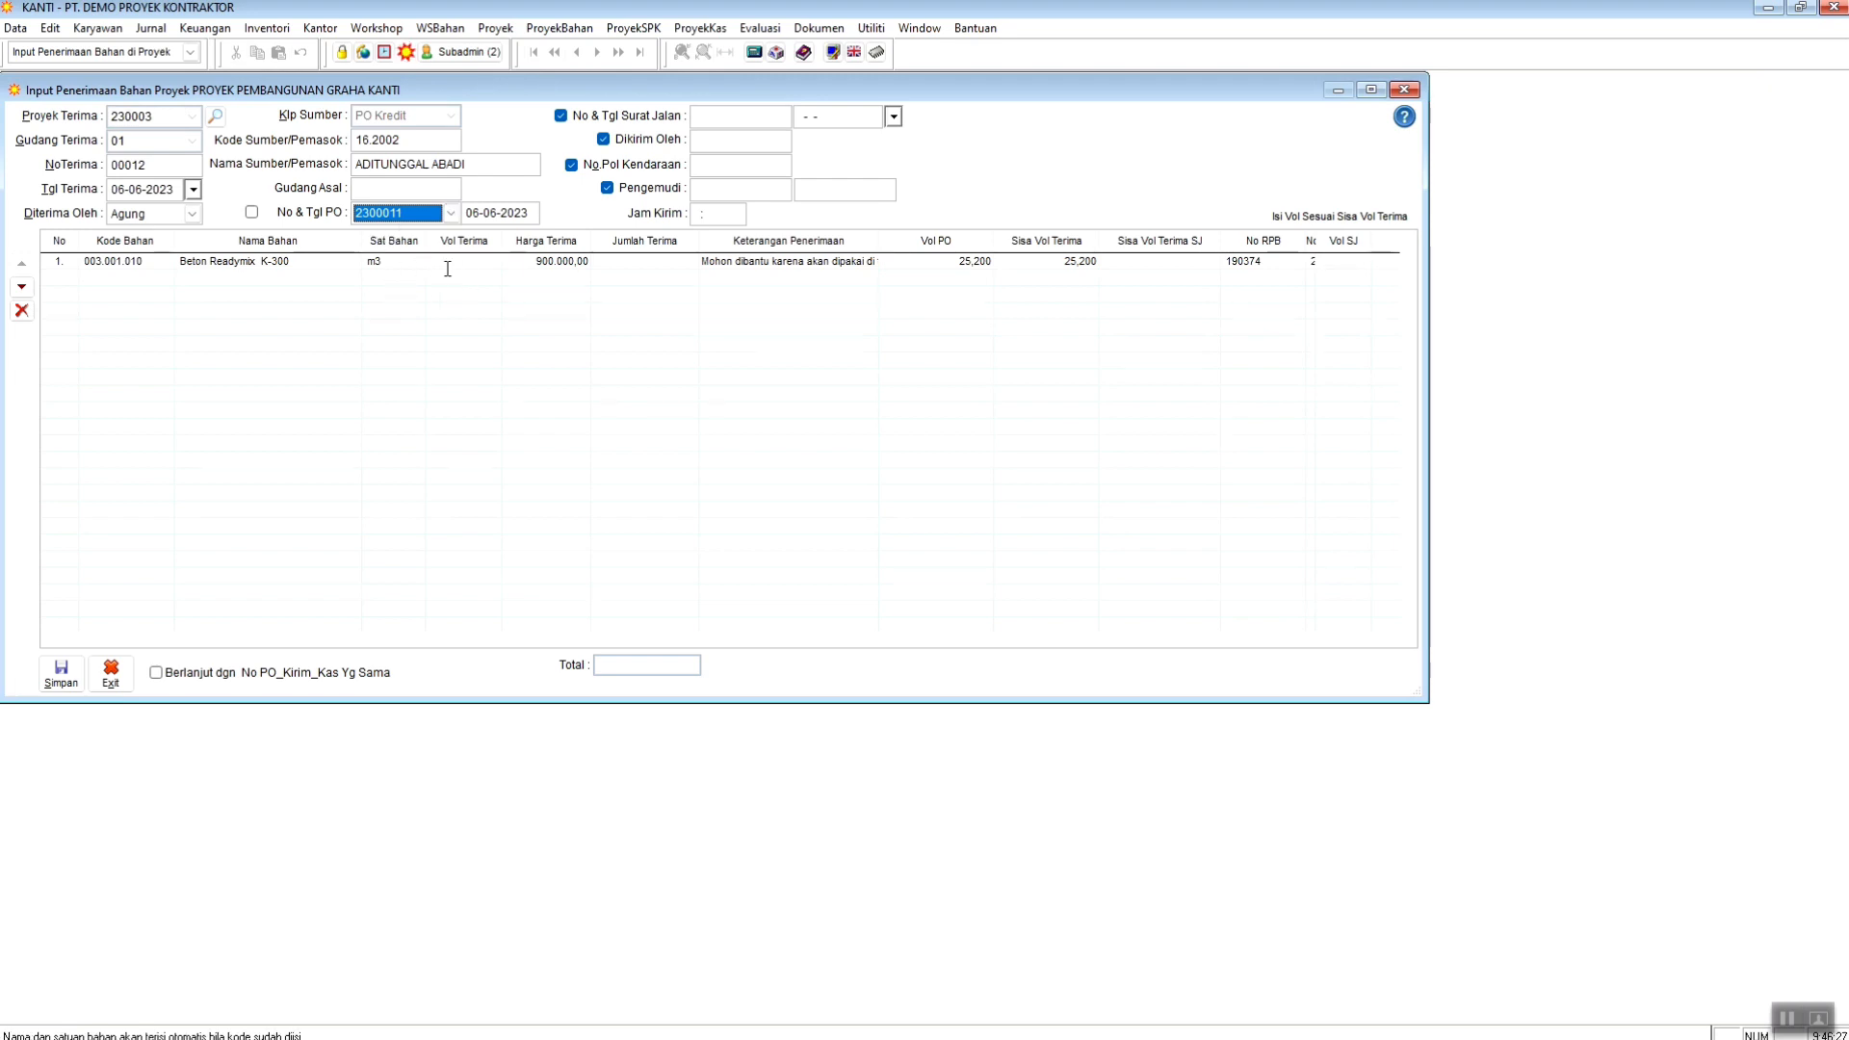
# - Set the received volume of Beton Readymix K-300 to 25 m3, save the receipt and close the form
pyautogui.click(448, 269)
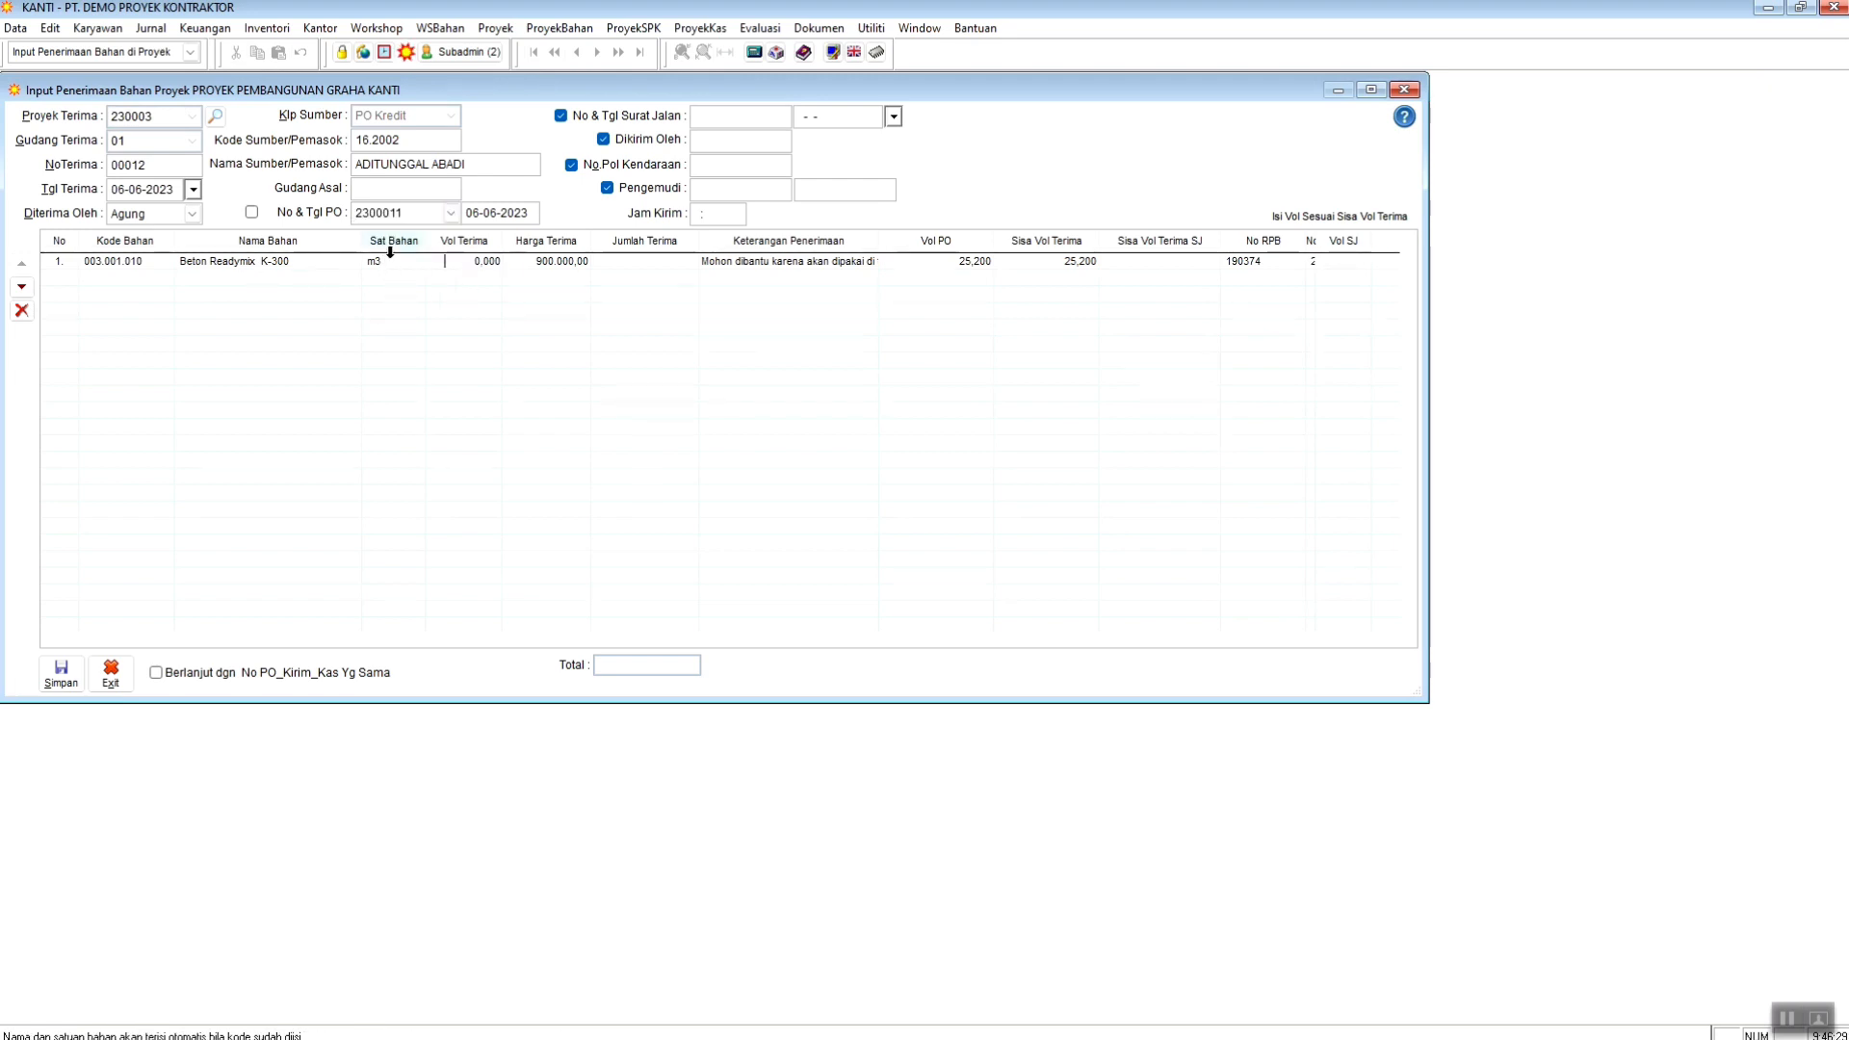
pyautogui.click(448, 256)
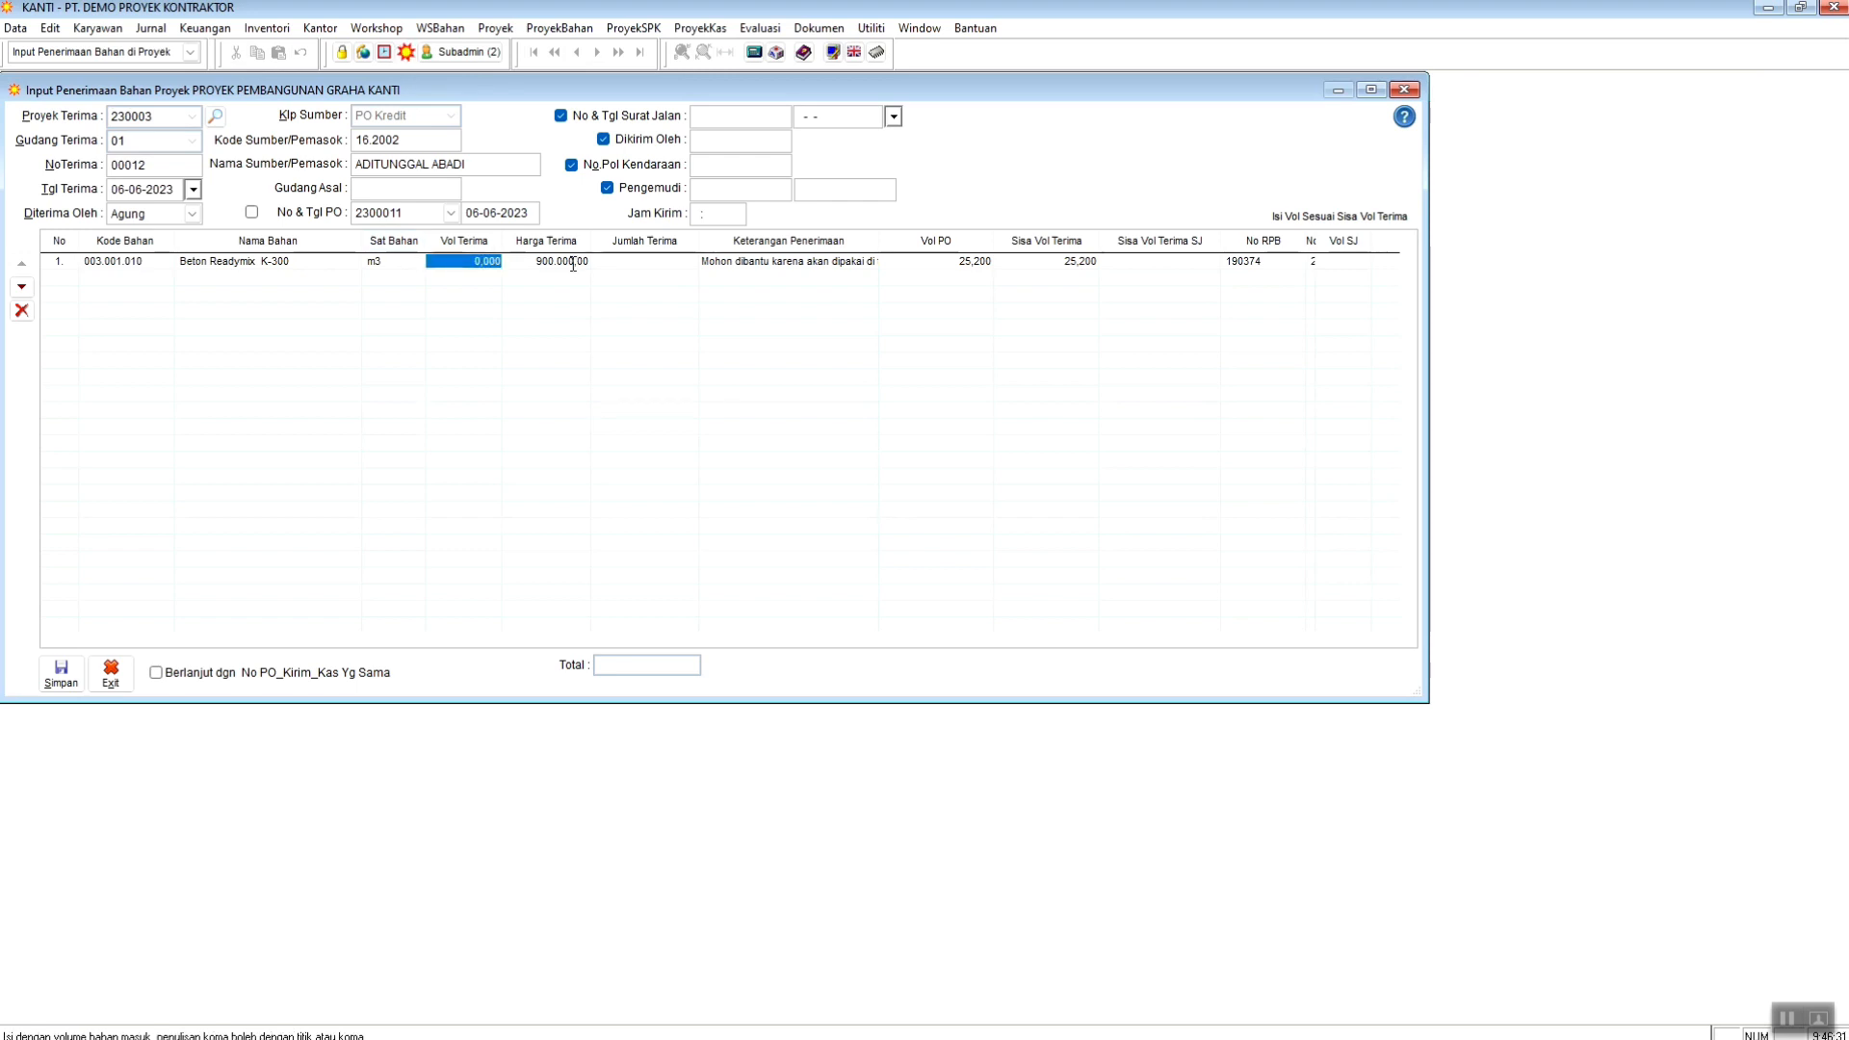
pyautogui.write('25,')
pyautogui.press('Return')
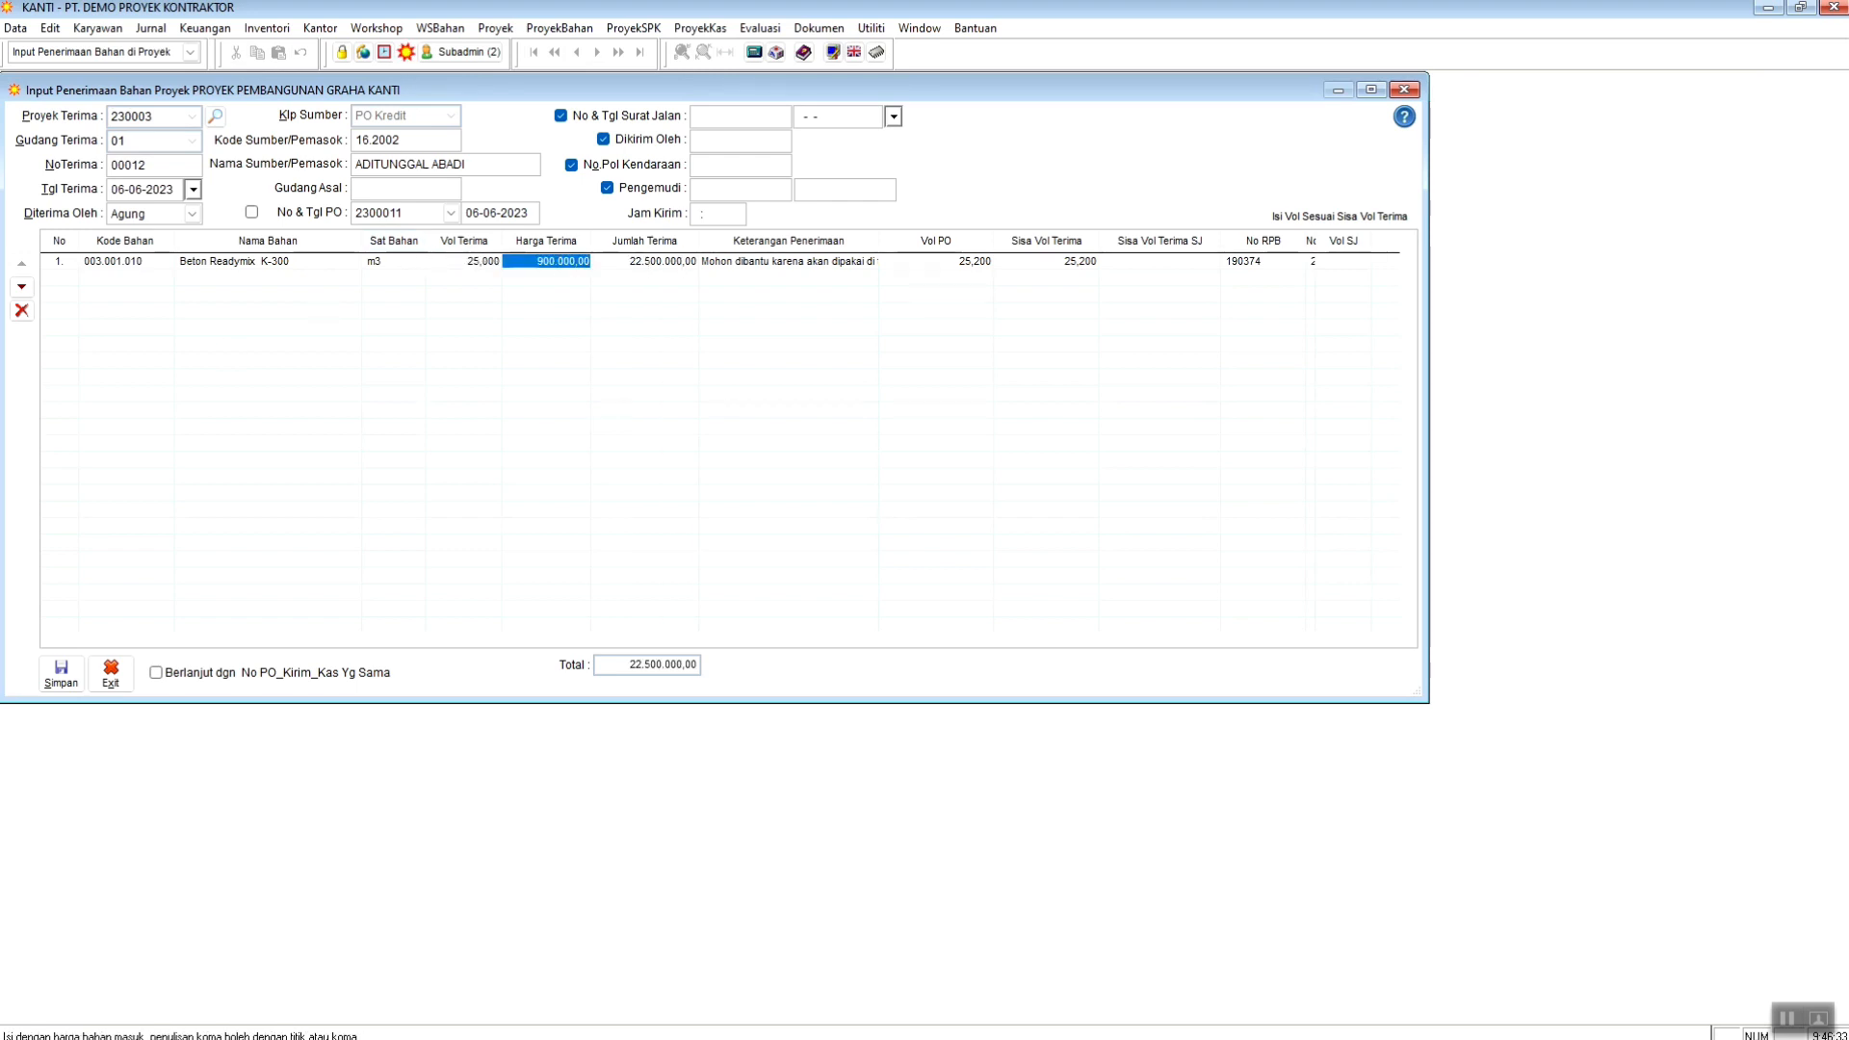
pyautogui.click(61, 677)
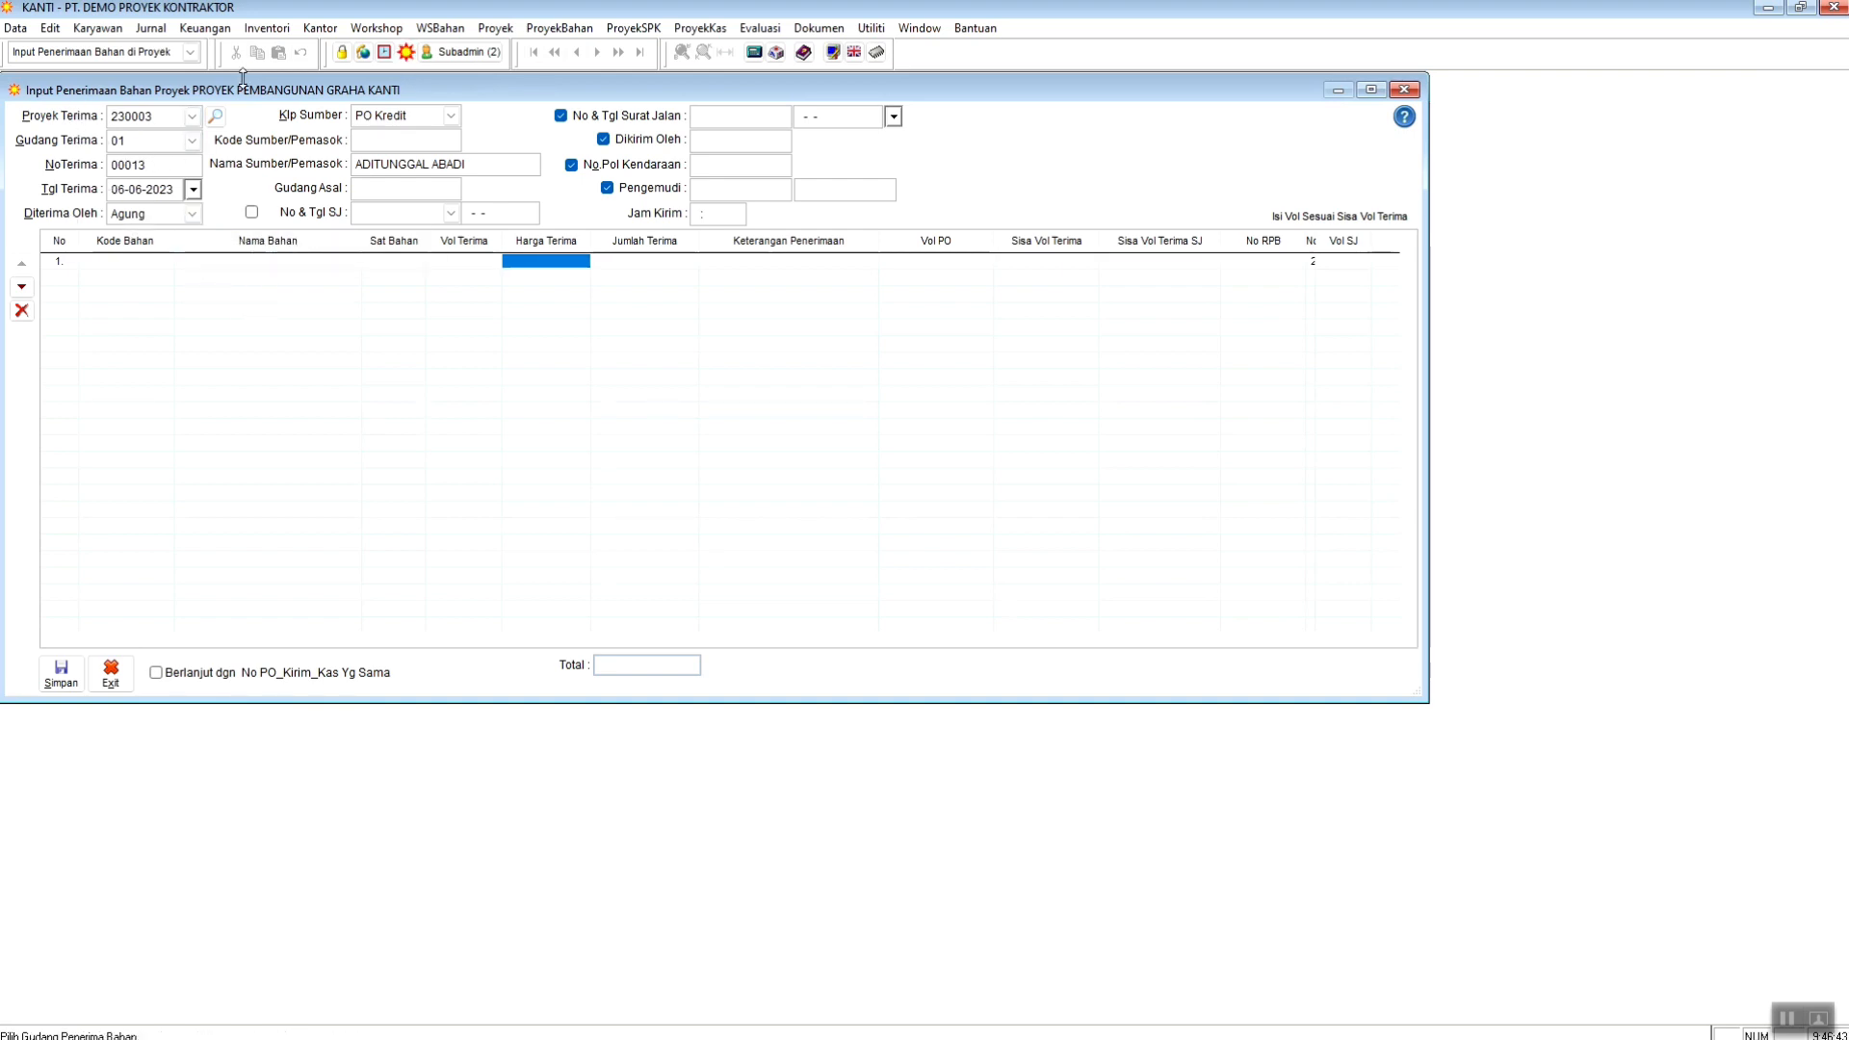
pyautogui.click(128, 680)
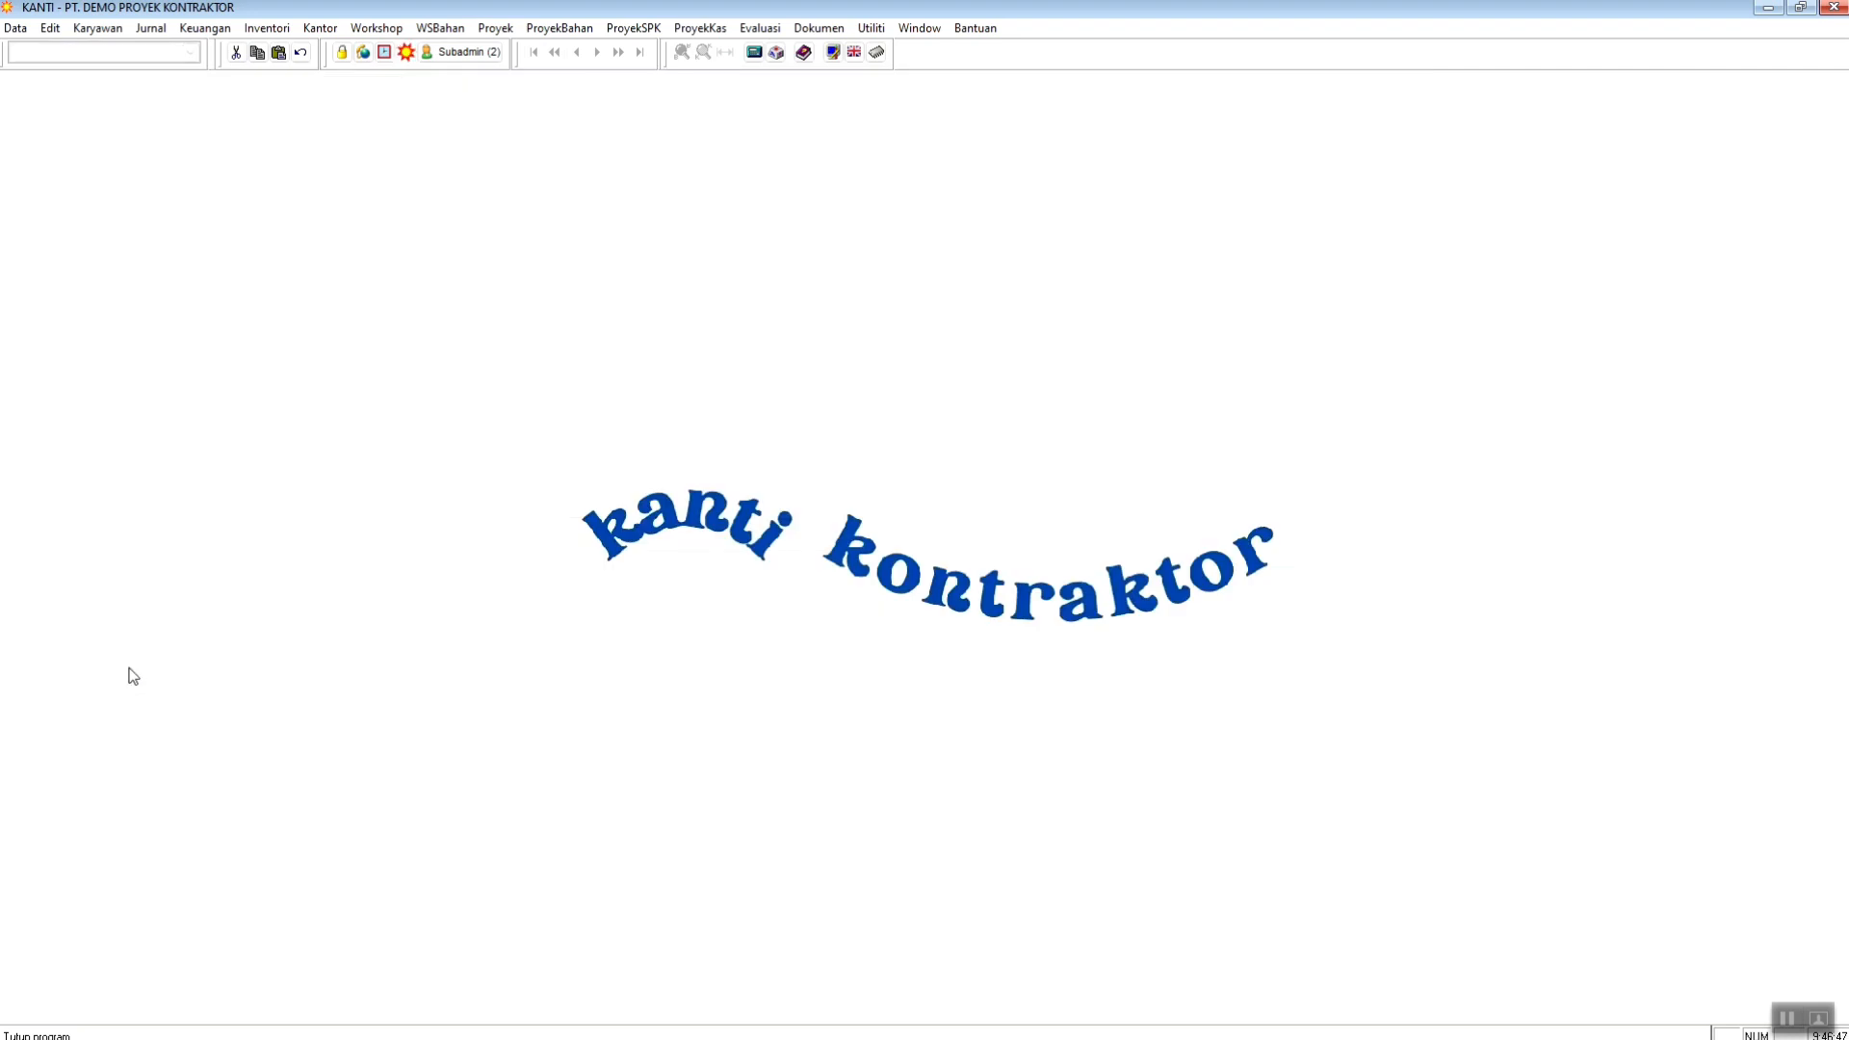